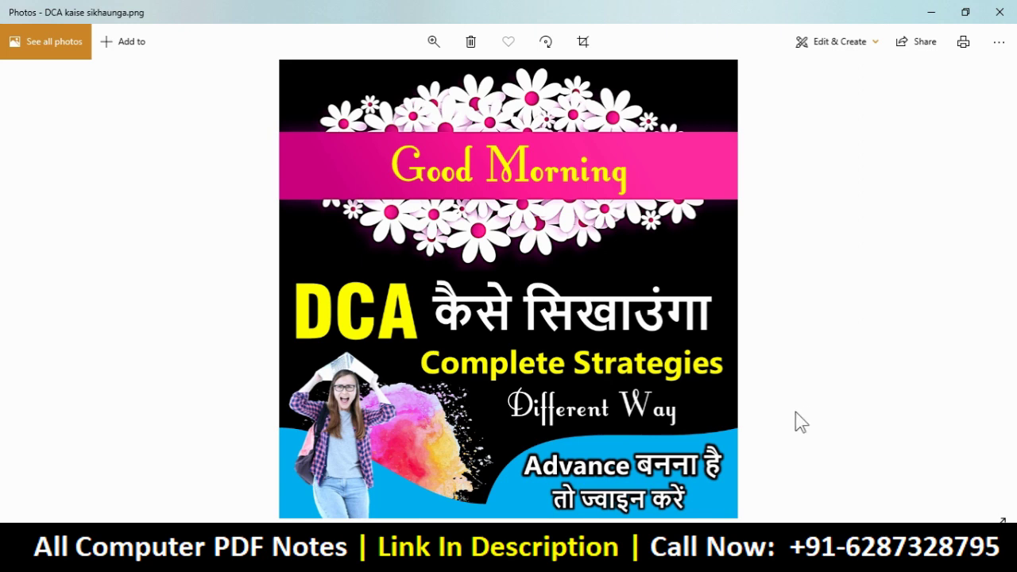
Step: Page through the saved thumbnail images in Photos up to DCA Classes Join.png, then close Photos
click(995, 300)
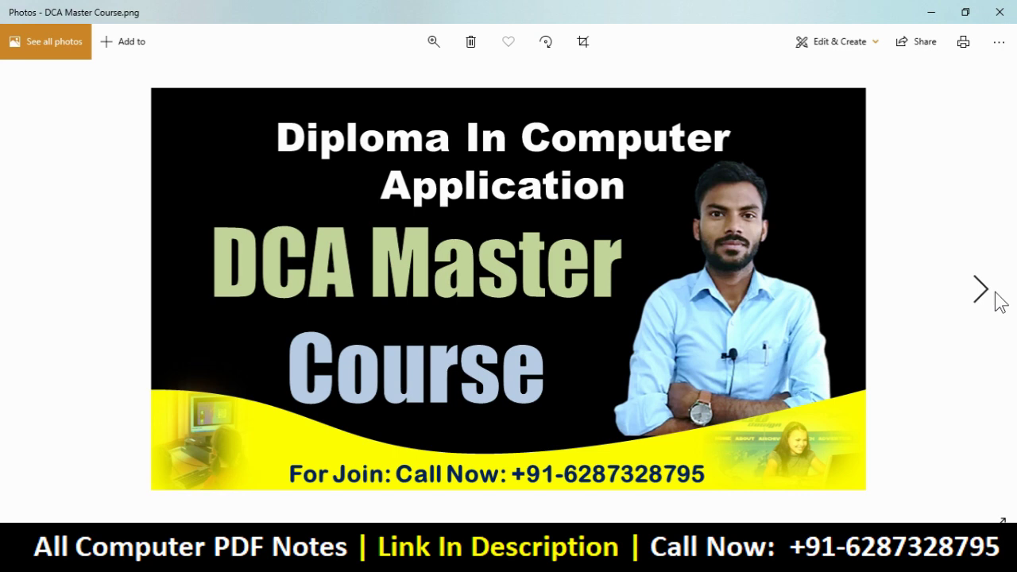
click(995, 300)
click(999, 300)
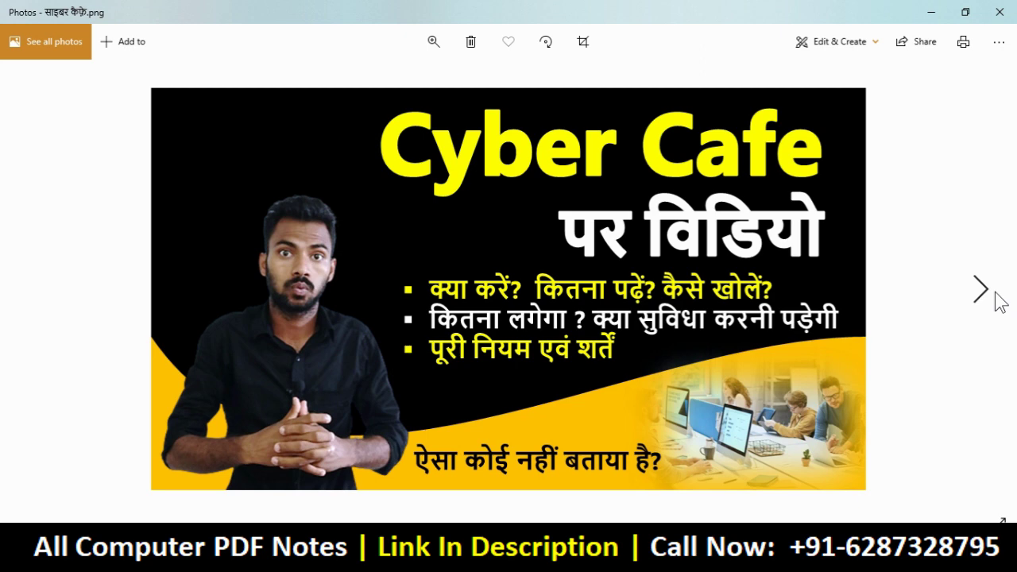
click(999, 302)
click(999, 302)
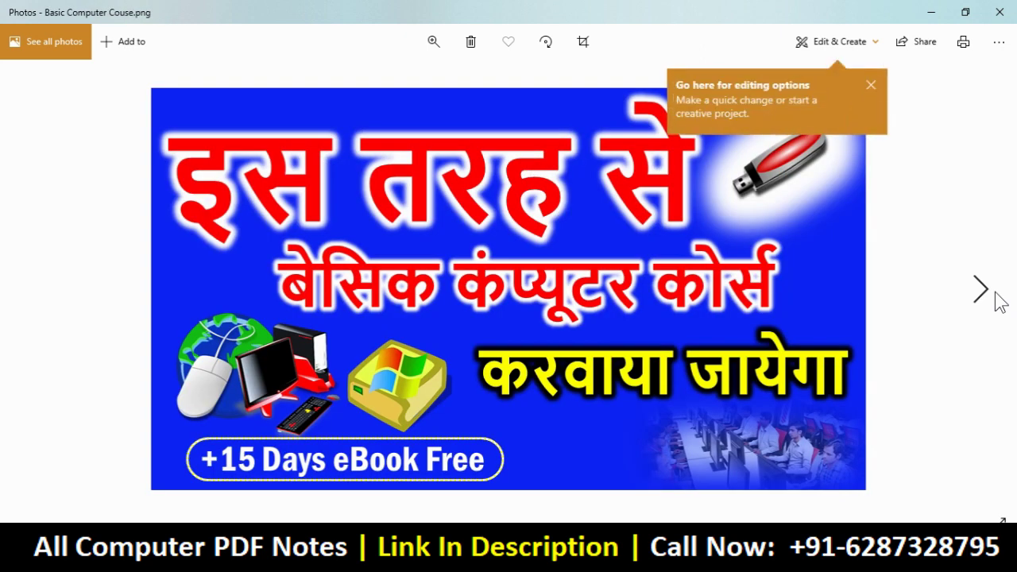
click(999, 302)
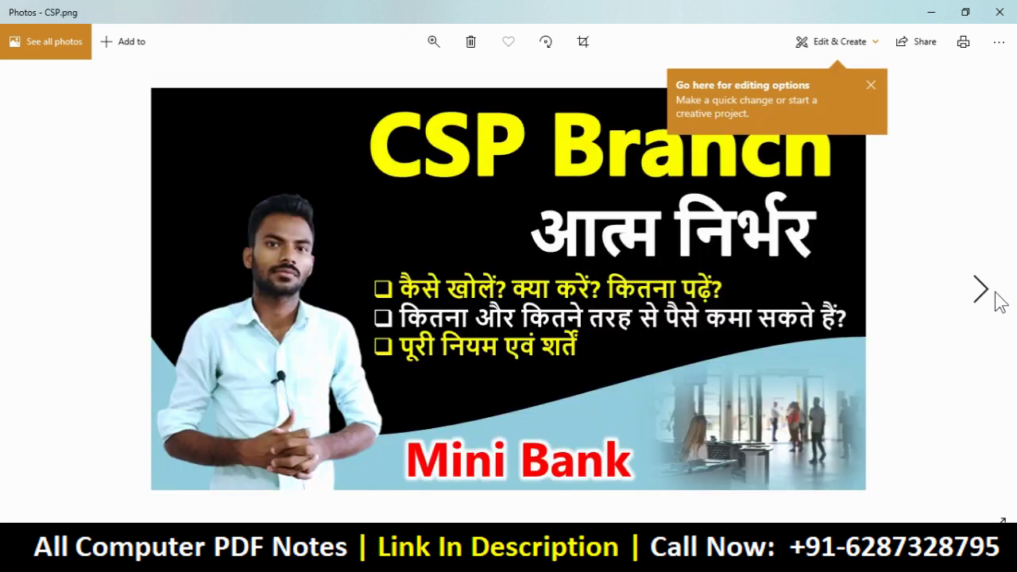
click(999, 302)
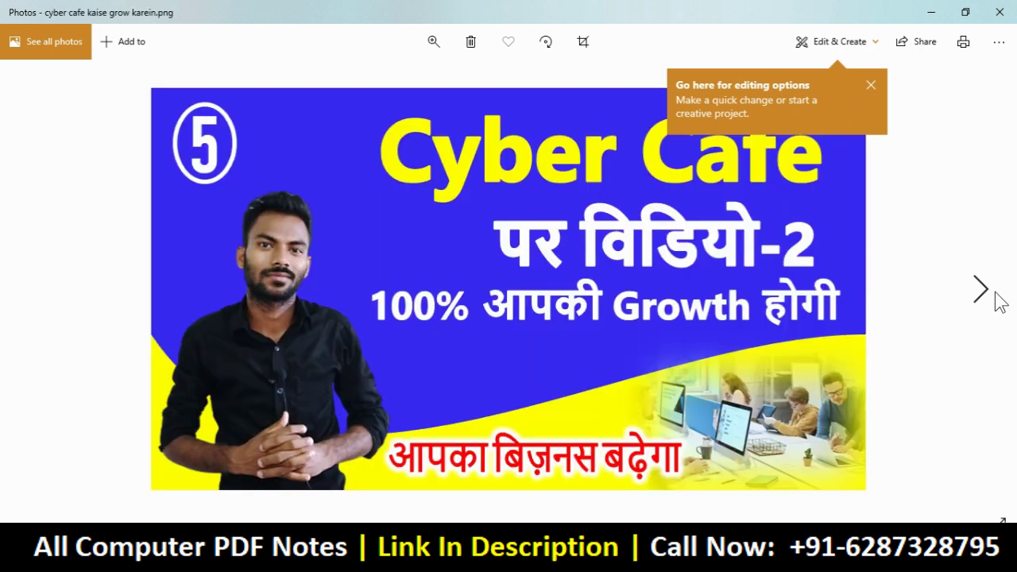
click(999, 302)
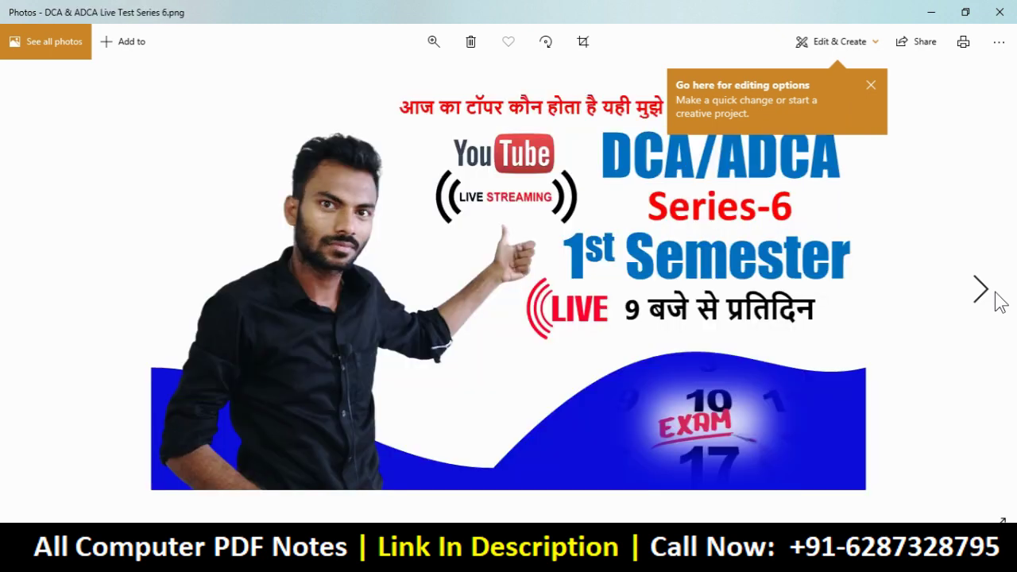
click(871, 85)
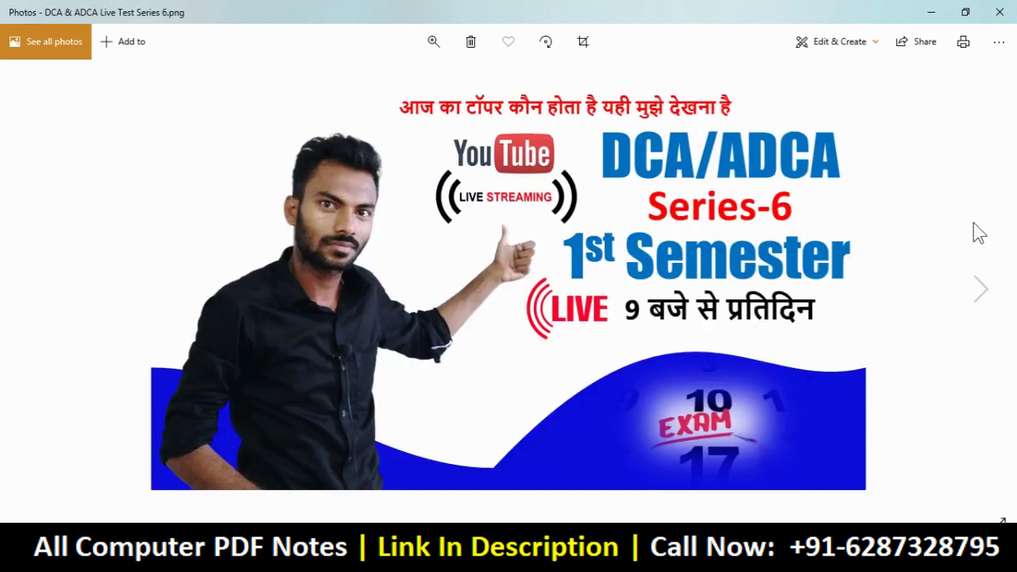
click(983, 296)
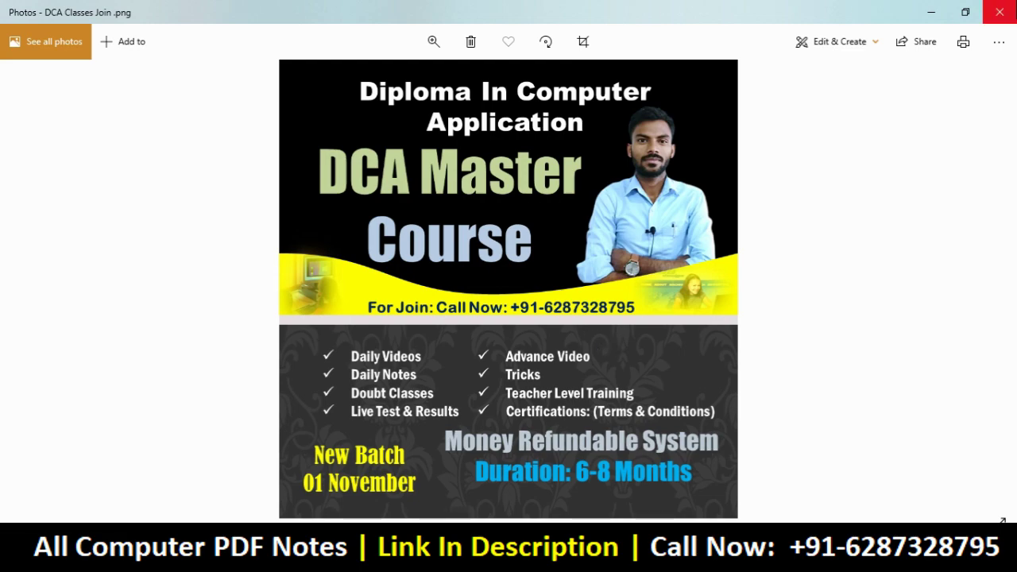
click(1000, 12)
Step: View the 23 OCTOBER BCC LIVE TEST image in Photos, then close it
click(376, 199)
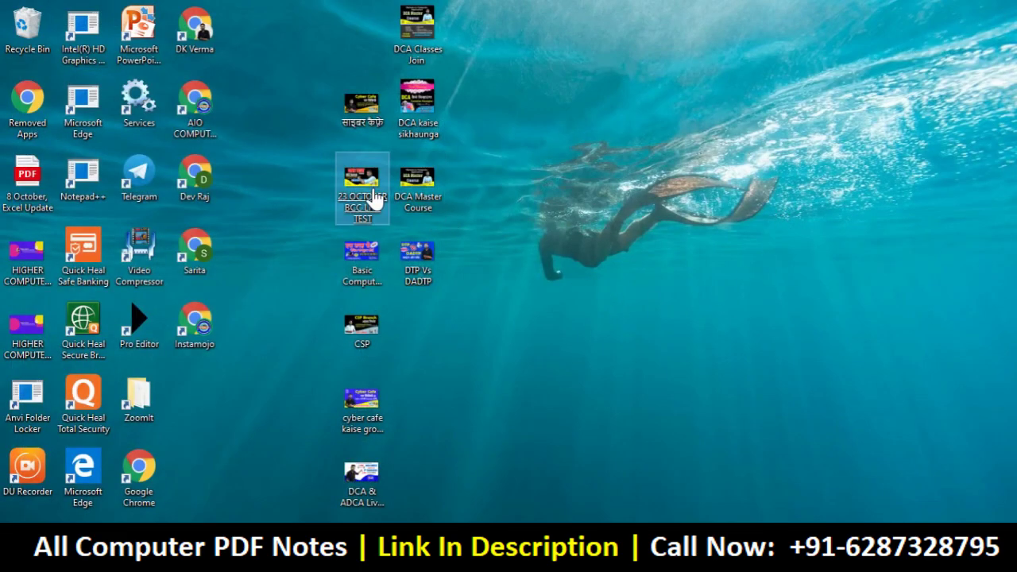
double_click(375, 199)
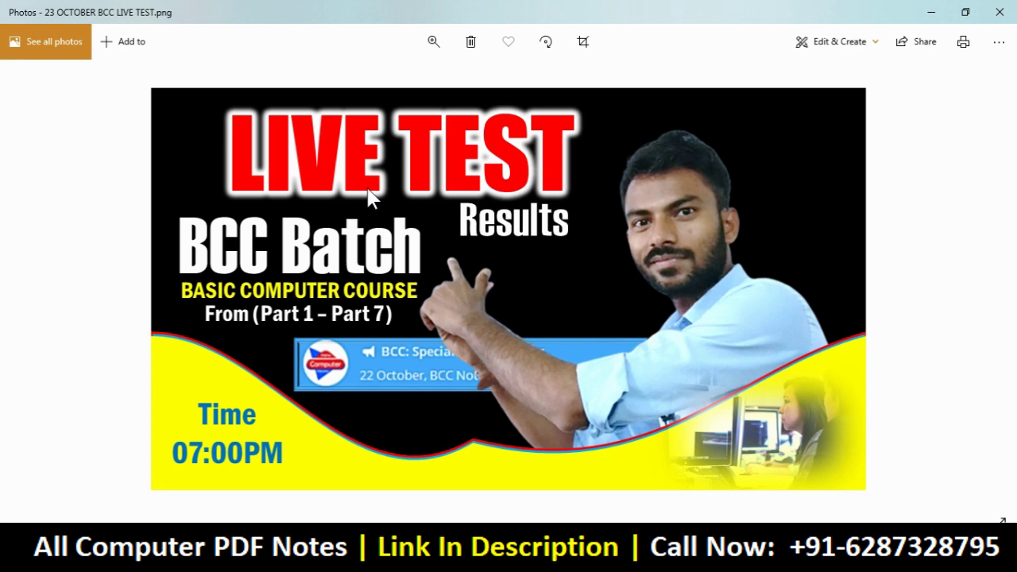
click(1000, 12)
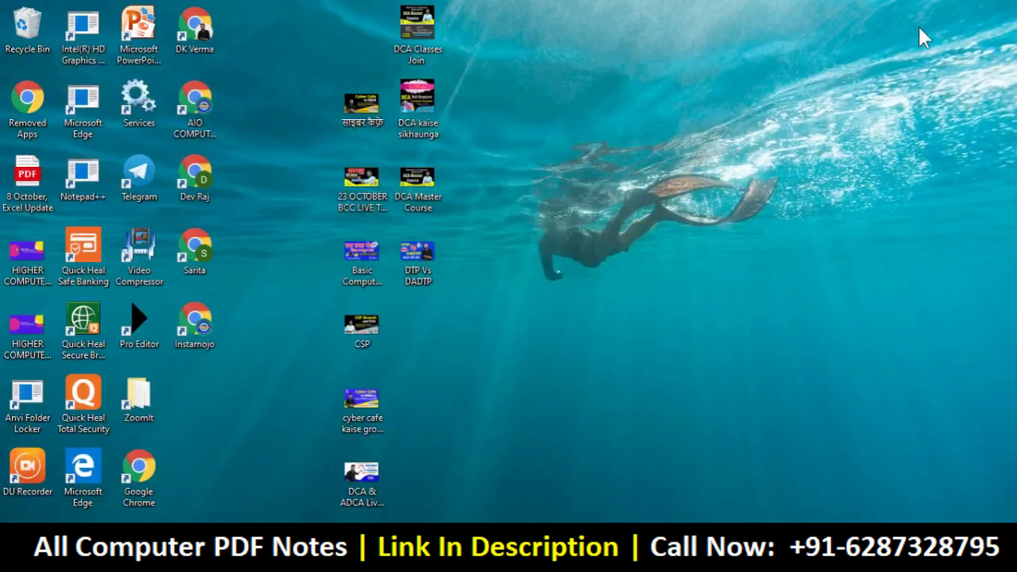
Step: Refresh the desktop and launch PowerPoint with a blank presentation
right_click(752, 57)
click(797, 101)
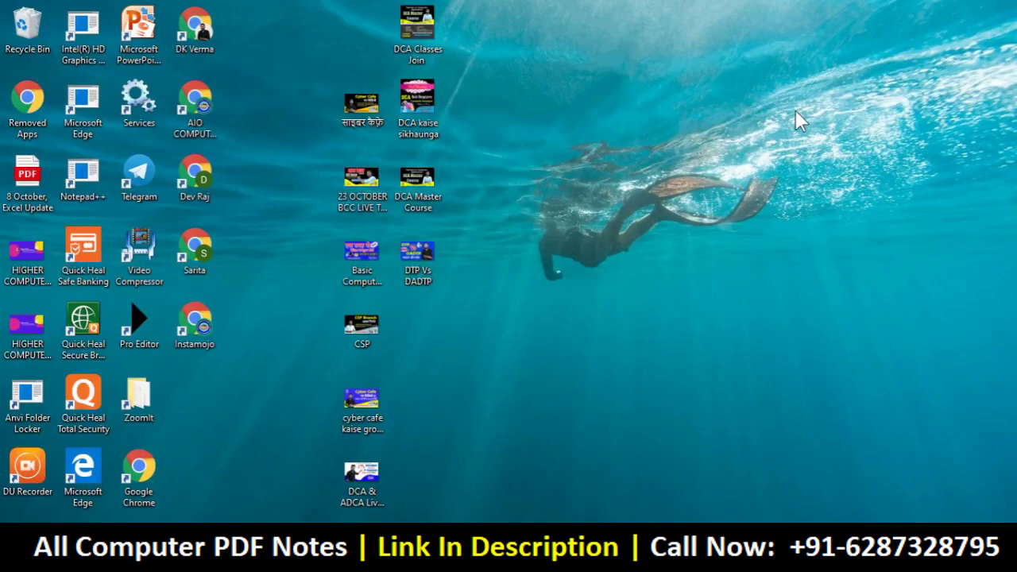
double_click(129, 62)
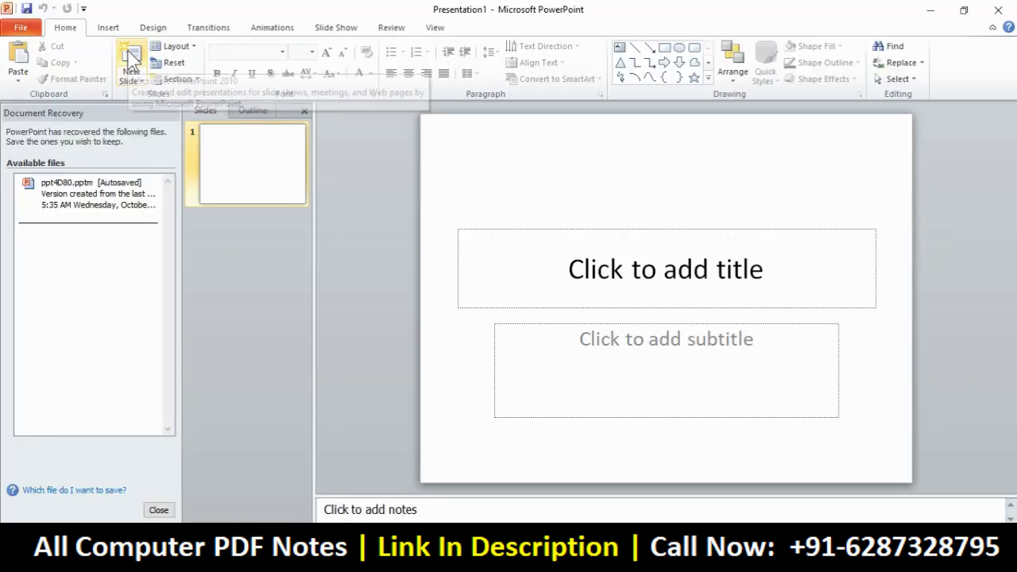
Step: Dismiss Document Recovery and delete the title and subtitle placeholders from slide 1
click(158, 510)
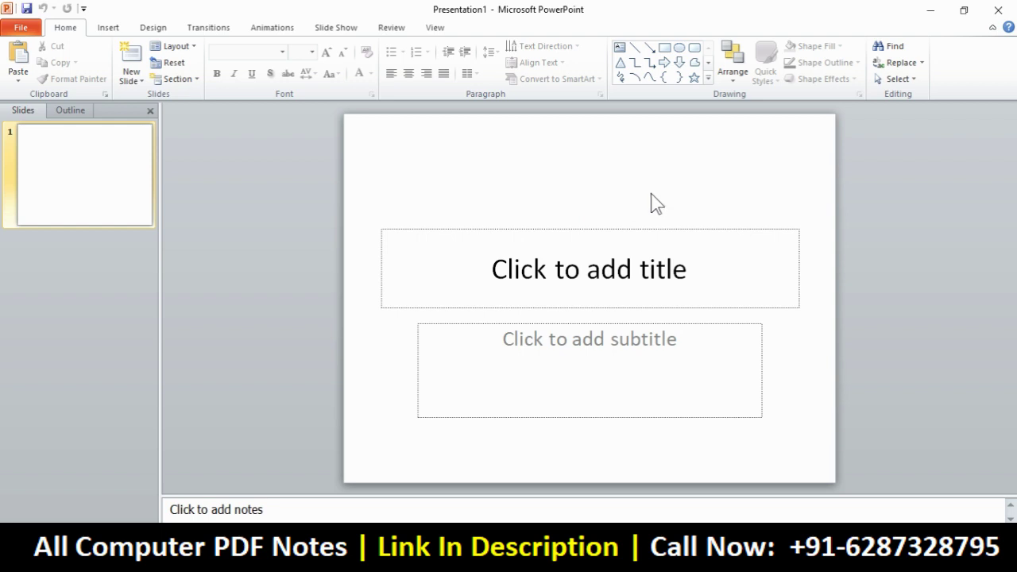
click(663, 228)
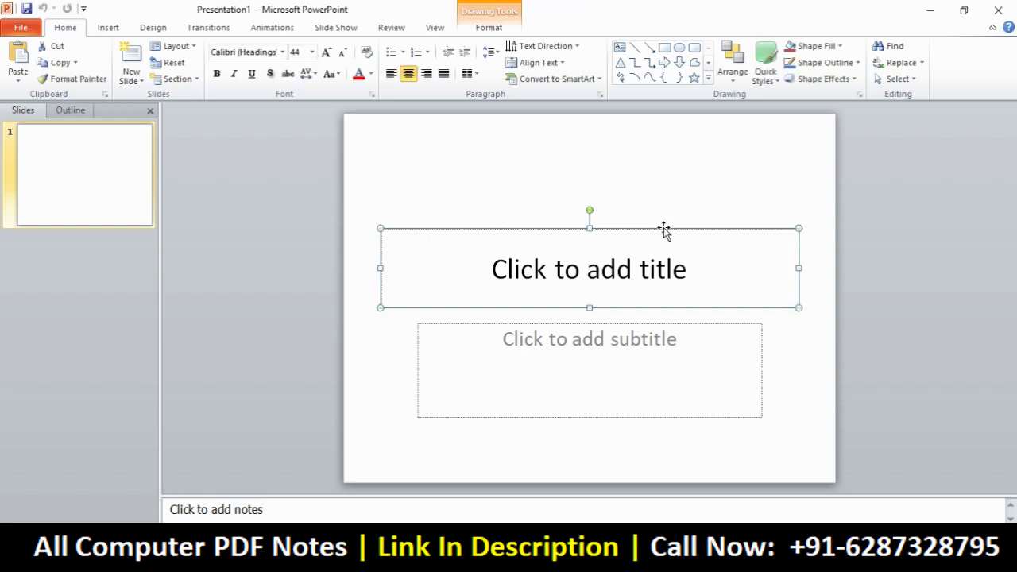
key(Delete)
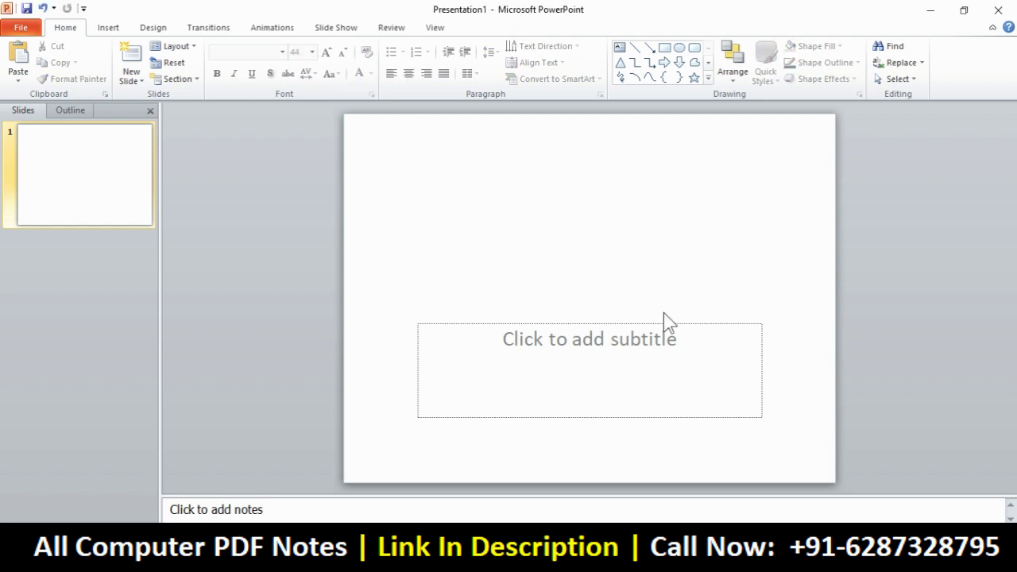
click(664, 323)
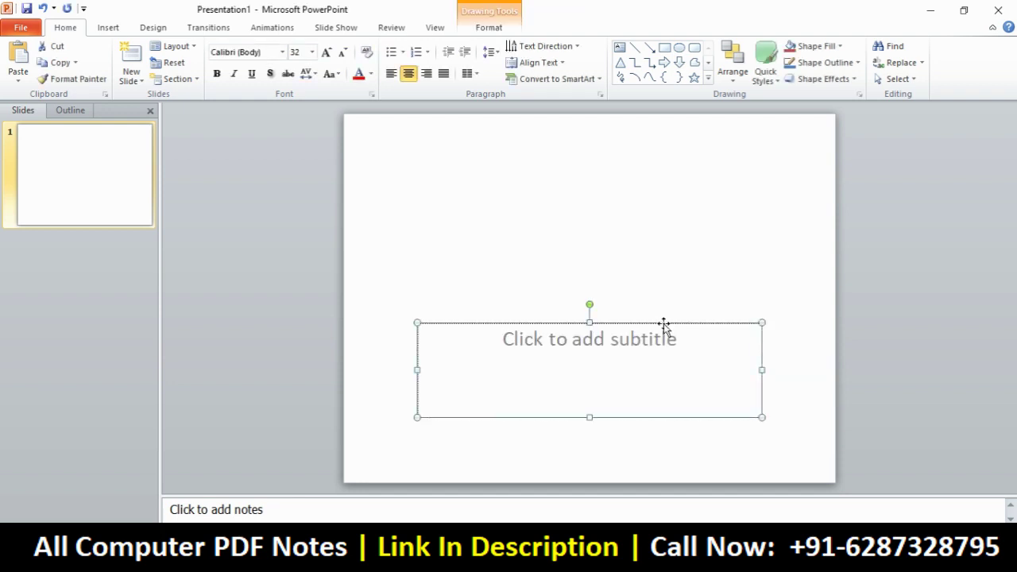
key(Delete)
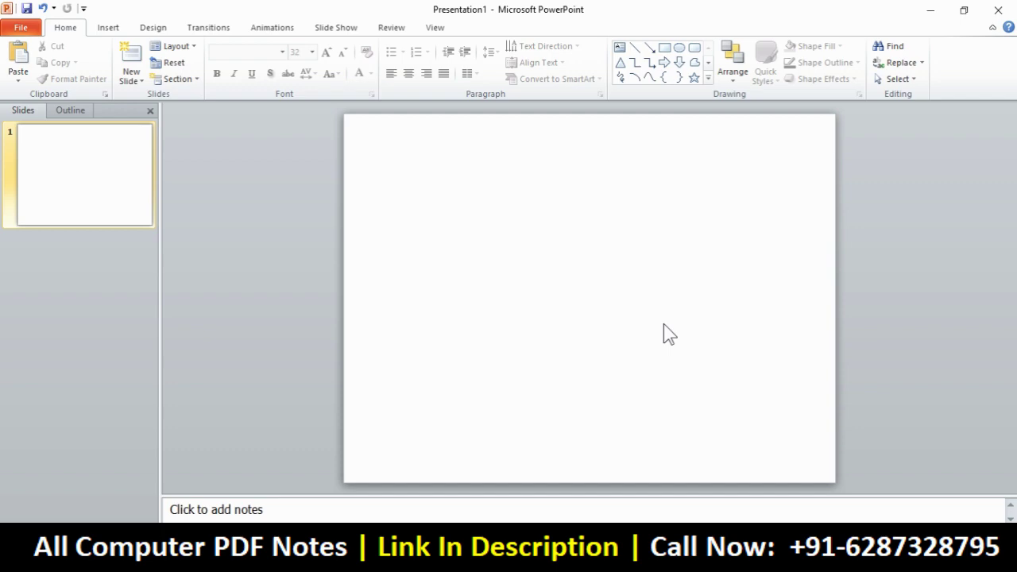
click(159, 30)
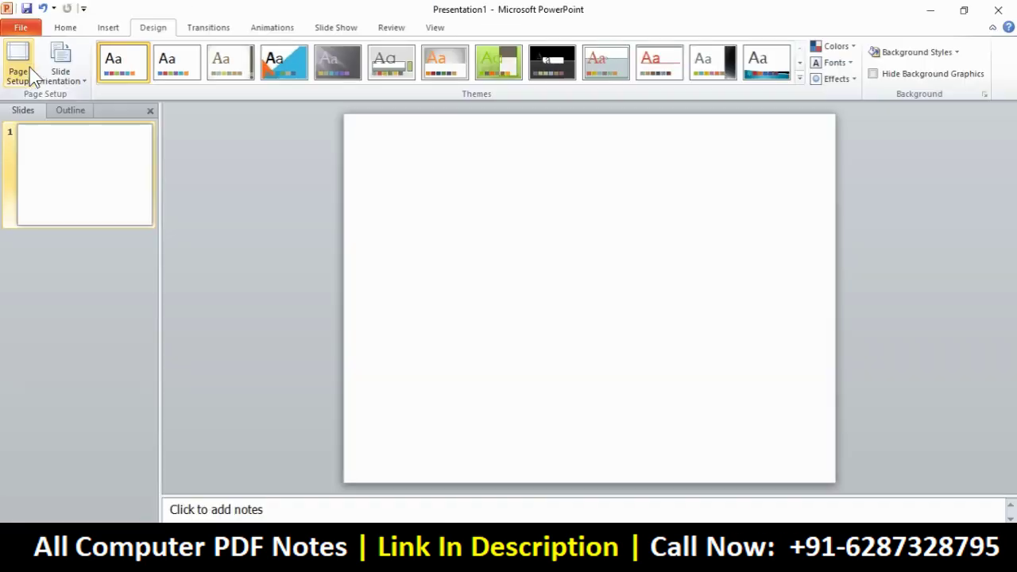
Step: Set the slide size in Page Setup to Width 10 in and Height 10 in
click(29, 67)
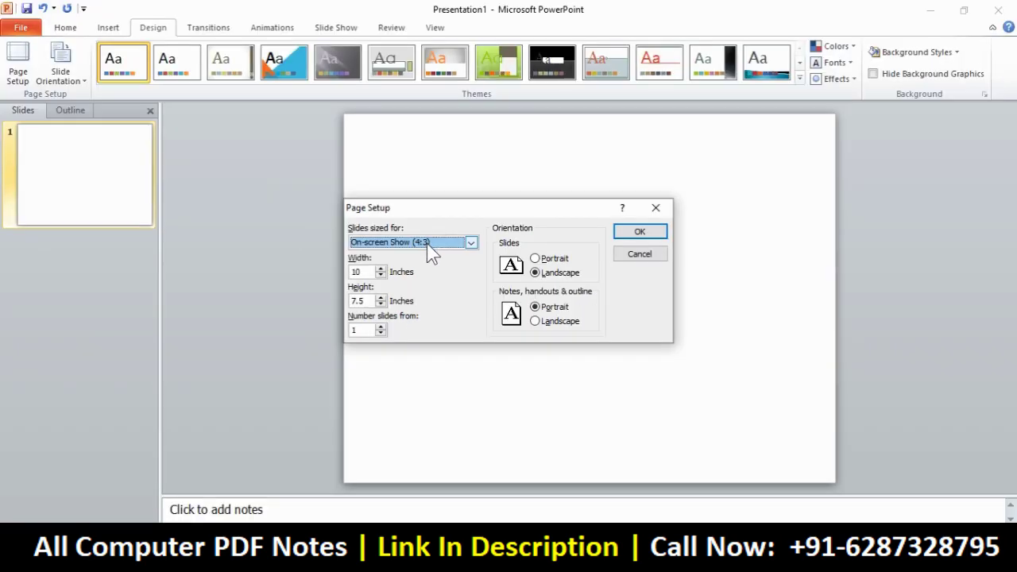
click(427, 243)
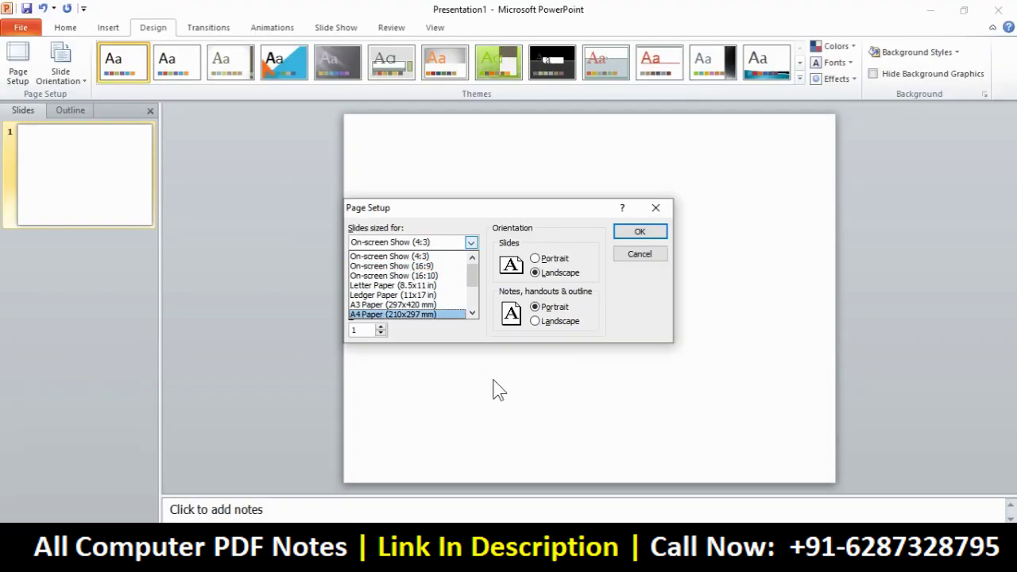
click(488, 341)
double_click(366, 274)
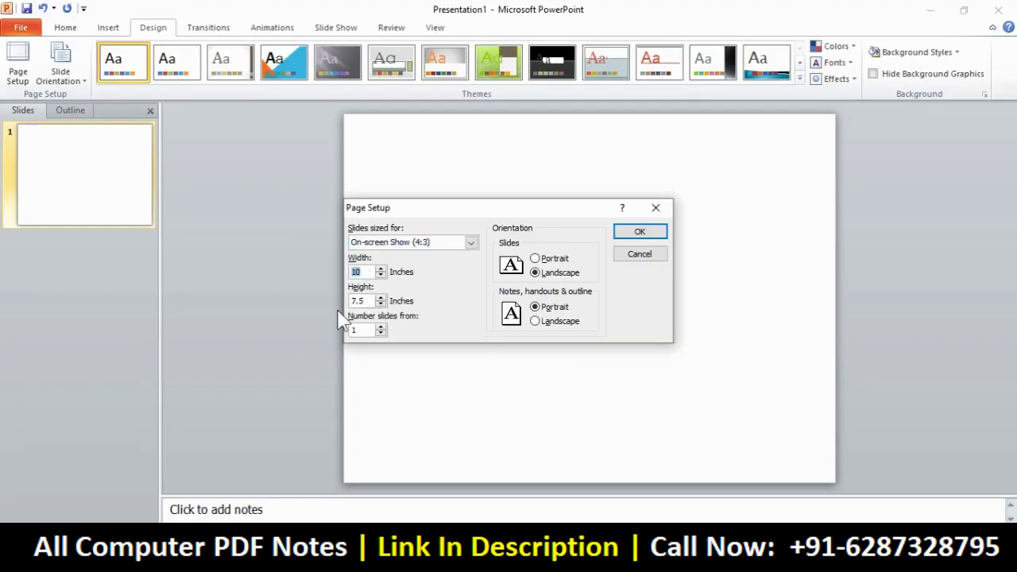
double_click(357, 301)
text(10)
click(630, 231)
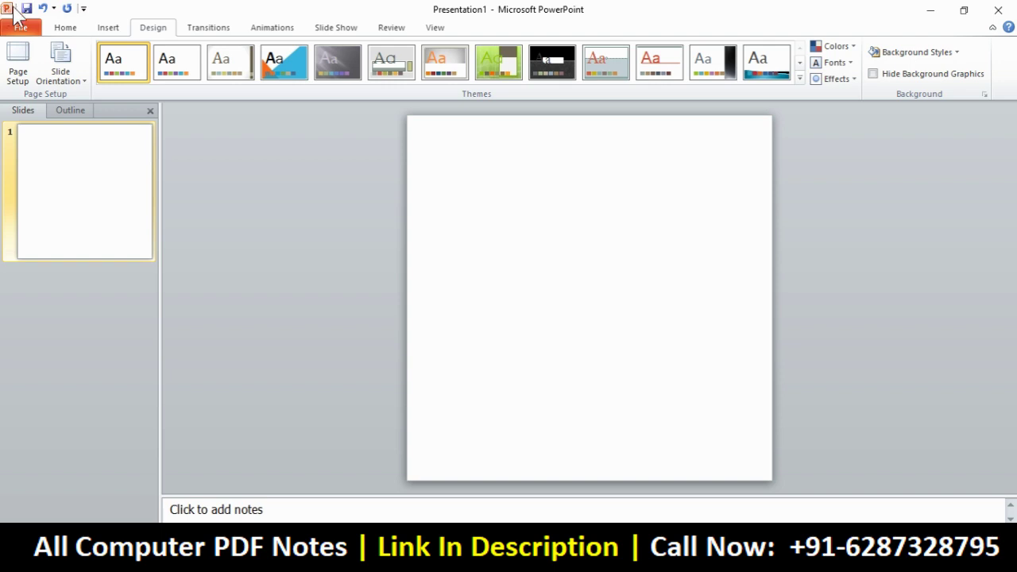
Step: Change the slide size to On-screen Show (16:9), 10 × 5.63 inches, then bring up File Explorer
click(29, 58)
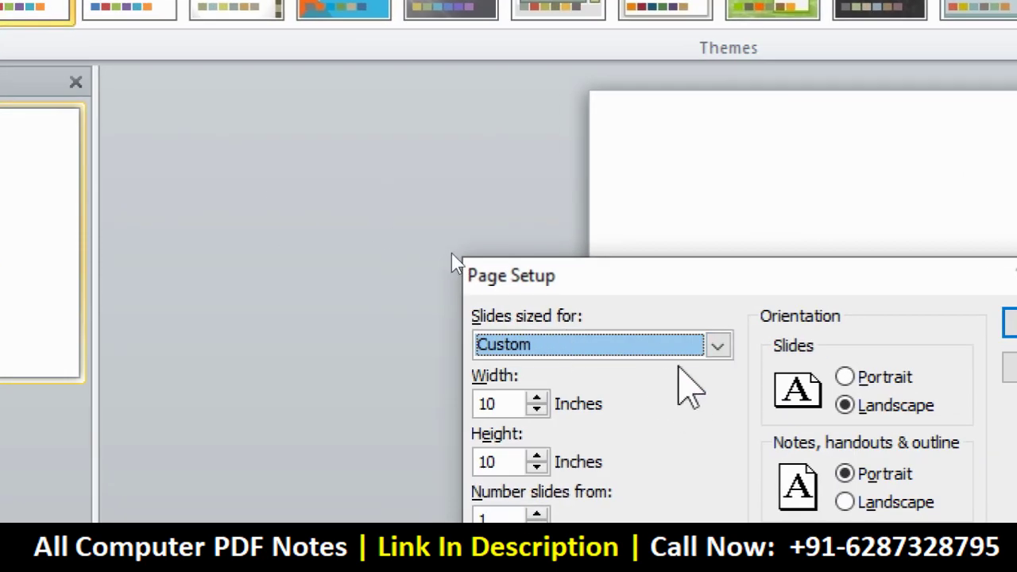
click(716, 346)
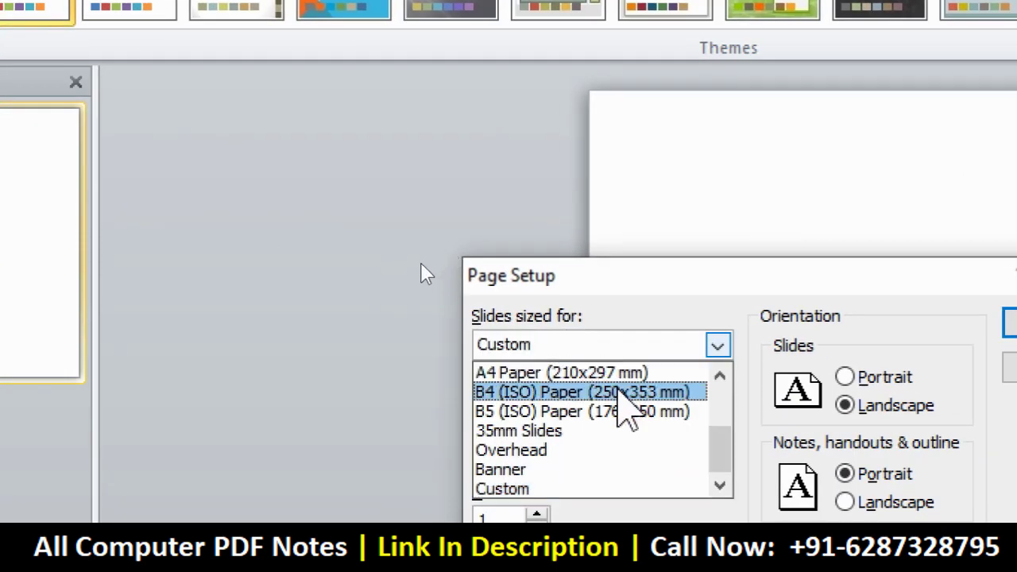
drag(719, 475, 720, 433)
click(644, 398)
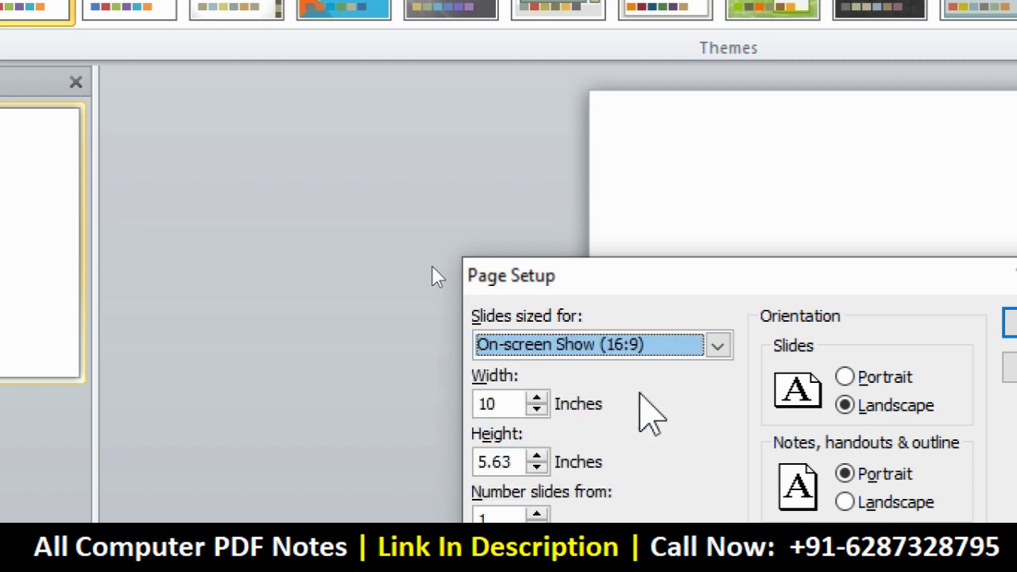
click(640, 233)
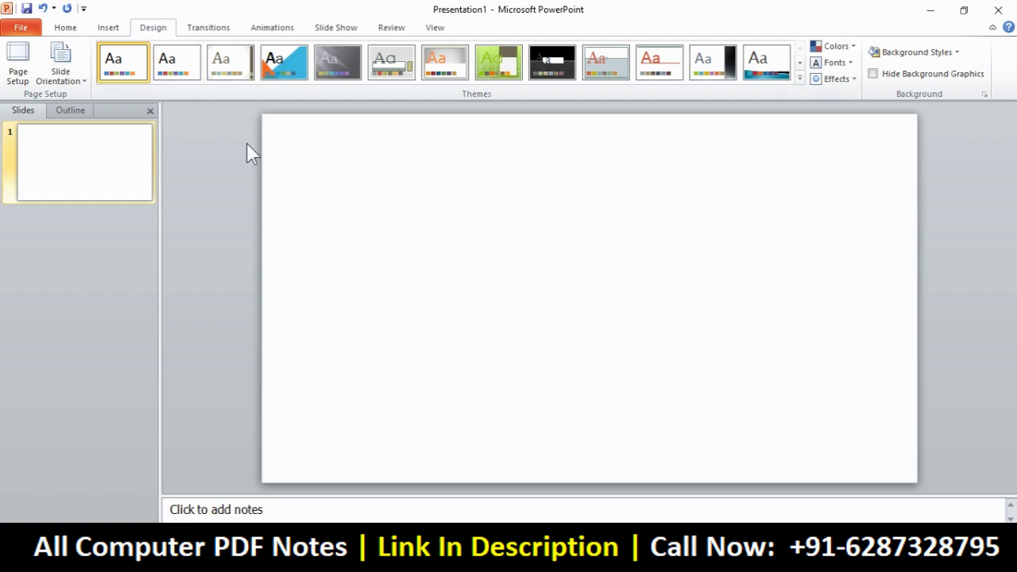
key(super+e)
Step: Browse Local Disk (F:) photos, previewing IMG_20200924 shots and selecting IMG_20201013_114353
click(69, 340)
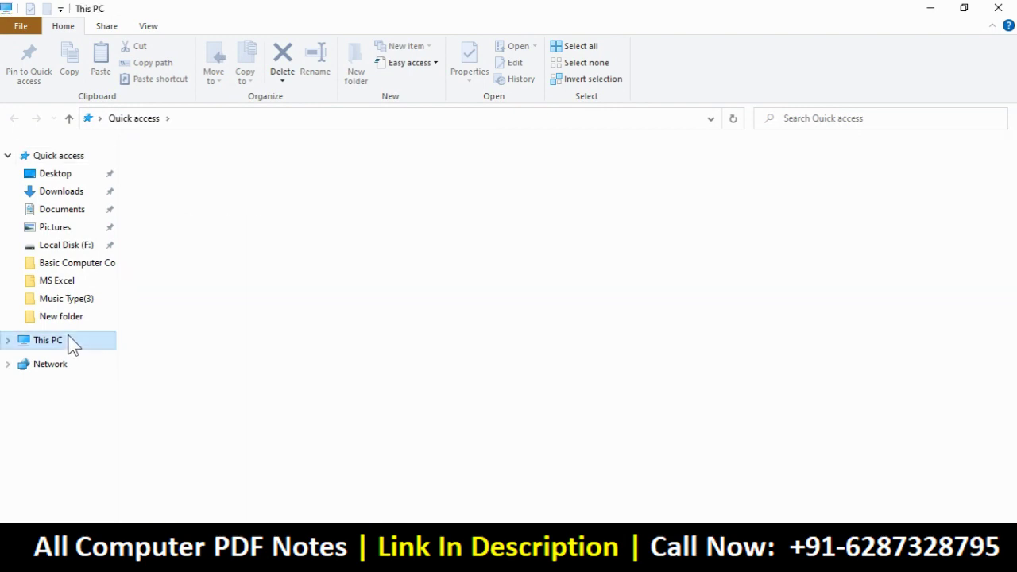
double_click(761, 297)
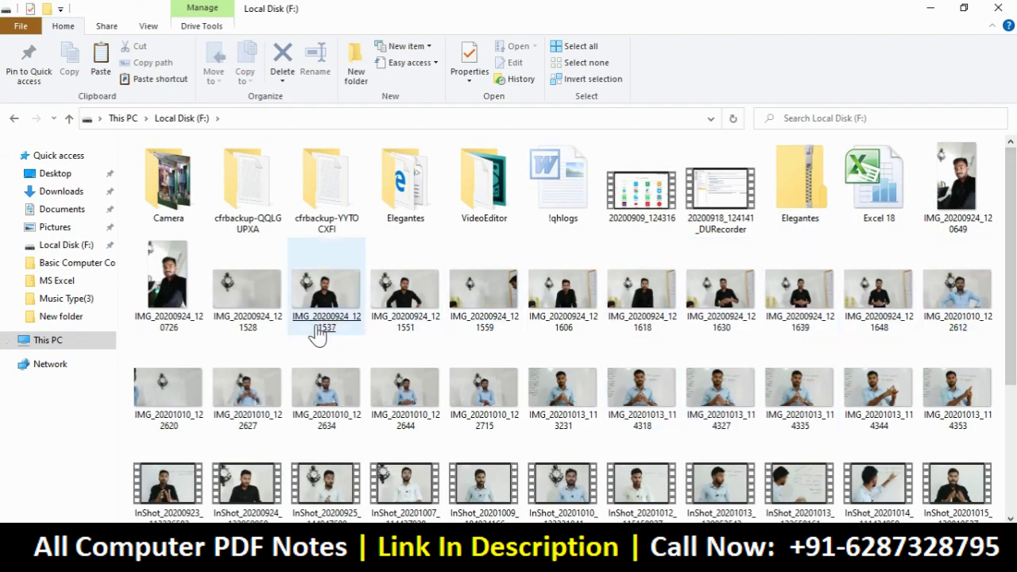
double_click(407, 309)
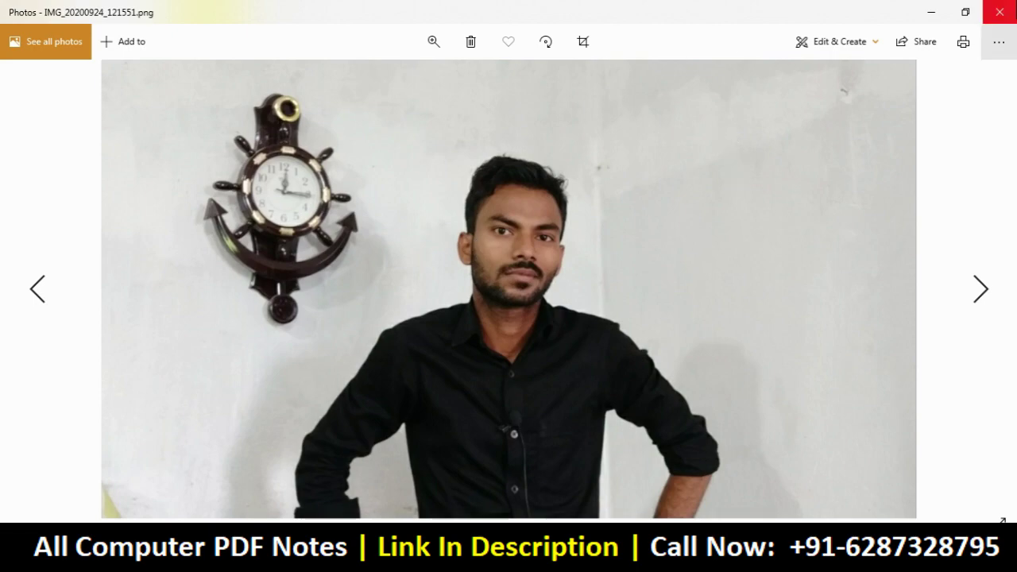
click(999, 12)
click(939, 395)
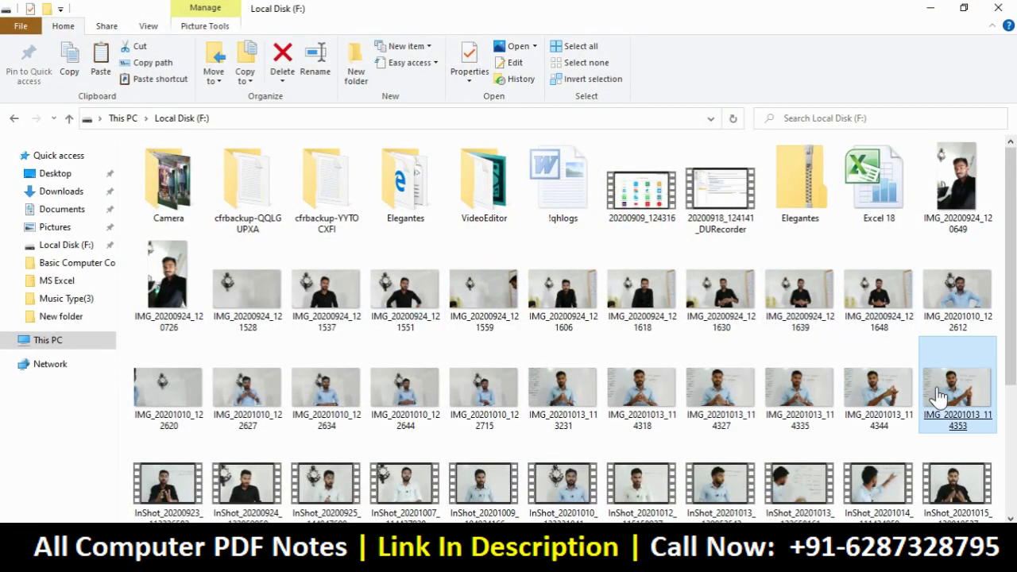
double_click(610, 292)
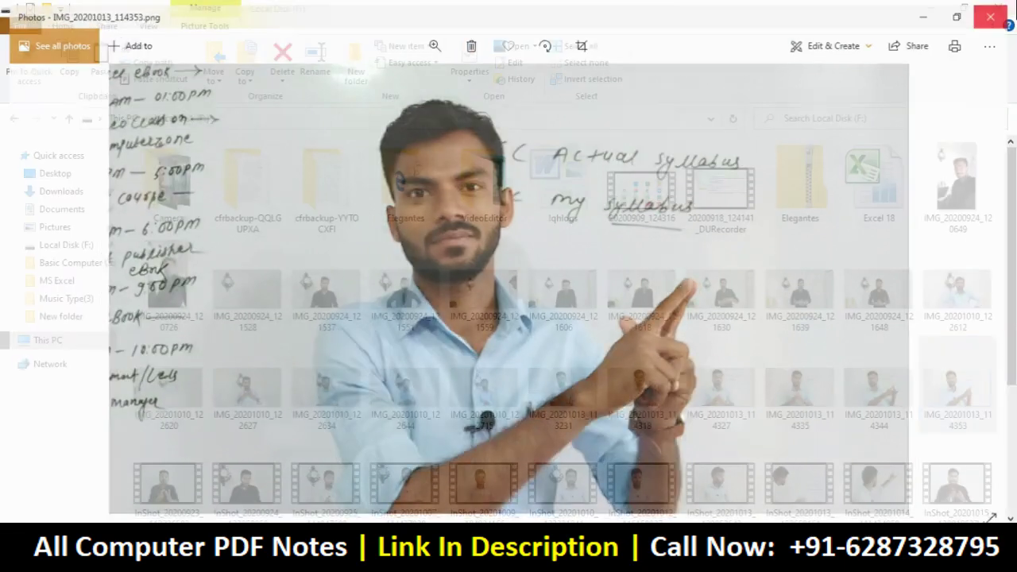
click(1000, 12)
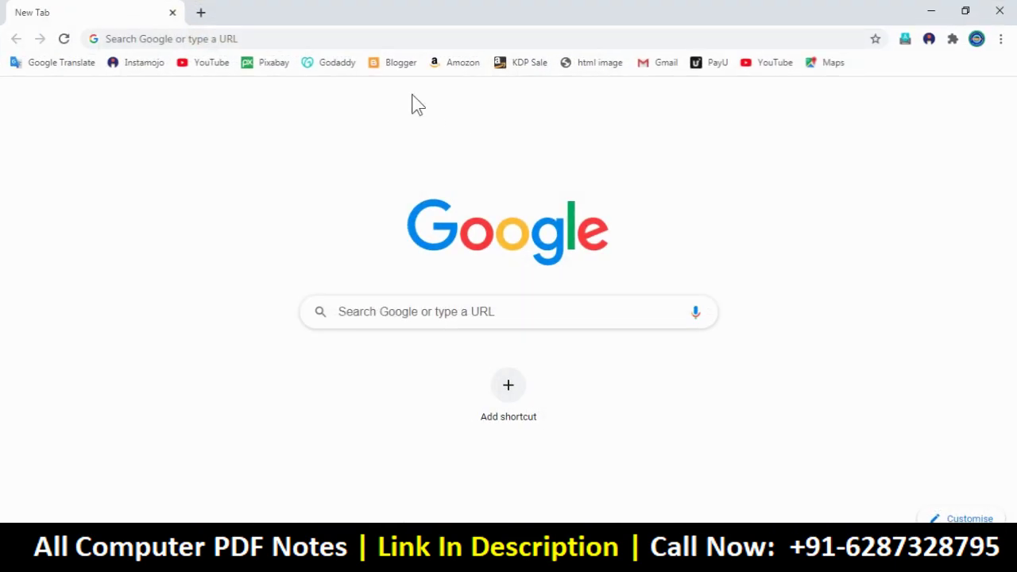
Step: Go to remove.bg from Chrome's address bar, correcting the mistyped address
click(311, 38)
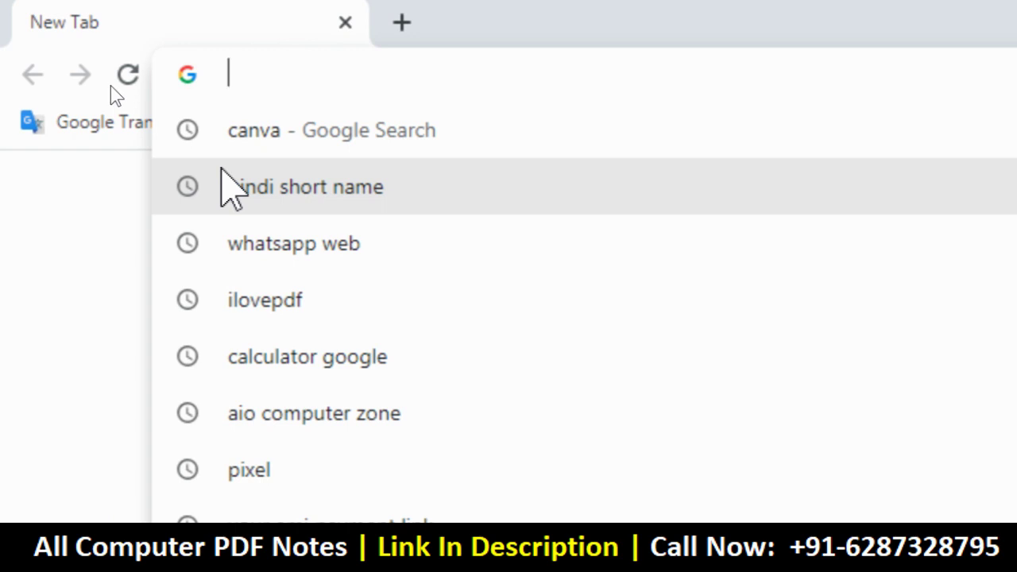
text(remobe)
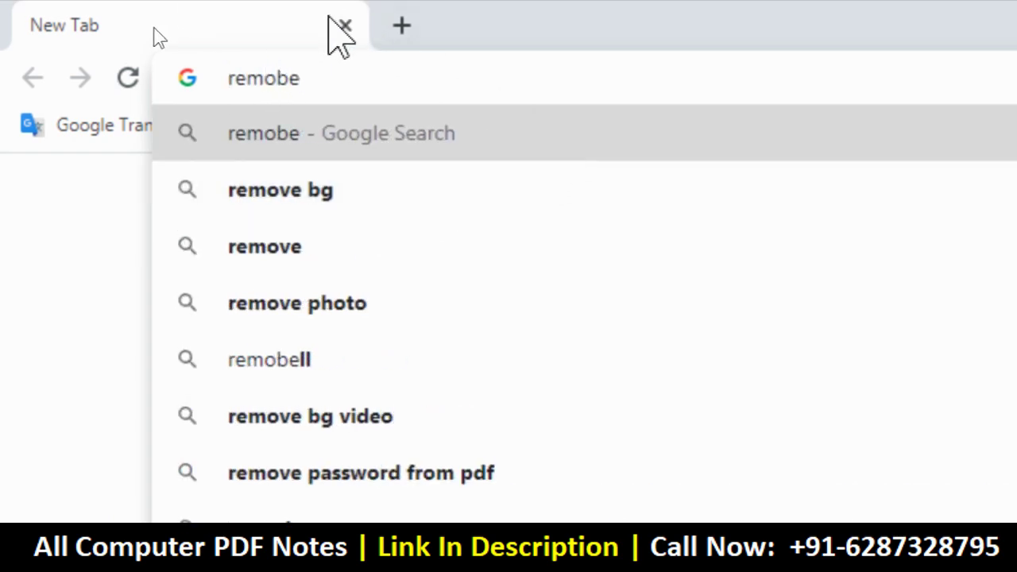
key(BackSpace)
key(BackSpace)
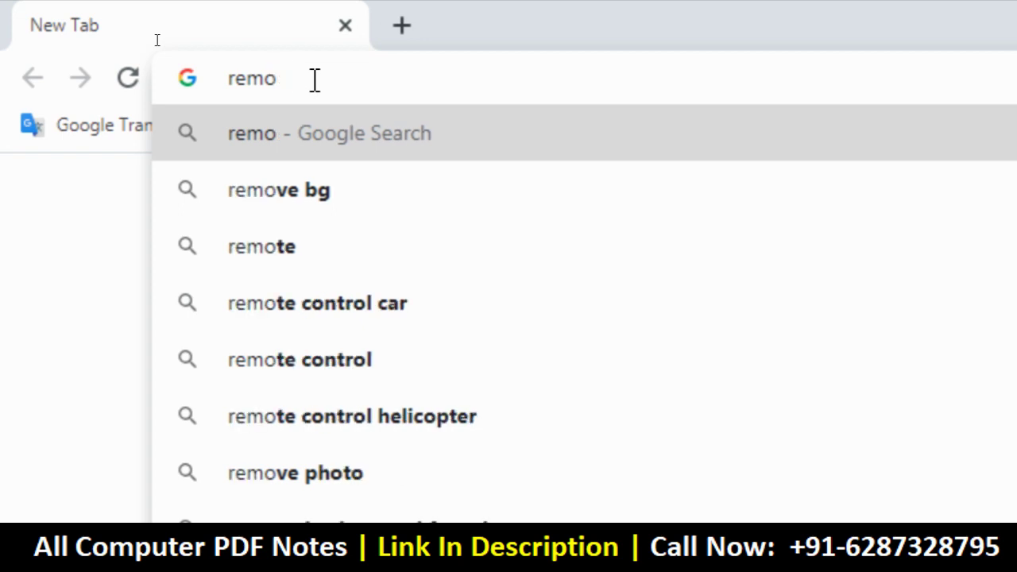
text(ve.bg)
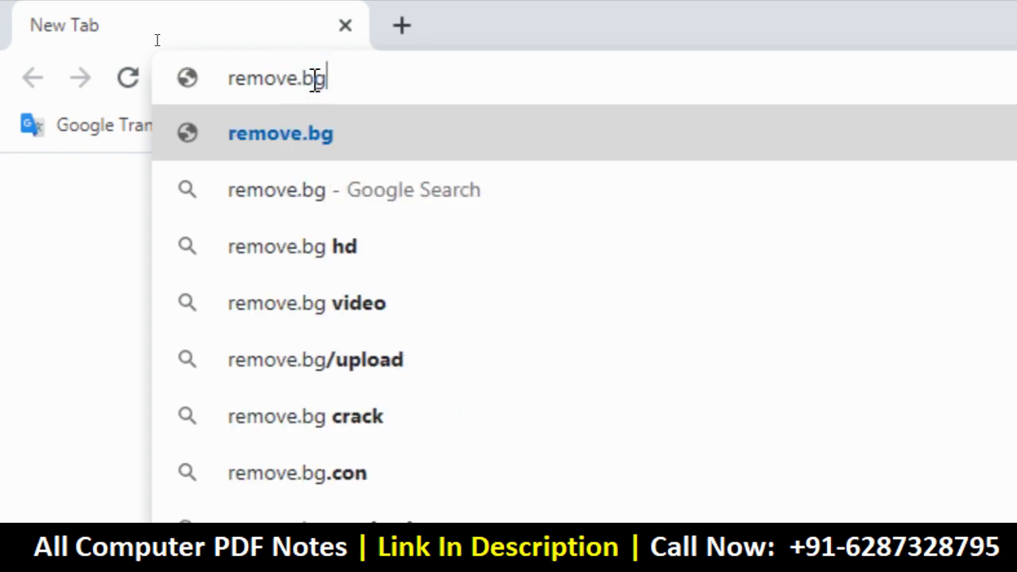
key(Return)
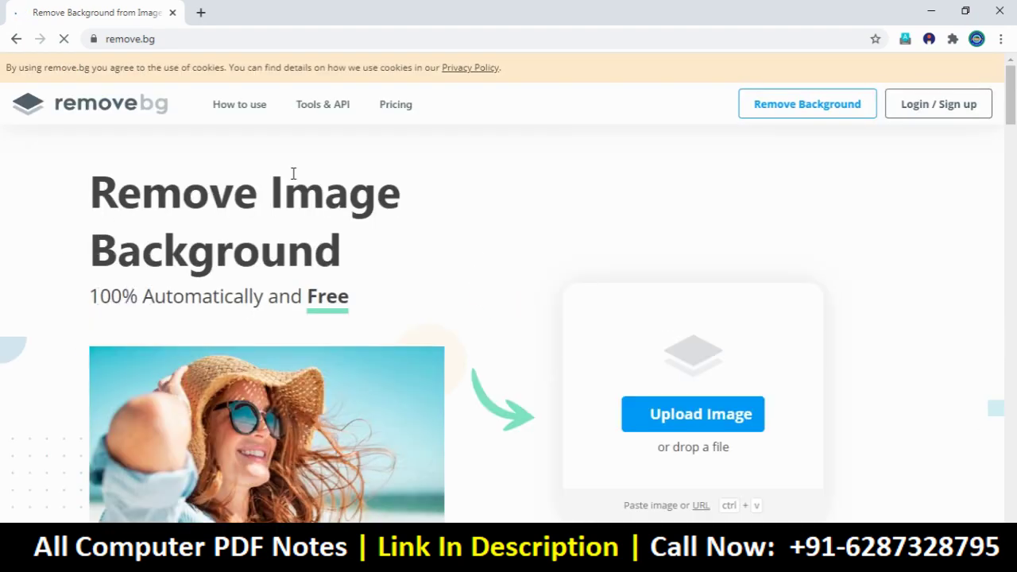
Step: Upload IMG_20201013_114353 from Local Disk (F:) to remove.bg to strip its background
scroll(747, 414, down, 2)
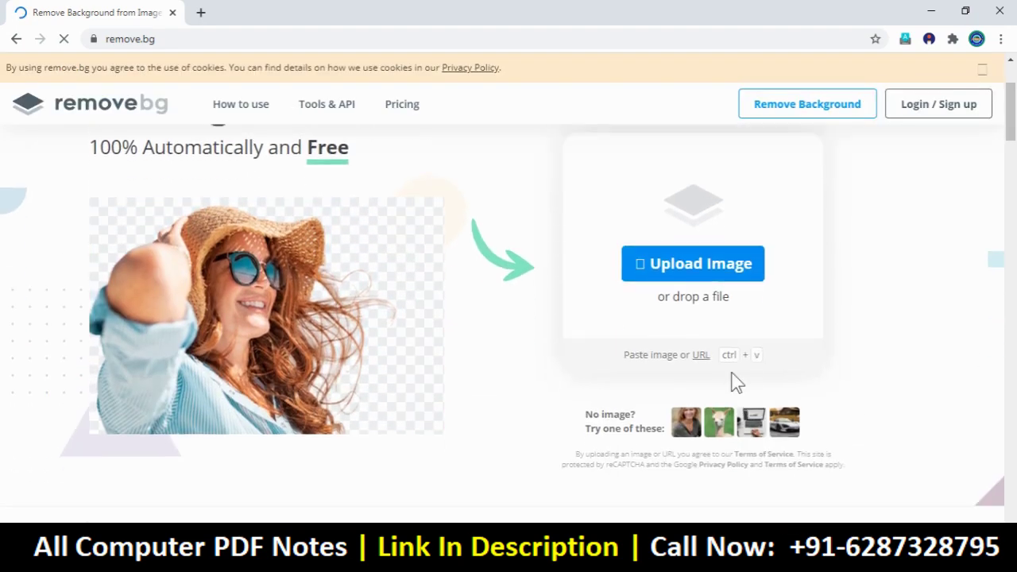
click(711, 278)
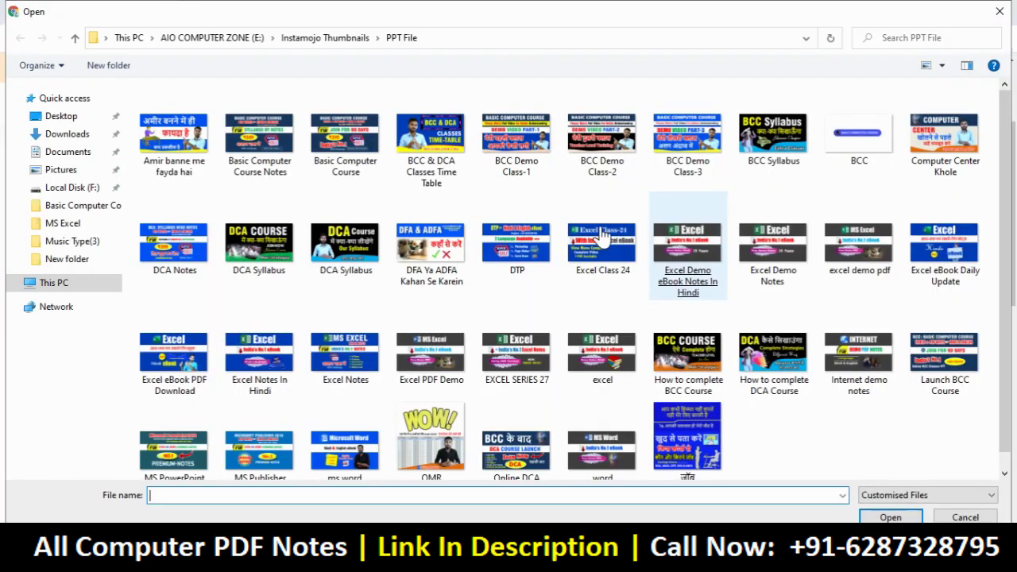
click(67, 283)
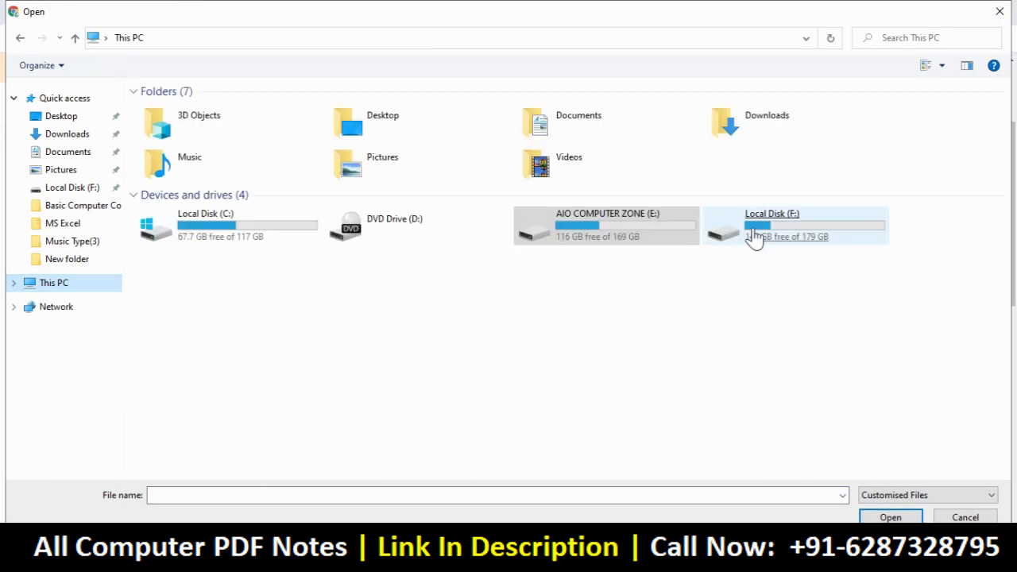
double_click(737, 236)
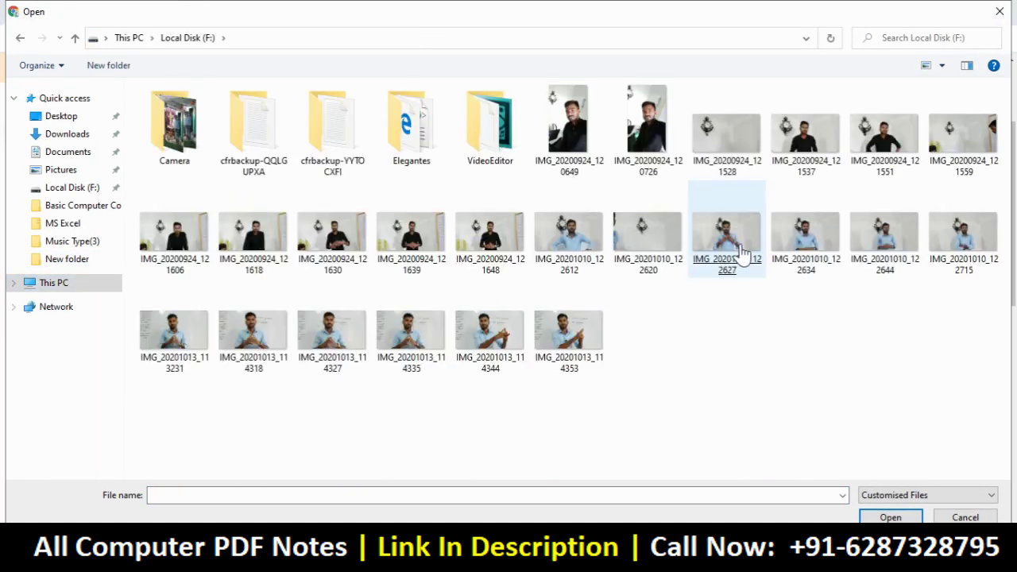
click(944, 256)
double_click(597, 337)
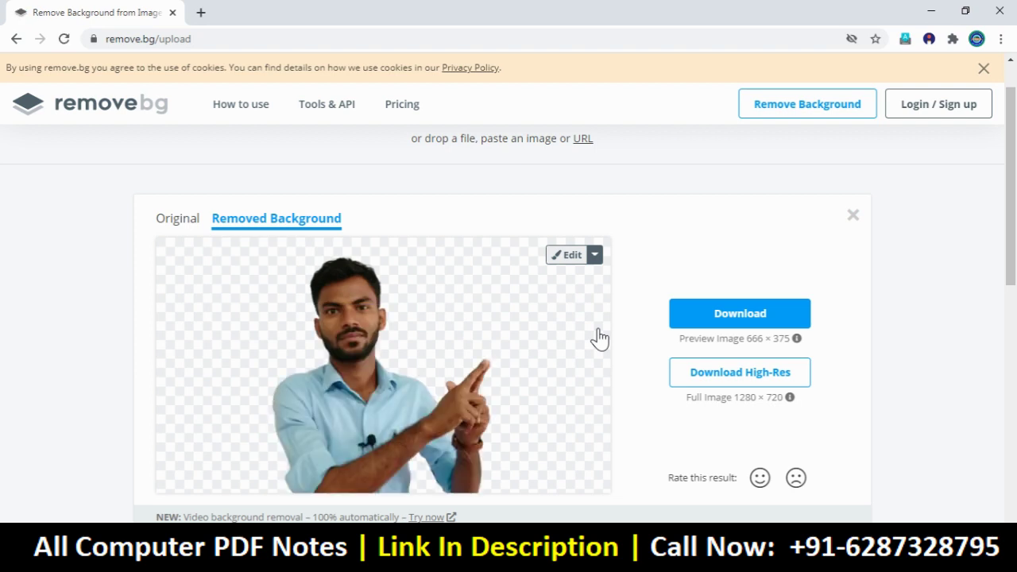
Step: Download the 666 × 375 cut-out PNG, preview it in Photos, and close the viewer
click(727, 328)
click(158, 520)
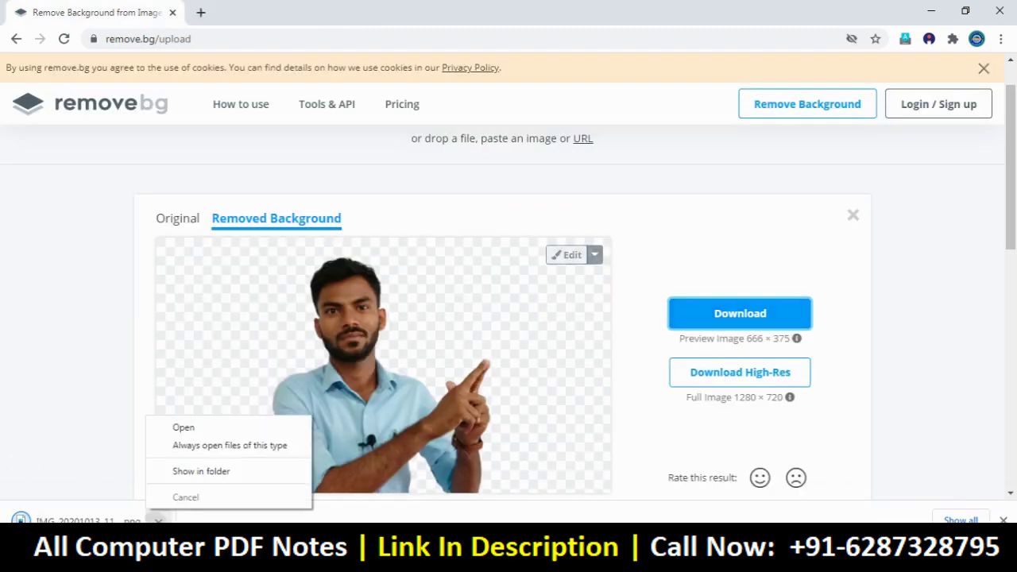
click(171, 439)
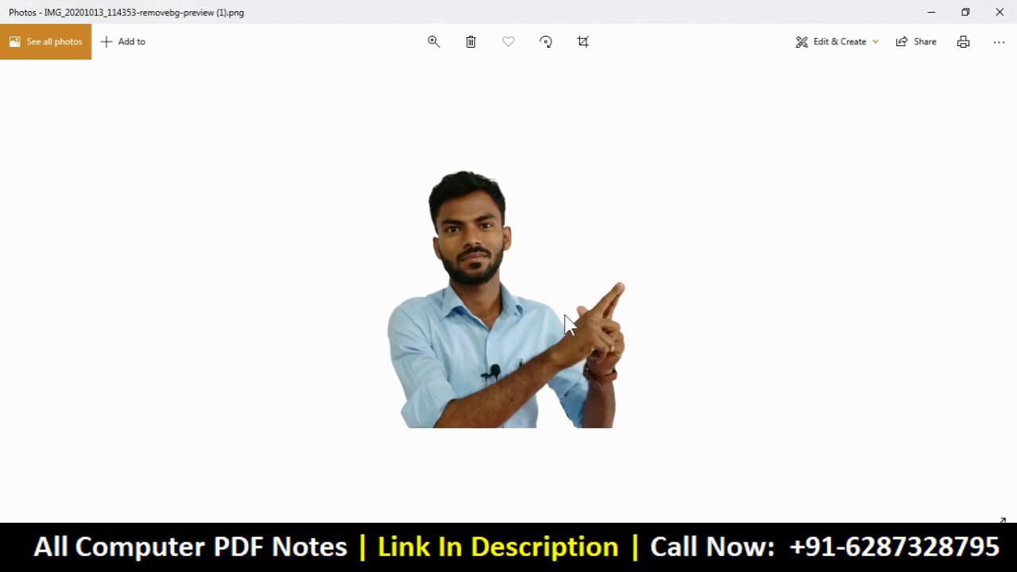
click(999, 12)
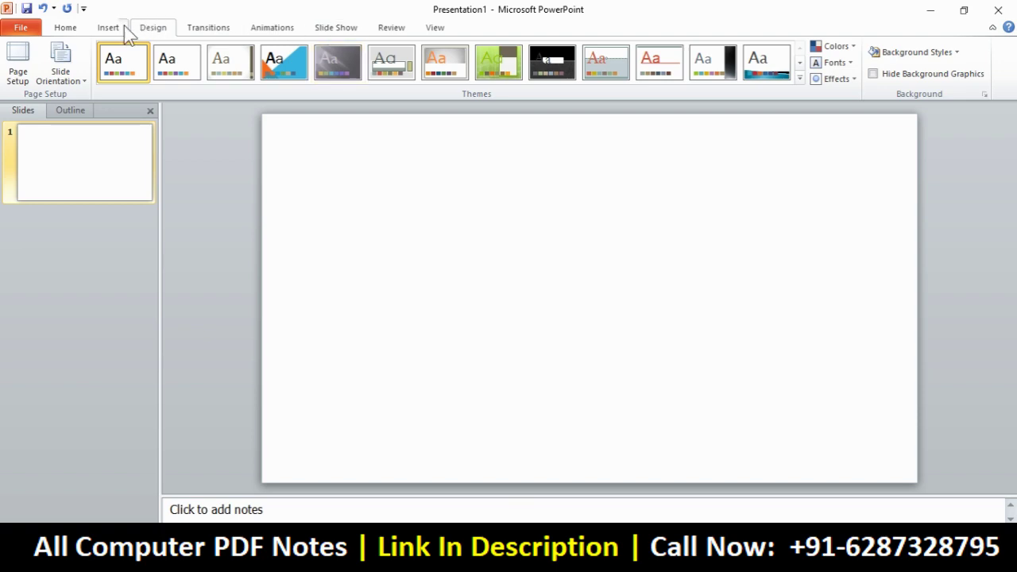
Step: Insert the downloaded presenter cut-out from Downloads and place it toward the slide's left
click(108, 27)
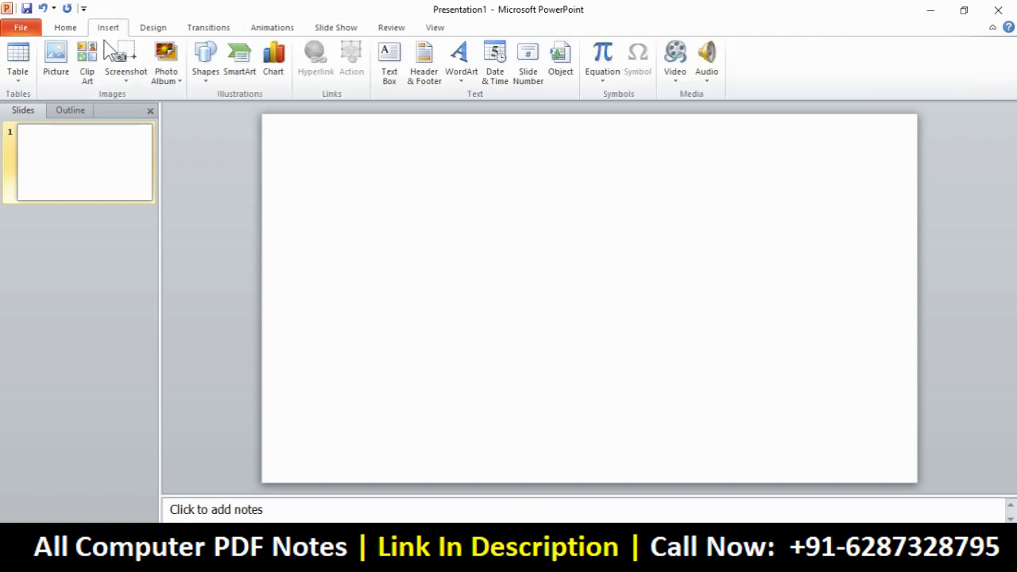
click(63, 53)
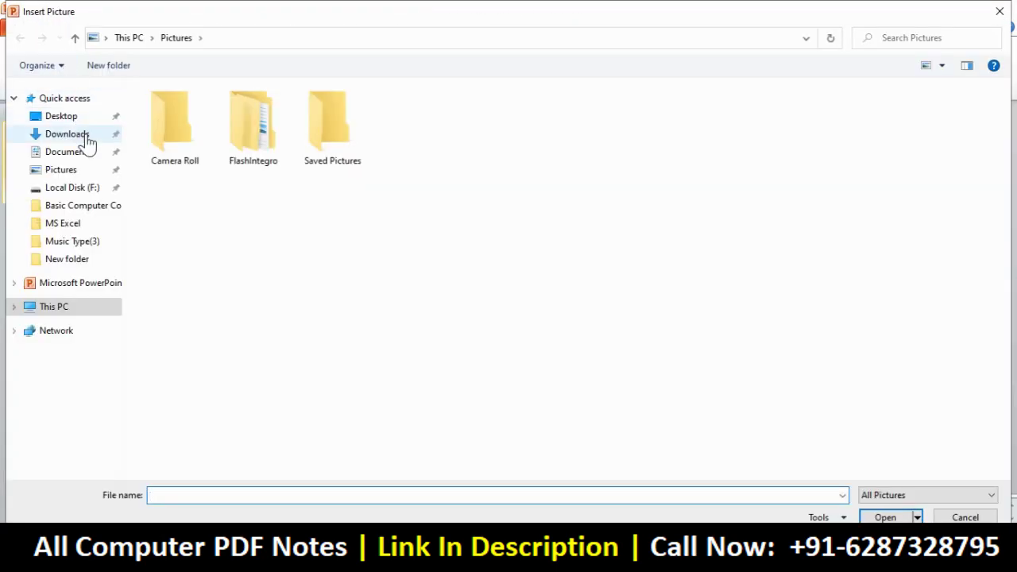
click(84, 135)
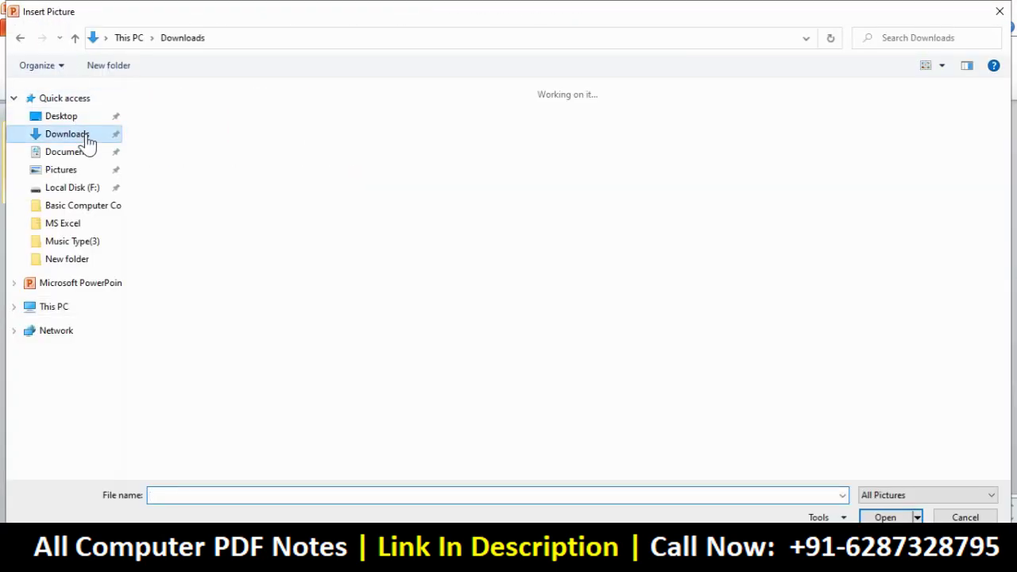
click(163, 139)
double_click(163, 139)
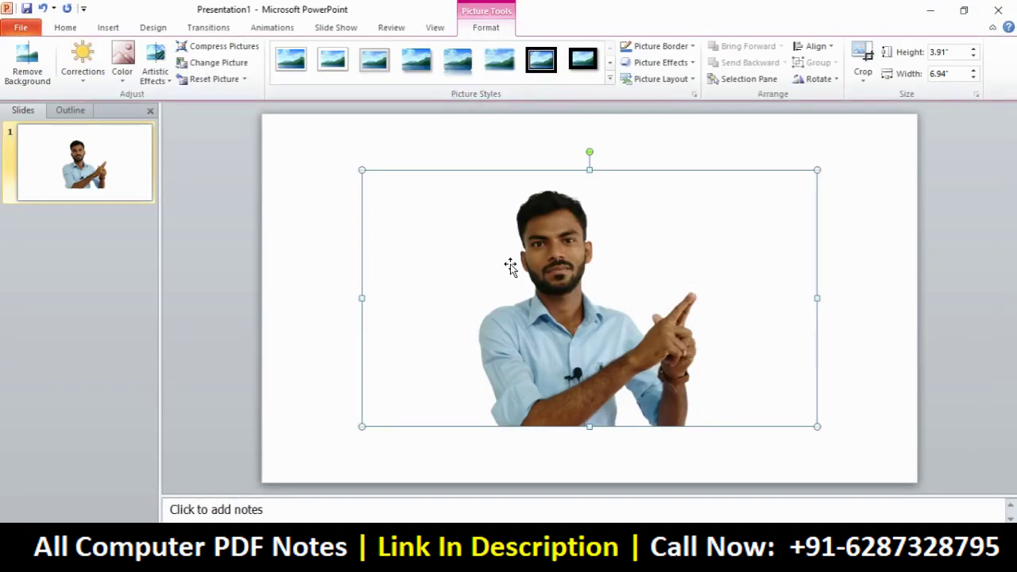
click(204, 248)
click(300, 292)
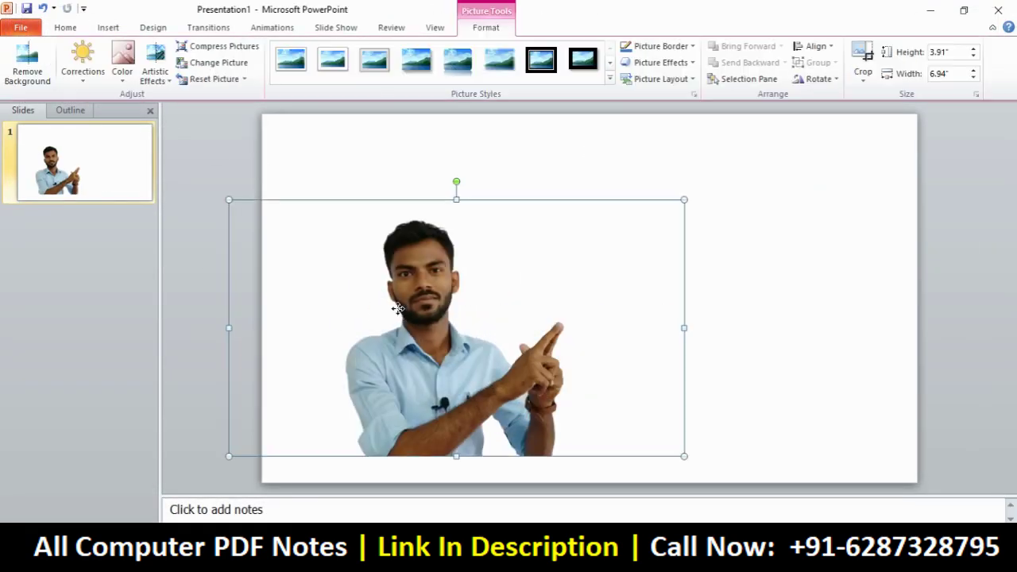
click(947, 315)
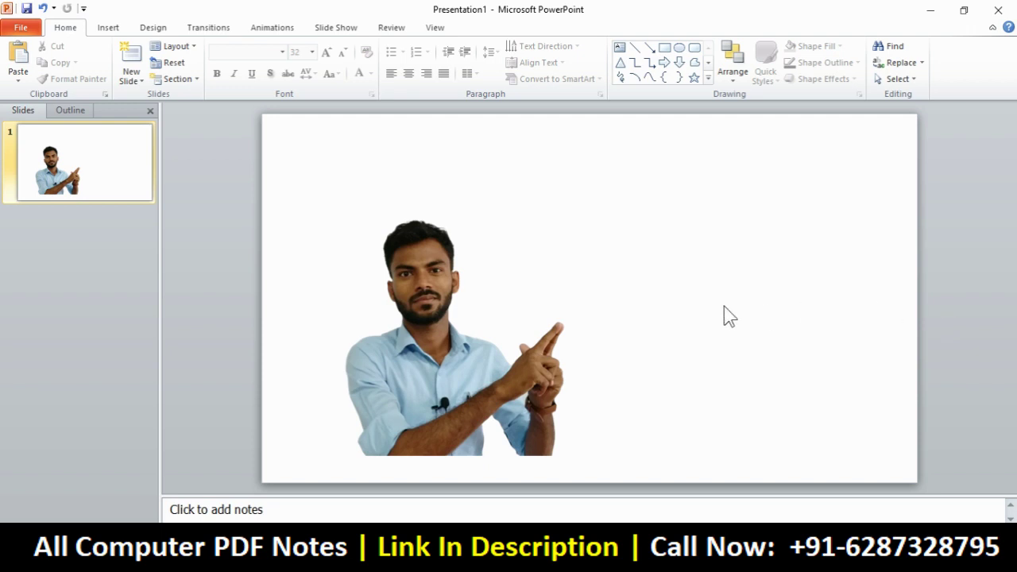
Step: Crop the cut-out's right, left and top edges to a 3.75-inch square and move it higher
click(424, 350)
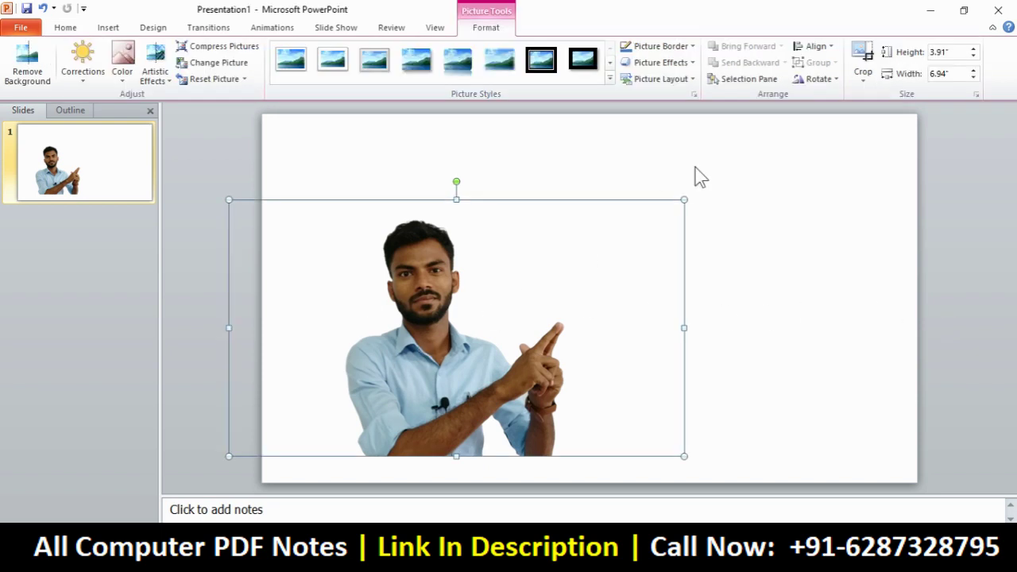
click(863, 55)
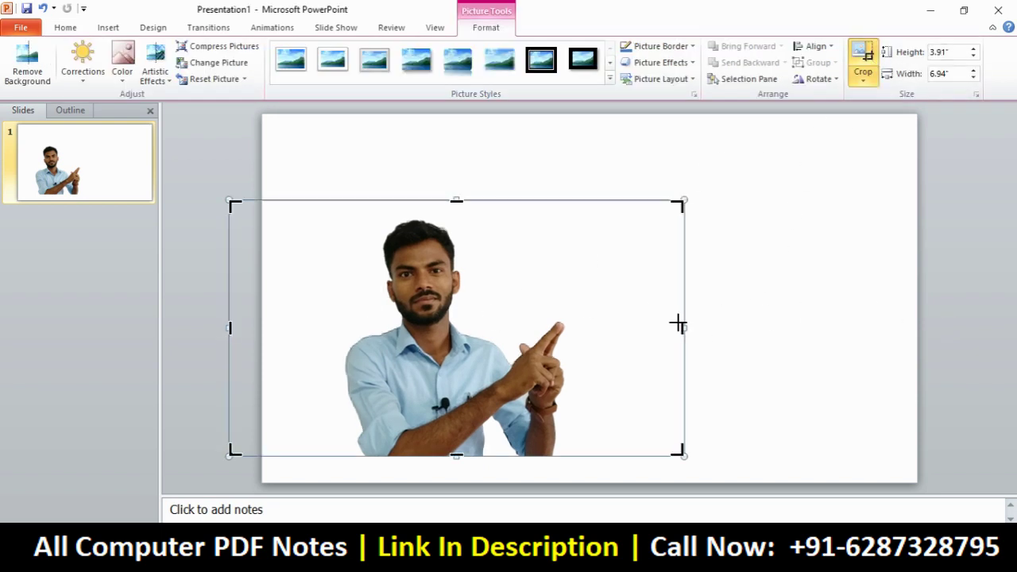
drag(679, 326, 581, 328)
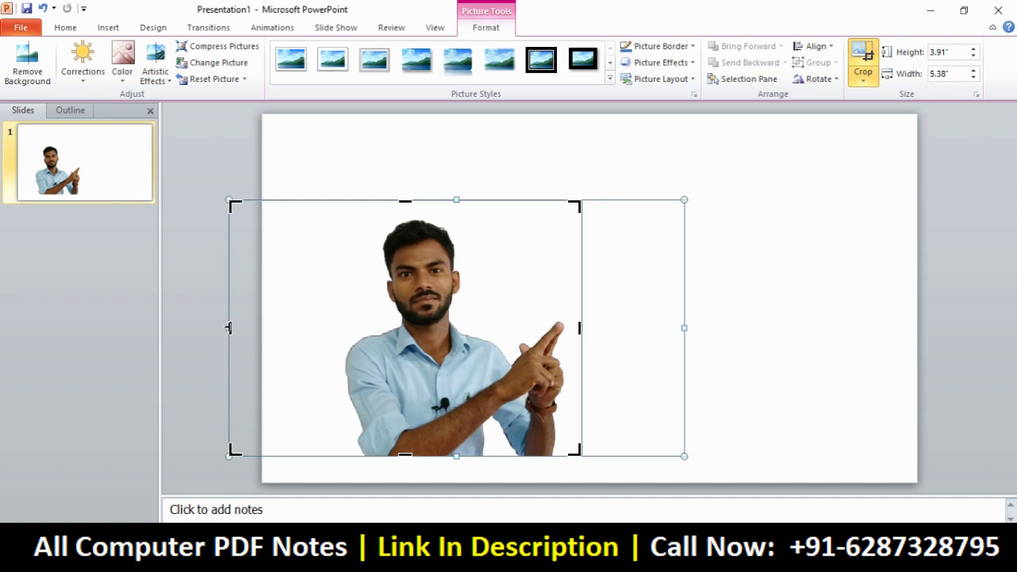
drag(230, 327, 335, 322)
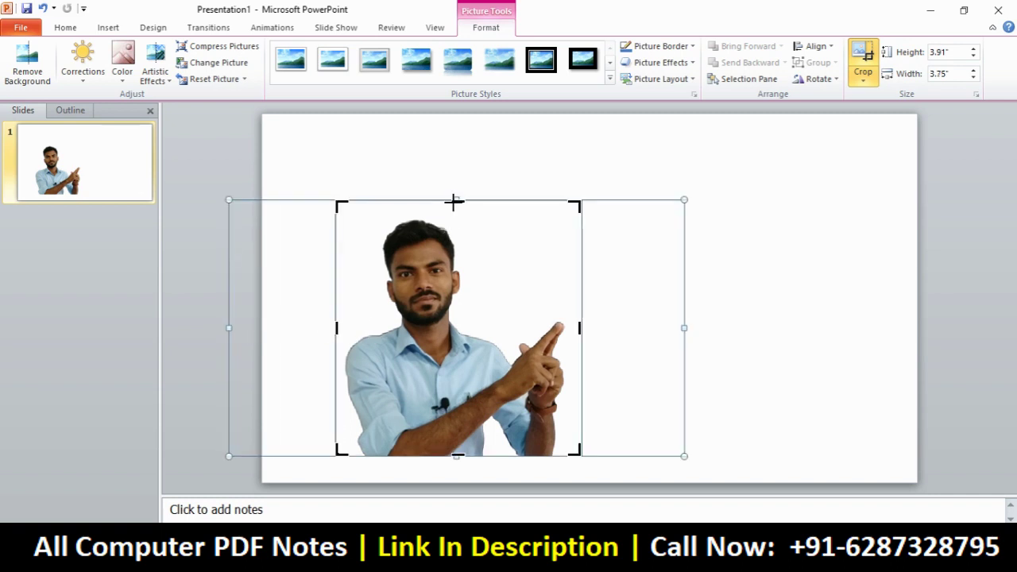
drag(456, 201, 456, 211)
click(234, 157)
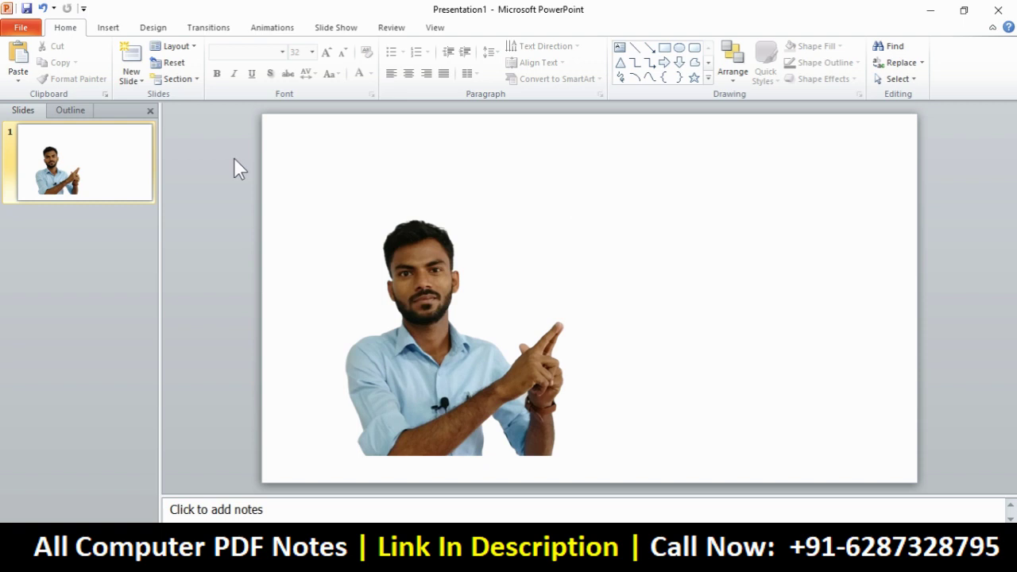
drag(471, 337, 471, 287)
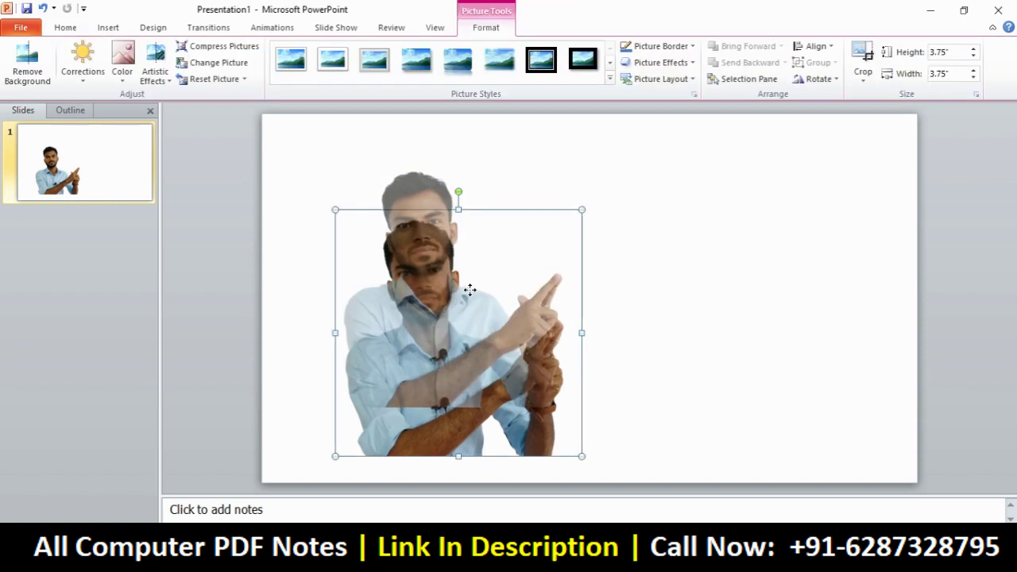
click(222, 201)
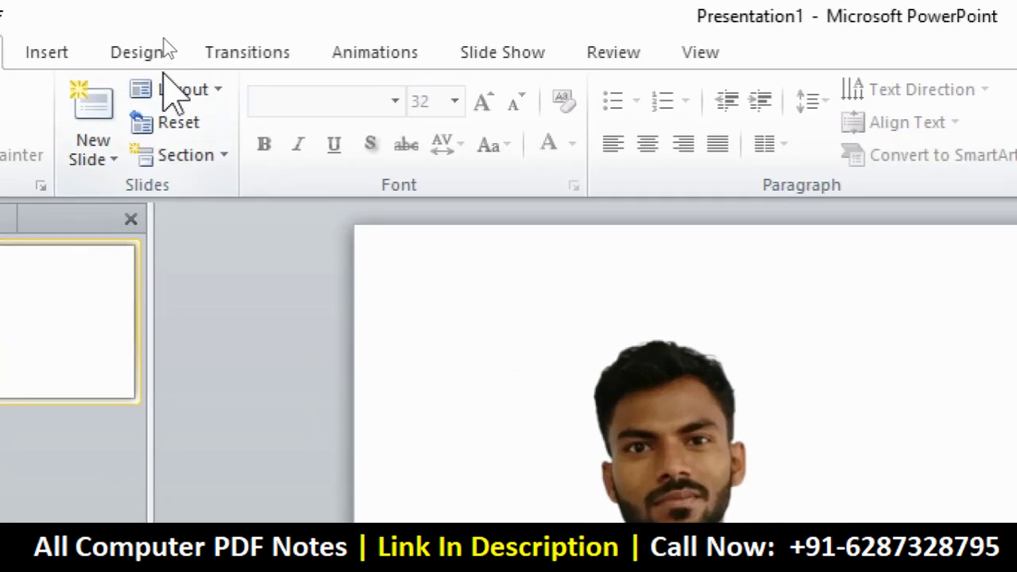
click(147, 30)
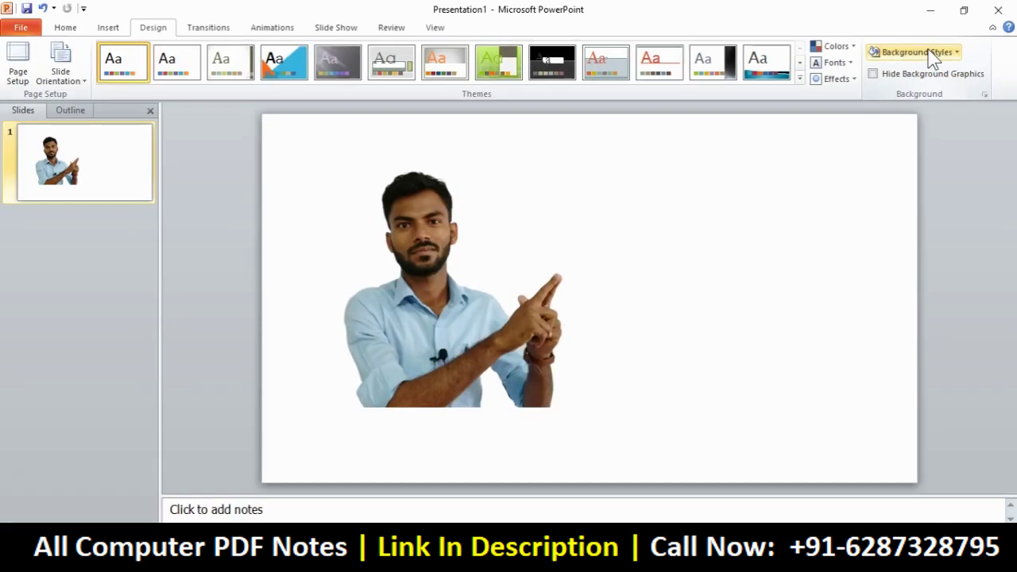
Step: Fill the slide background with solid custom blue (RGB 35, 26, 216) and move the presenter photo down-right
click(932, 54)
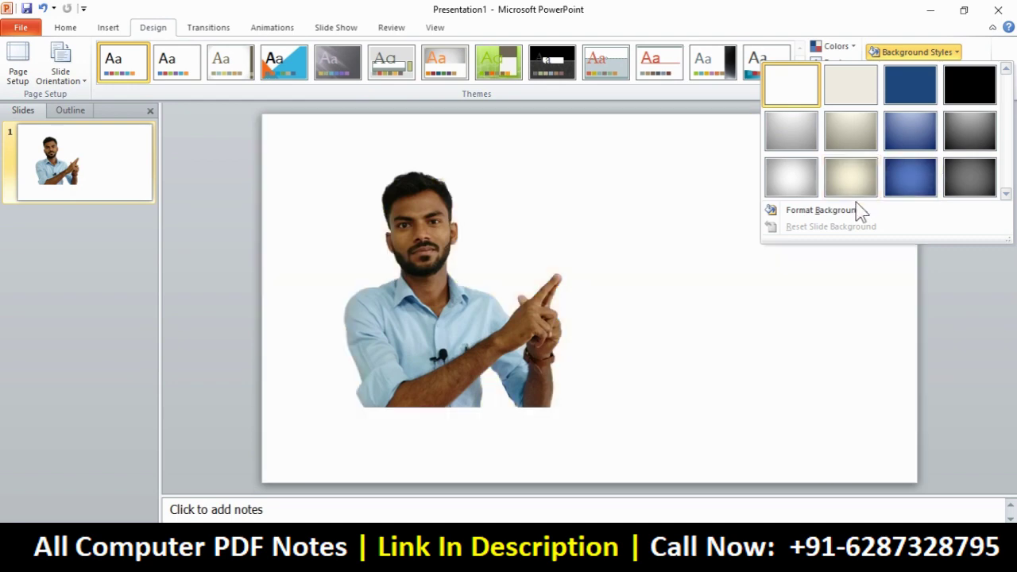
click(843, 209)
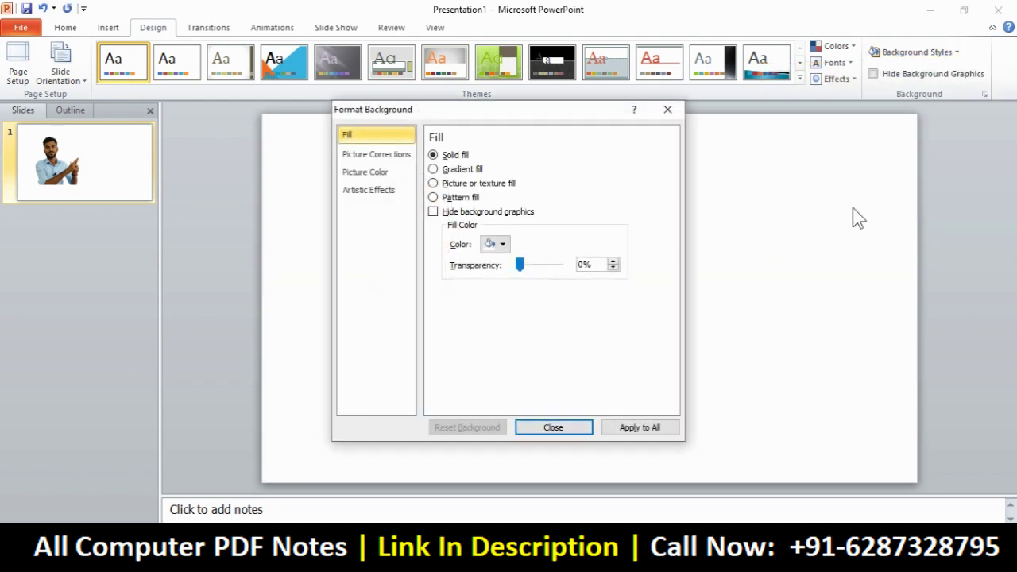
click(497, 244)
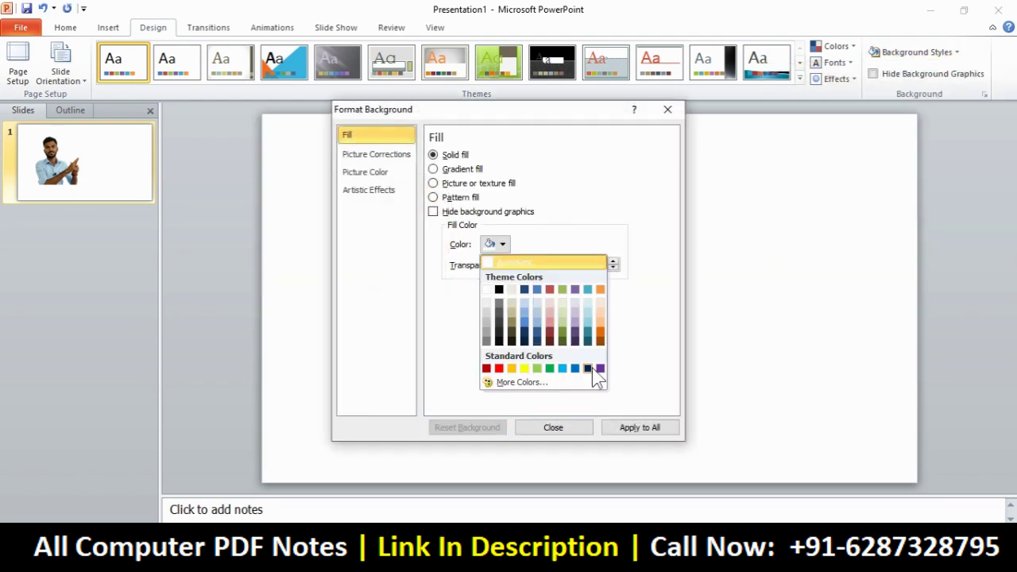
click(549, 382)
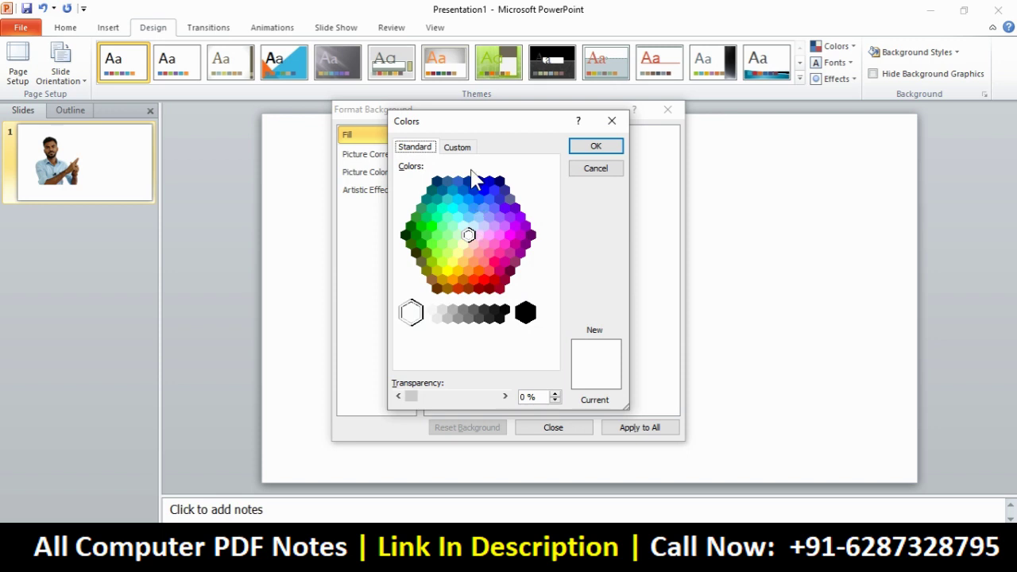
click(458, 148)
click(485, 194)
drag(545, 208, 547, 228)
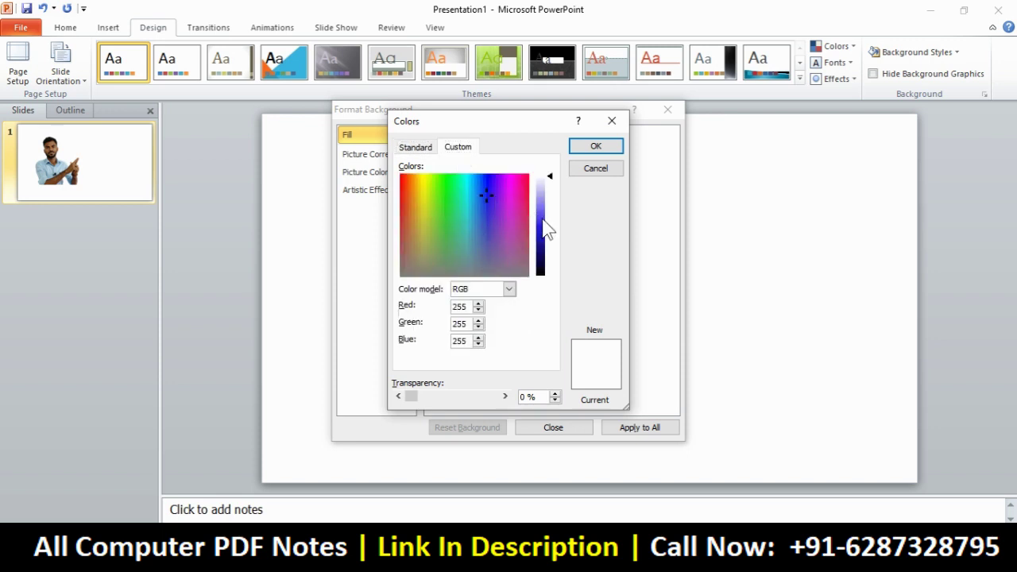
click(605, 148)
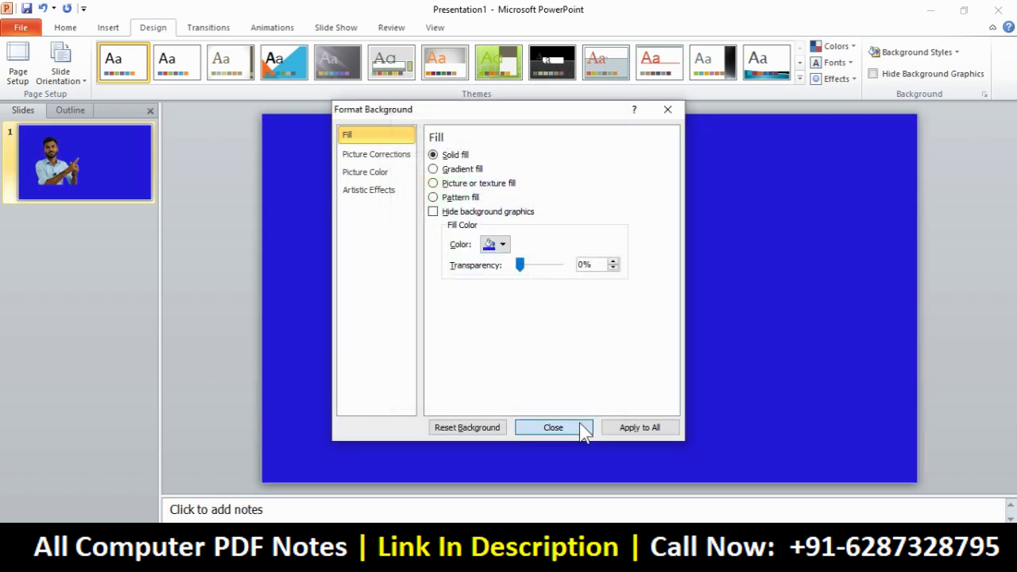
click(582, 425)
drag(439, 347, 464, 392)
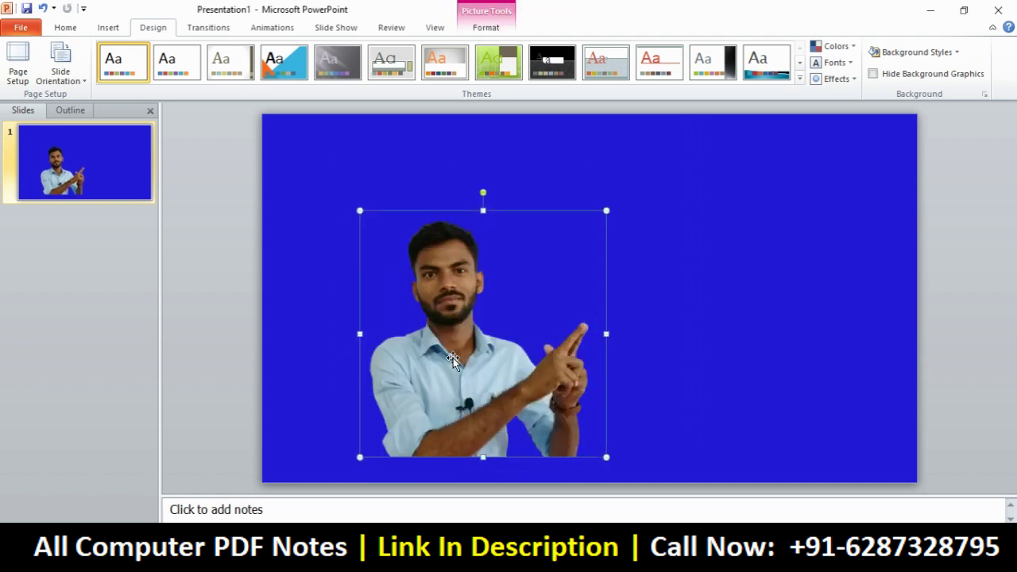
Step: Brighten the presenter photo by 20% and warm its colour temperature to 4700 K
click(493, 27)
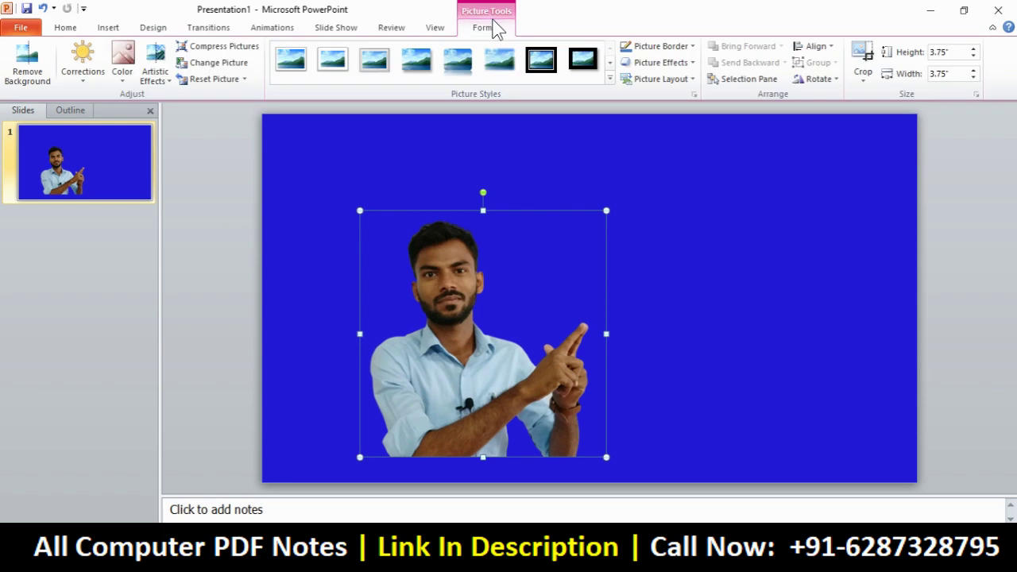
click(101, 79)
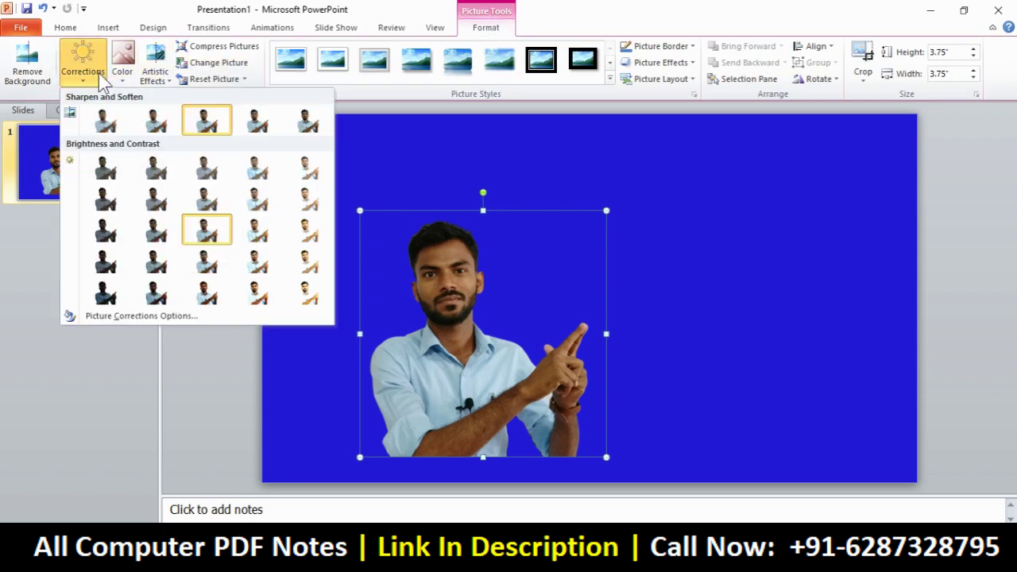
click(262, 236)
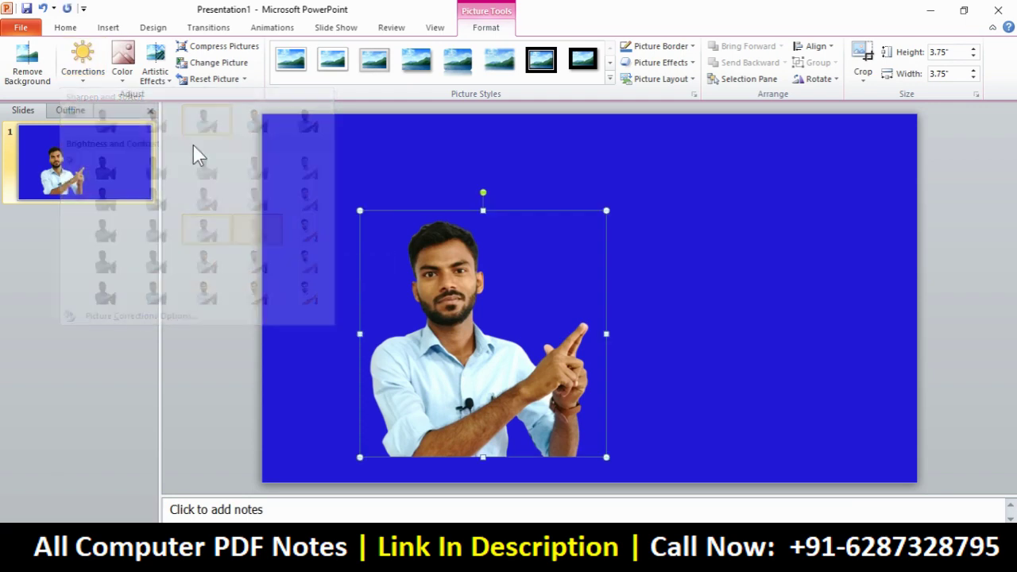
click(122, 68)
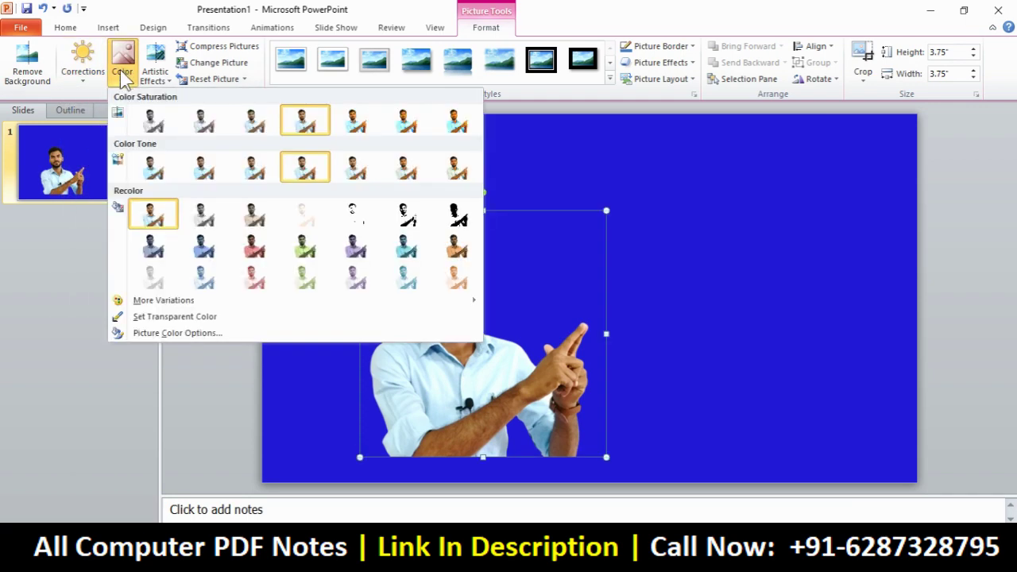
click(148, 168)
click(177, 208)
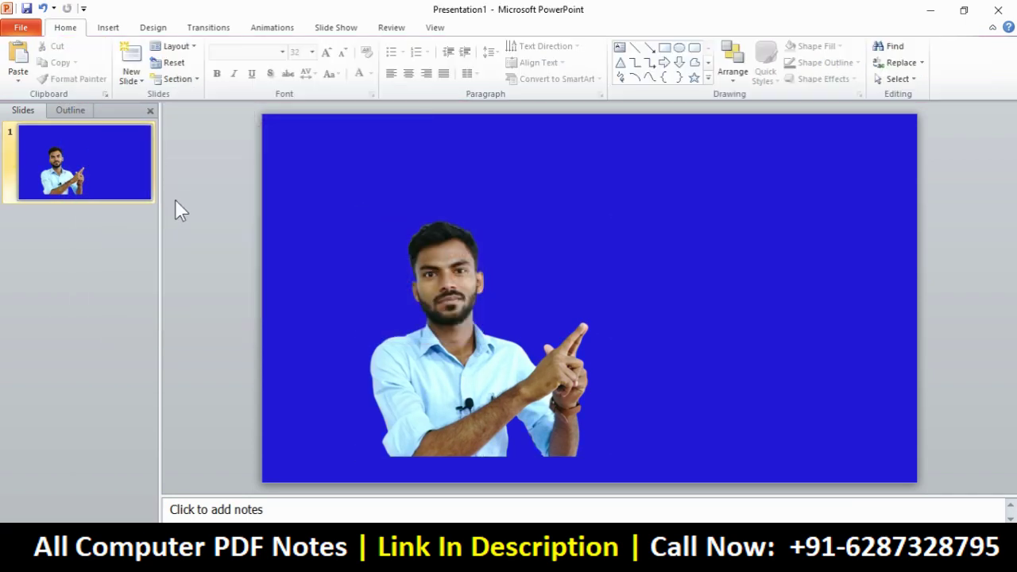
Step: Enlarge the presenter photo to about 4.34 inches tall and shift it slightly left
double_click(506, 369)
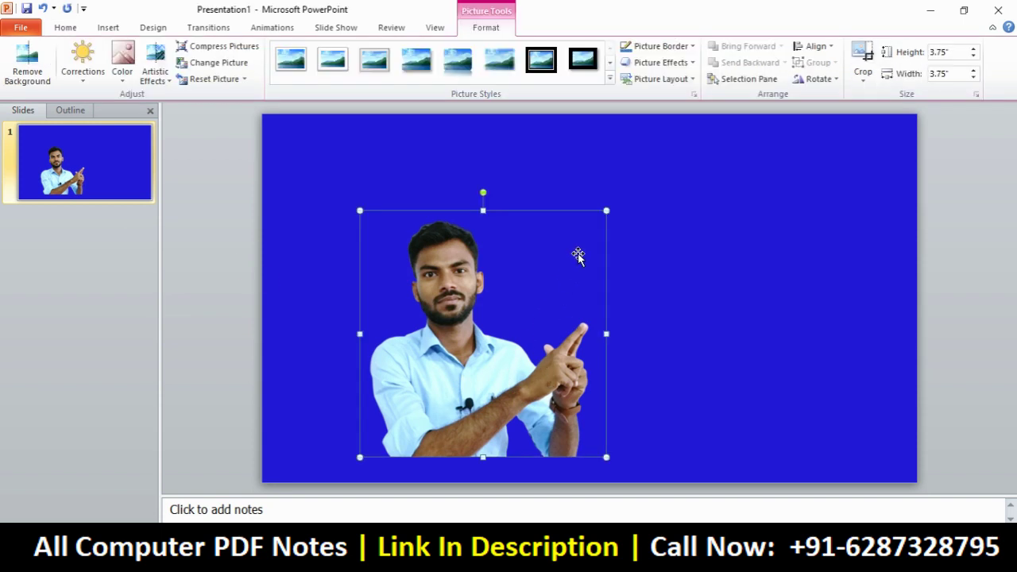
drag(604, 215, 644, 177)
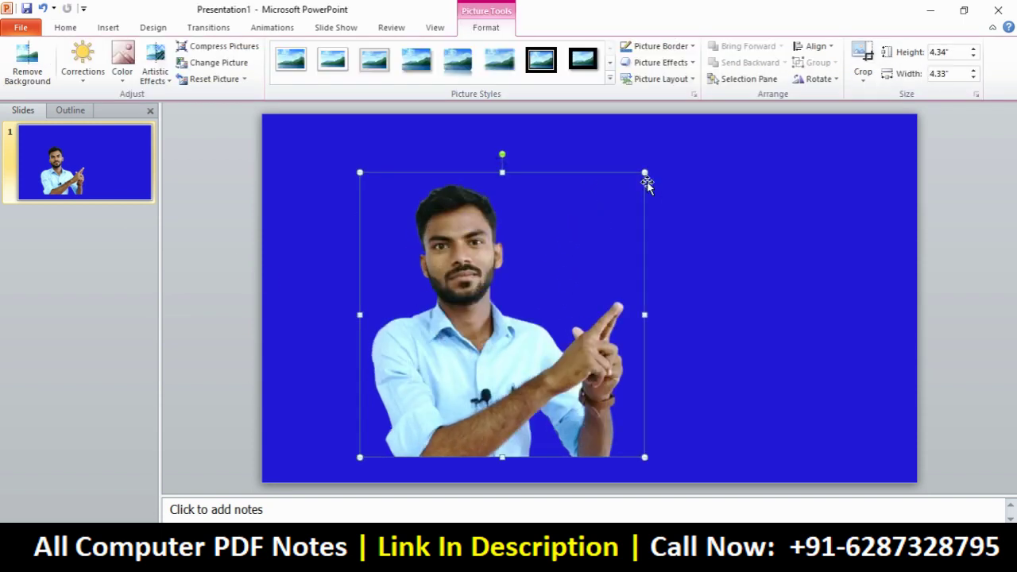
click(930, 255)
drag(449, 306, 423, 310)
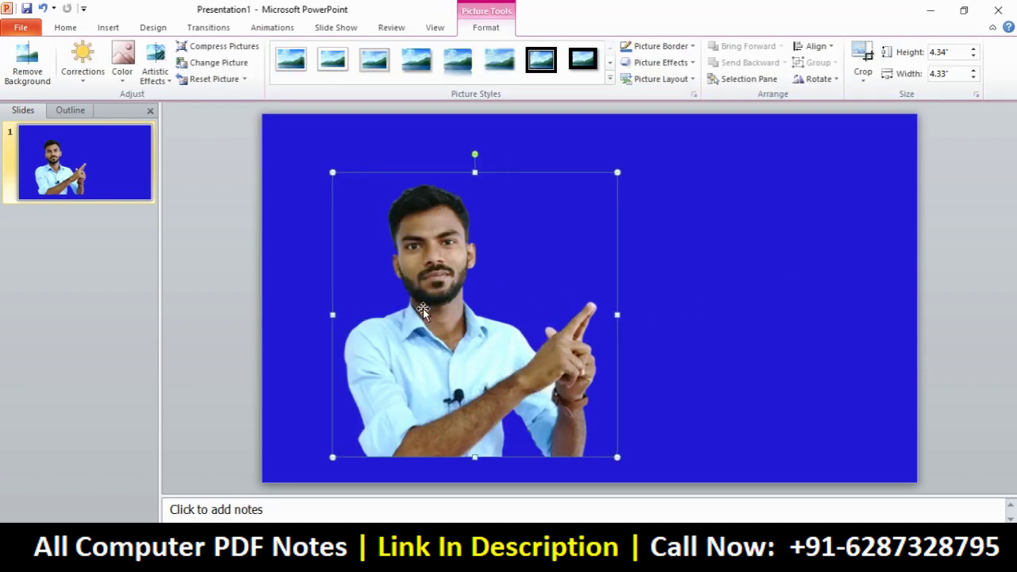
click(233, 212)
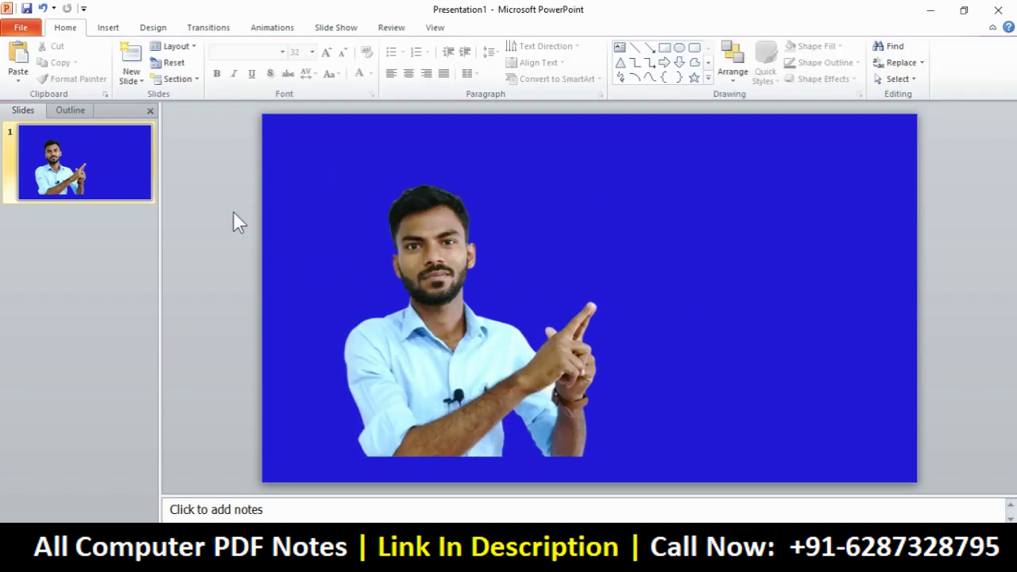
click(111, 30)
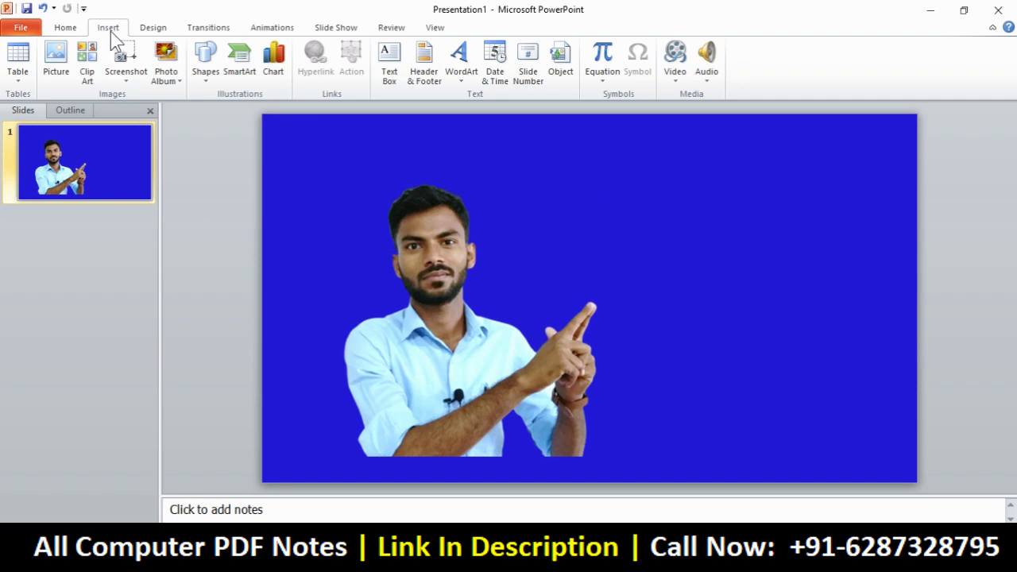
Step: Draw a rectangle across the bottom of the slide, filled yellow with no outline
click(202, 73)
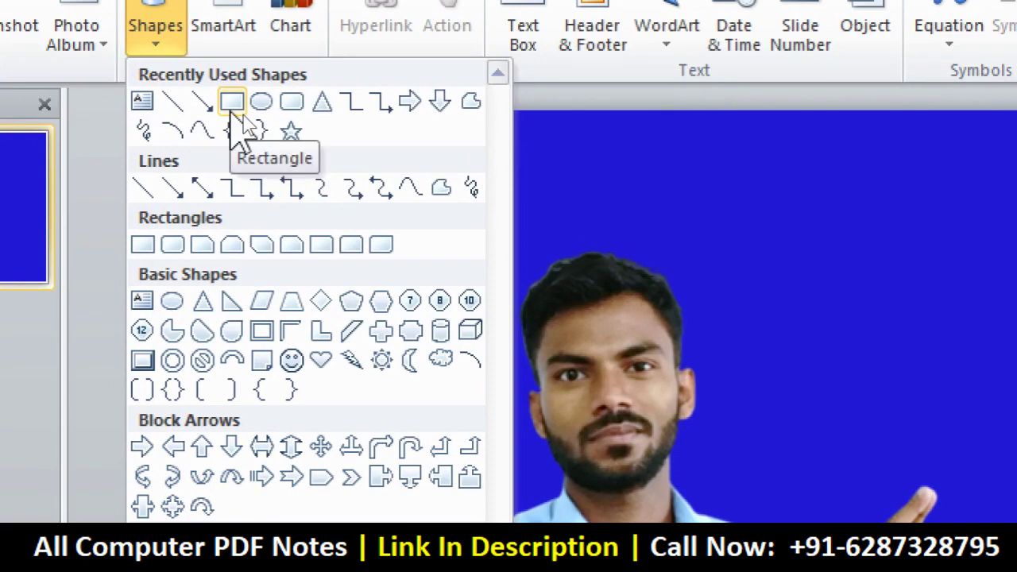
click(233, 112)
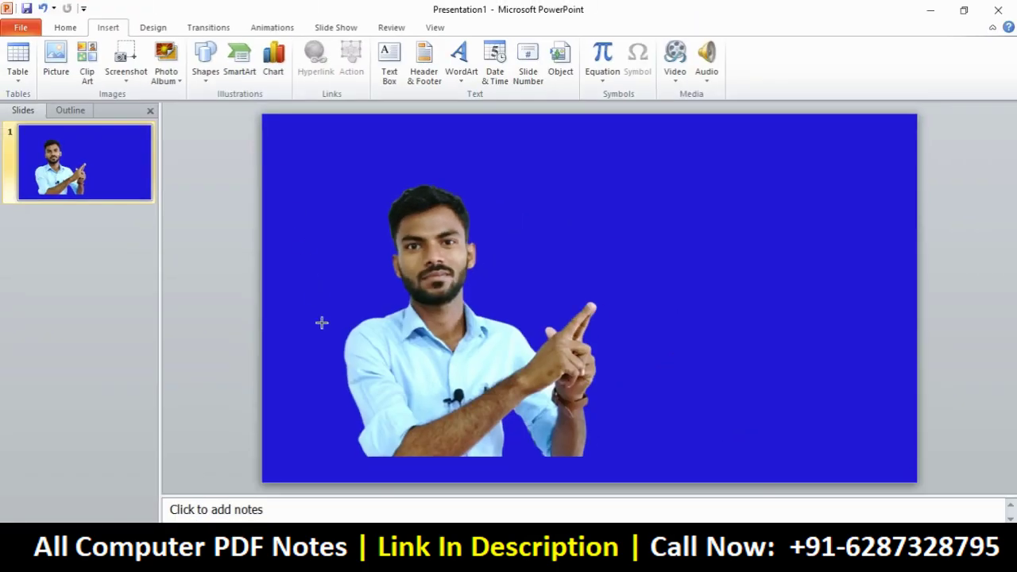
drag(261, 419, 917, 477)
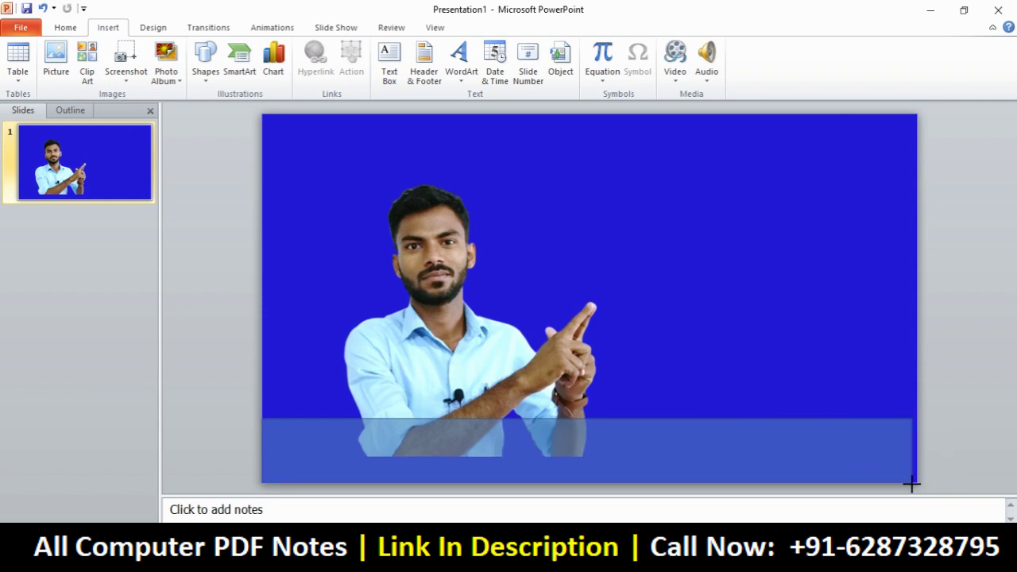
drag(917, 477, 911, 483)
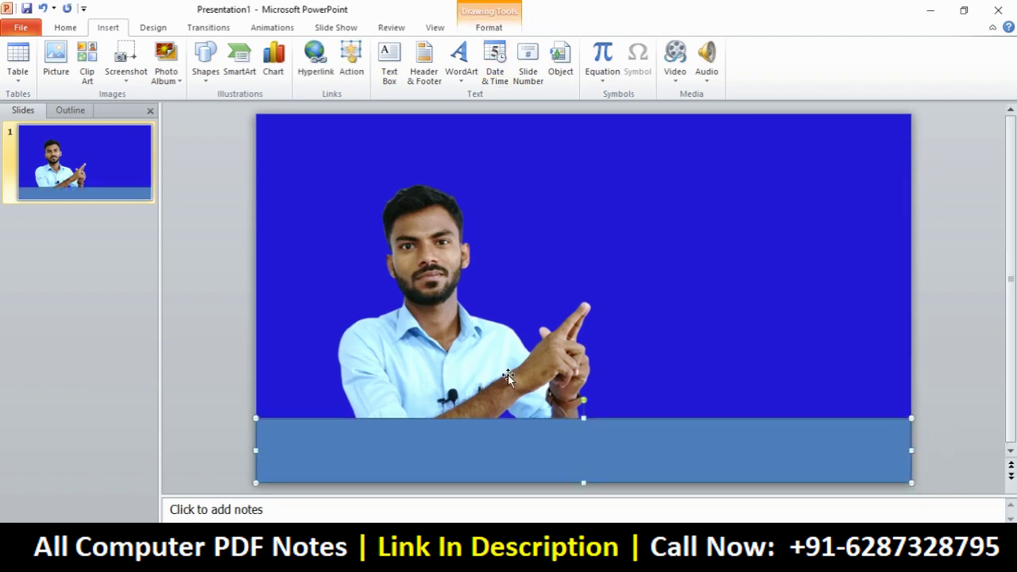
click(489, 27)
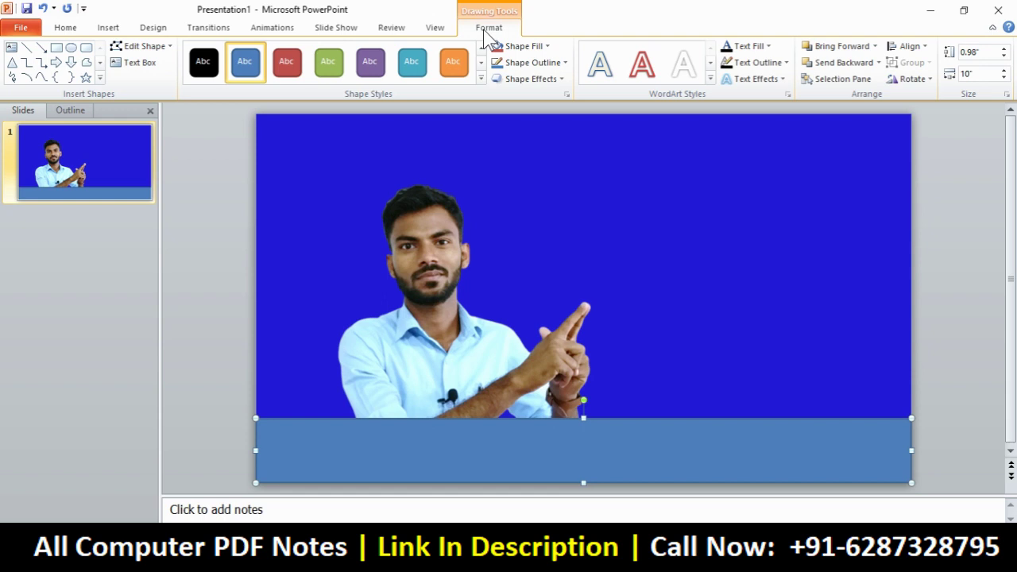
click(520, 46)
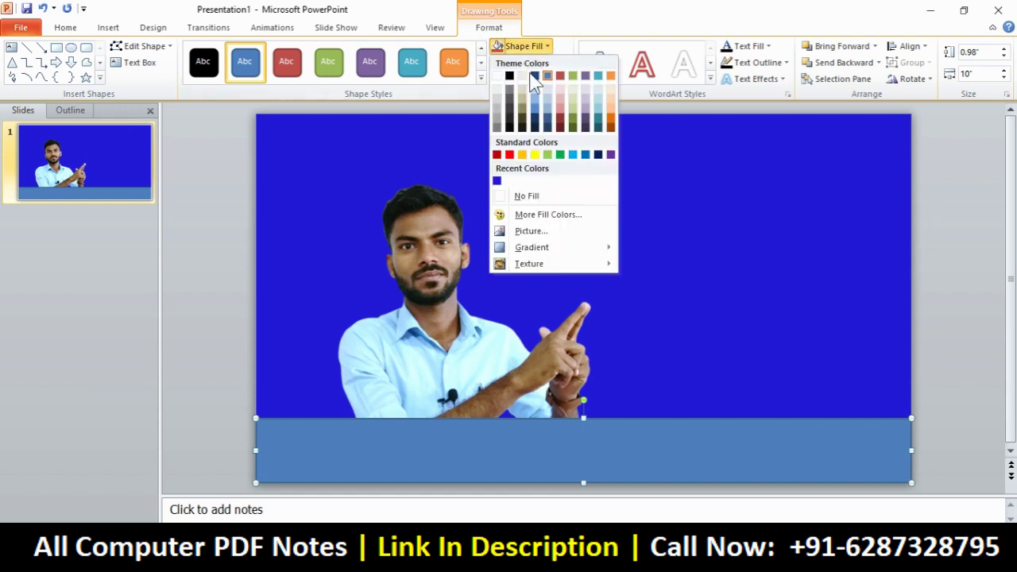
click(535, 154)
click(530, 62)
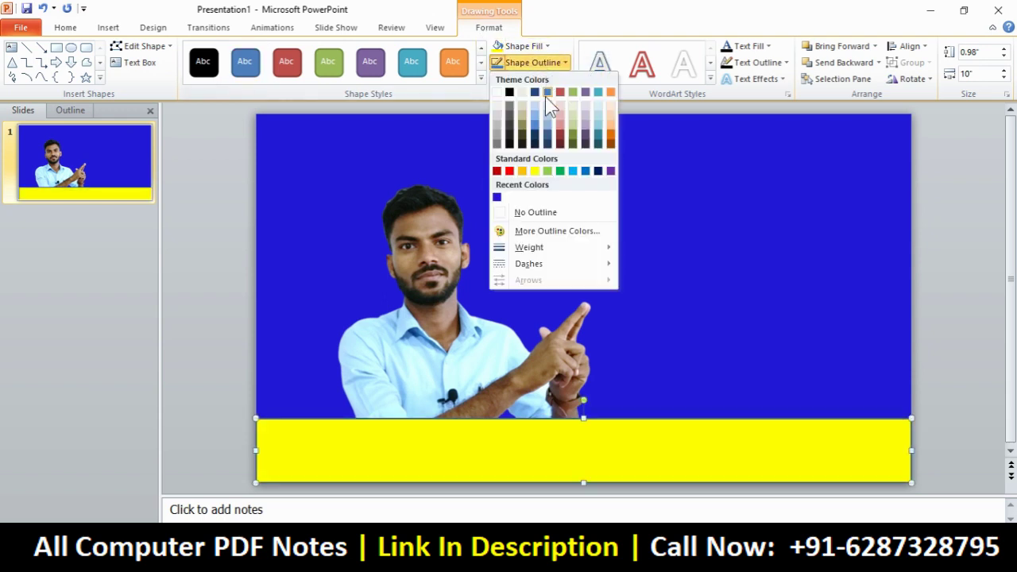
click(551, 213)
click(935, 323)
Step: Move the presenter photo up and to the left
click(481, 326)
drag(480, 326, 448, 288)
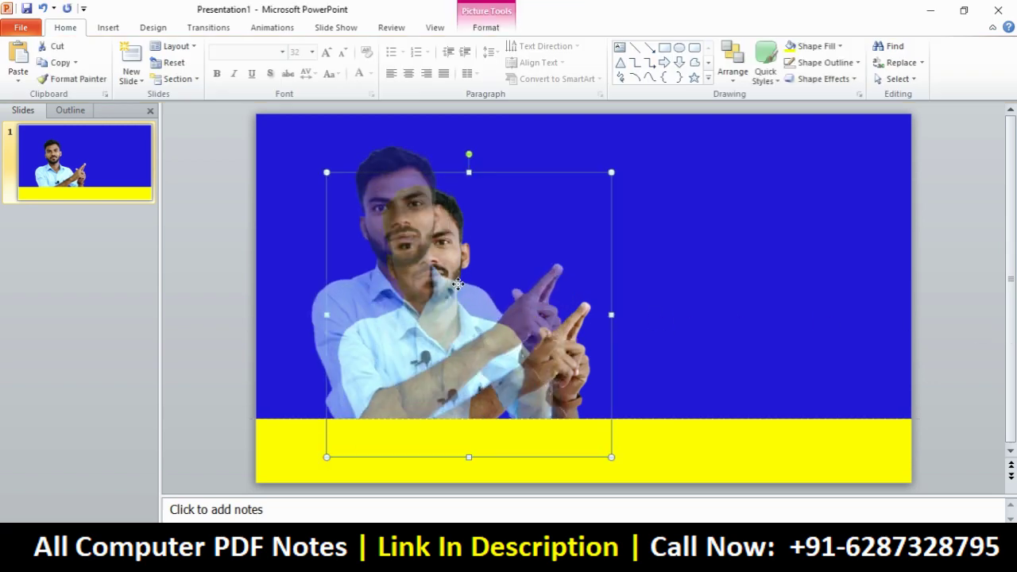
click(231, 259)
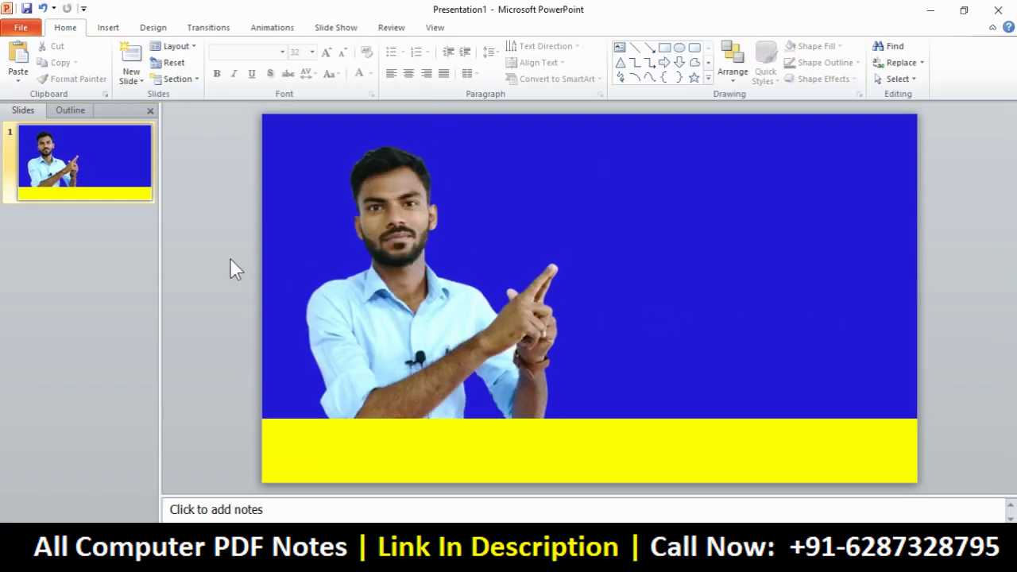
click(509, 461)
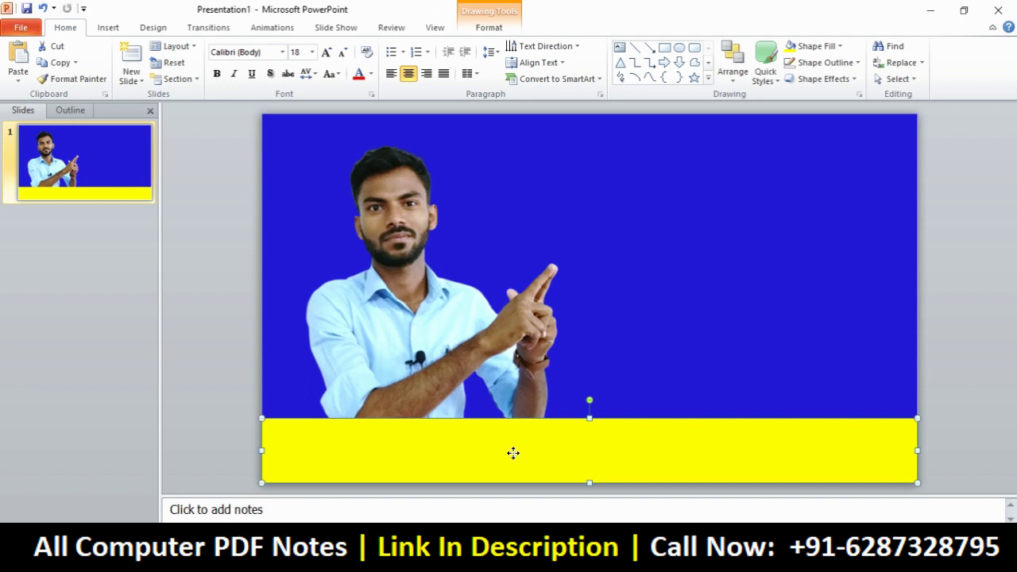
Step: Use Edit Points to curve the yellow rectangle's top edge into a wave, then stretch it taller
right_click(513, 453)
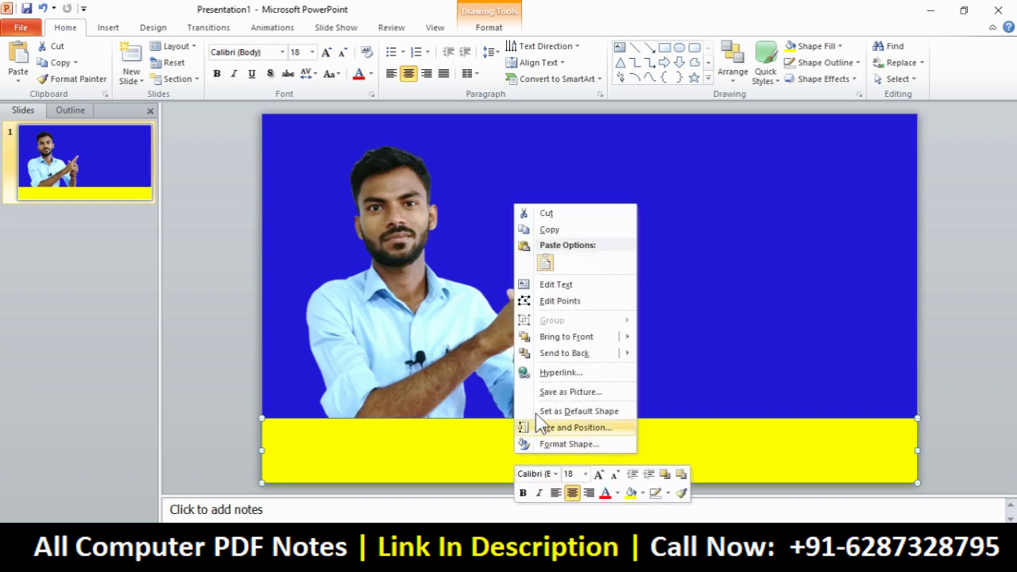
click(564, 305)
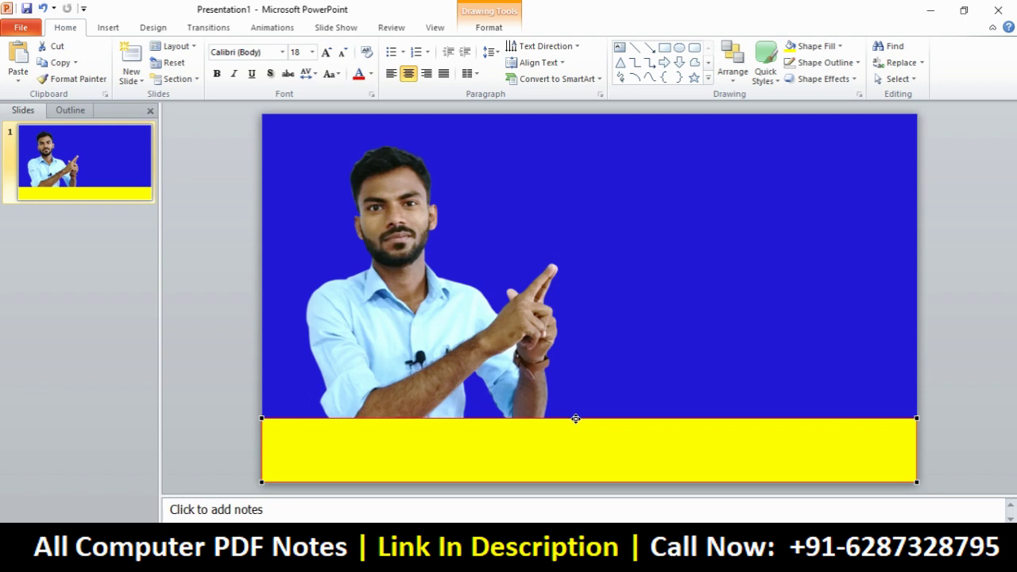
drag(576, 419, 576, 456)
drag(467, 455, 467, 493)
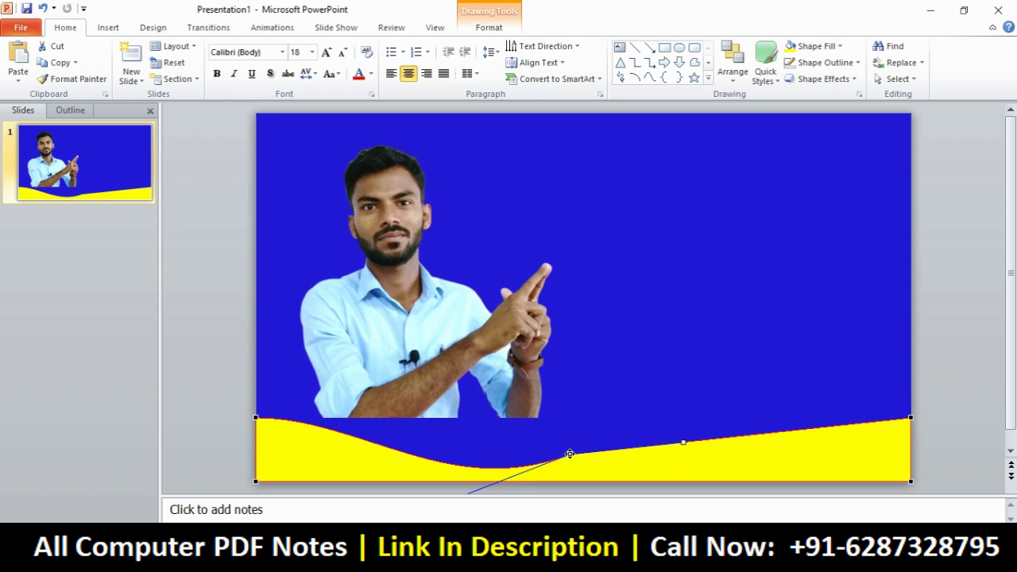
drag(570, 454, 578, 426)
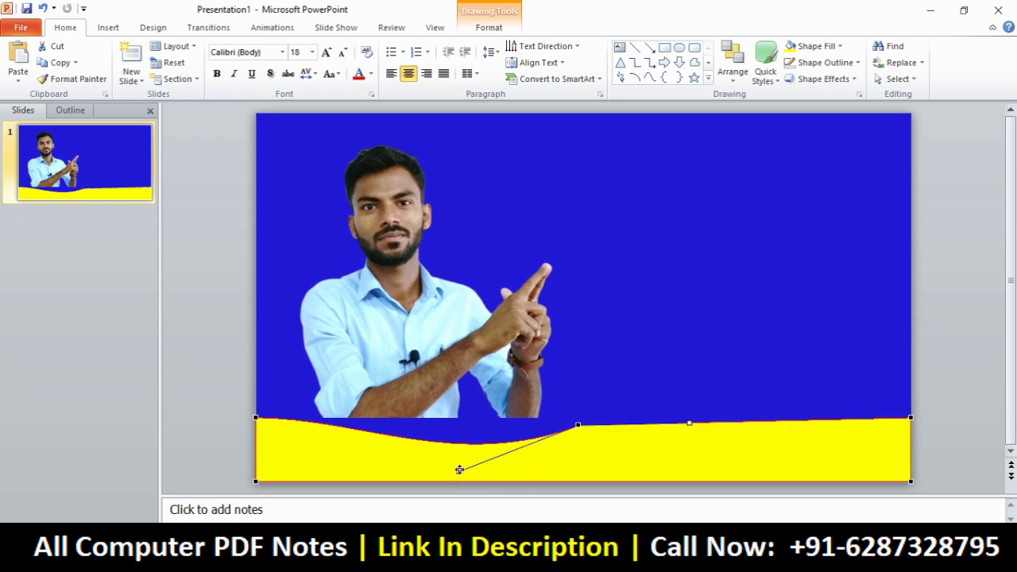
drag(459, 470, 457, 513)
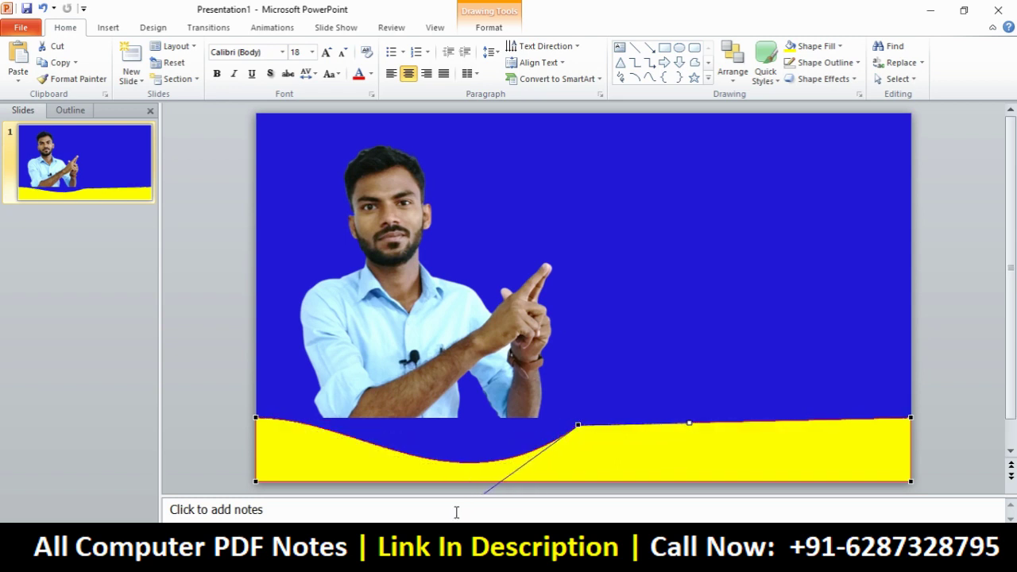
click(880, 383)
click(596, 424)
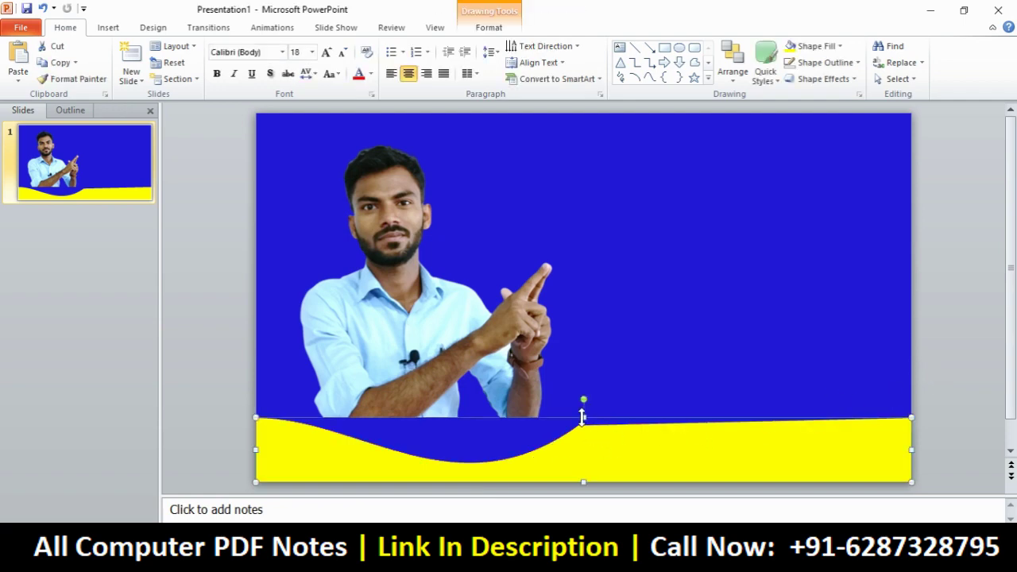
drag(582, 417, 612, 364)
Step: Nudge the presenter cut-out up and left with arrow keys so it fits the wave's curve
click(454, 329)
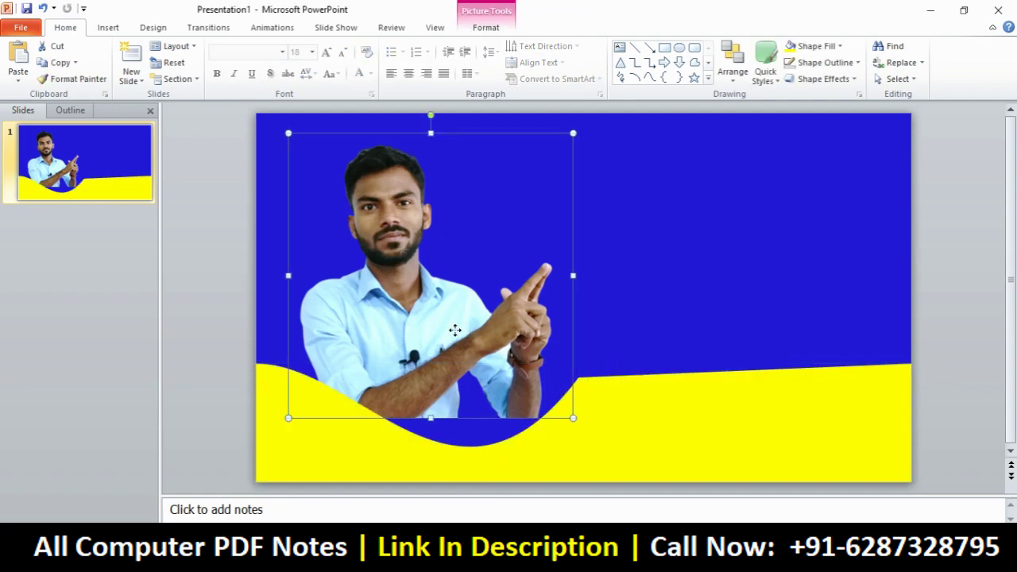
drag(455, 330, 489, 374)
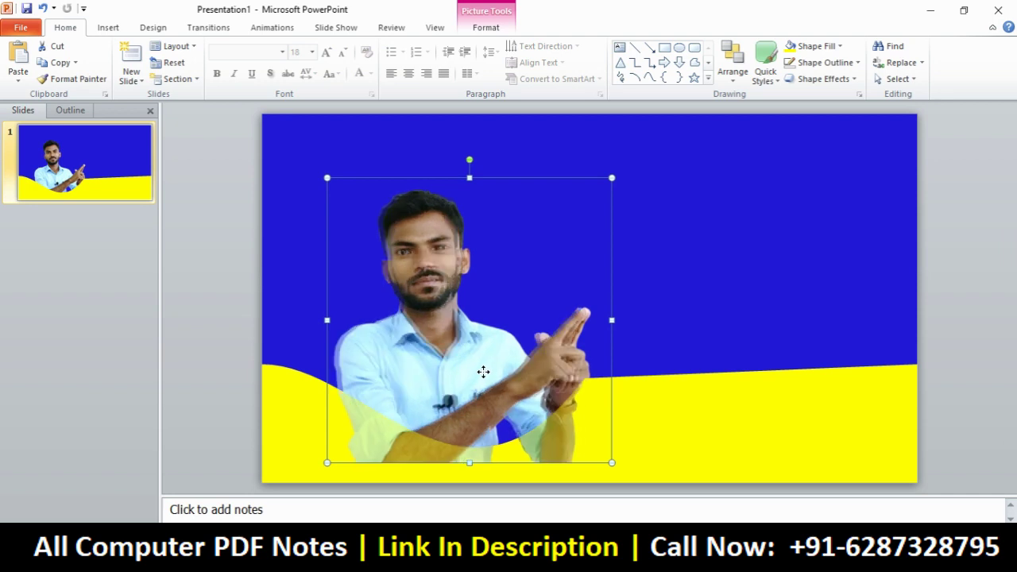
key(Left)
key(Up)
key(Up)
key(Down)
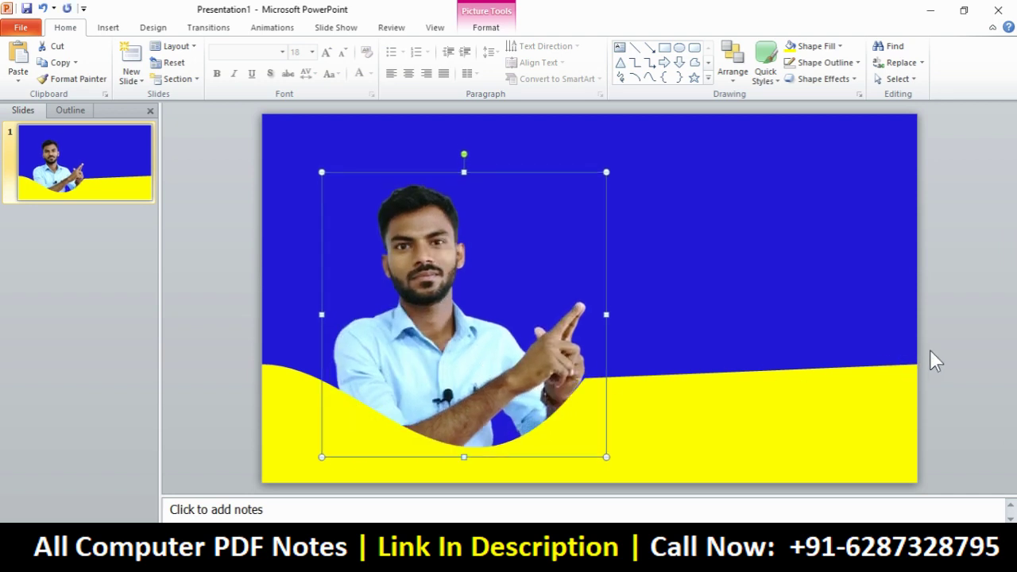
key(Up)
key(Up)
click(932, 312)
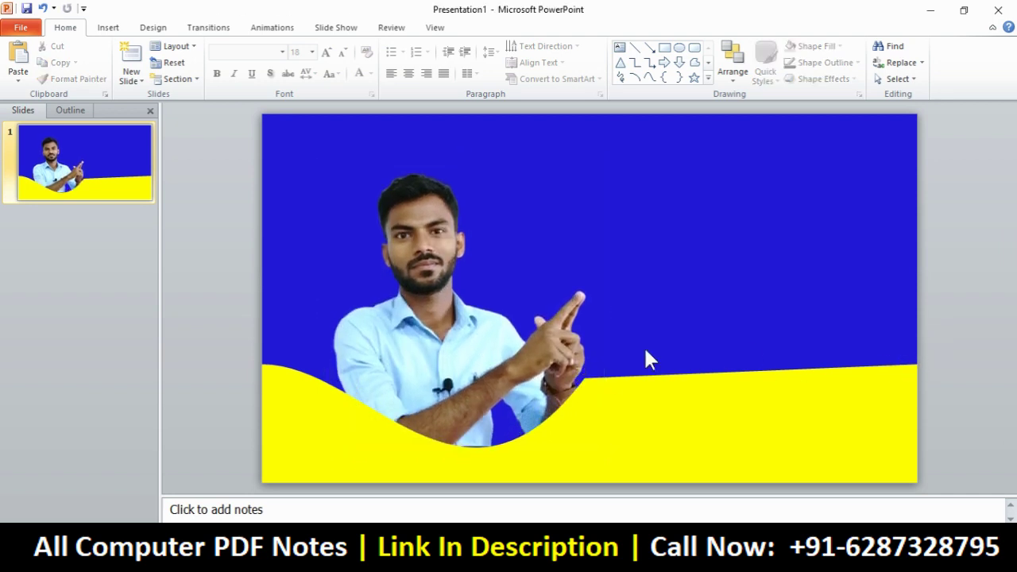
click(481, 362)
click(946, 387)
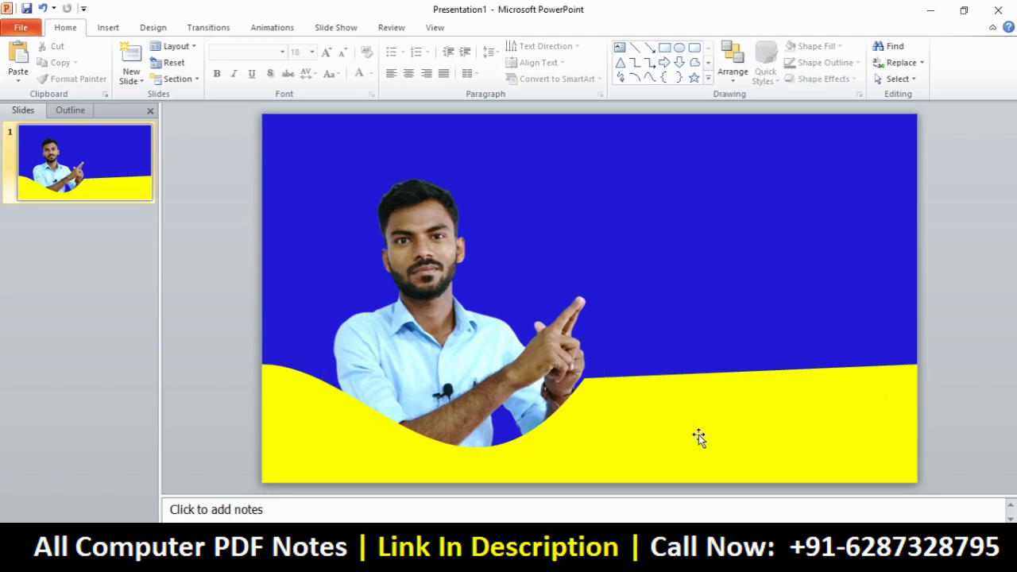
click(649, 425)
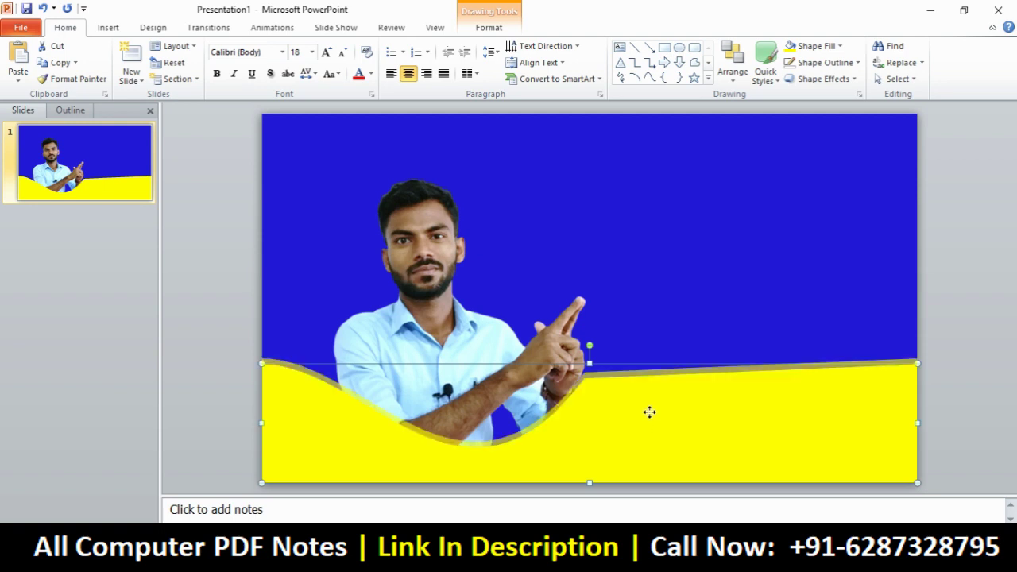
Step: Duplicate the yellow wave, fill the copy red, and nudge it into line with the original
drag(650, 425, 679, 245)
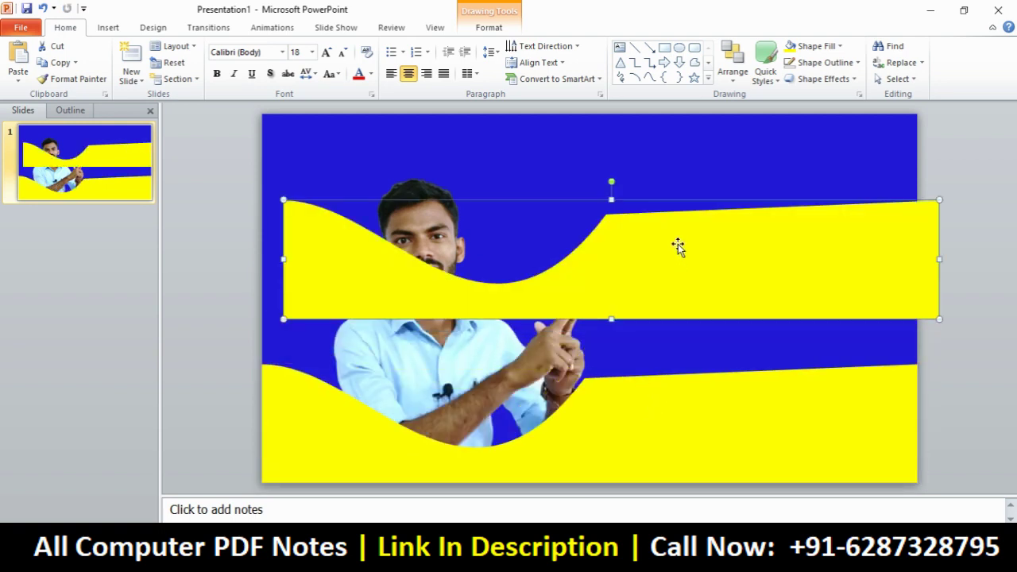
click(488, 27)
click(520, 46)
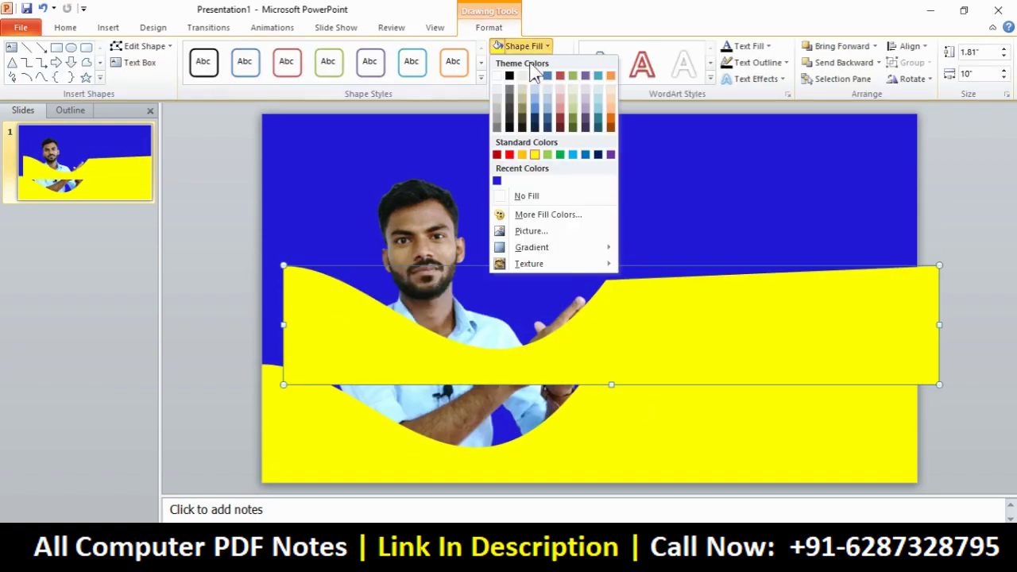
click(511, 155)
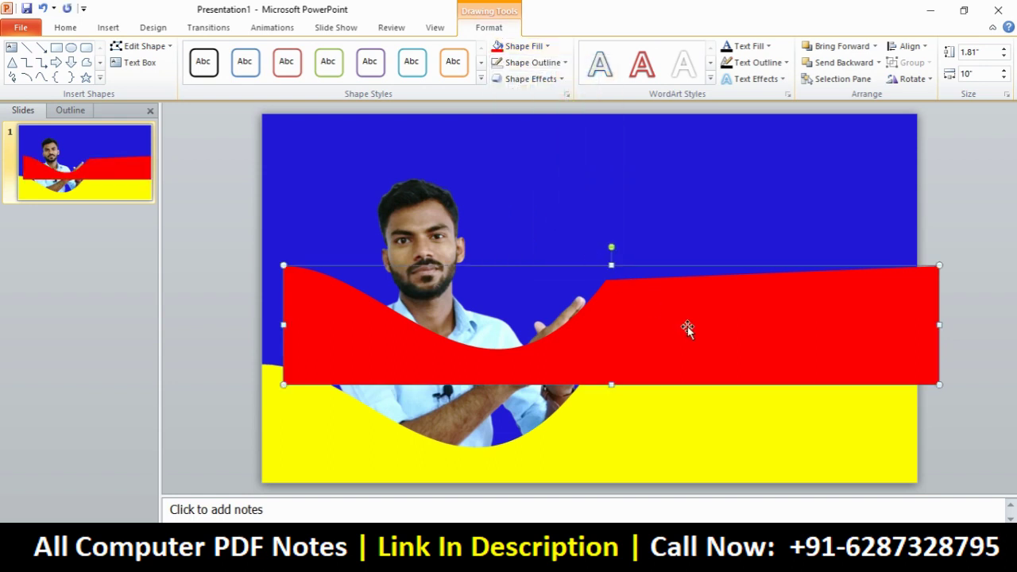
key(Down)
key(Down)
key(Down)
key(Down)
key(Left)
key(Left)
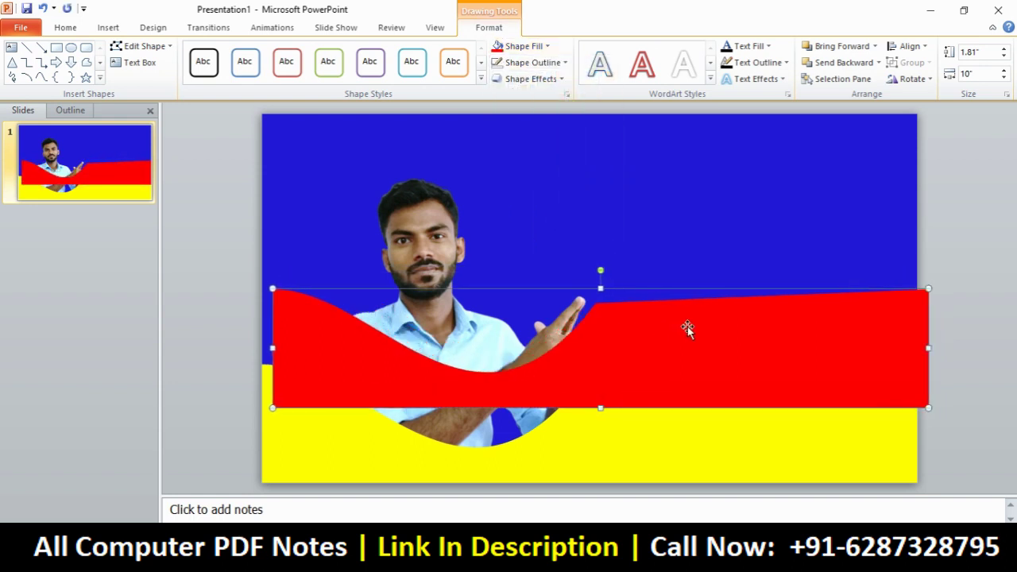
key(Left)
key(Left)
key(Down)
key(Down)
key(Down)
key(Down)
key(Down)
key(Down)
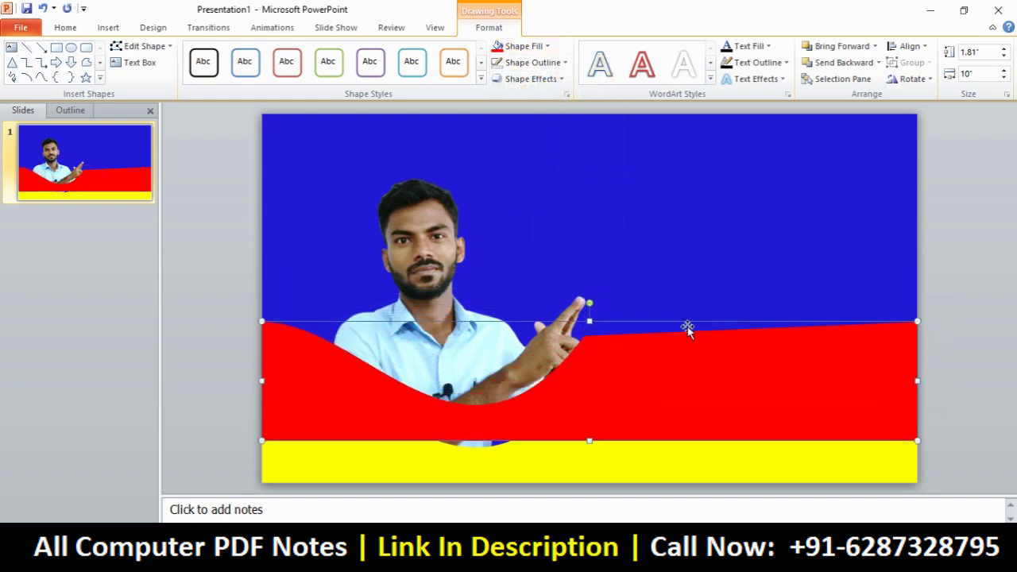
key(Down)
key(Down)
key(Down)
key(Down)
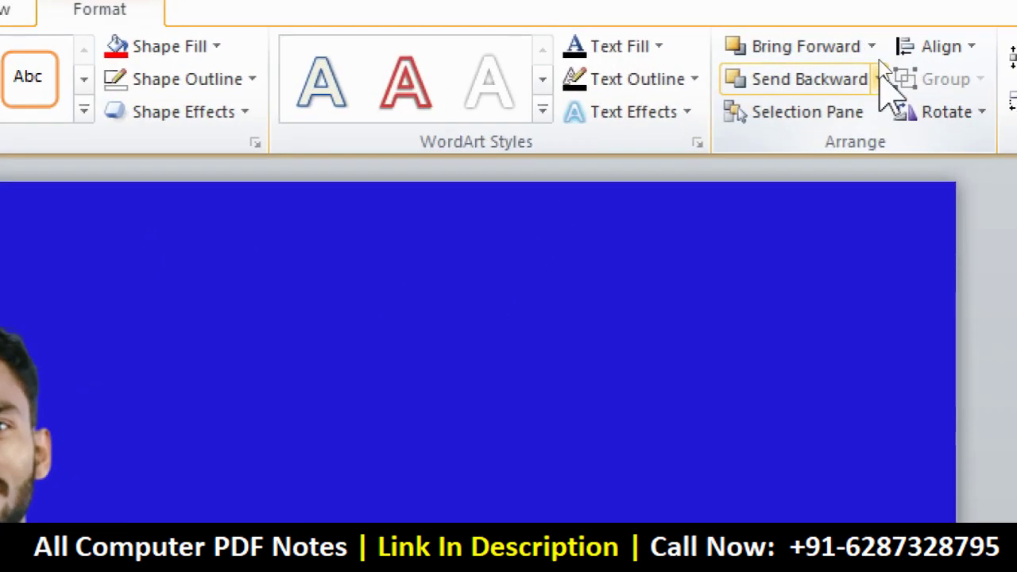
Step: Send the red wave to the back and lower it so only a thin red edge shows
click(879, 62)
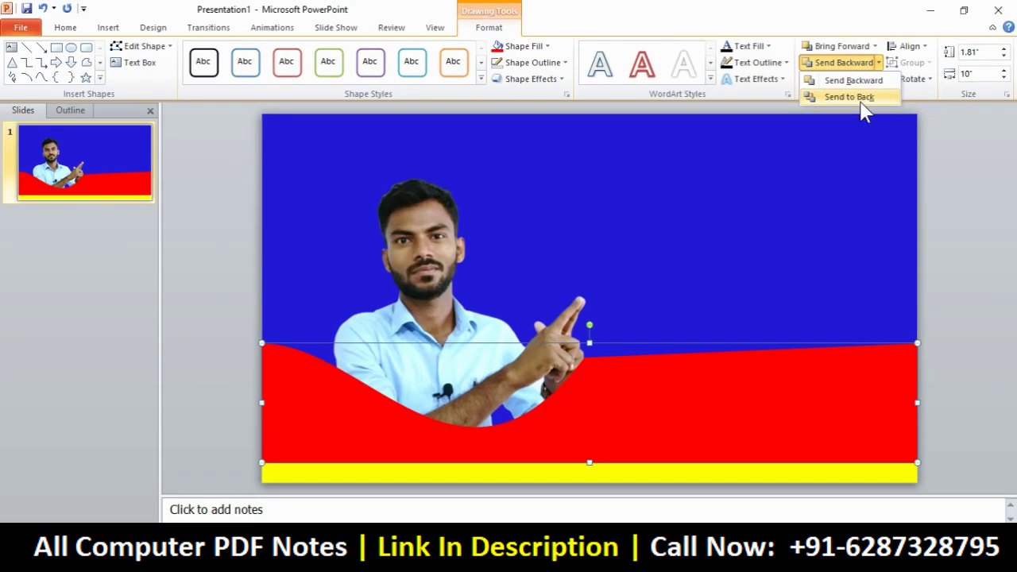
click(863, 107)
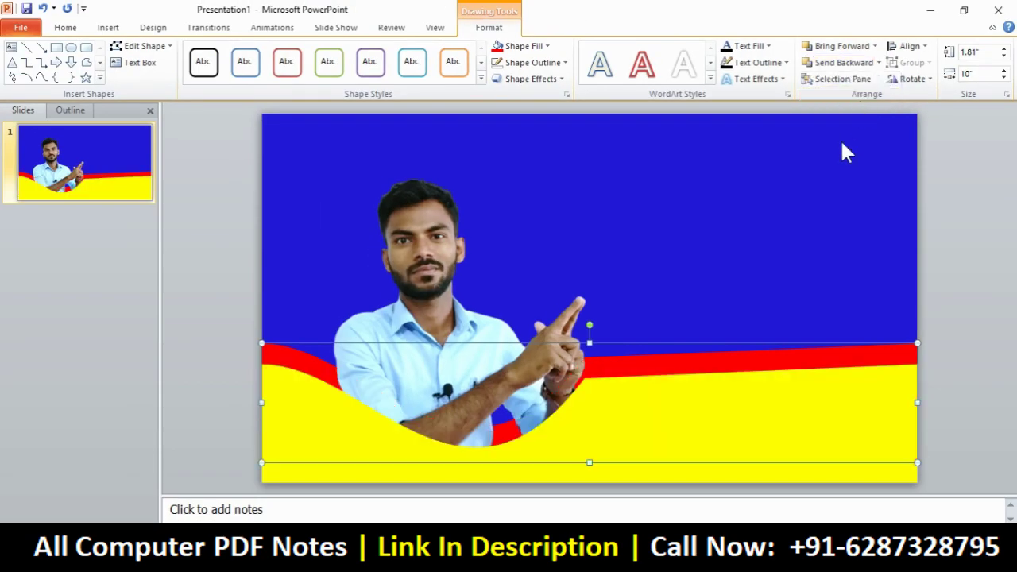
key(Down)
key(Down)
key(Down)
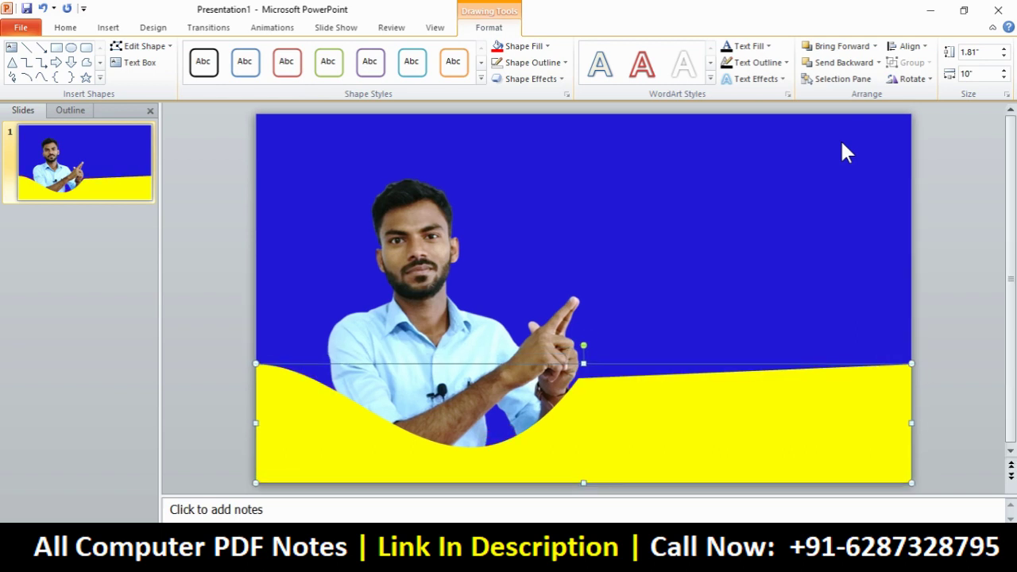
click(445, 255)
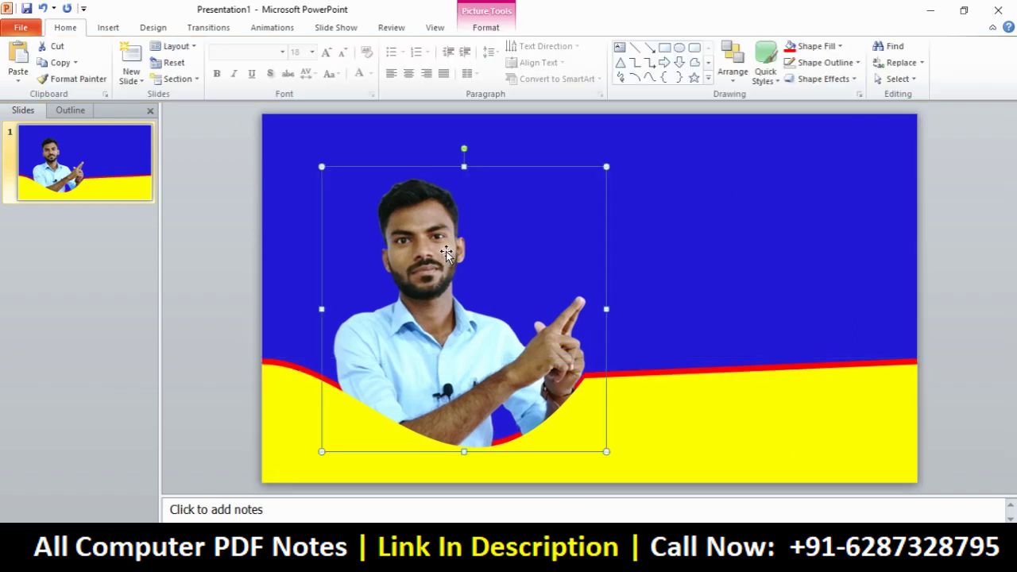
Step: Send the presenter cut-out to the back so the red-edged yellow wave crosses his lower body
click(485, 28)
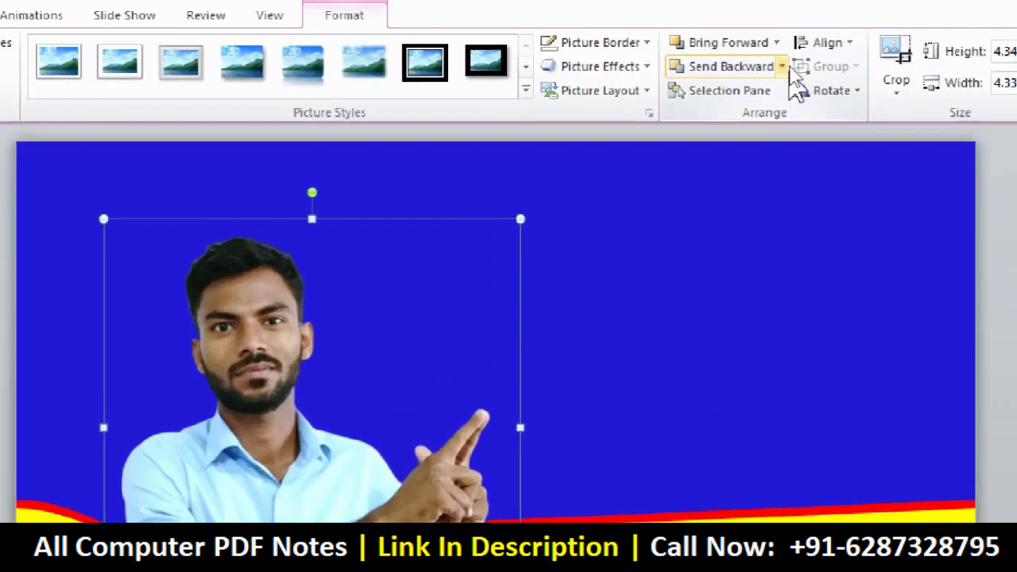
click(785, 62)
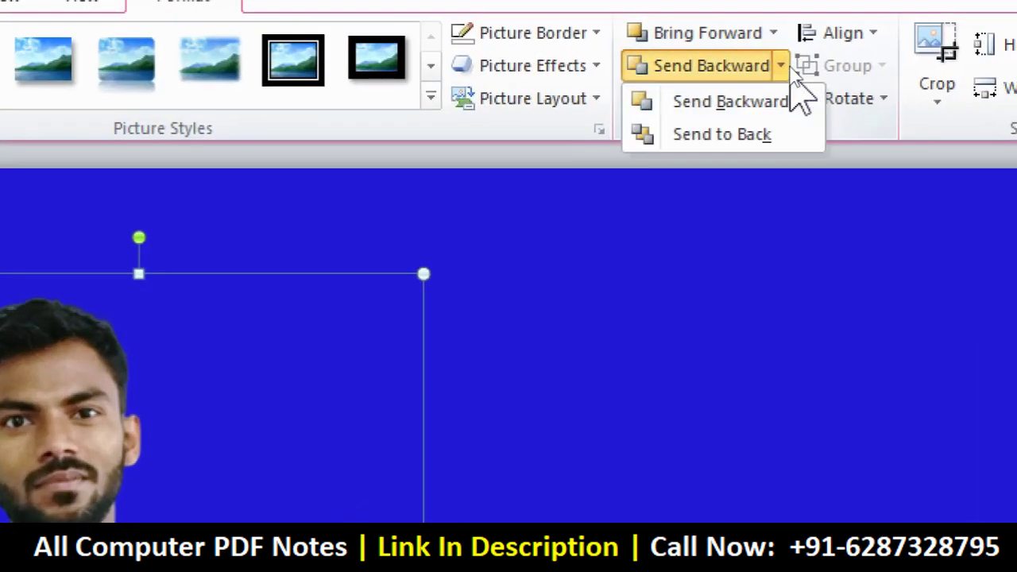
click(729, 135)
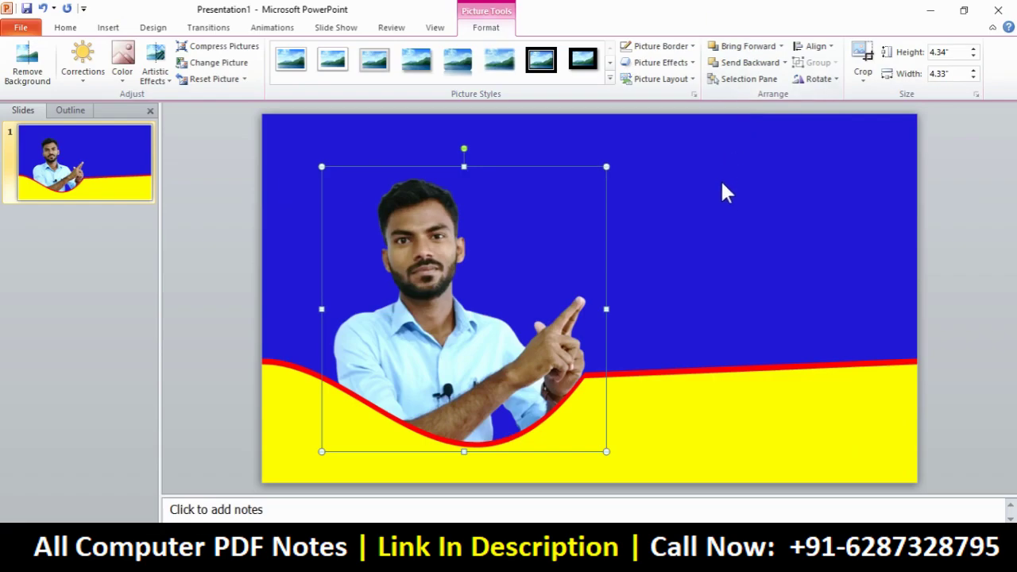
click(737, 197)
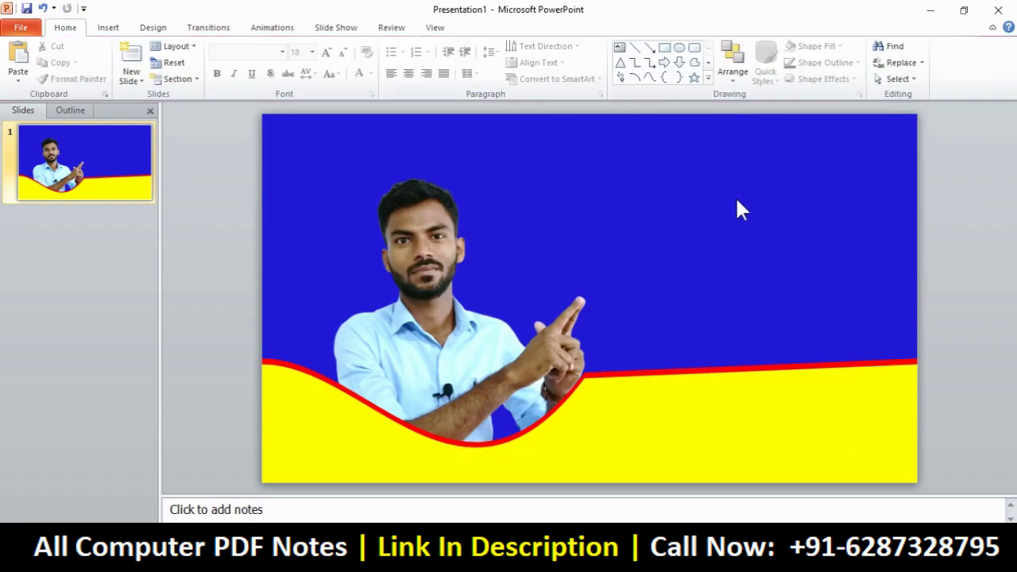
click(635, 372)
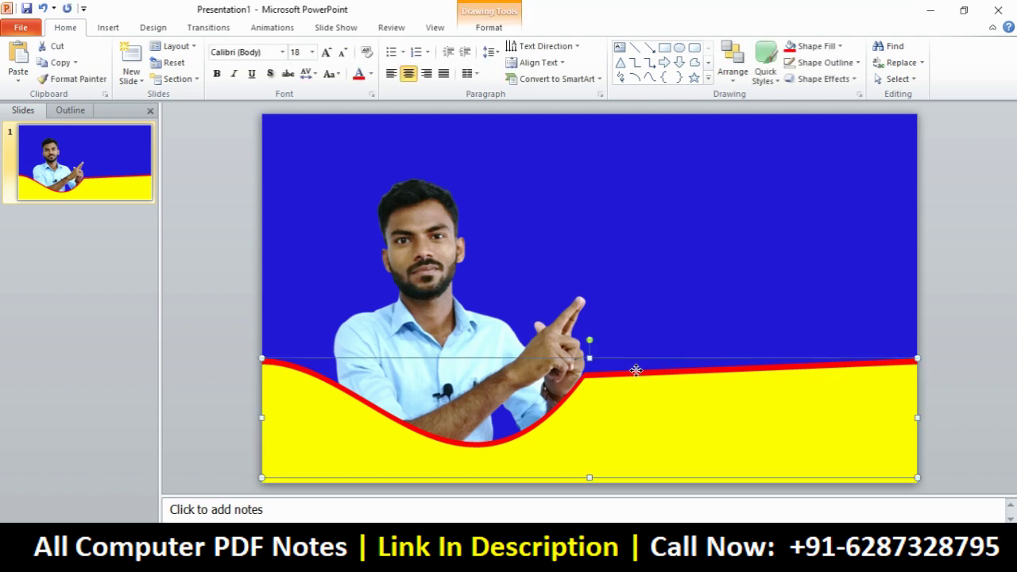
click(491, 27)
click(525, 45)
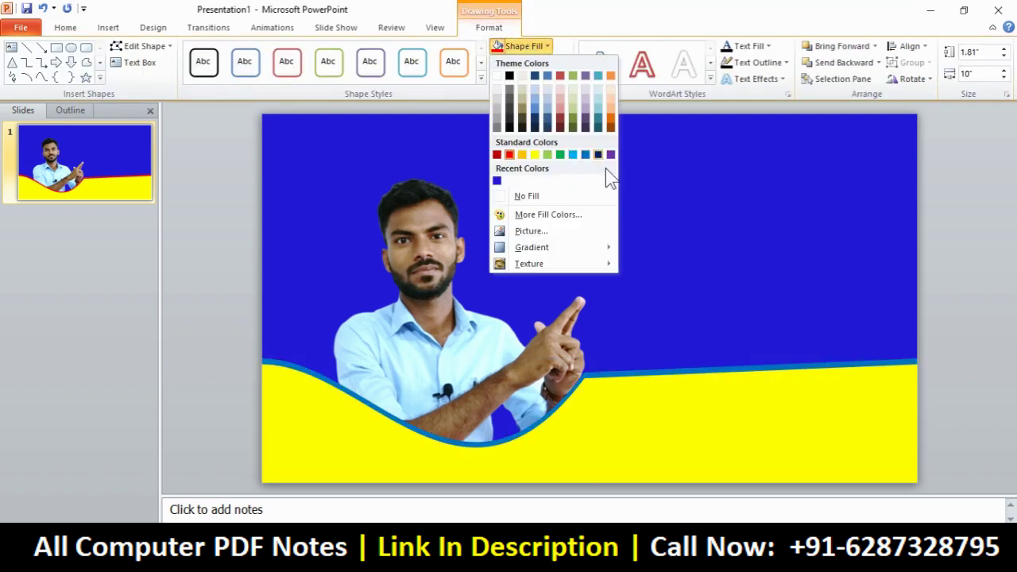
click(956, 284)
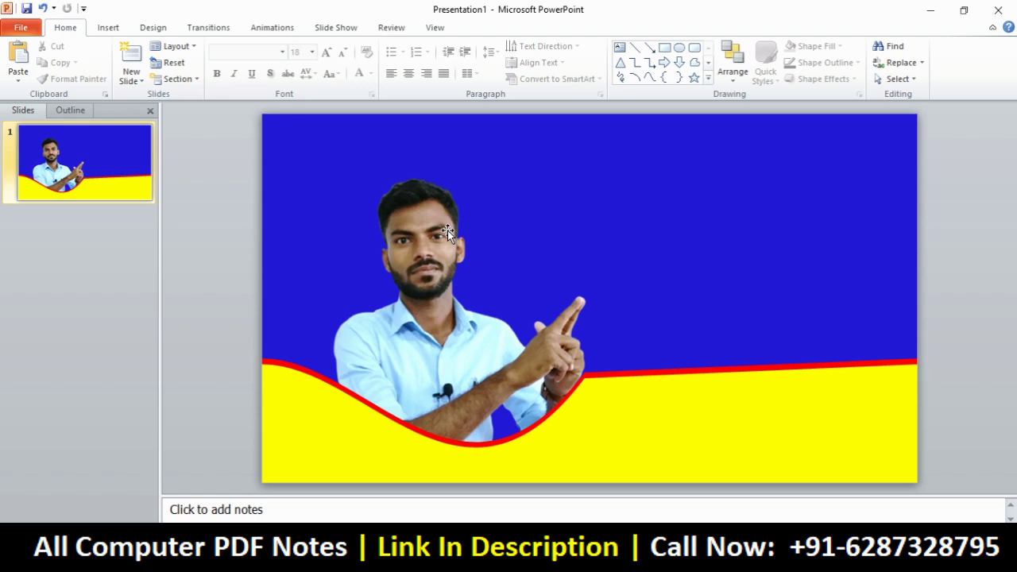
click(449, 260)
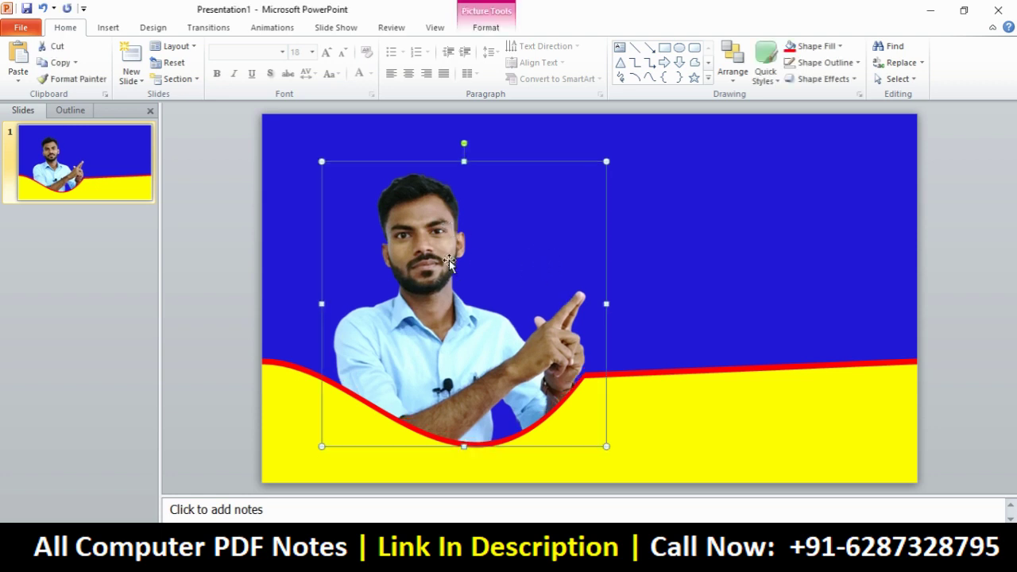
click(266, 180)
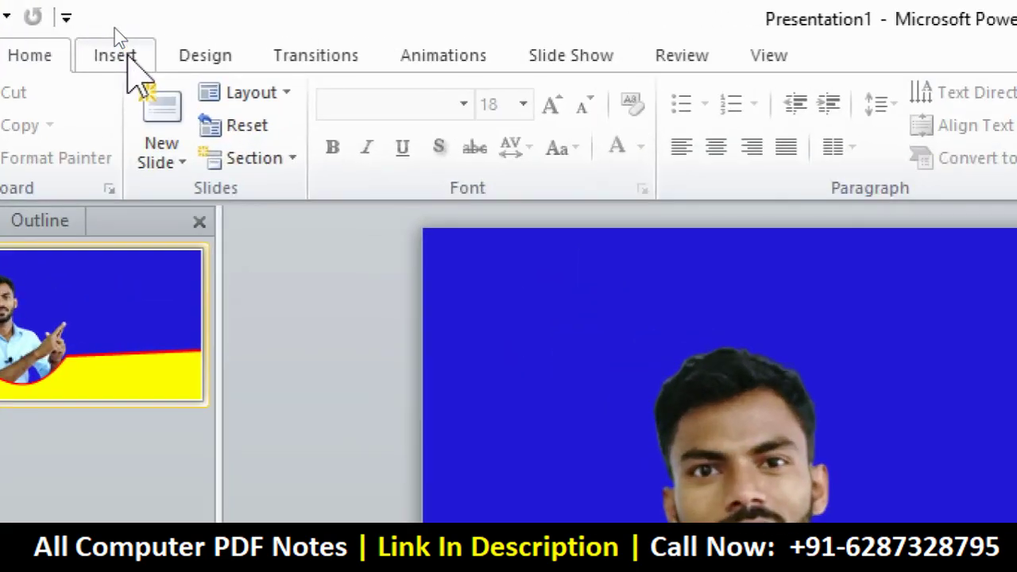
Step: Draw a text box in the upper right of the slide
click(111, 28)
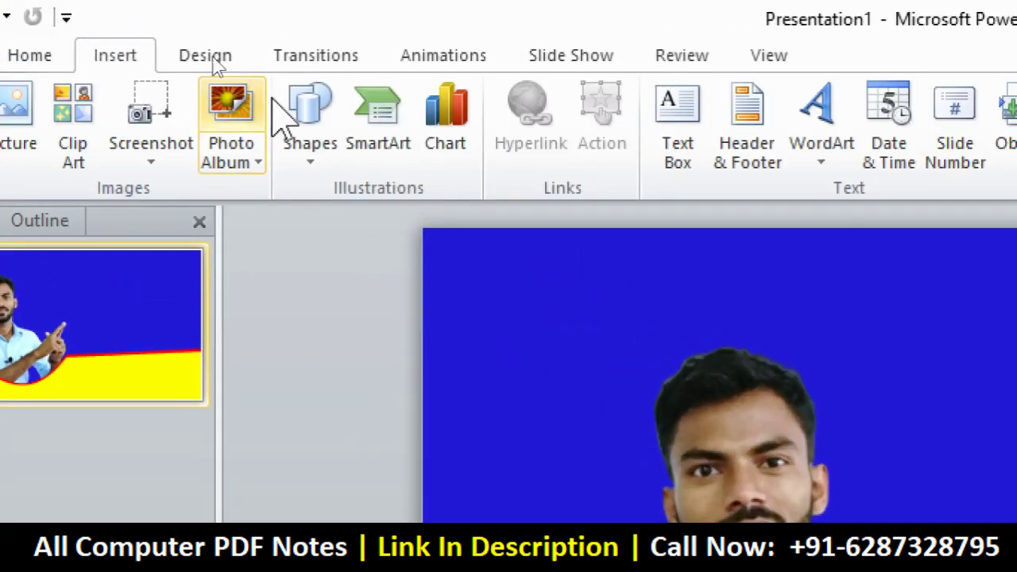
click(207, 61)
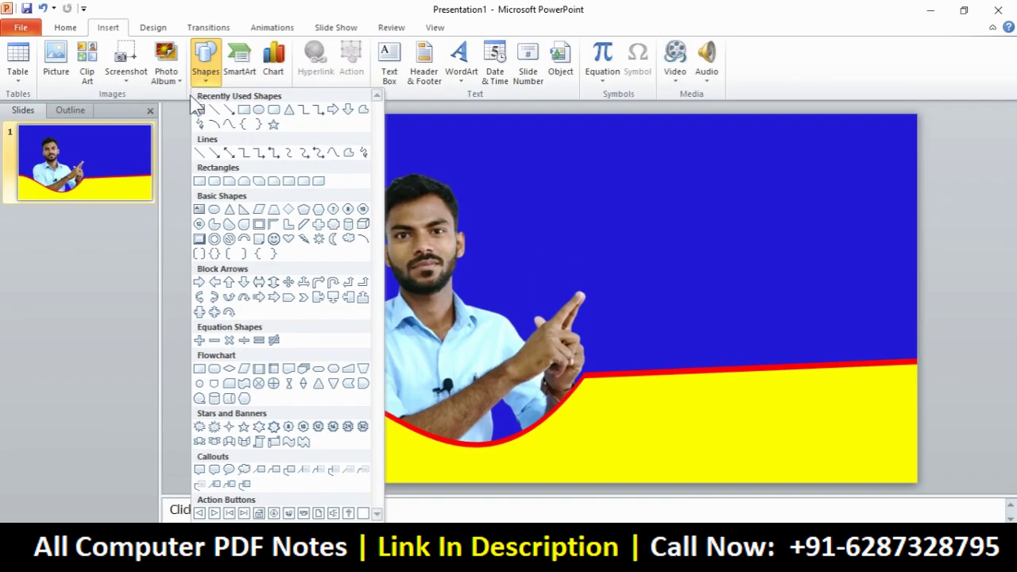
click(201, 110)
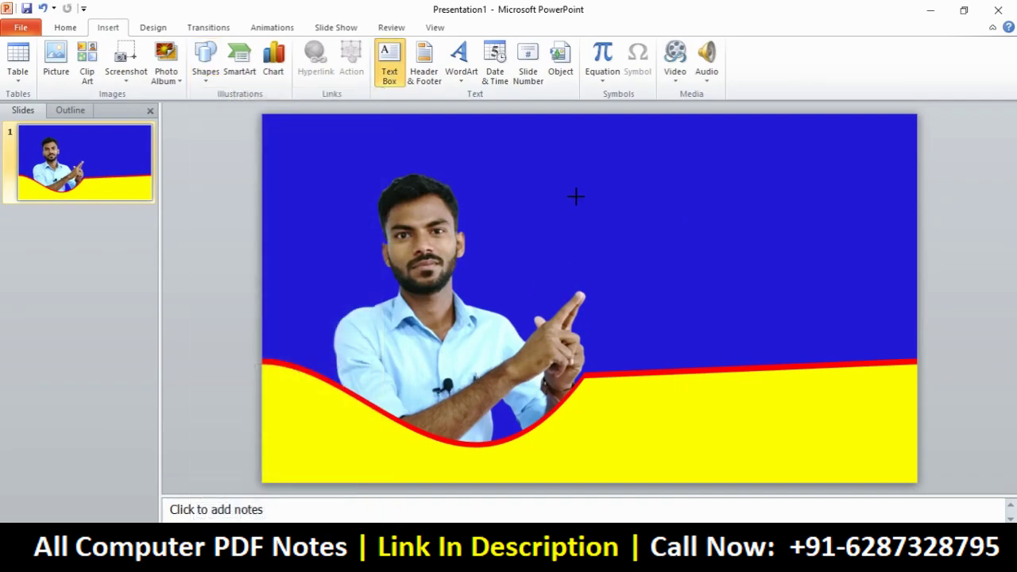
drag(576, 195, 869, 291)
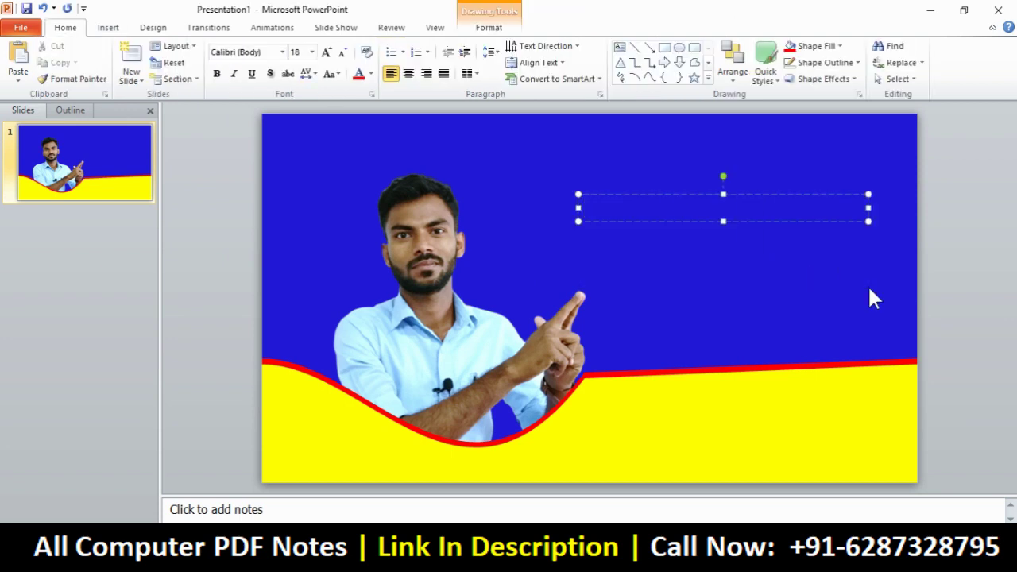
Step: Type 'मान लिया तो हार और' and 'ठान लिया तो जीत' on two lines, centred
key(alt+shift)
text(मान )
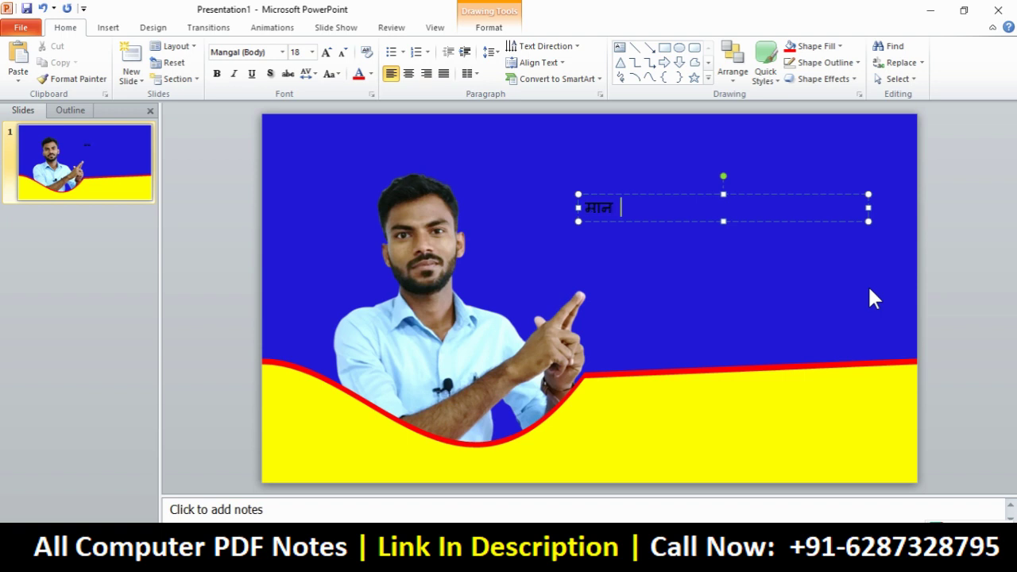
text(लिया तो )
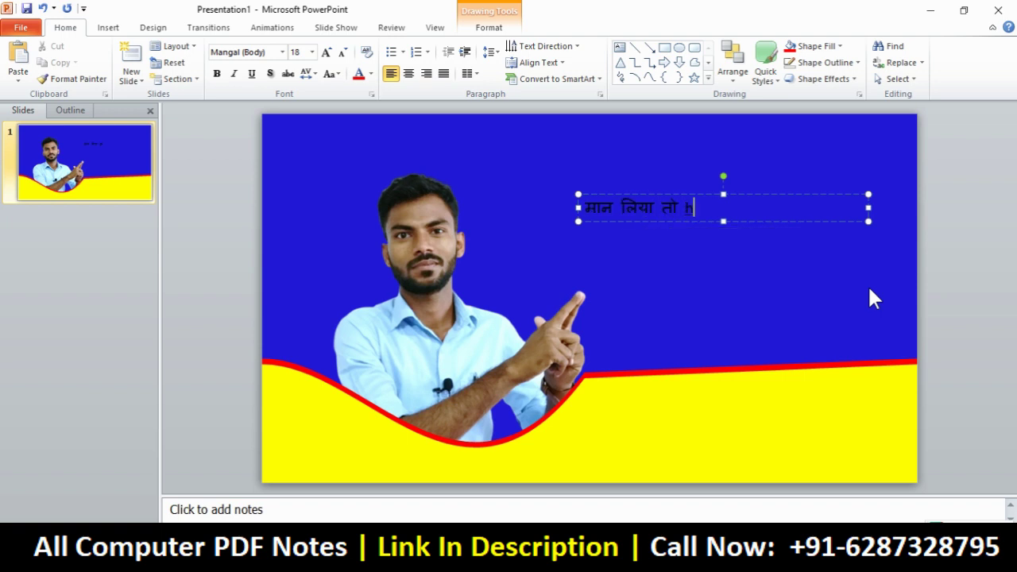
text(हार )
text(aur)
key(Return)
text(thaan)
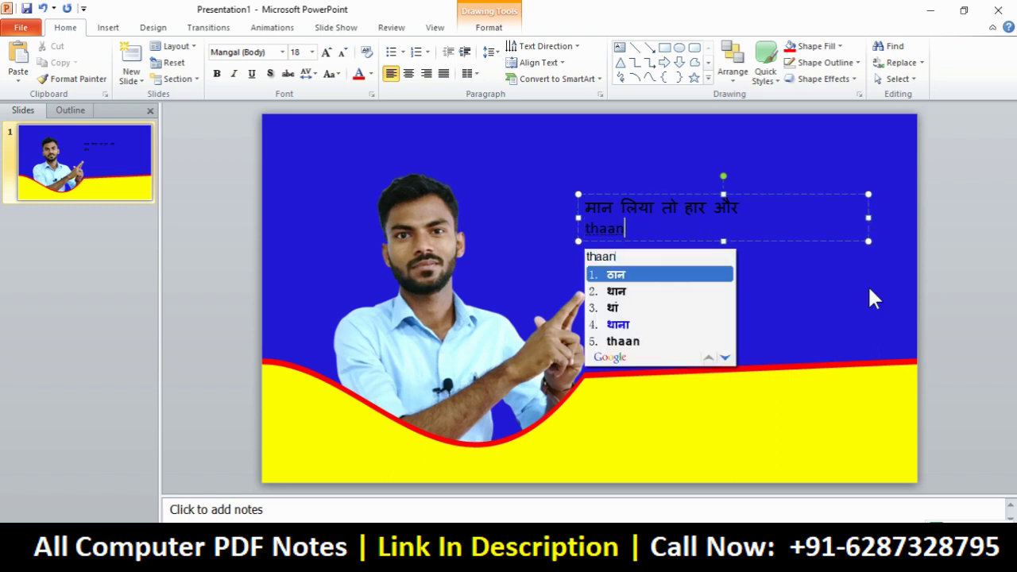
text( liy)
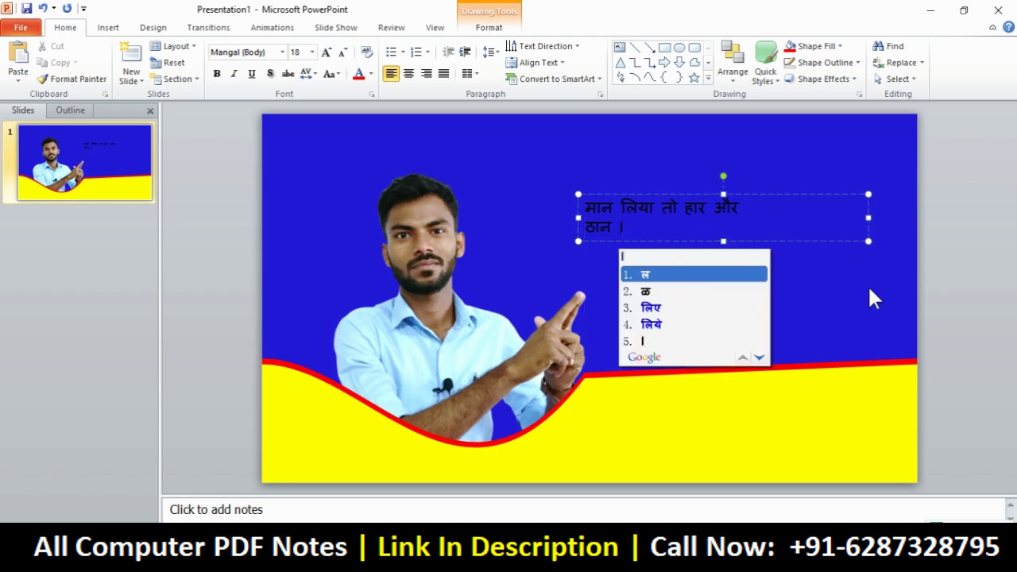
key(BackSpace)
text(लिया )
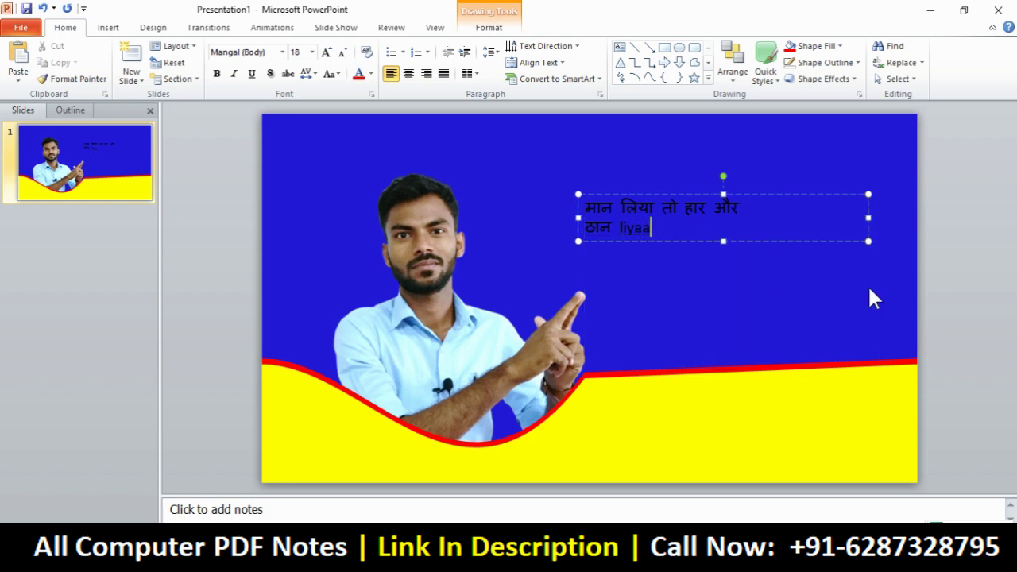
text(तो jeet)
key(space)
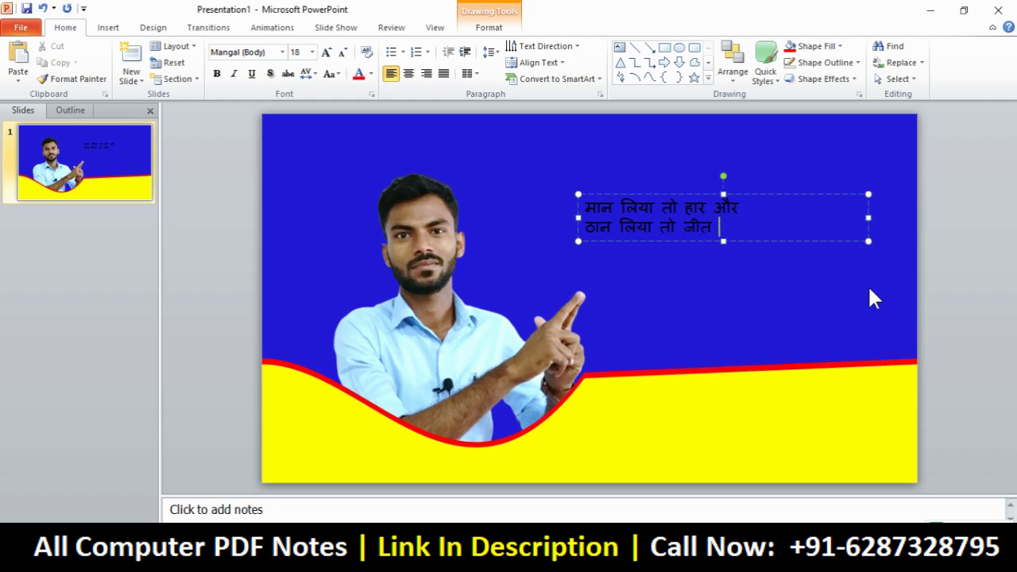
key(ctrl+a)
key(ctrl+e)
Step: Set the headline in Aparajita at size 40 and colour it red
click(282, 52)
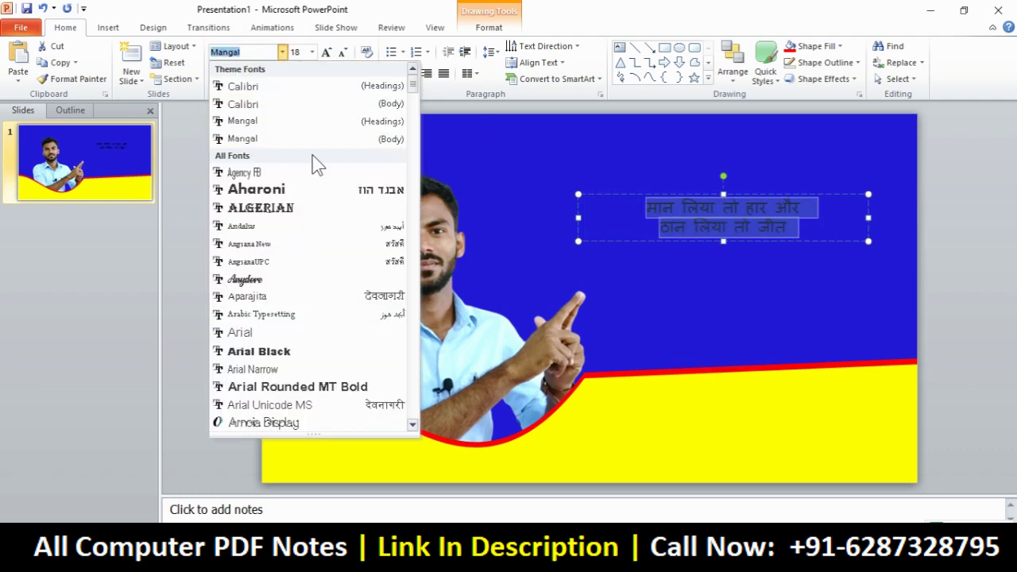
click(247, 296)
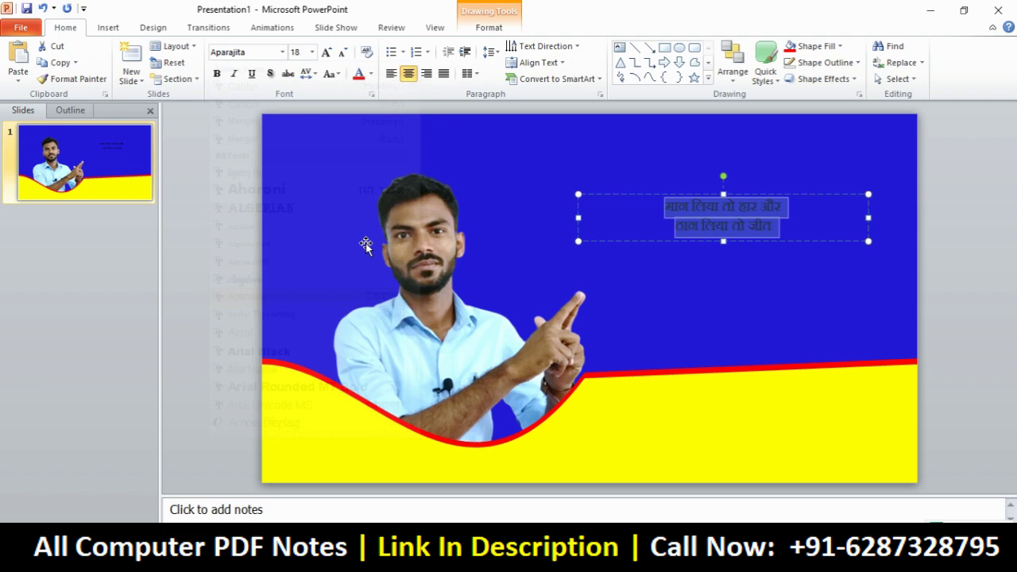
click(326, 53)
click(326, 52)
click(326, 53)
click(325, 52)
click(326, 52)
click(326, 53)
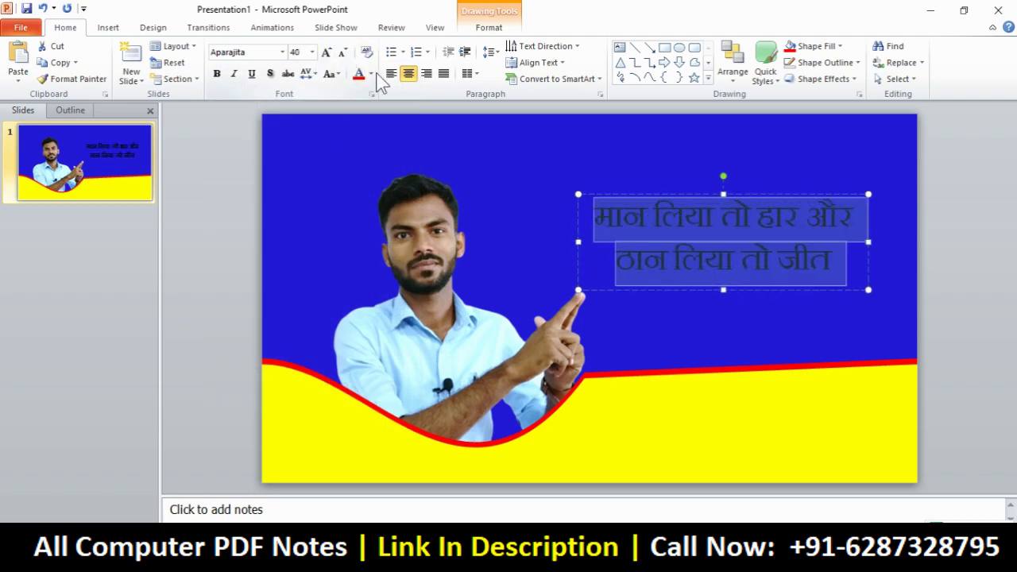
click(371, 73)
click(370, 182)
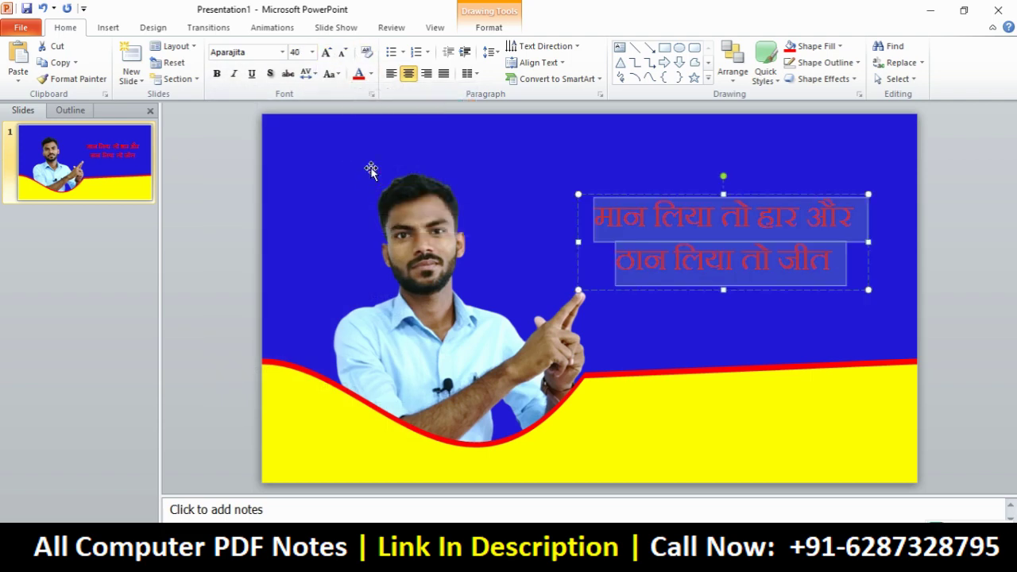
click(371, 74)
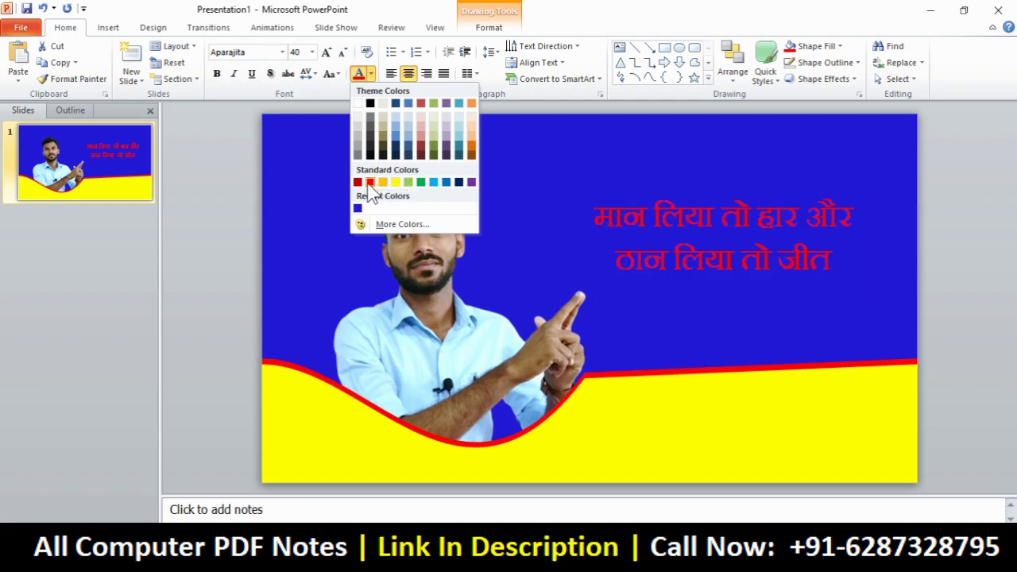
click(314, 177)
Step: Switch the headline font to Nirmala UI and shrink it to size 36
click(282, 52)
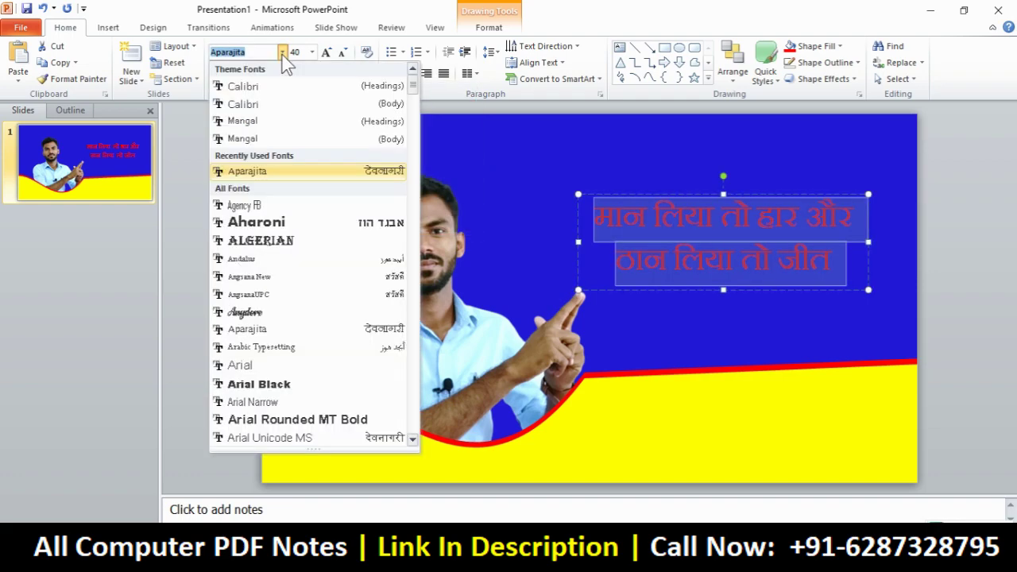
drag(411, 92, 412, 351)
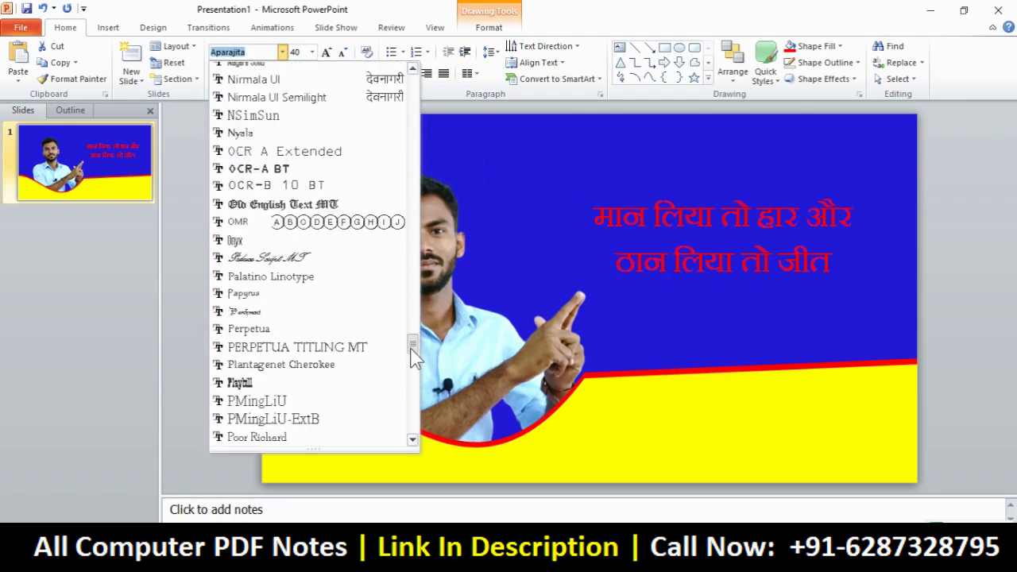
scroll(379, 143, up, 4)
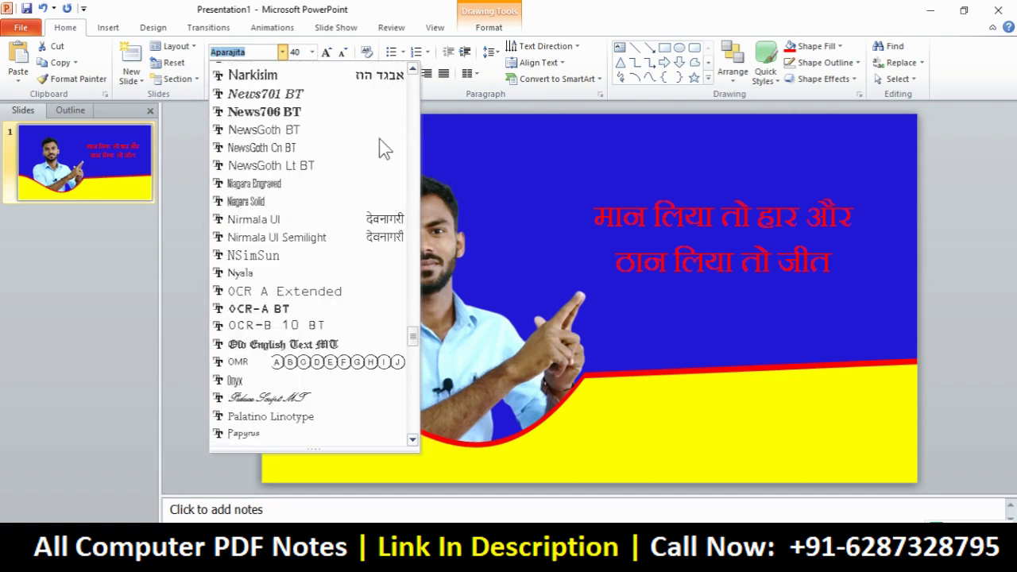
click(375, 215)
click(343, 52)
click(307, 160)
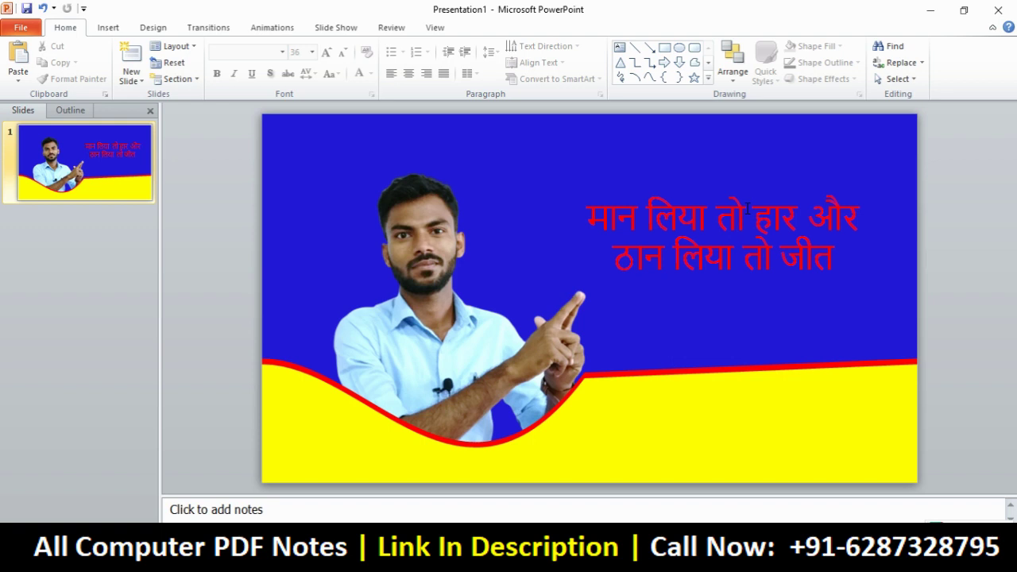
Step: Apply a white 10 pt glow at 0% transparency to the red Hindi headline
click(747, 209)
key(ctrl+a)
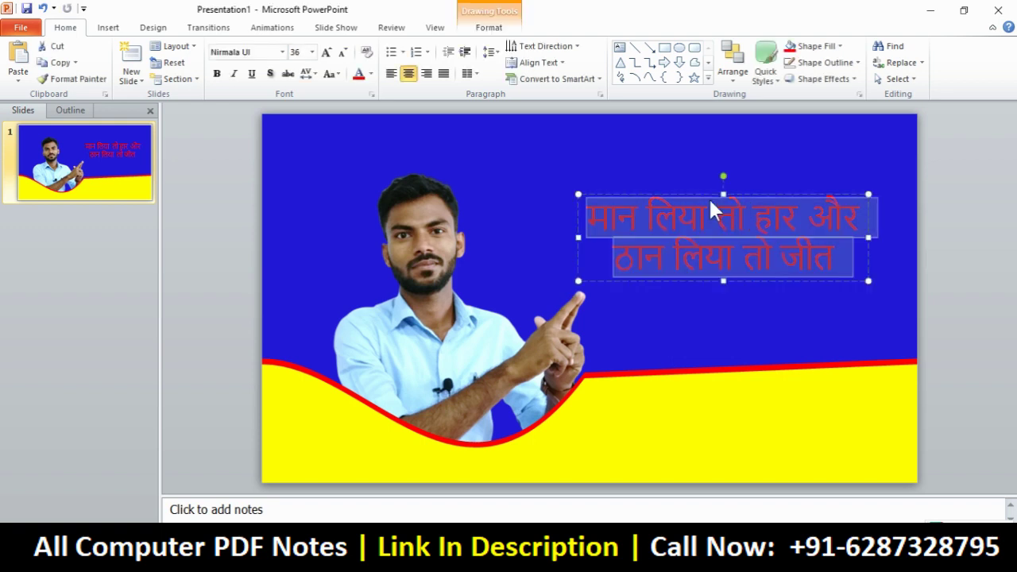
click(484, 24)
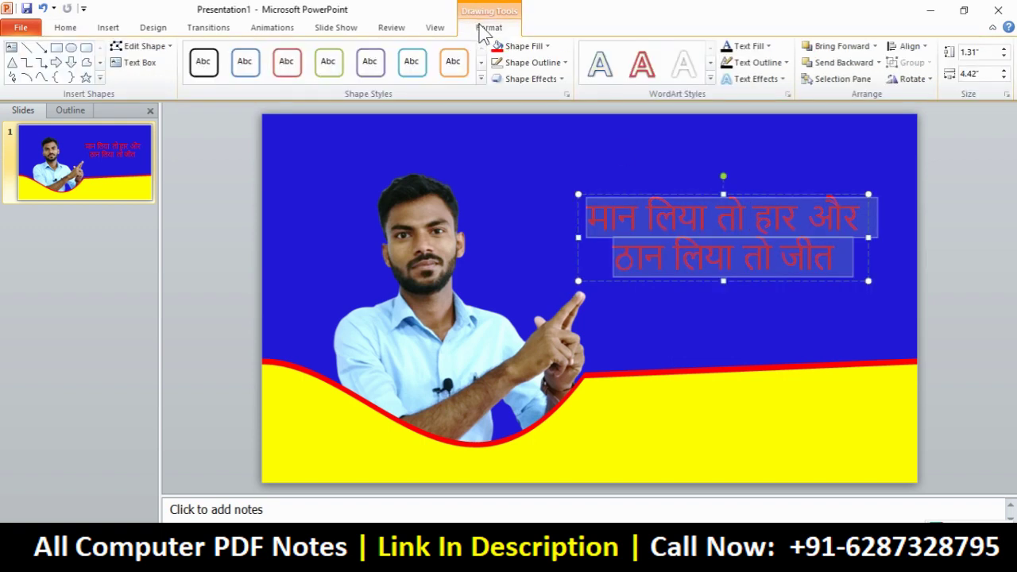
click(748, 81)
mouse_move(763, 171)
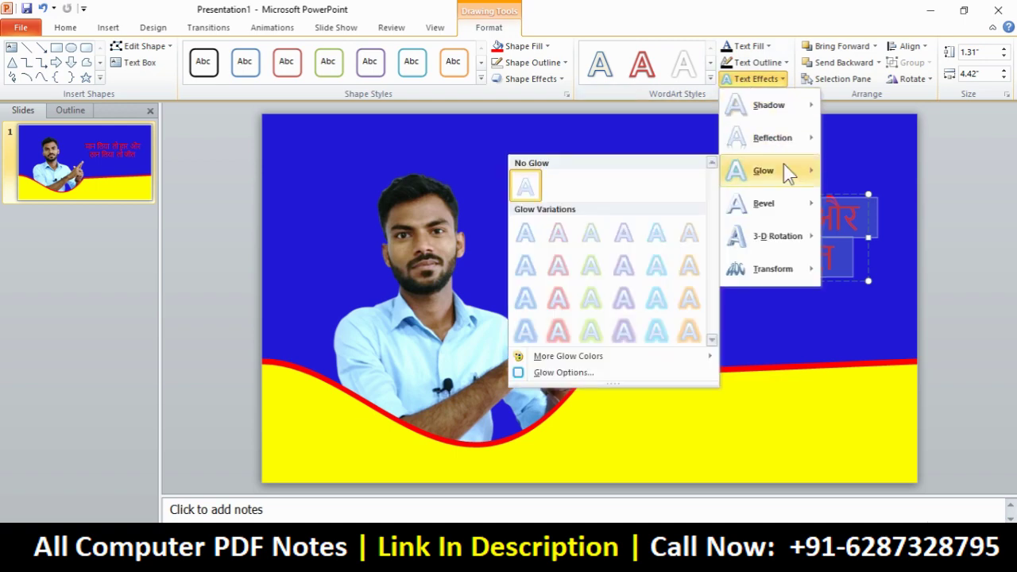
click(640, 379)
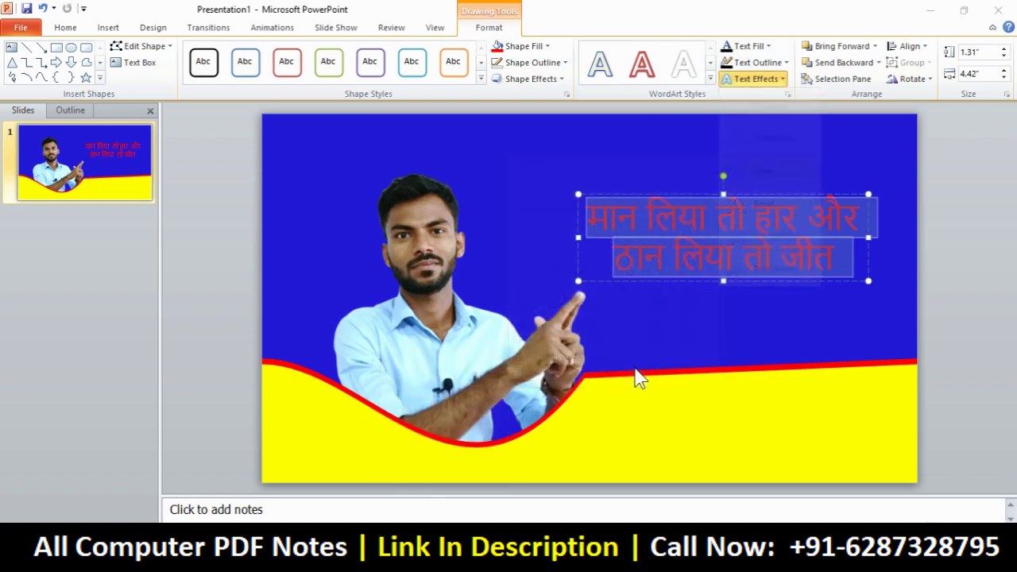
drag(527, 109, 346, 94)
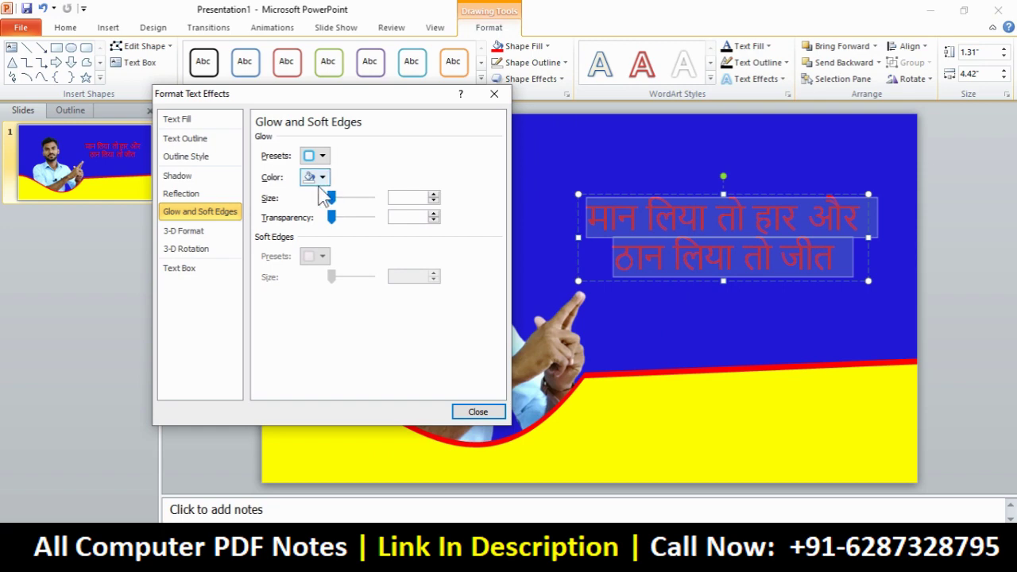
click(316, 177)
click(311, 208)
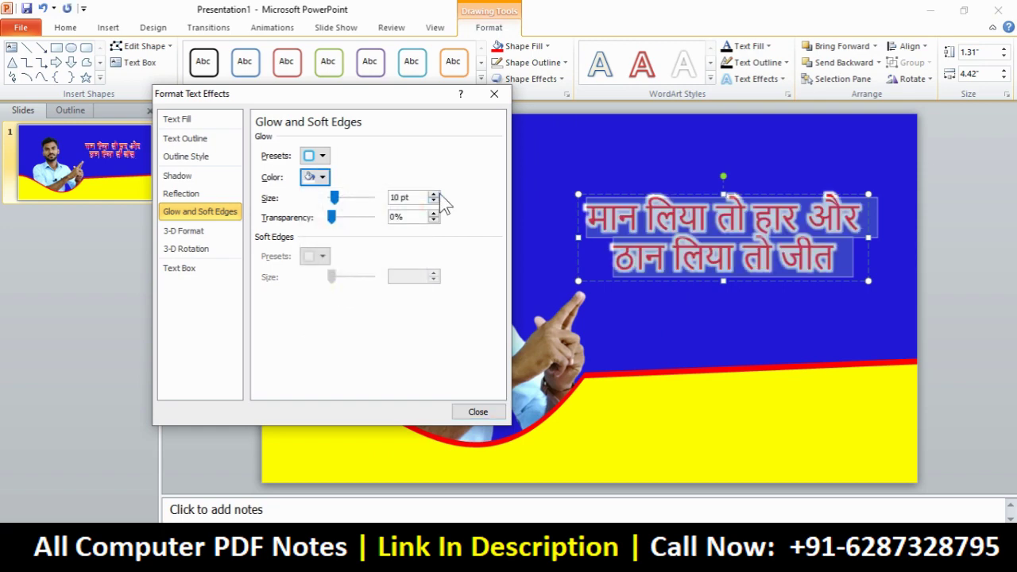
click(422, 197)
click(478, 412)
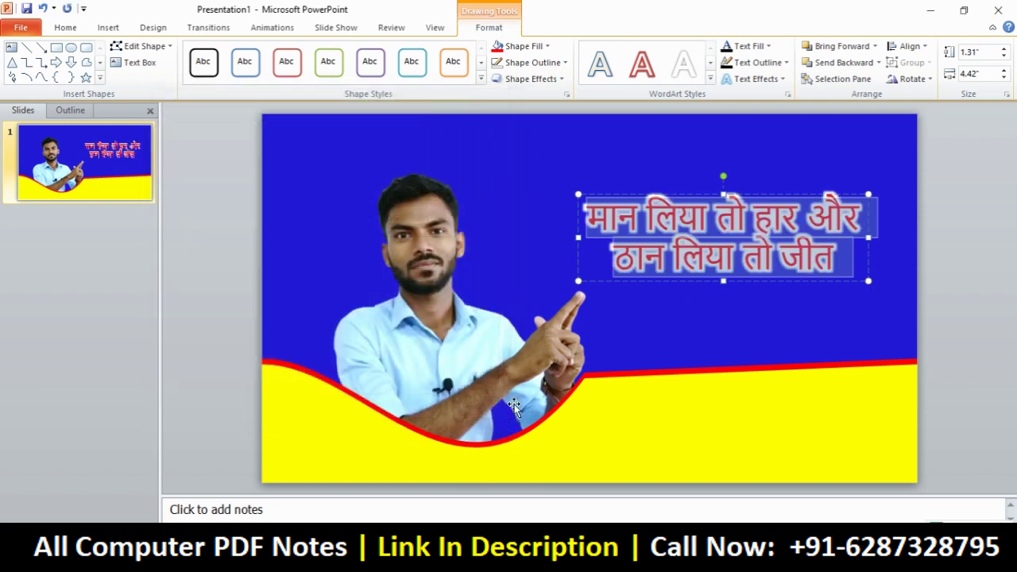
click(922, 341)
click(743, 253)
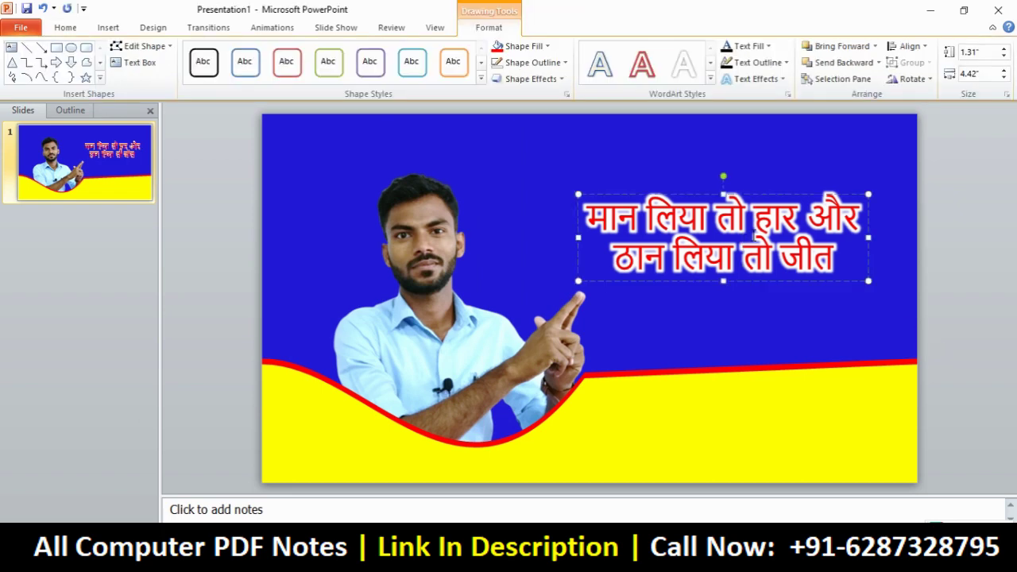
key(ctrl+a)
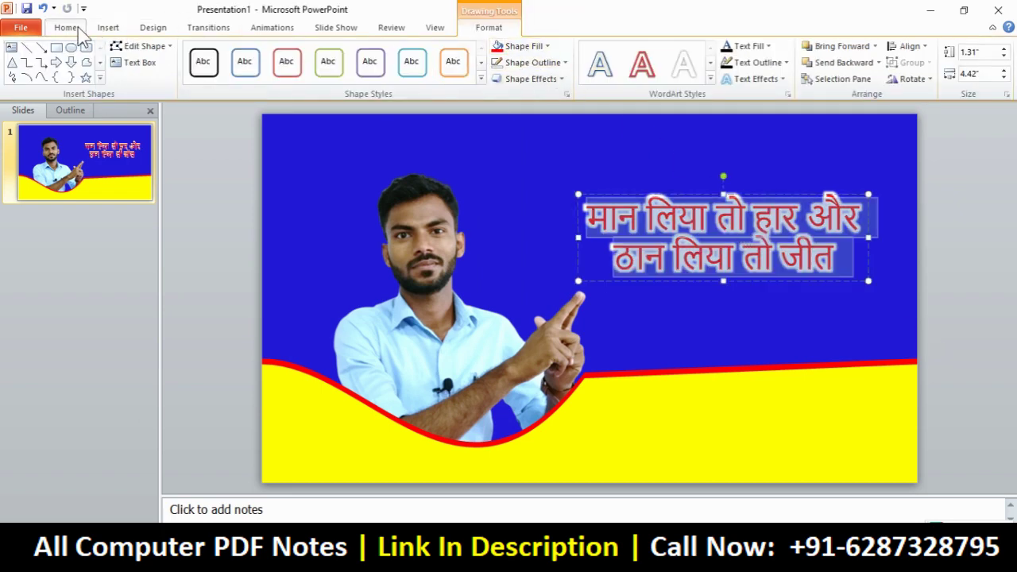
Step: Give the Hindi headline a red text outline, make it bold, and enlarge it to 44 pt
click(66, 27)
click(480, 27)
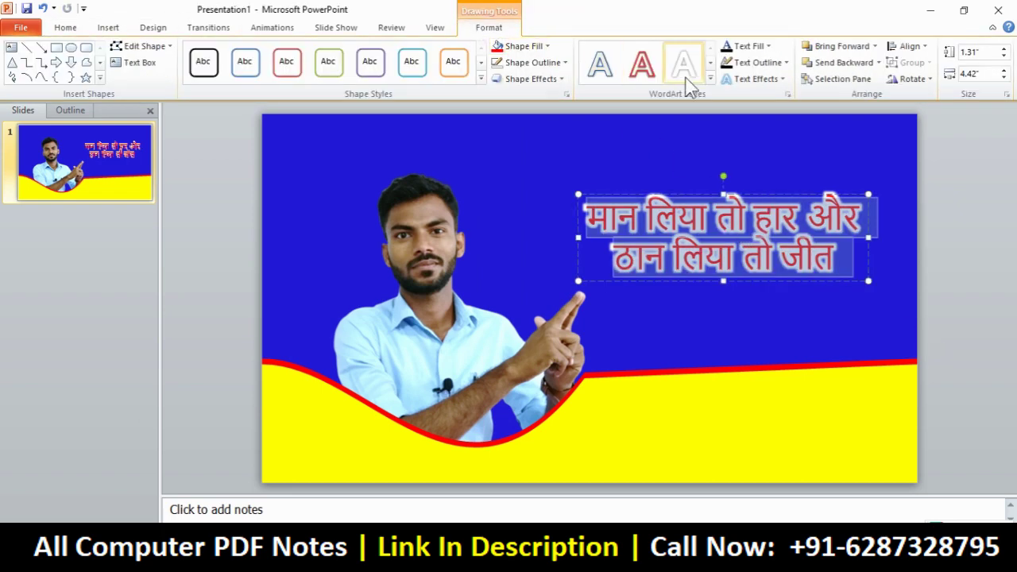
click(761, 65)
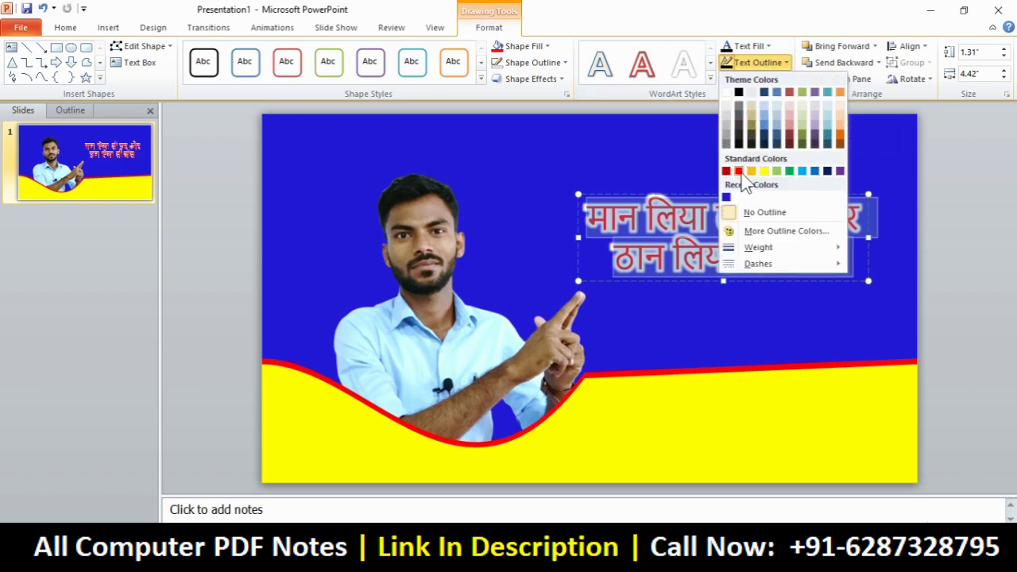
click(741, 171)
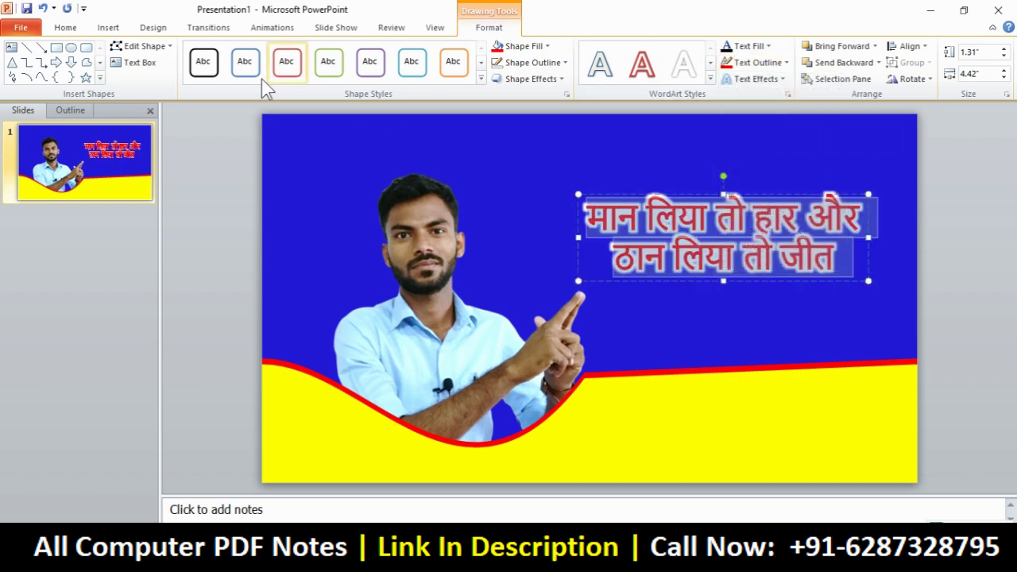
click(67, 27)
click(217, 75)
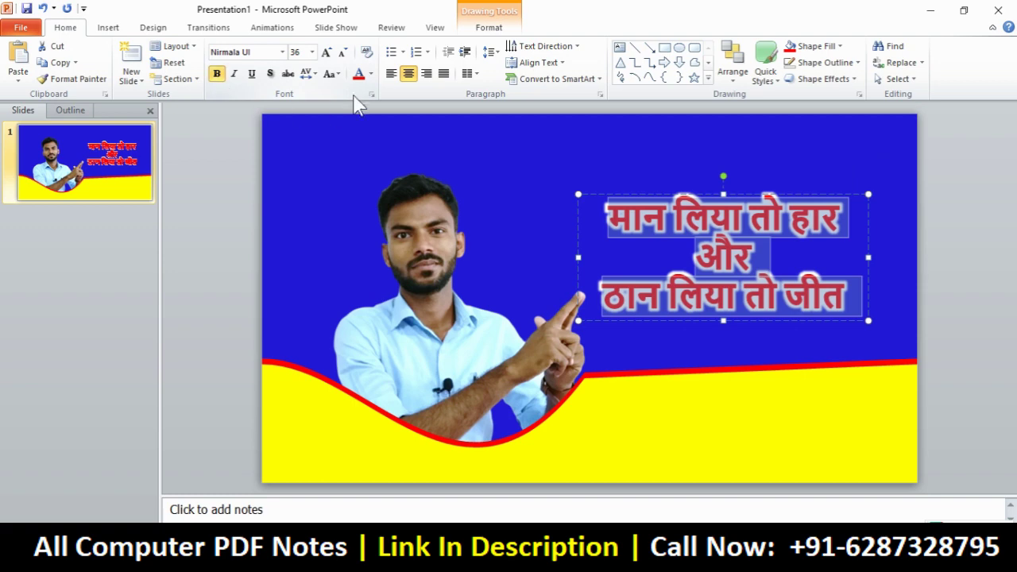
click(327, 51)
click(326, 51)
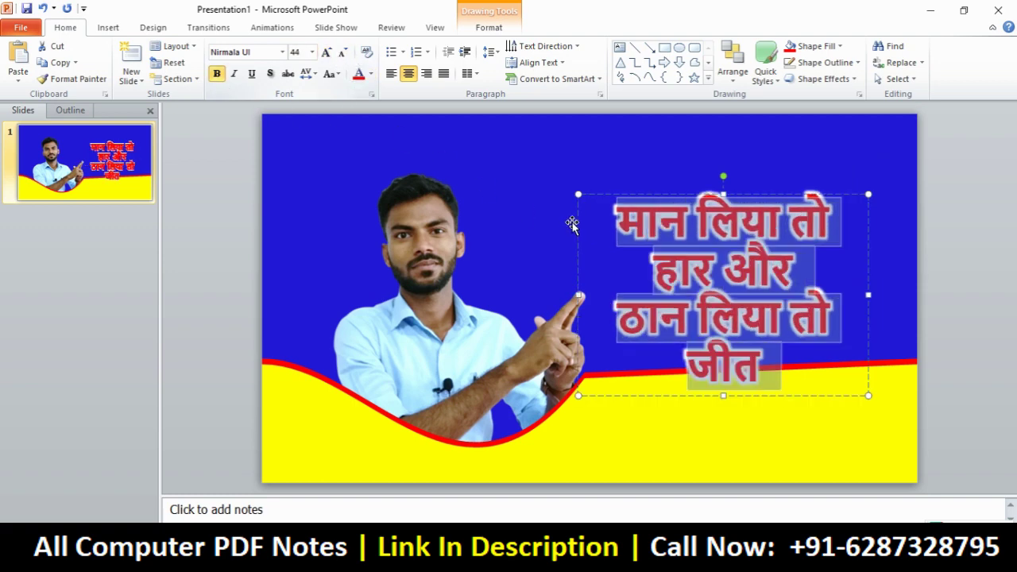
key(Escape)
key(Escape)
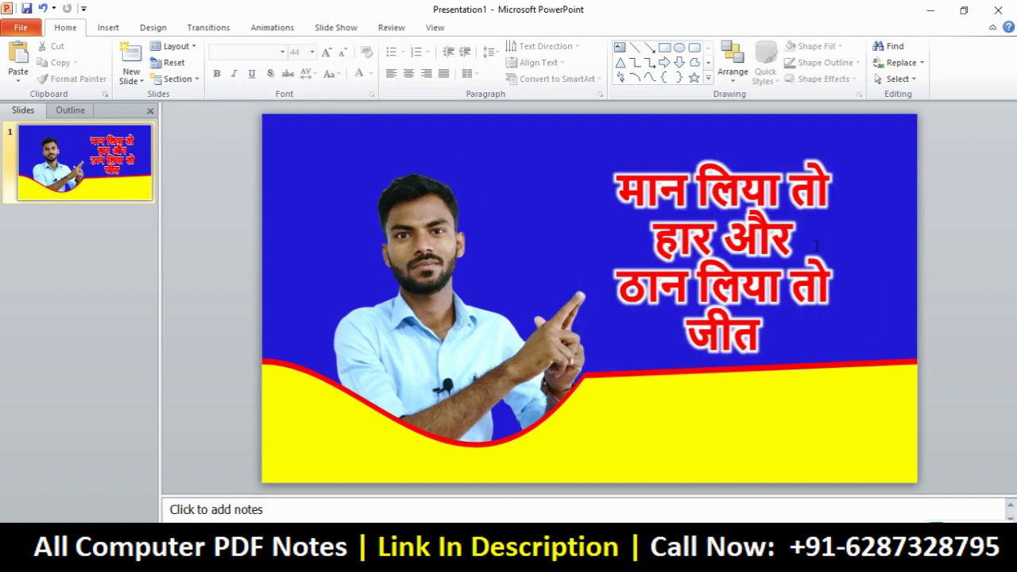
Step: Shrink the headline text from 44 to 32 pt so it wraps to two lines, and move it lower
click(753, 247)
click(753, 163)
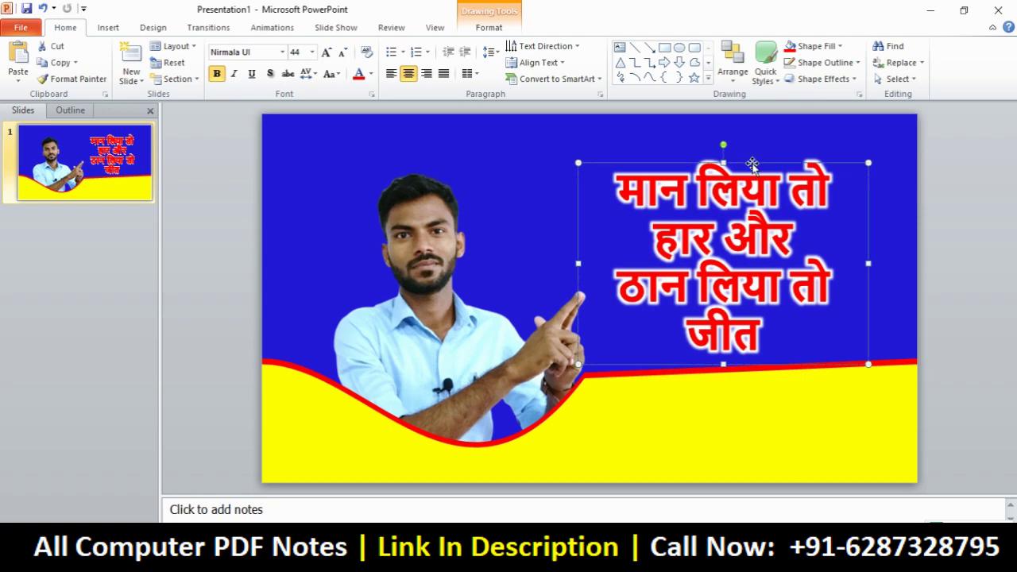
drag(752, 163, 752, 146)
click(747, 185)
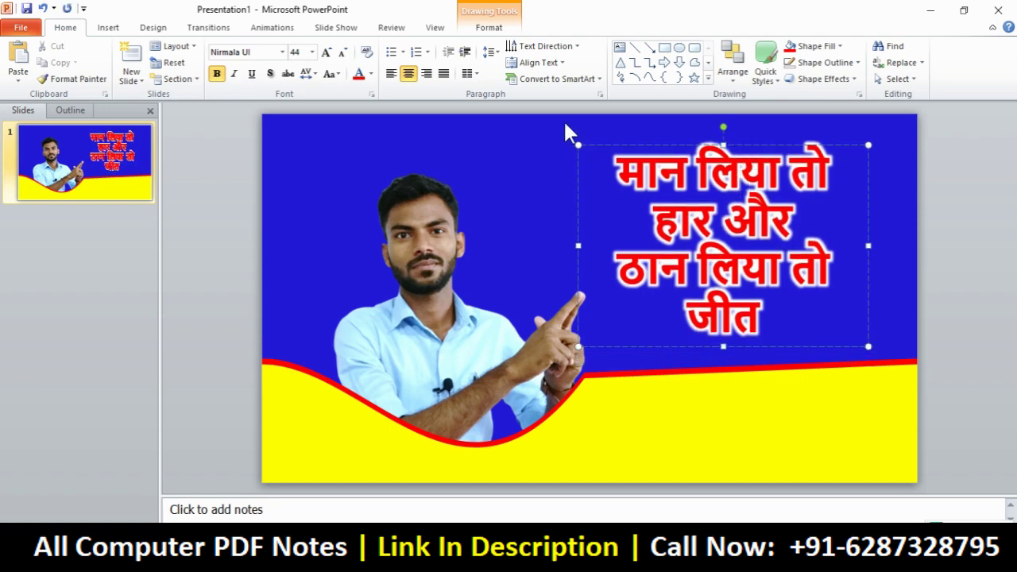
key(ctrl+a)
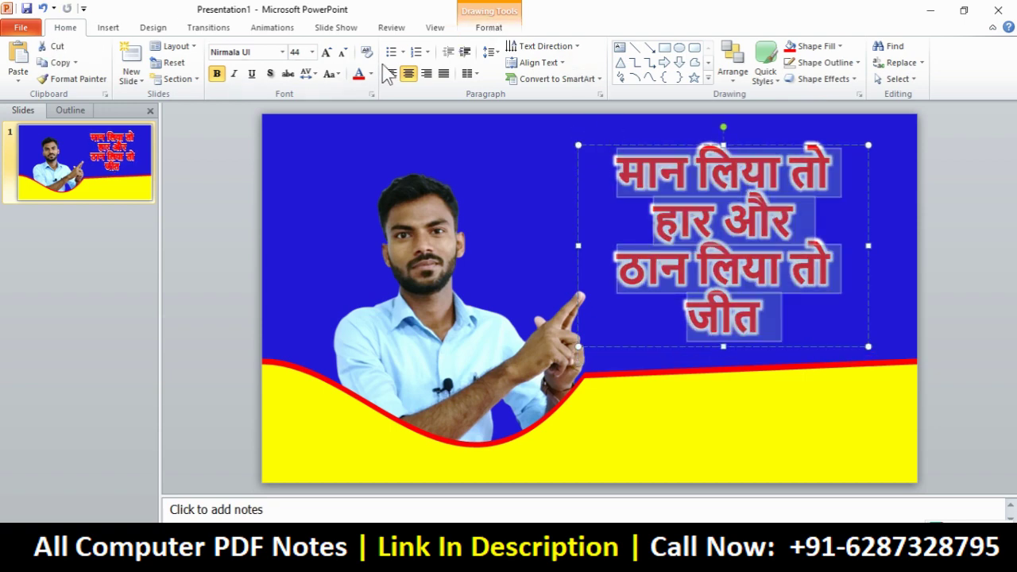
click(489, 52)
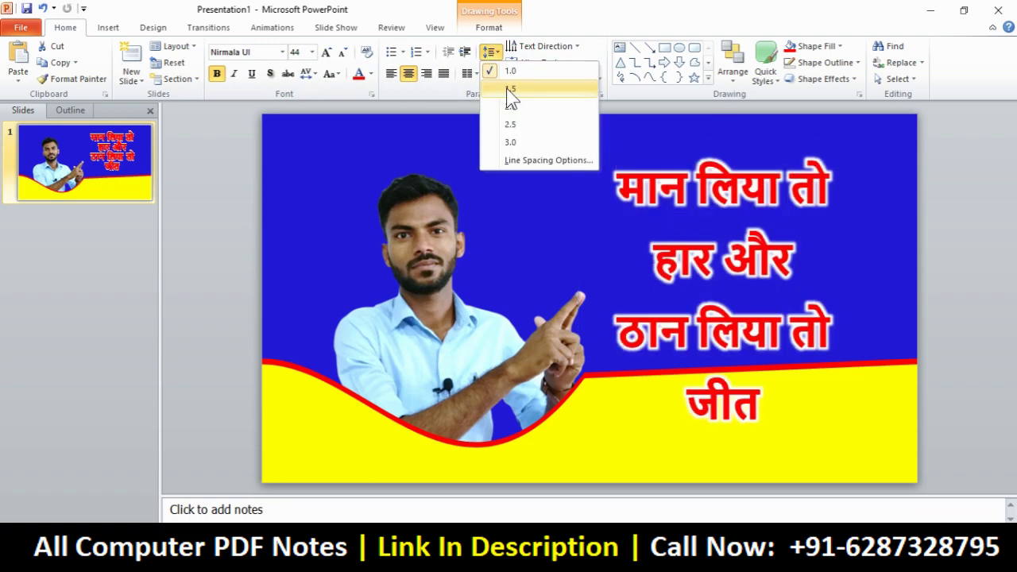
click(343, 51)
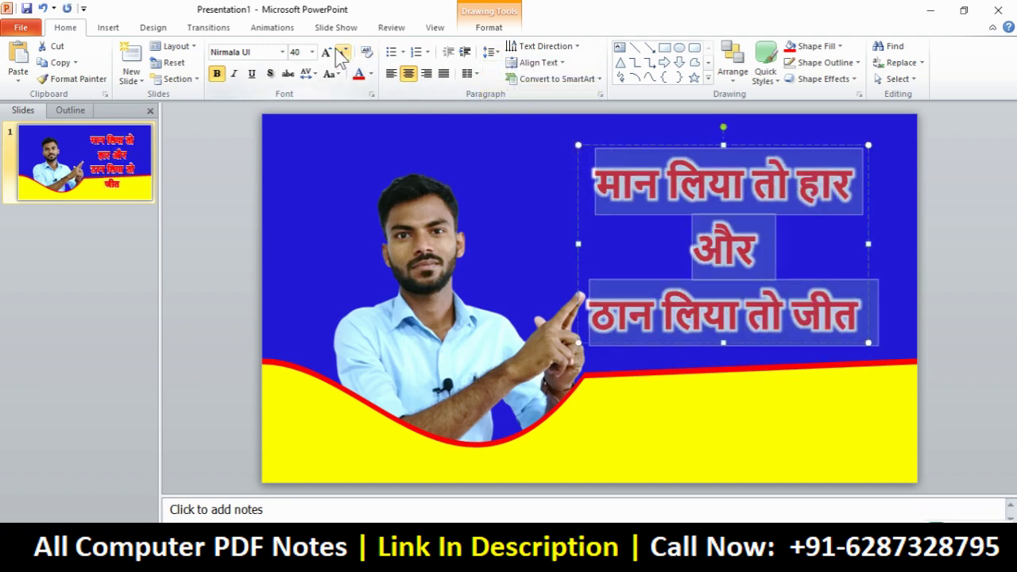
click(342, 52)
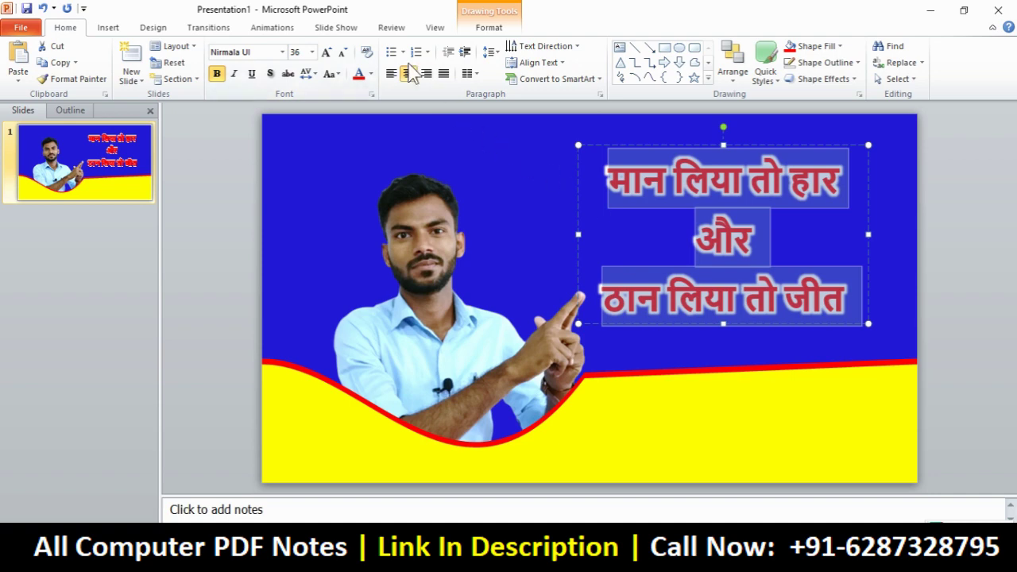
click(343, 52)
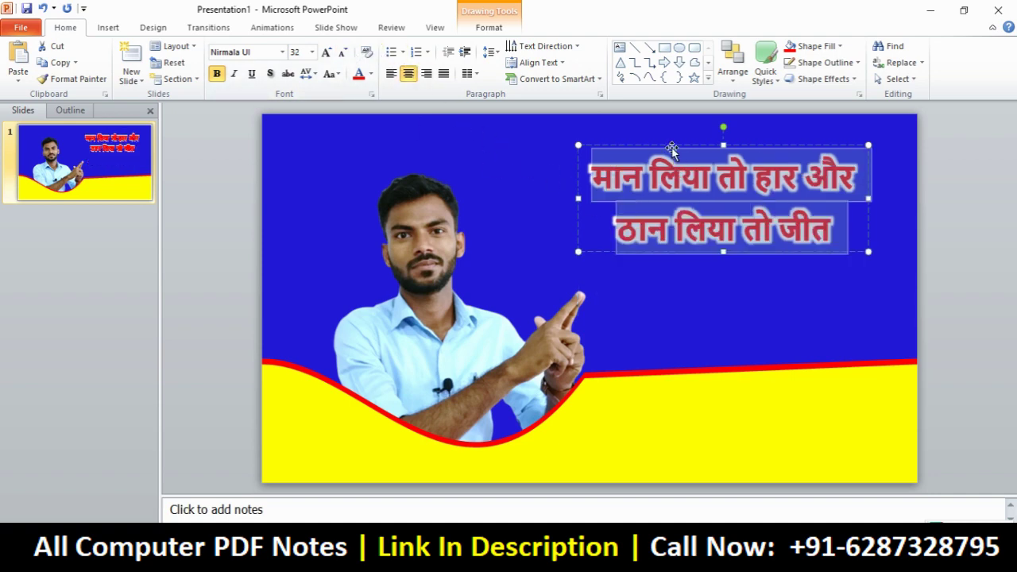
drag(671, 147, 666, 197)
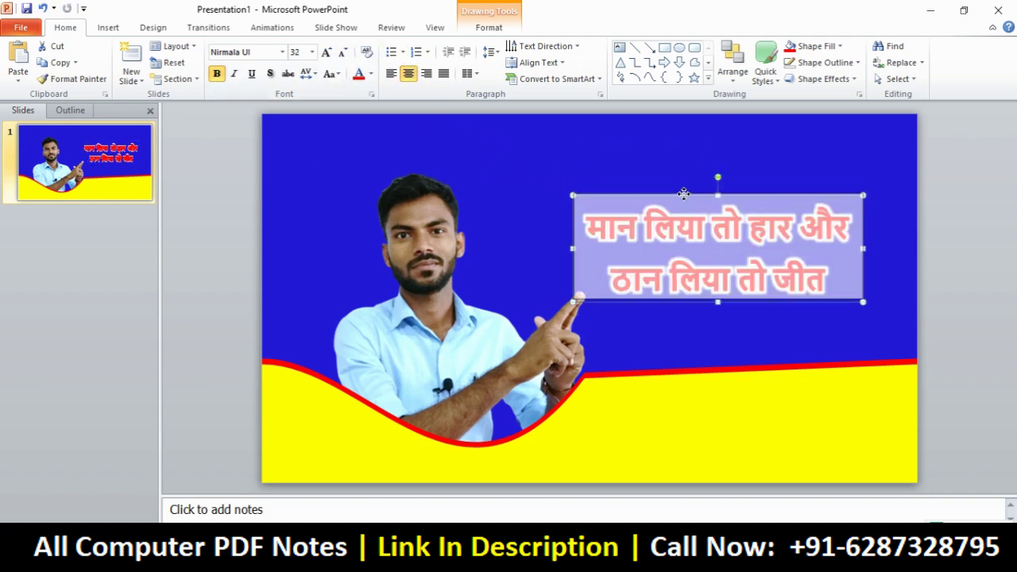
click(929, 254)
Step: Draw a rounded rectangle over the Hindi headline and set its fill to No Fill
click(116, 30)
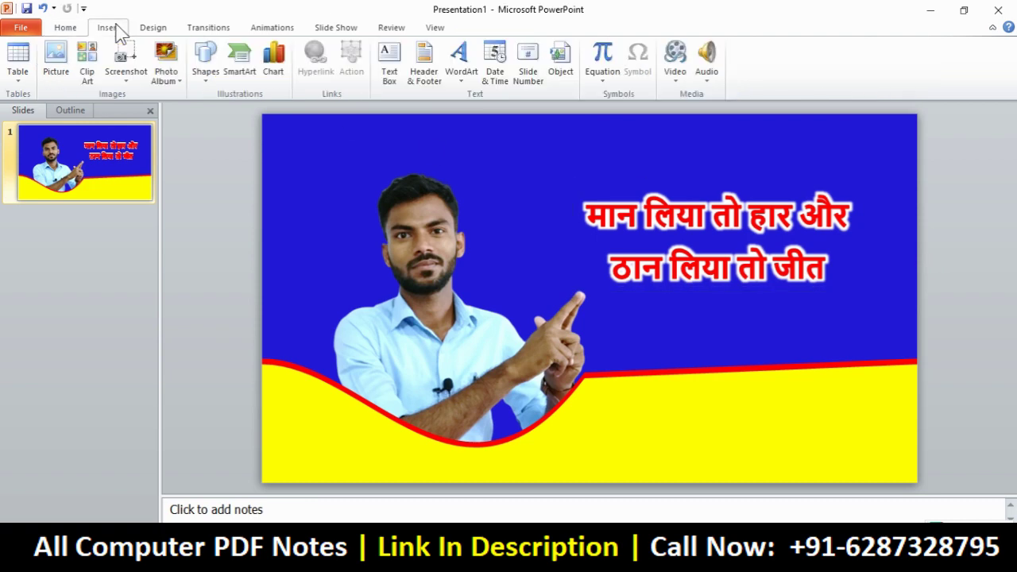
click(205, 58)
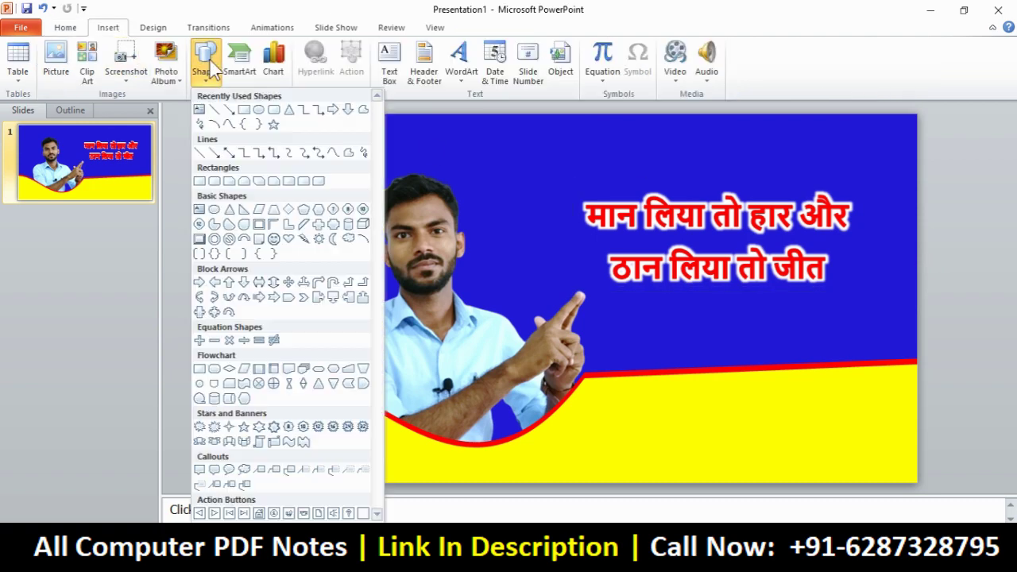
click(274, 110)
mouse_move(553, 180)
mouse_down()
mouse_move(840, 295)
mouse_move(880, 293)
mouse_up()
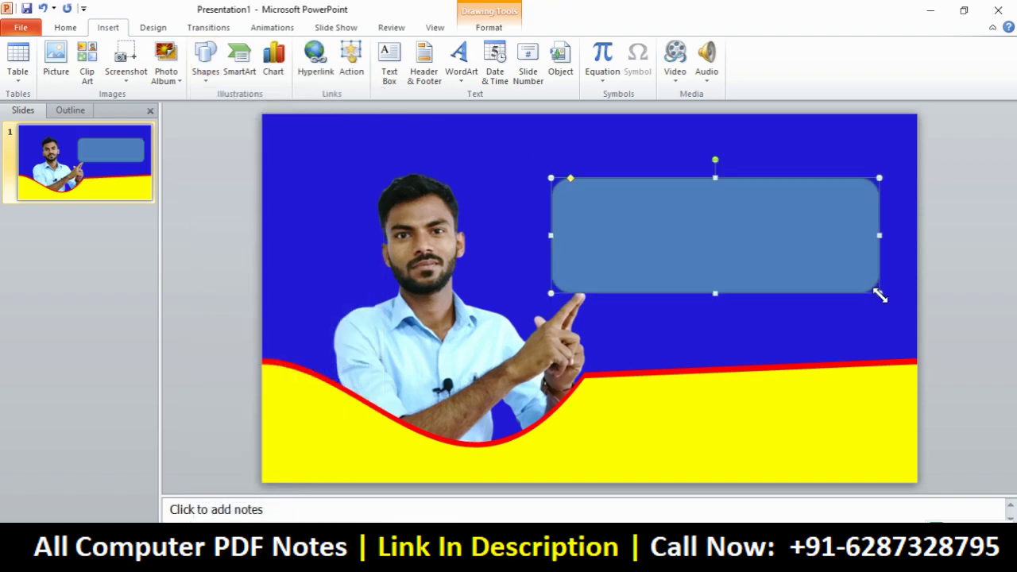
click(488, 27)
click(520, 45)
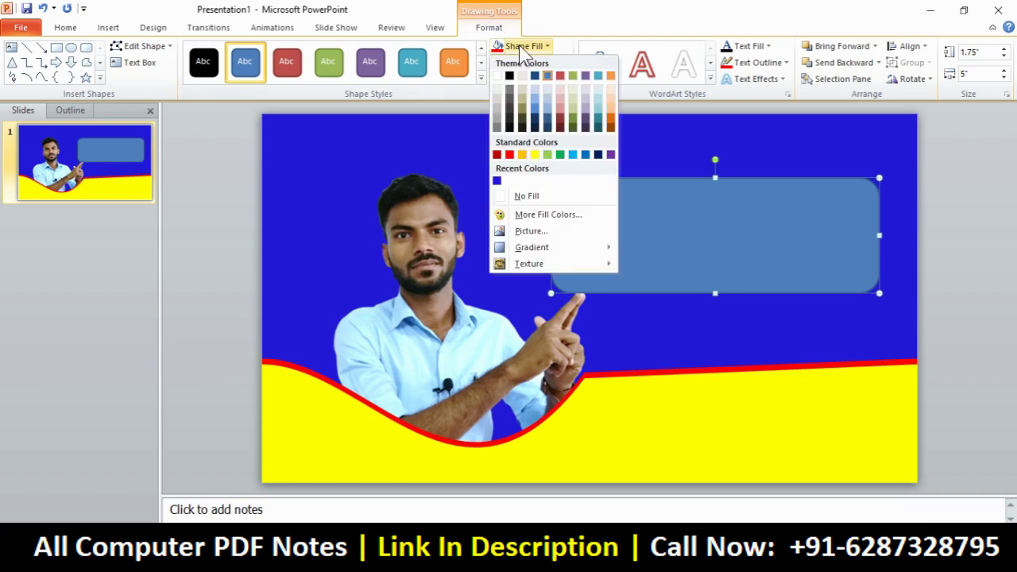
click(530, 196)
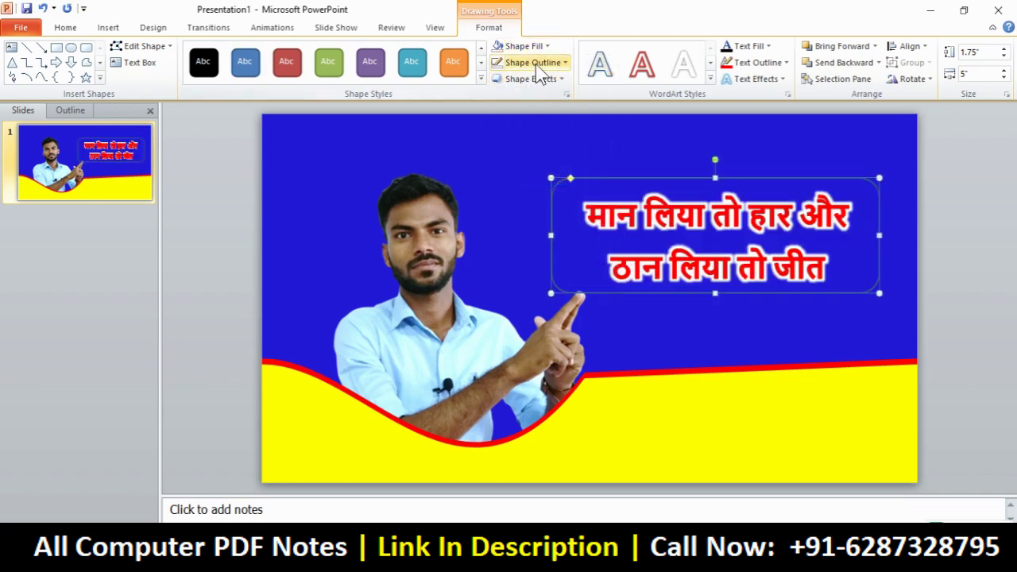
Step: Give the rectangle a white 3 pt outline and round its corners fully into a pill
click(534, 63)
click(496, 92)
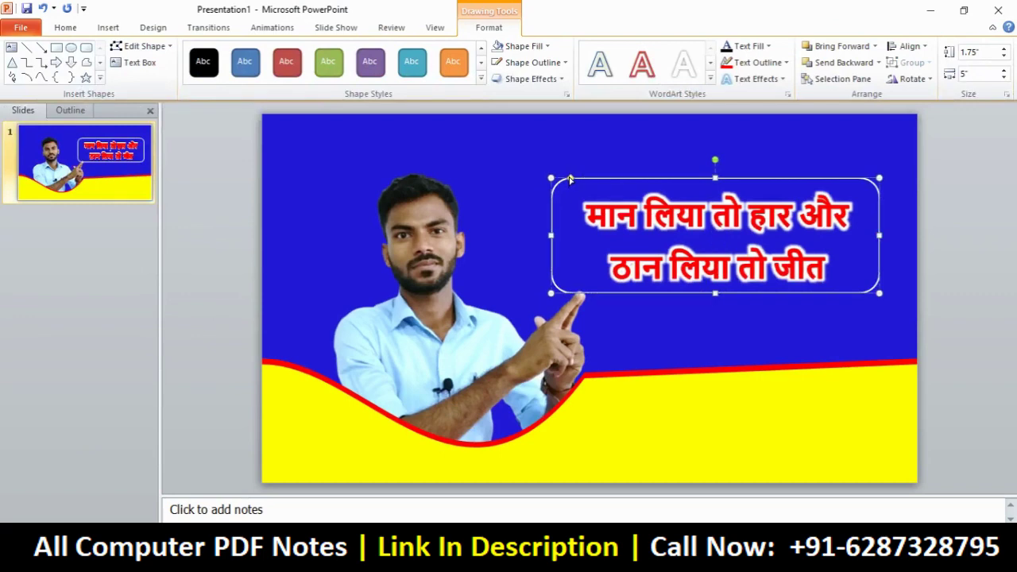
drag(570, 179, 659, 211)
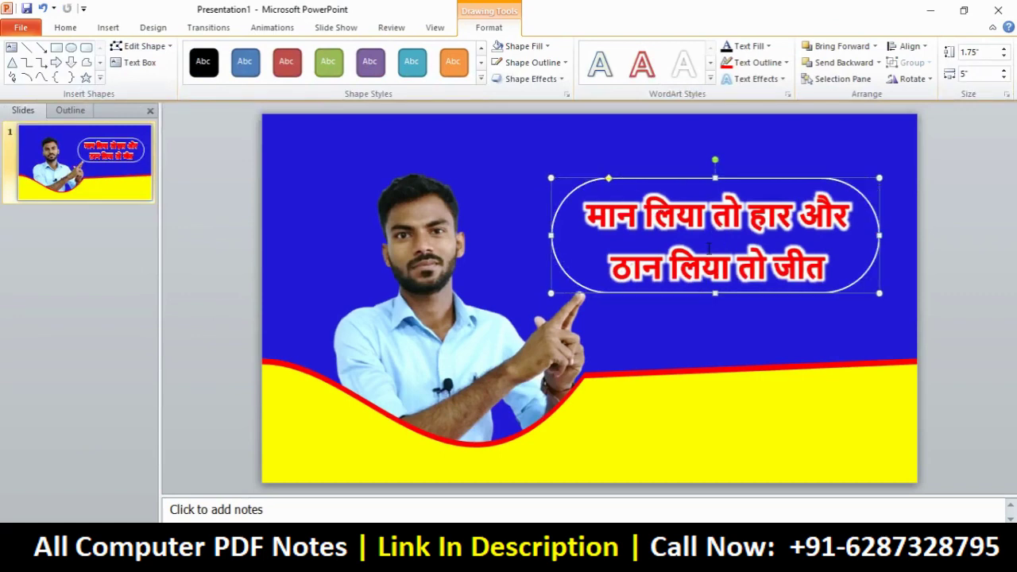
click(530, 62)
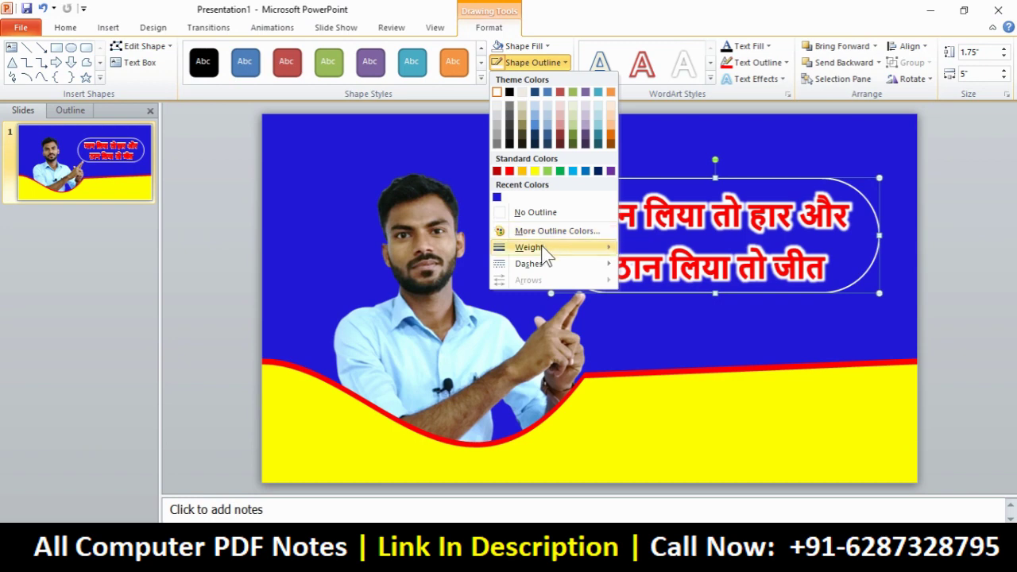
mouse_move(530, 247)
click(689, 347)
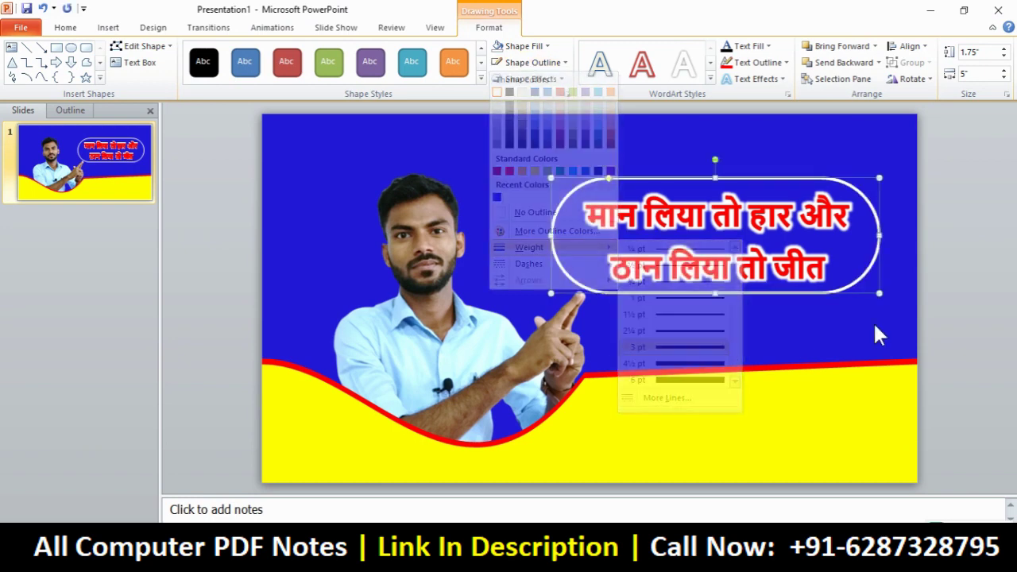
click(878, 334)
Step: Move the pill up so it surrounds the headline text
click(762, 178)
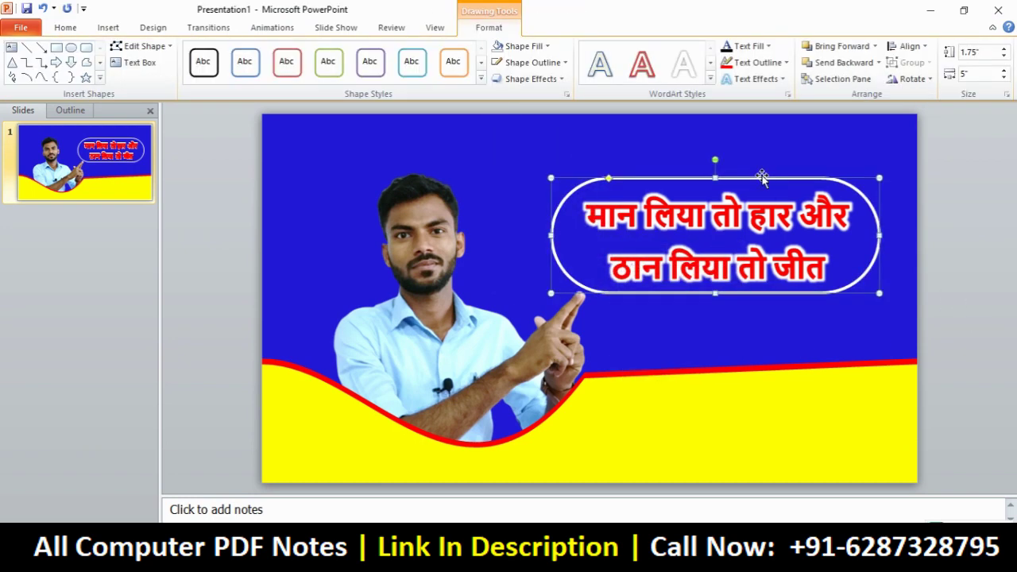
mouse_move(762, 181)
mouse_down()
mouse_move(762, 154)
mouse_move(747, 156)
mouse_up()
click(749, 208)
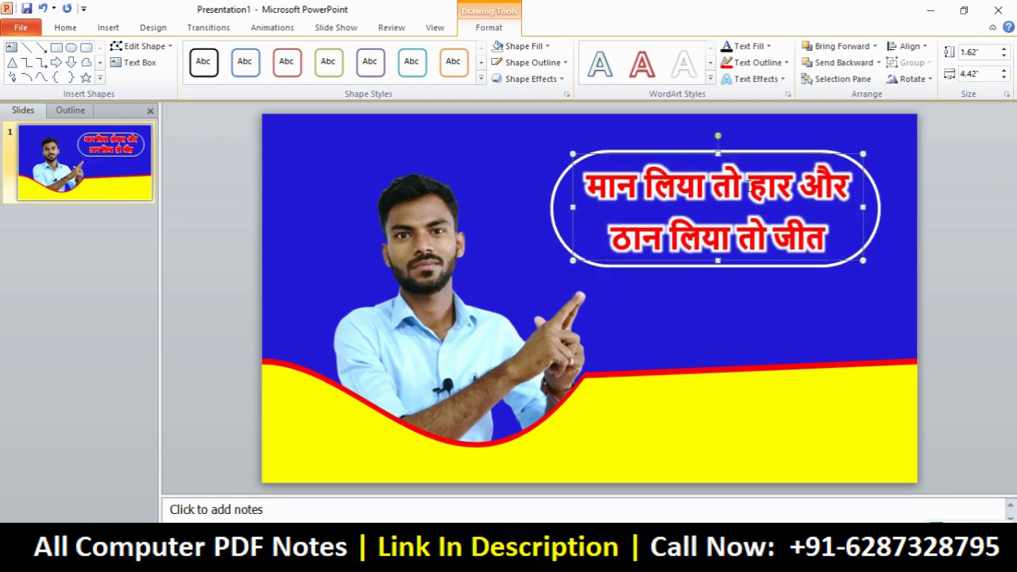
click(940, 261)
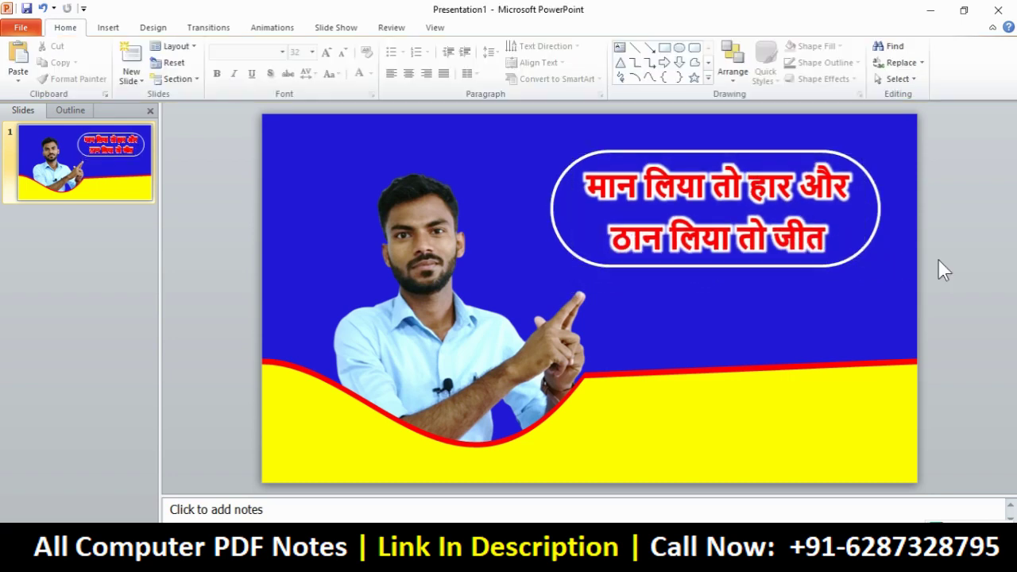
Step: Delete the old yellow wave and the red curved shape beneath it
click(668, 407)
key(Delete)
click(668, 405)
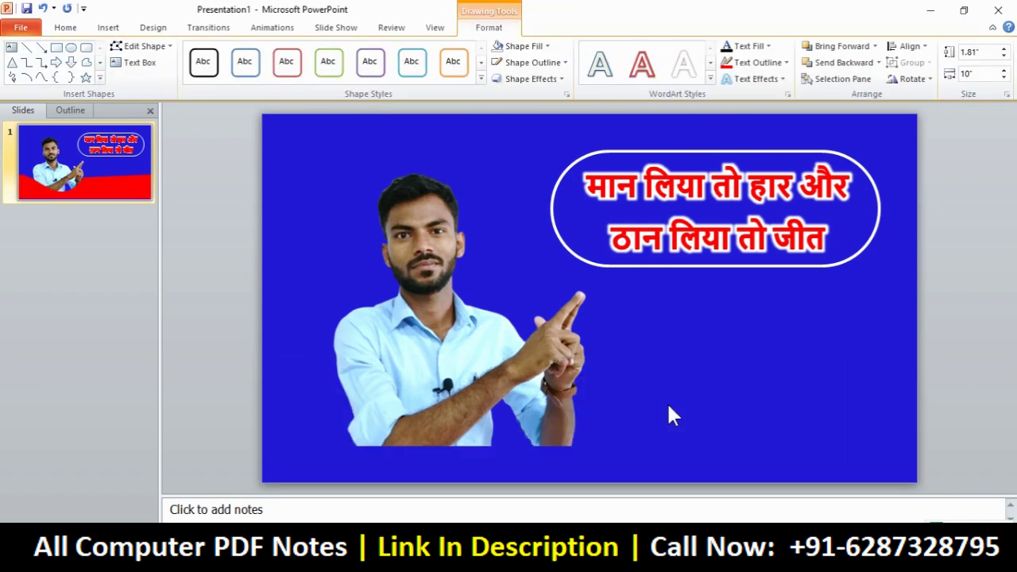
key(Delete)
Step: Draw a rectangle across the slide bottom with yellow fill and no outline
click(108, 27)
click(205, 60)
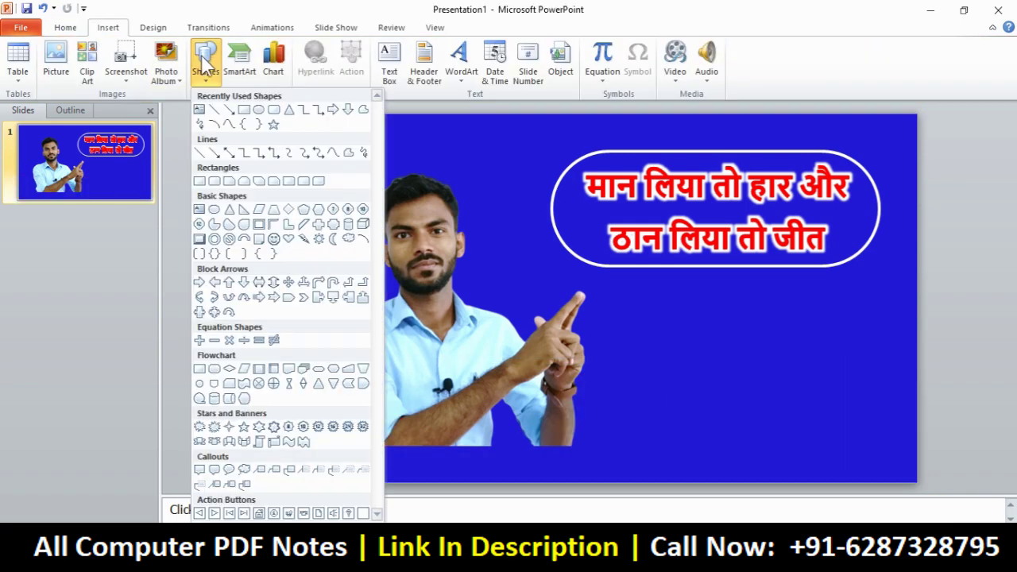
click(243, 119)
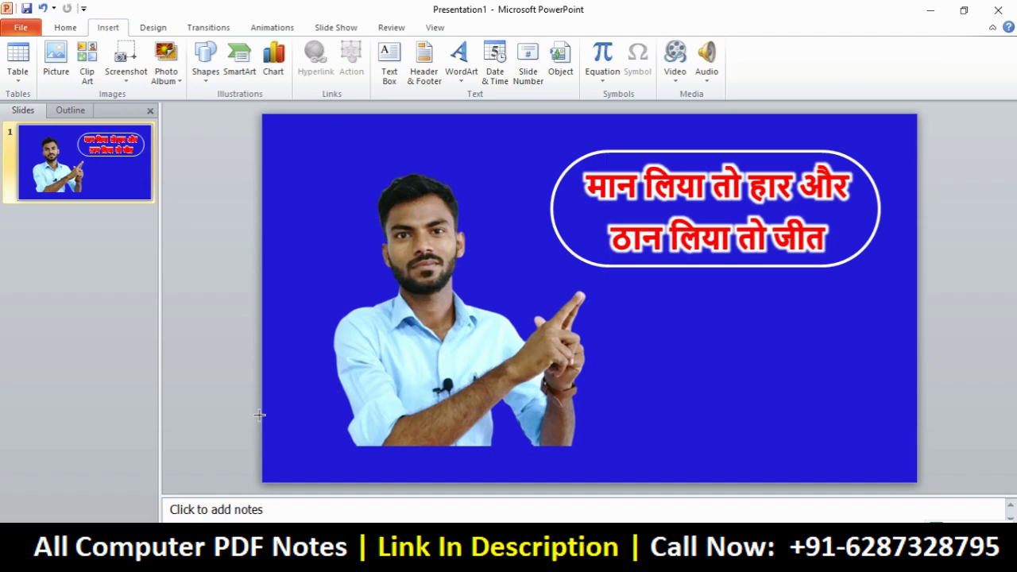
drag(259, 414, 916, 482)
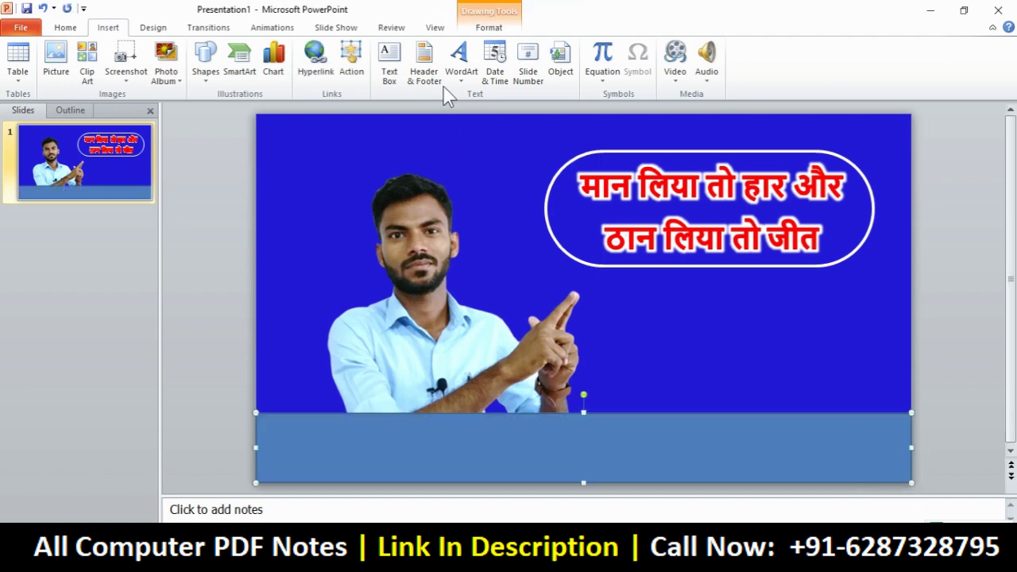
click(489, 27)
click(521, 46)
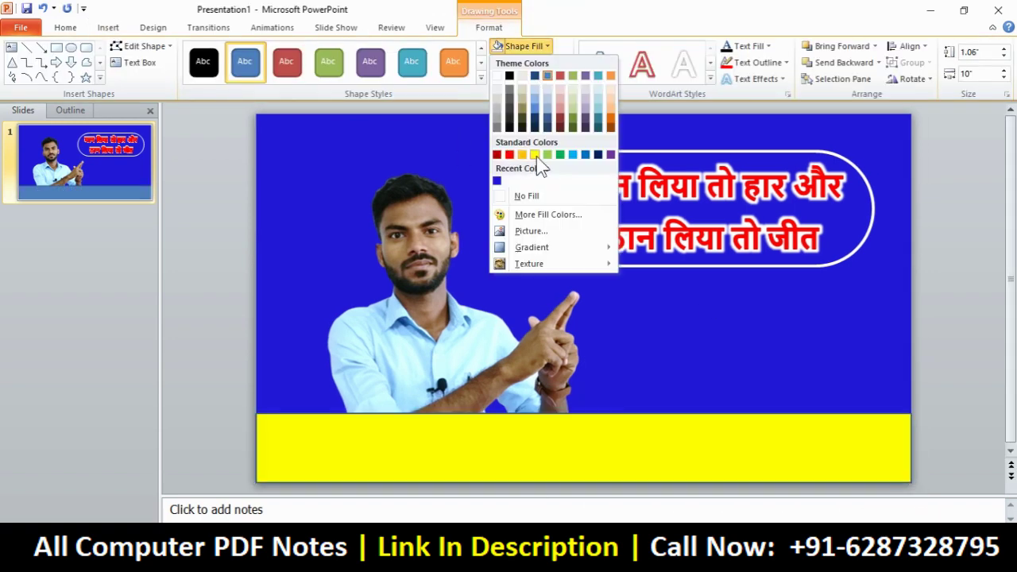
click(534, 155)
click(530, 62)
click(528, 212)
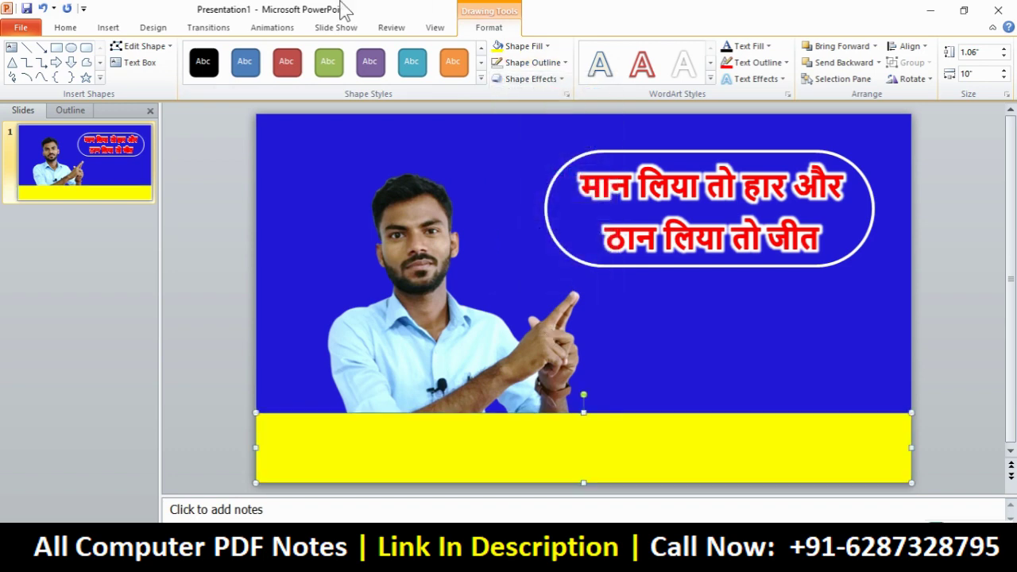
right_click(560, 457)
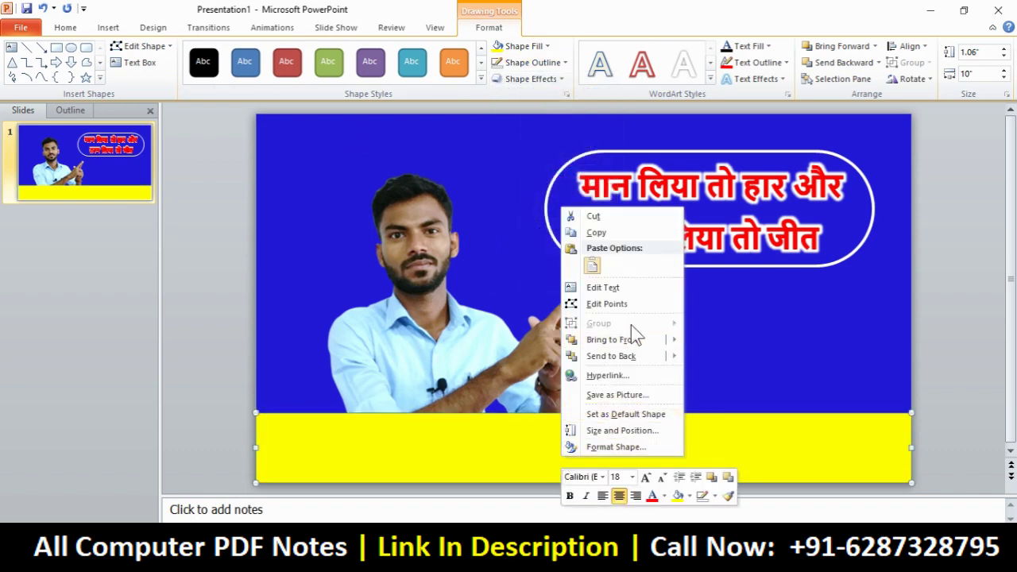
Step: Use Edit Points to pull the rectangle's top midpoint down and bend its handles into a smooth wave
click(632, 305)
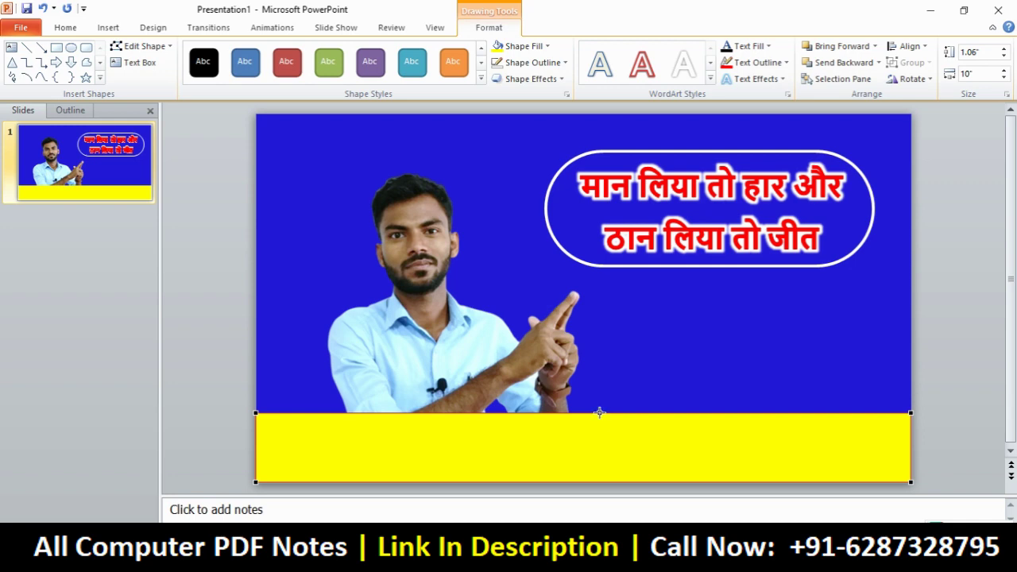
drag(600, 412, 598, 458)
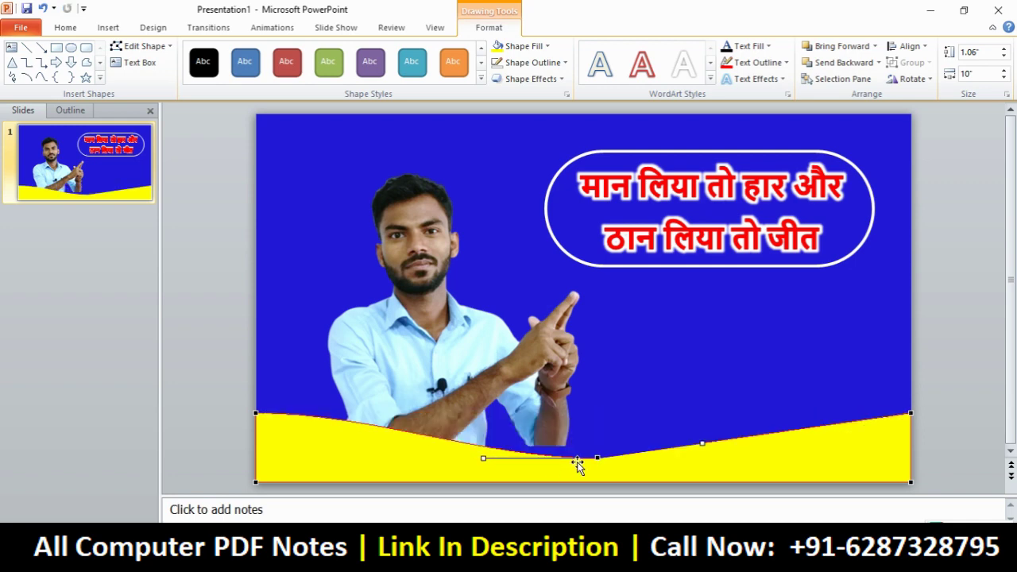
click(484, 461)
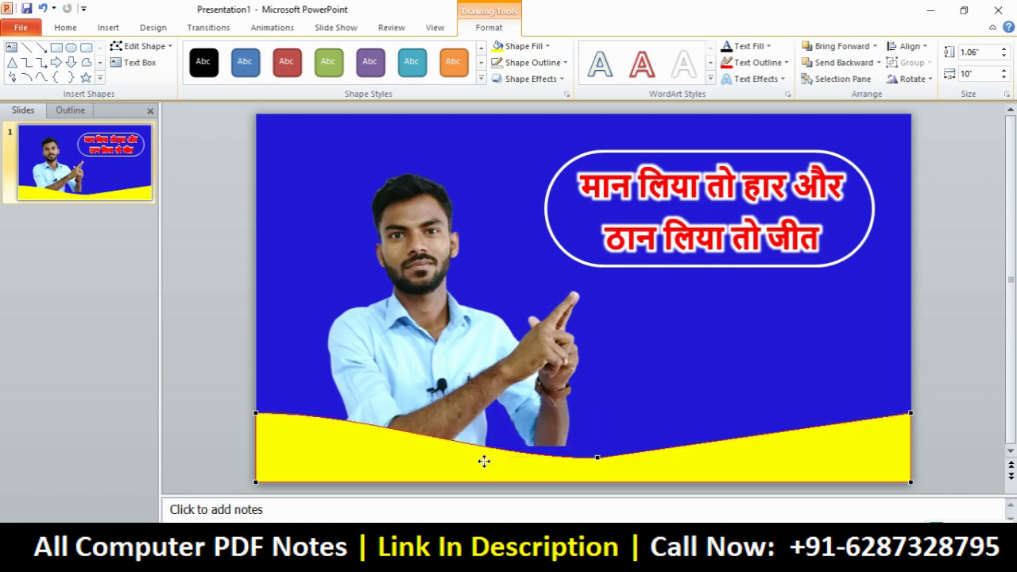
click(593, 457)
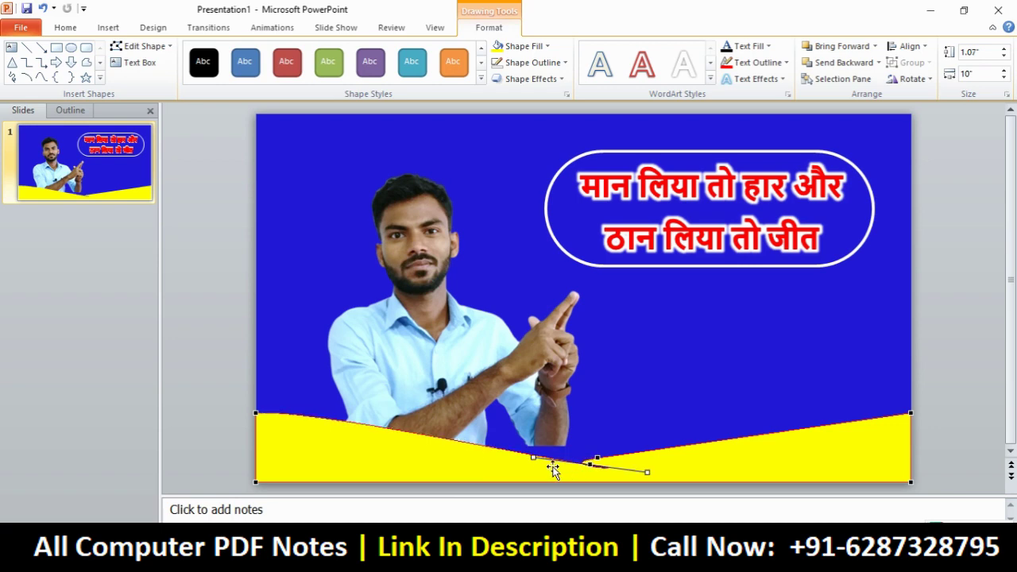
drag(532, 456, 483, 459)
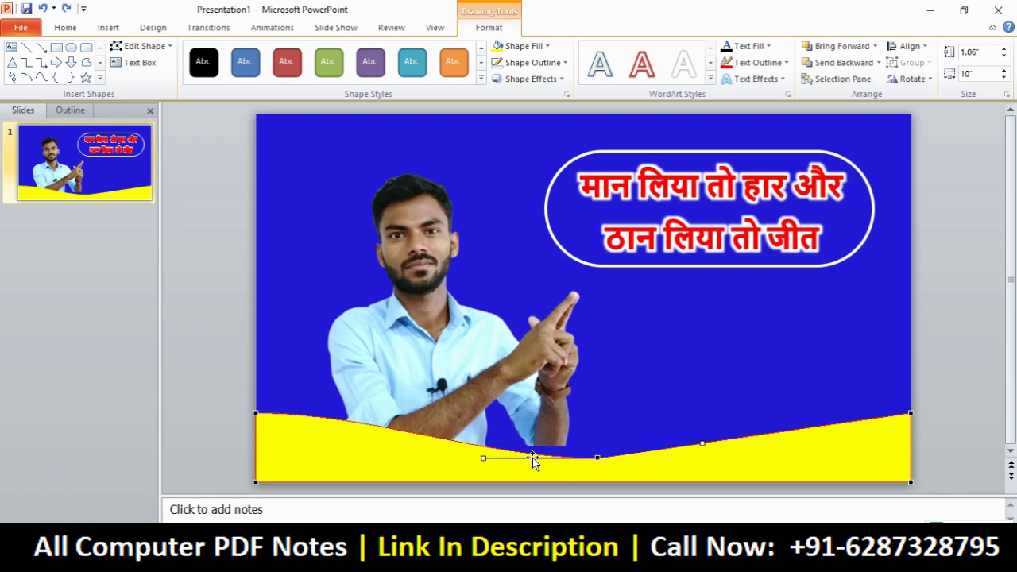
click(486, 461)
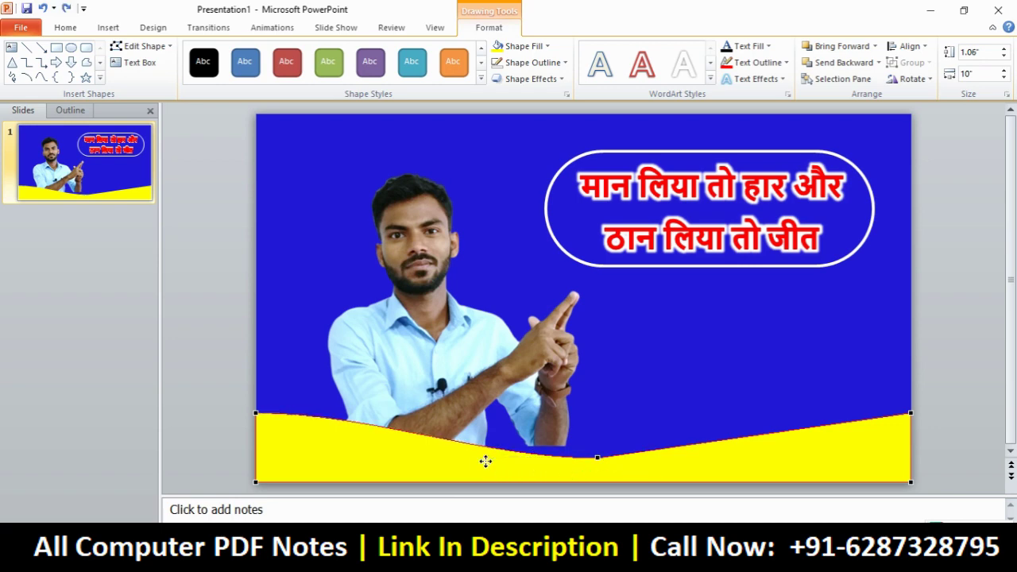
click(598, 457)
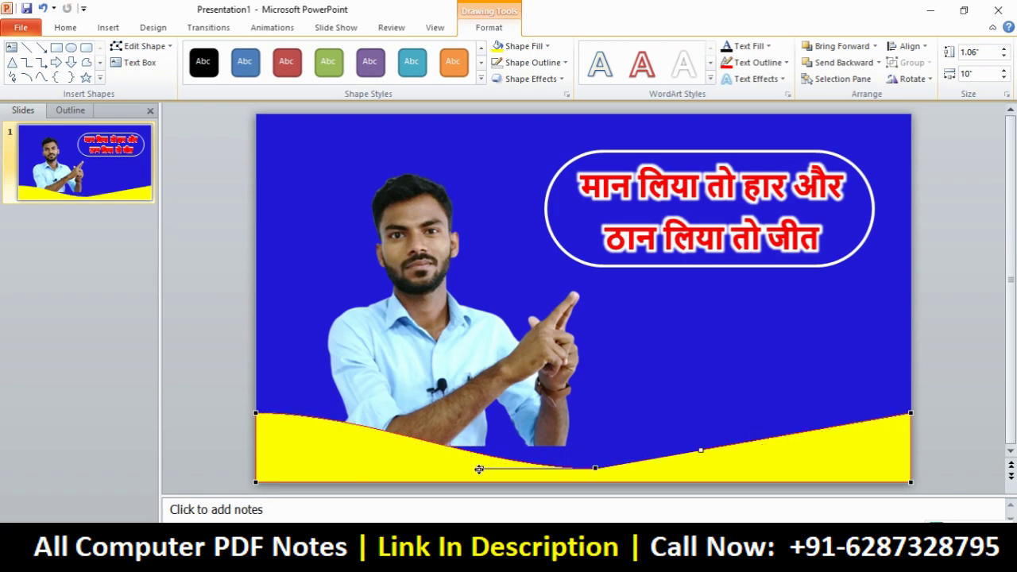
mouse_move(479, 468)
mouse_down()
mouse_move(487, 453)
mouse_move(410, 344)
mouse_move(531, 390)
mouse_up()
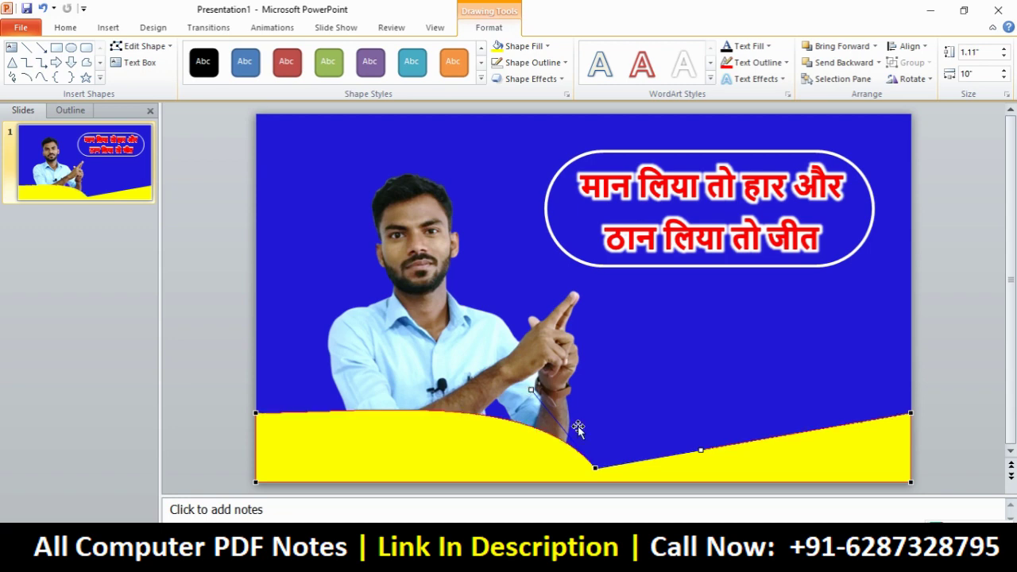
mouse_move(698, 451)
mouse_down()
mouse_move(694, 473)
mouse_move(641, 494)
mouse_up()
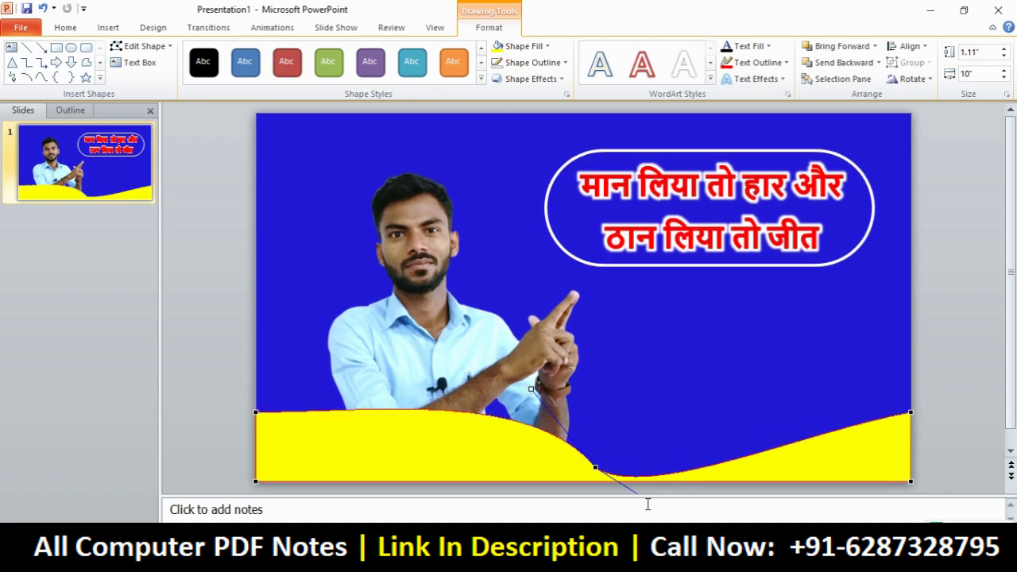
Step: Duplicate the yellow wave, fill the copy red, and send it behind the yellow wave
click(922, 365)
drag(477, 450, 487, 431)
click(524, 45)
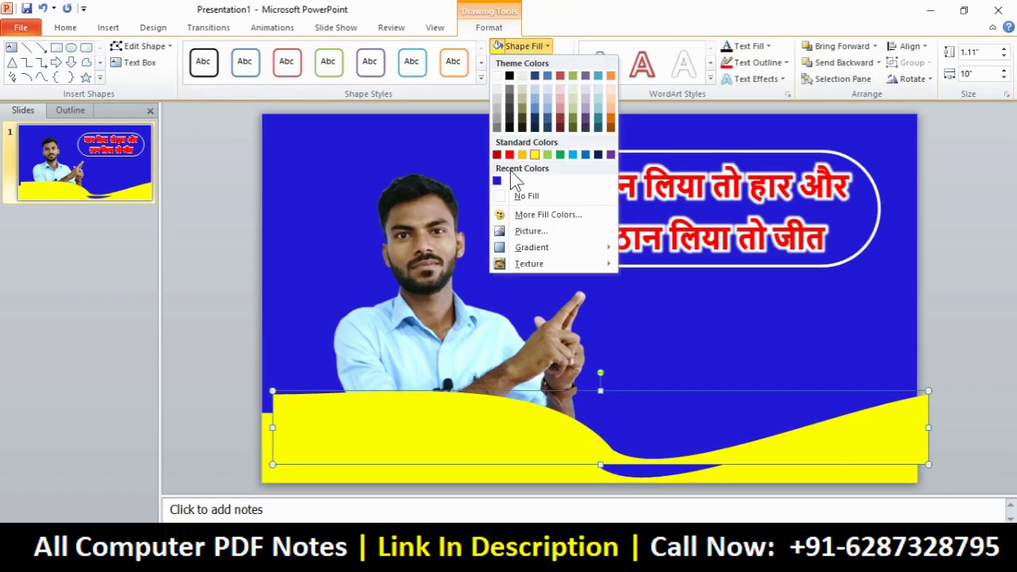
click(509, 154)
click(878, 62)
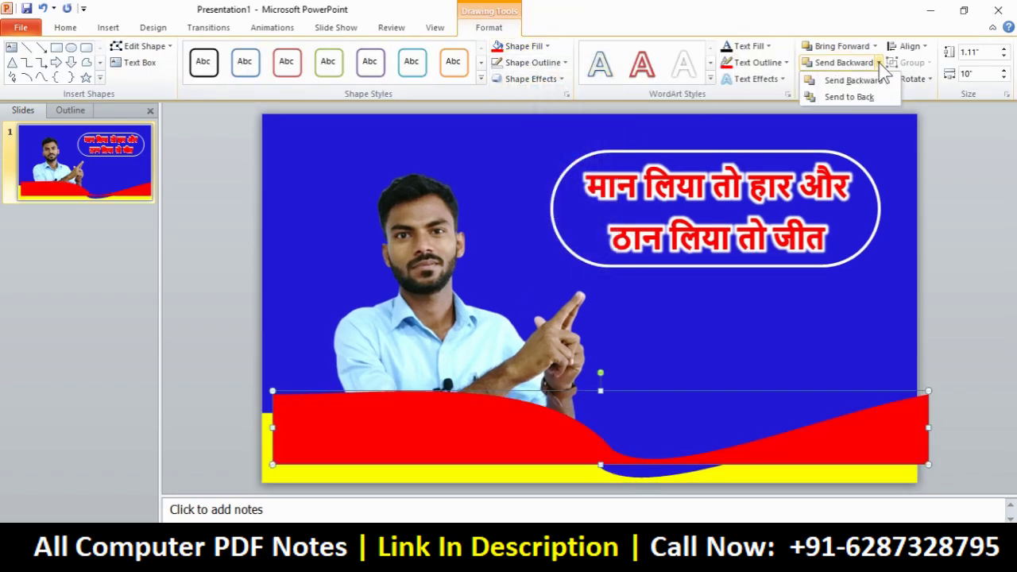
click(872, 97)
key(Down)
key(Down)
key(Down)
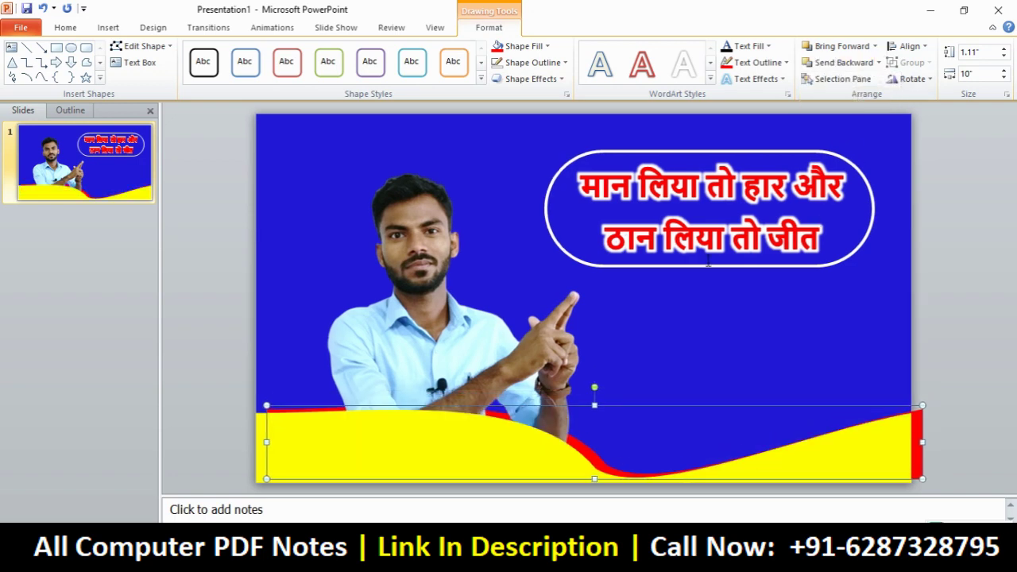
Step: Send the presenter's picture to the back, behind both waves
click(488, 286)
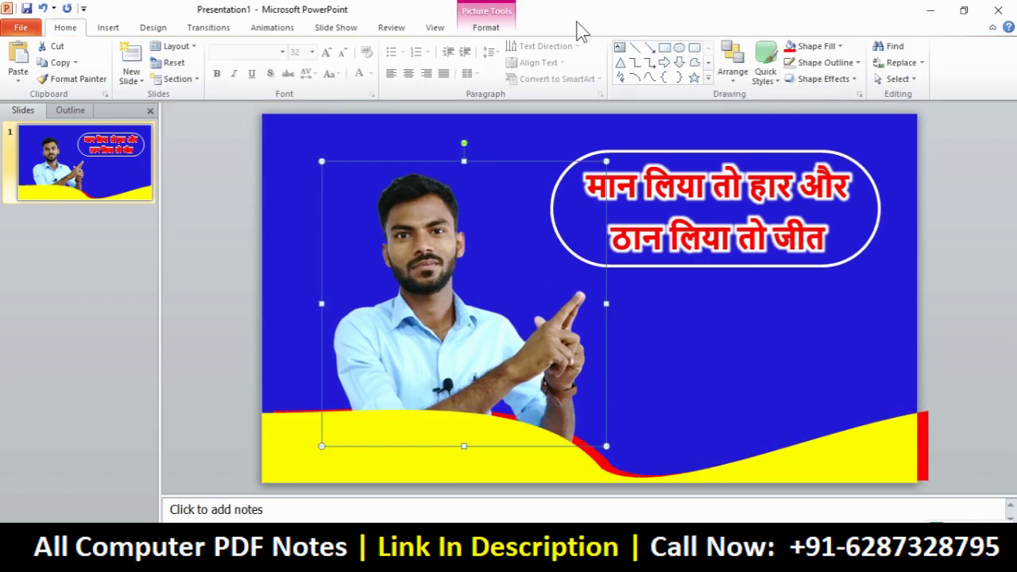
click(486, 27)
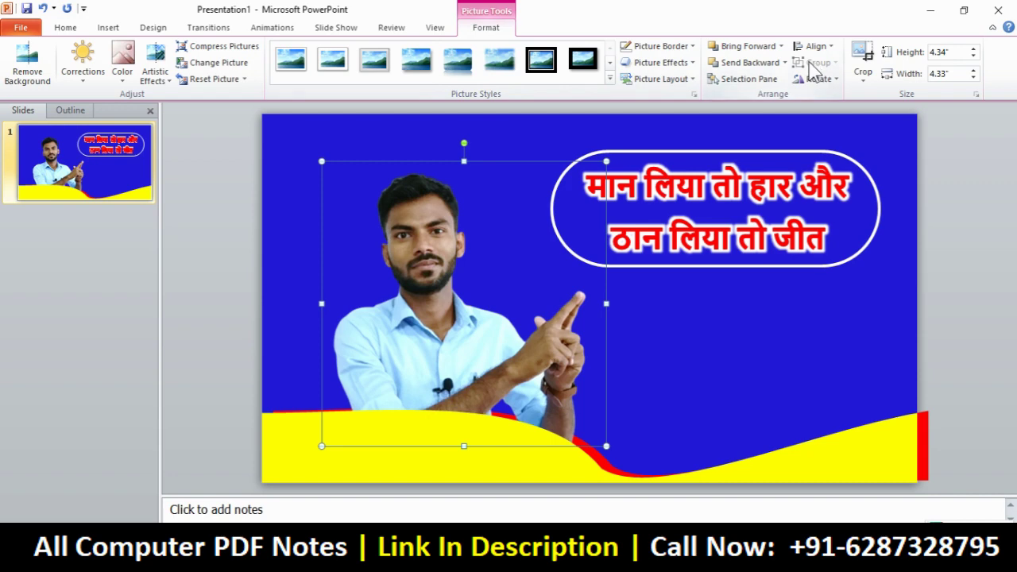
click(785, 61)
click(755, 96)
click(905, 233)
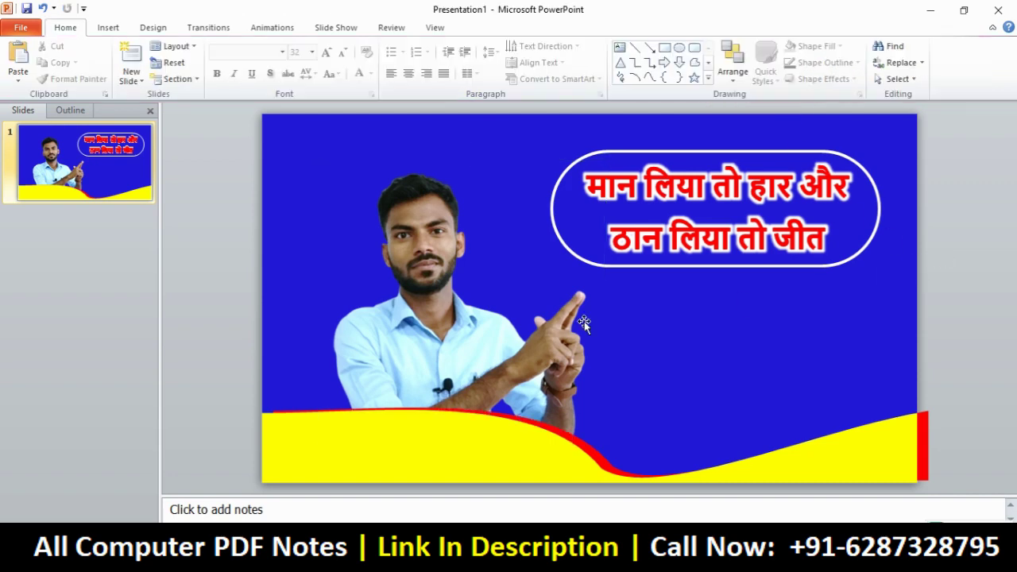
Step: Align the red strip under the yellow wave and nudge the yellow wave until a thin red edge shows
drag(926, 433, 914, 433)
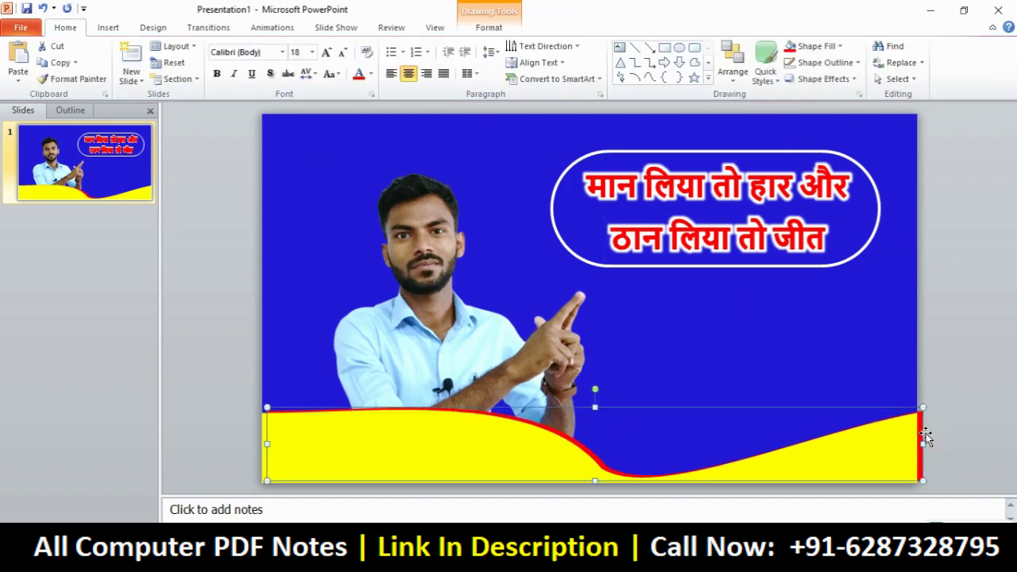
click(946, 418)
click(903, 422)
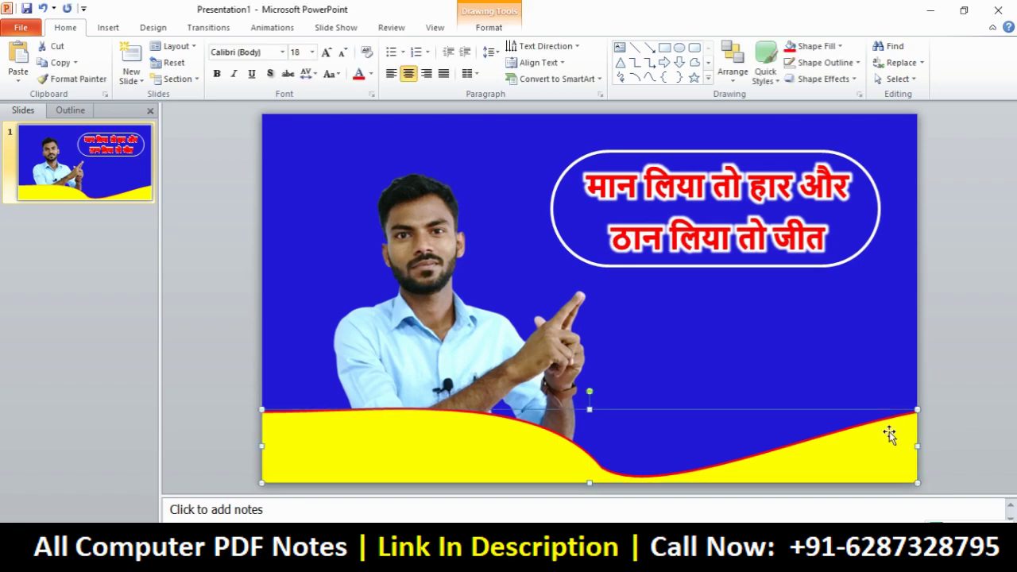
key(Down)
key(Down)
key(Down)
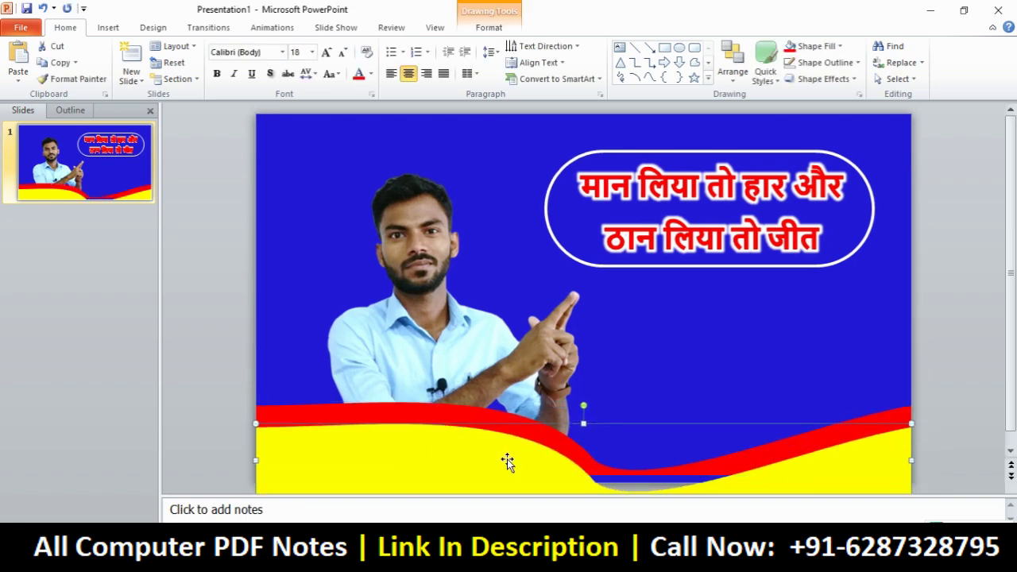
key(Up)
key(Up)
key(Up)
key(Down)
key(Down)
key(Down)
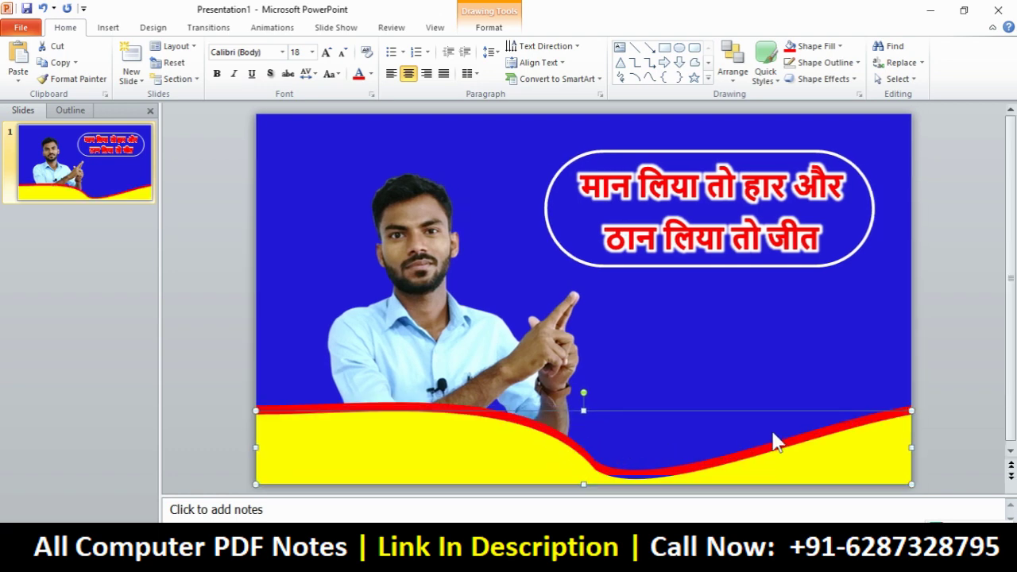
key(Up)
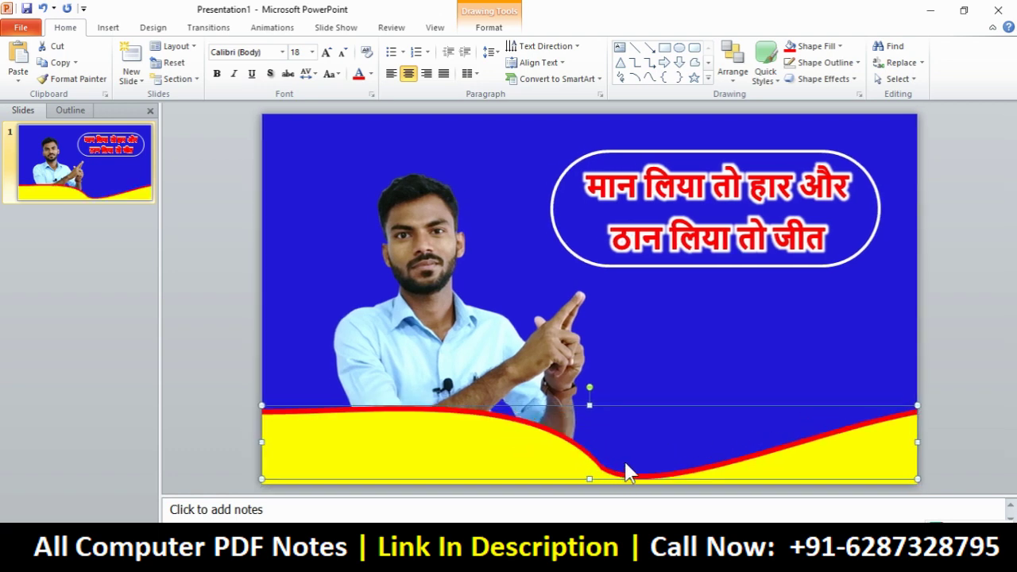
click(945, 312)
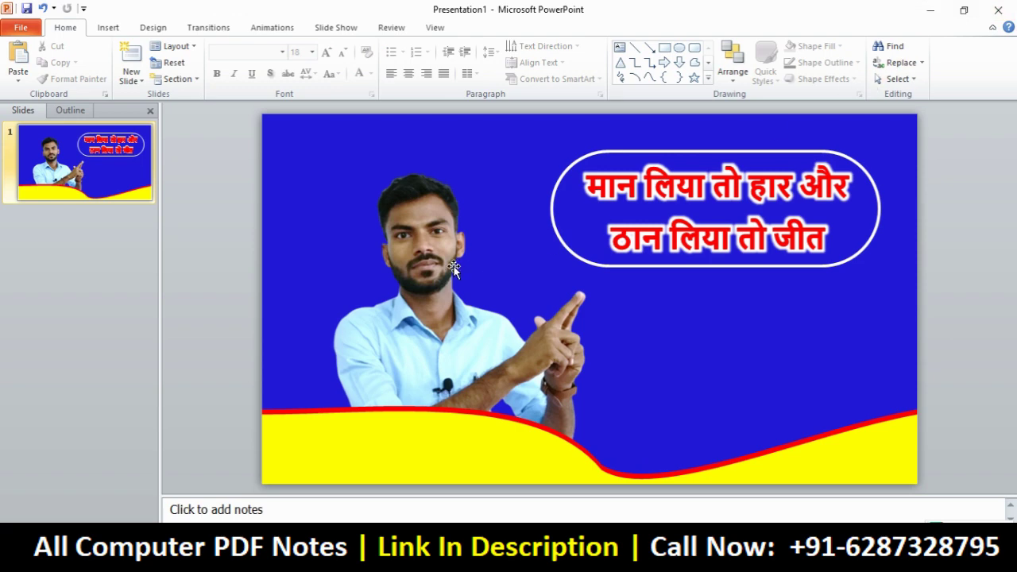
Step: Nudge the presenter's picture with the arrow keys to fine-tune its position
click(451, 268)
key(Up)
key(Up)
key(Left)
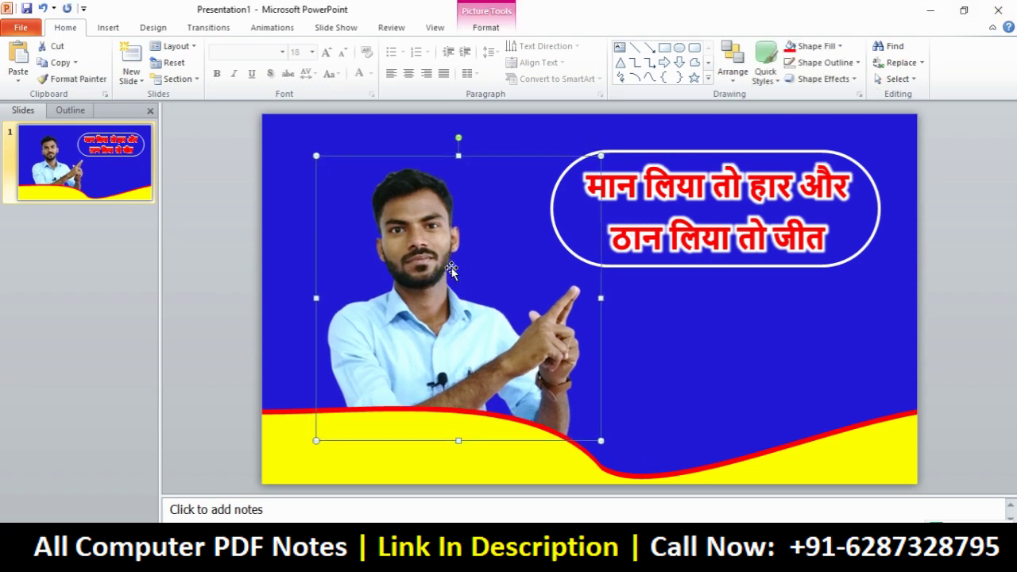
key(Down)
key(Right)
click(975, 273)
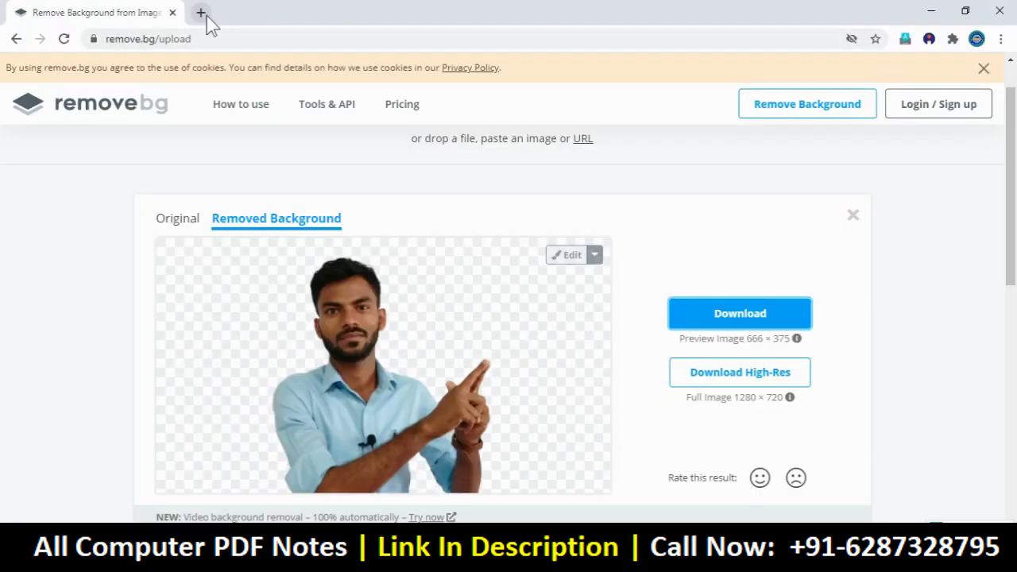
Step: Open a new Google tab in Chrome alongside the remove.bg result
click(200, 12)
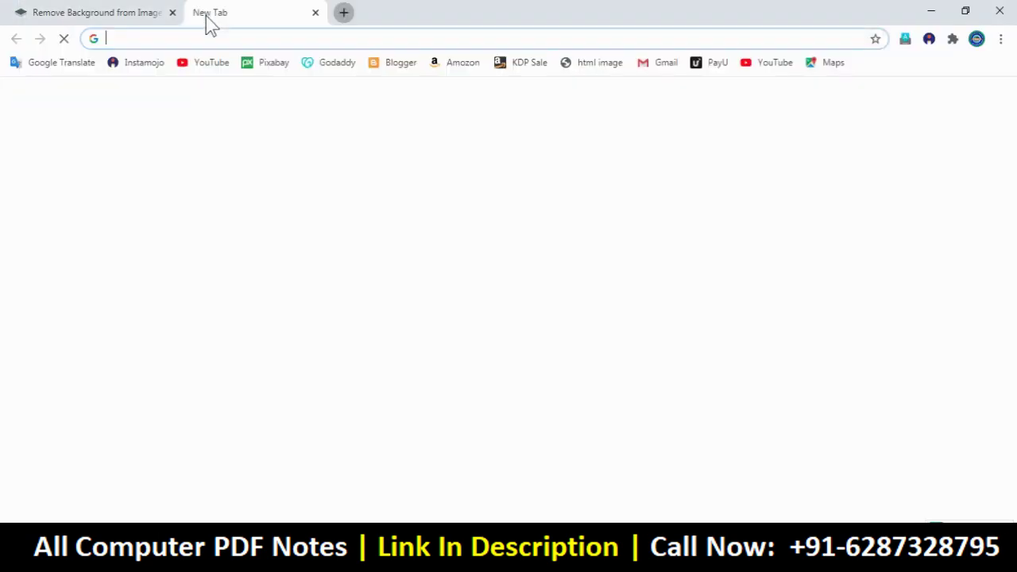
click(163, 12)
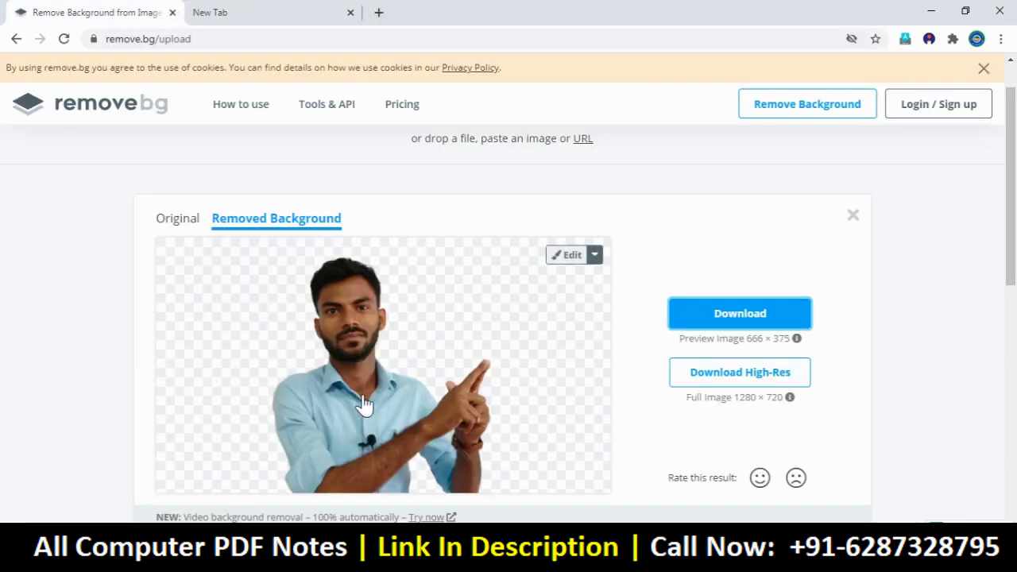
click(294, 11)
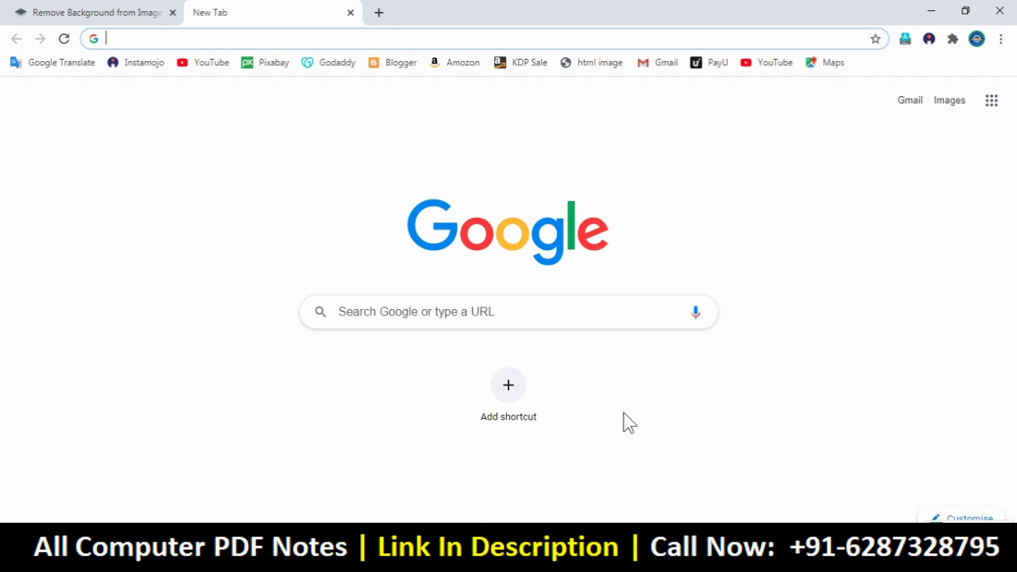
click(603, 493)
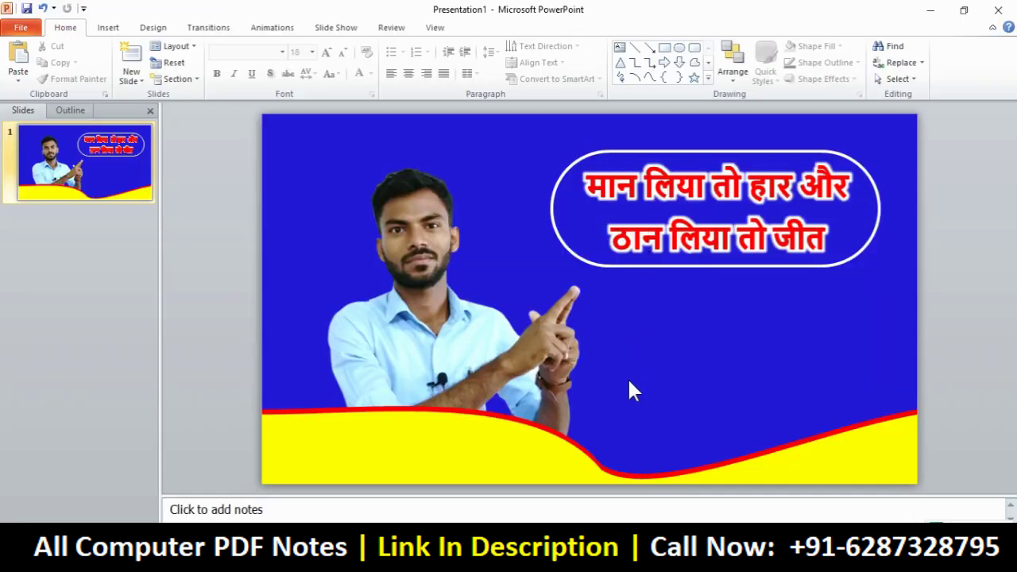
key(alt+Tab)
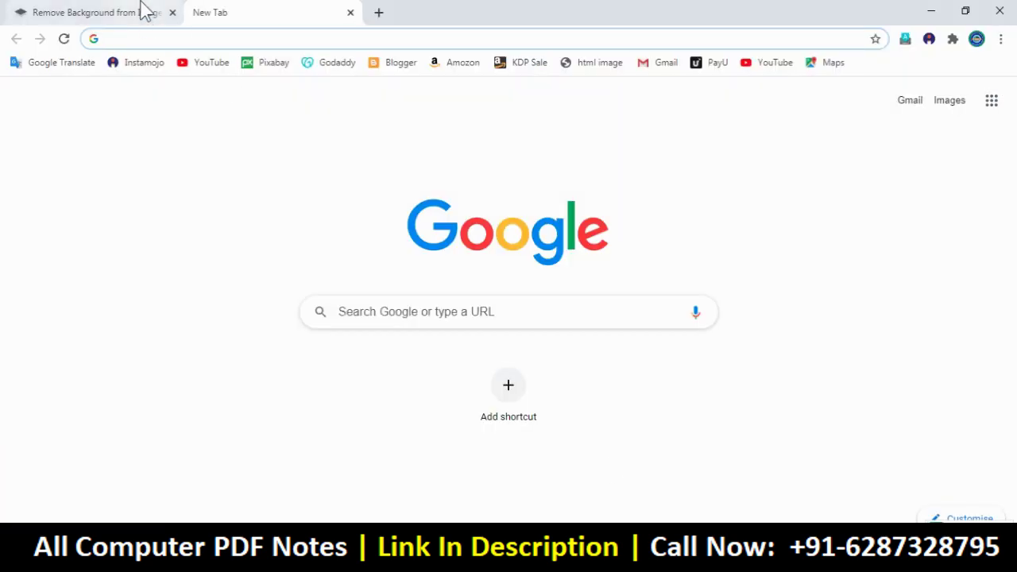
Step: Search Google for 'students imagew transparent background' after leaving Hindi input mode
text(stu)
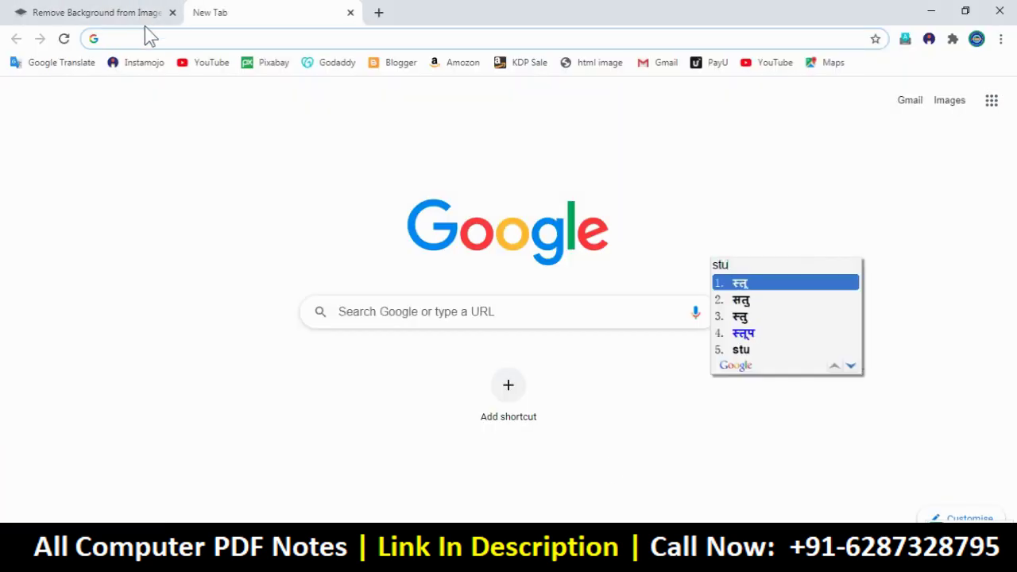
key(Escape)
text(stud)
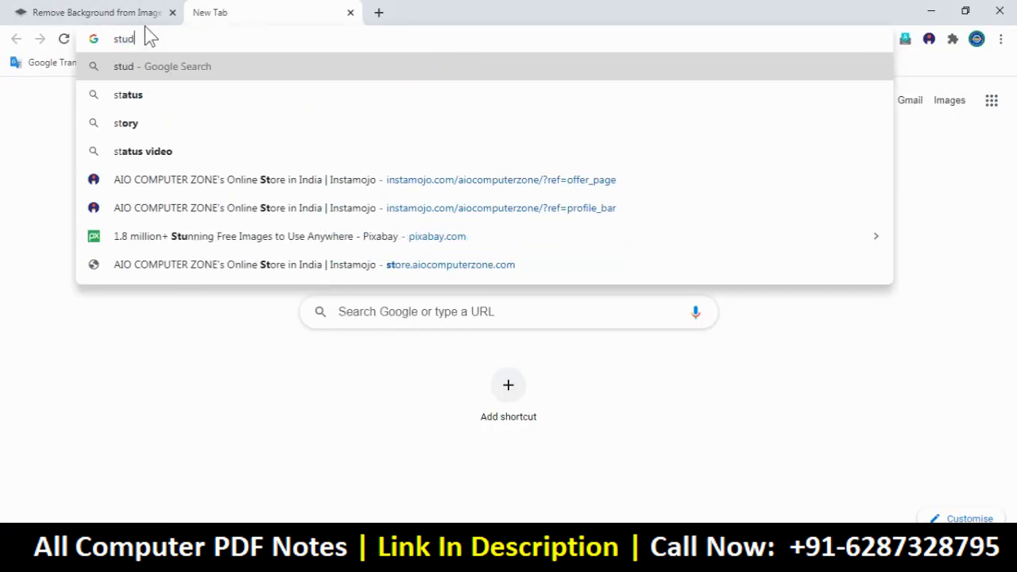
text(ents imagew)
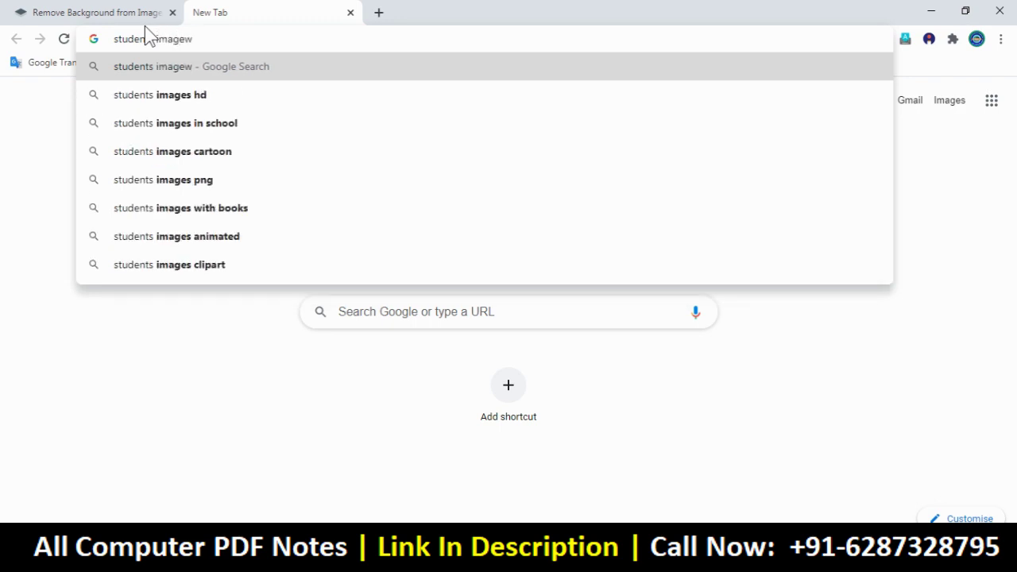
text( transpare)
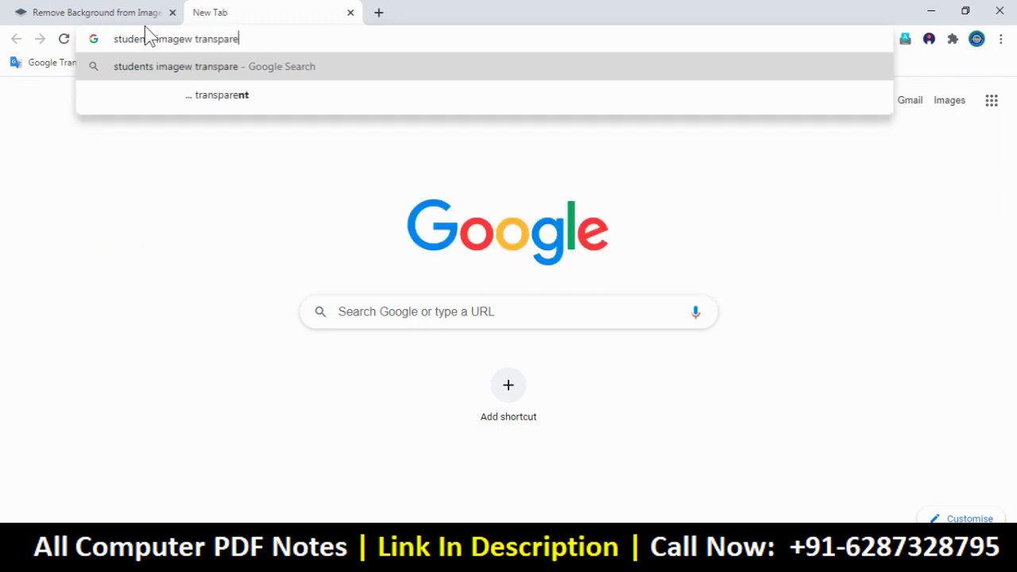
text(nt background)
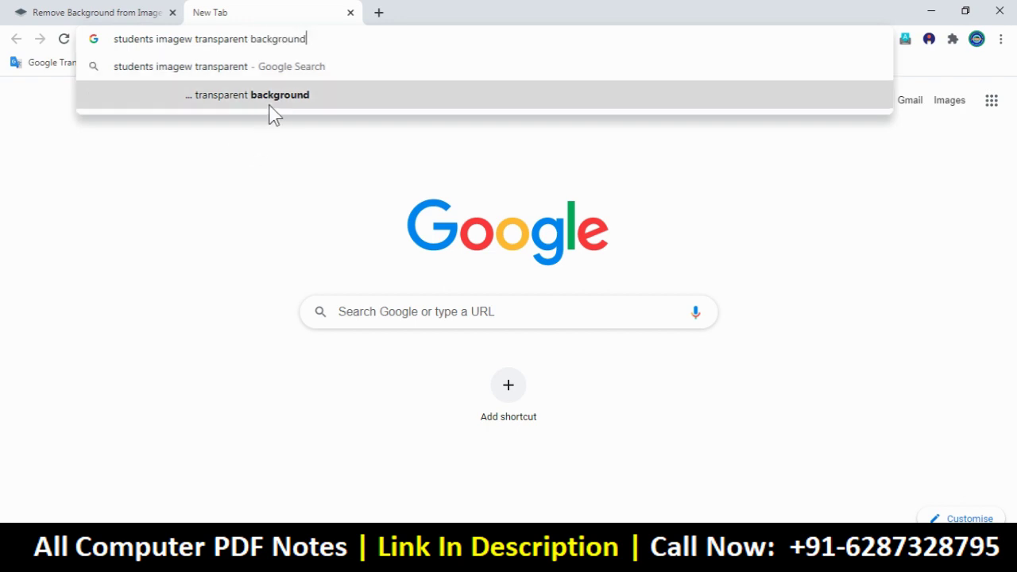
click(265, 97)
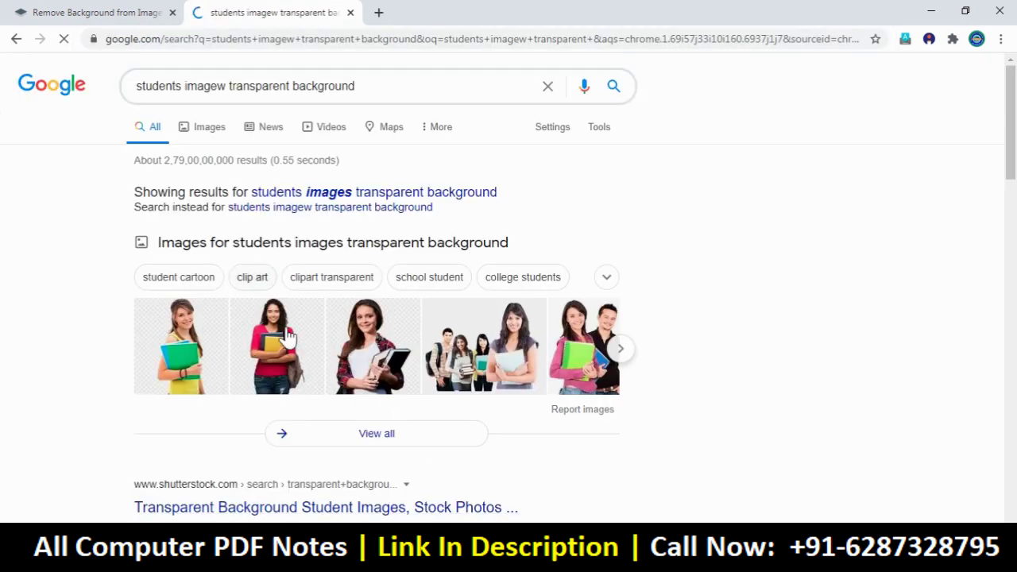
Step: Save the Google Images picture of the student girl holding books, then return to PowerPoint
click(358, 370)
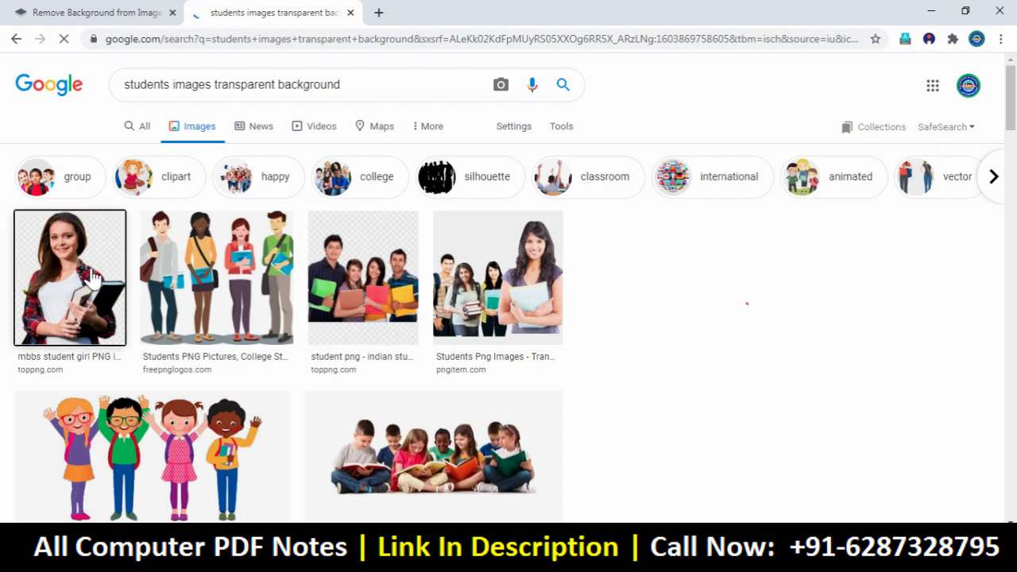
click(93, 279)
right_click(92, 271)
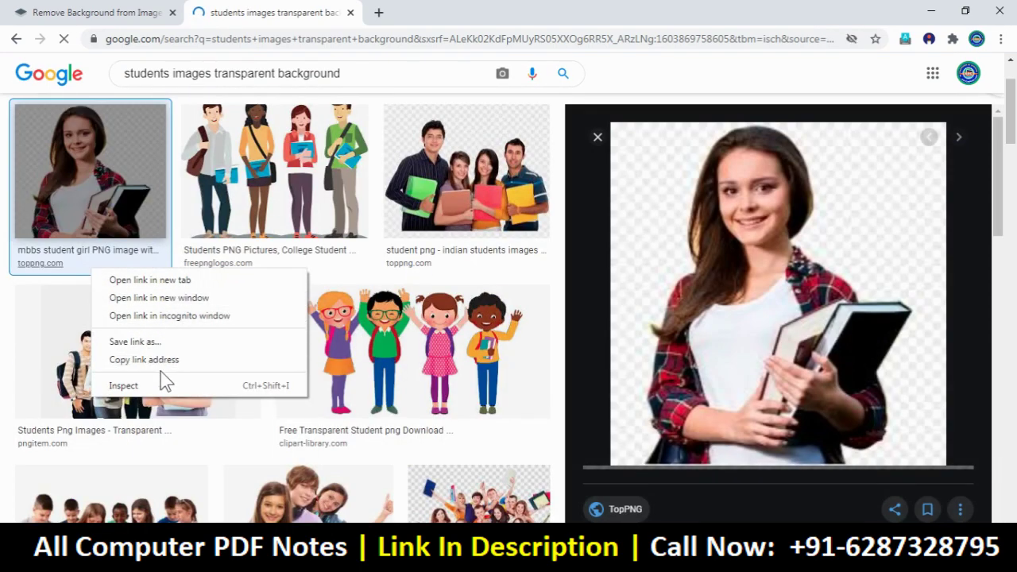
click(112, 248)
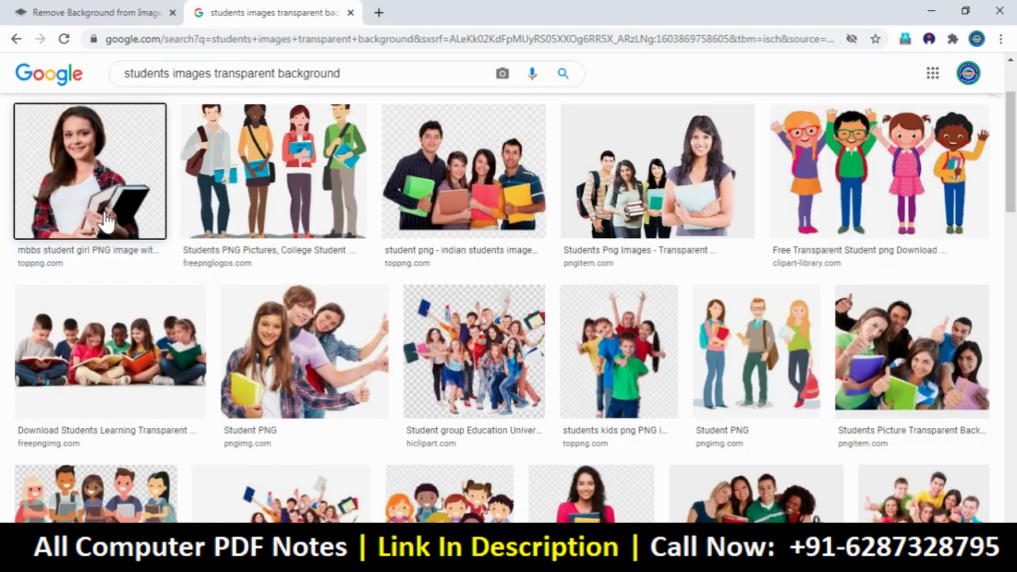
click(94, 170)
right_click(730, 278)
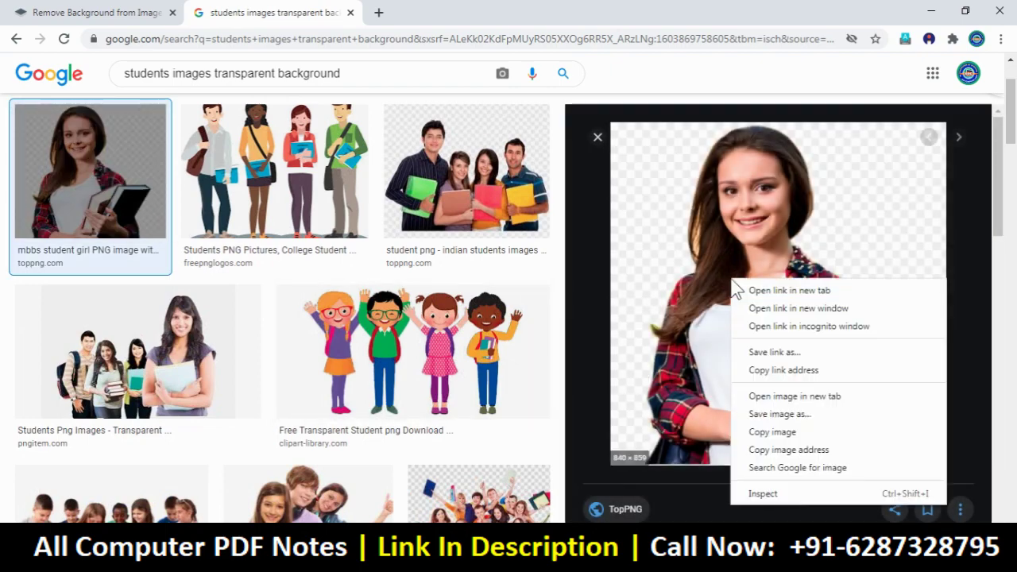
click(801, 416)
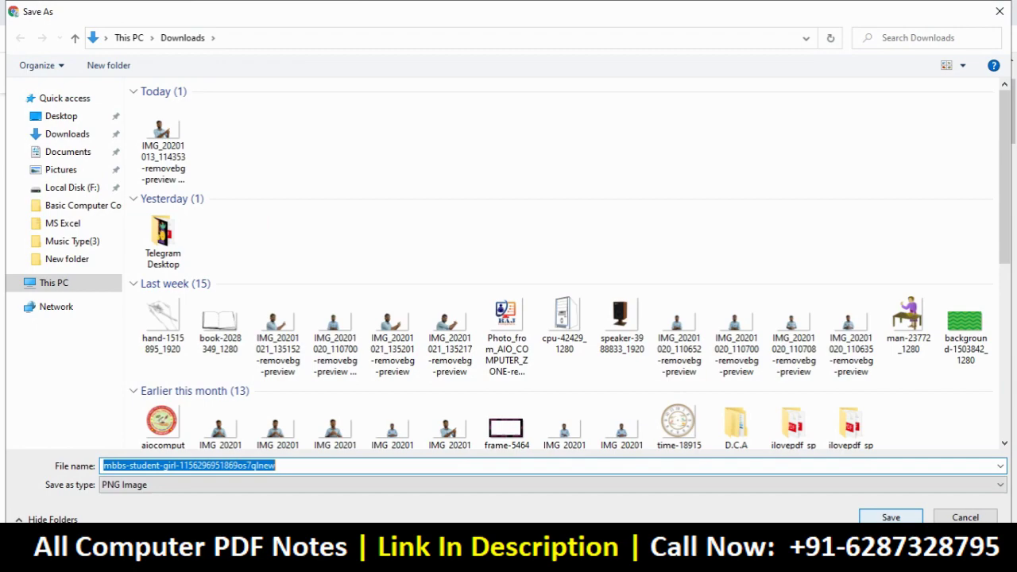
click(890, 515)
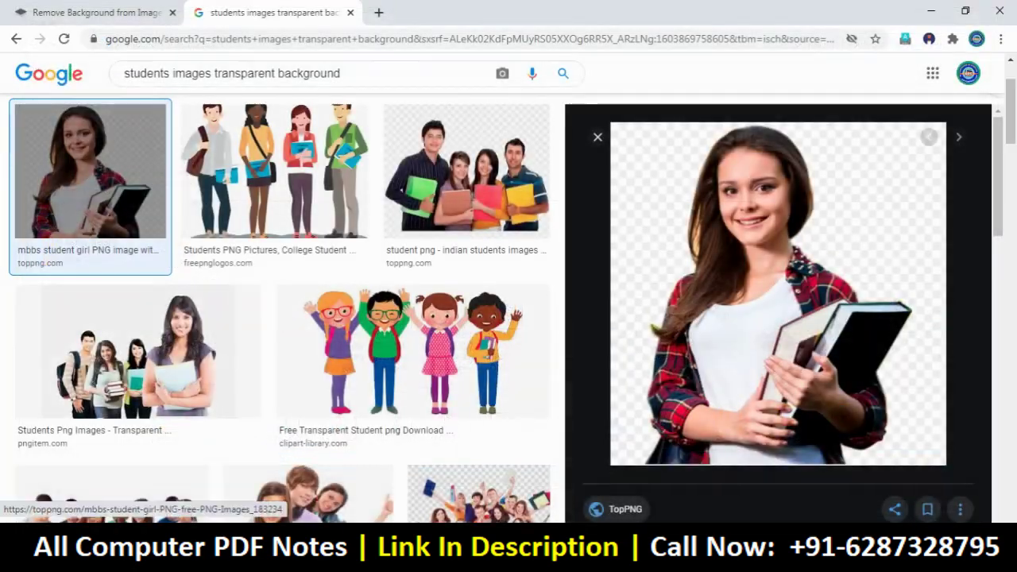
key(alt+Tab)
Step: Insert the student-girl picture from Downloads, remove it for its checkered background, and return to remove.bg
click(108, 27)
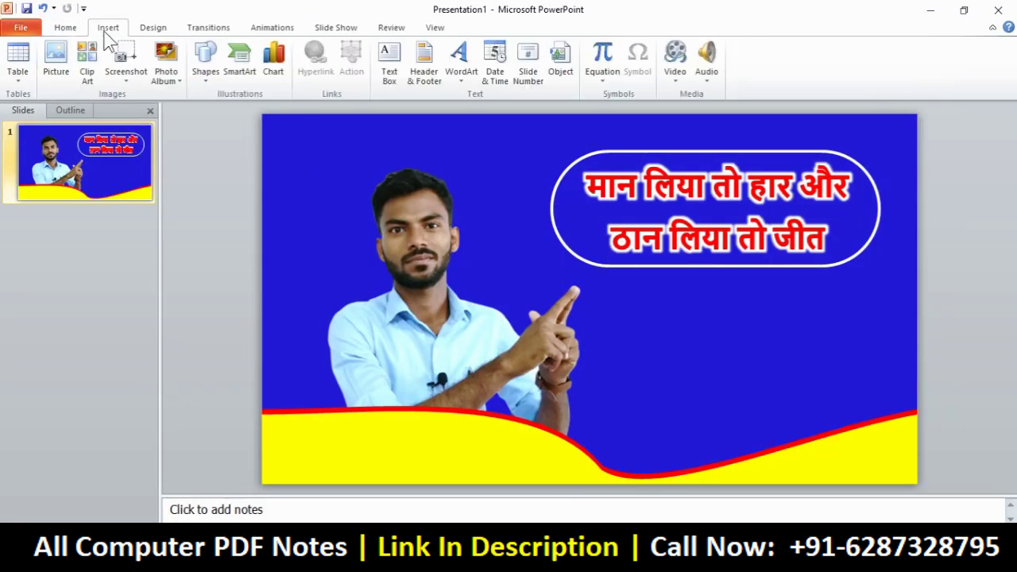
click(56, 56)
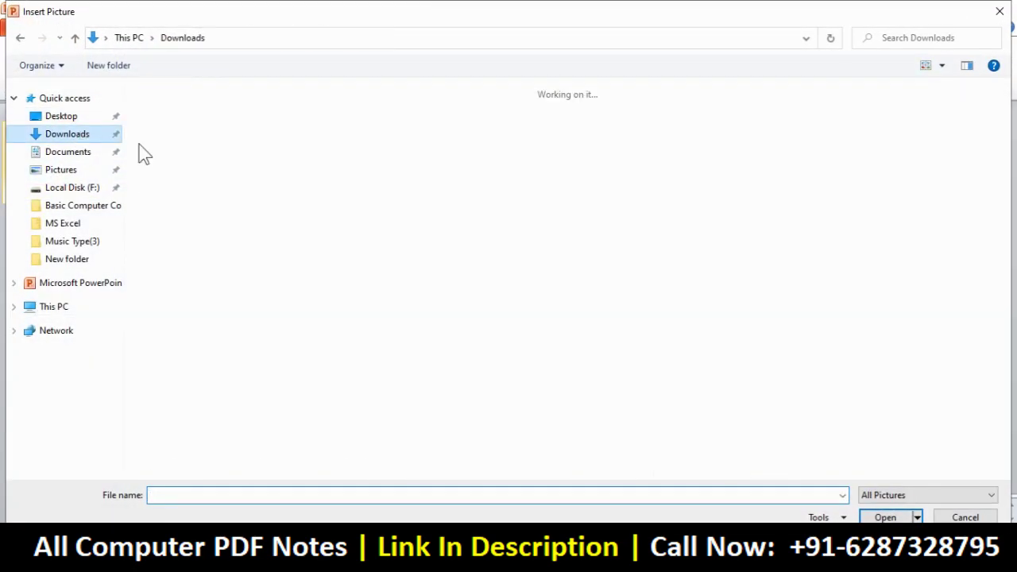
double_click(147, 158)
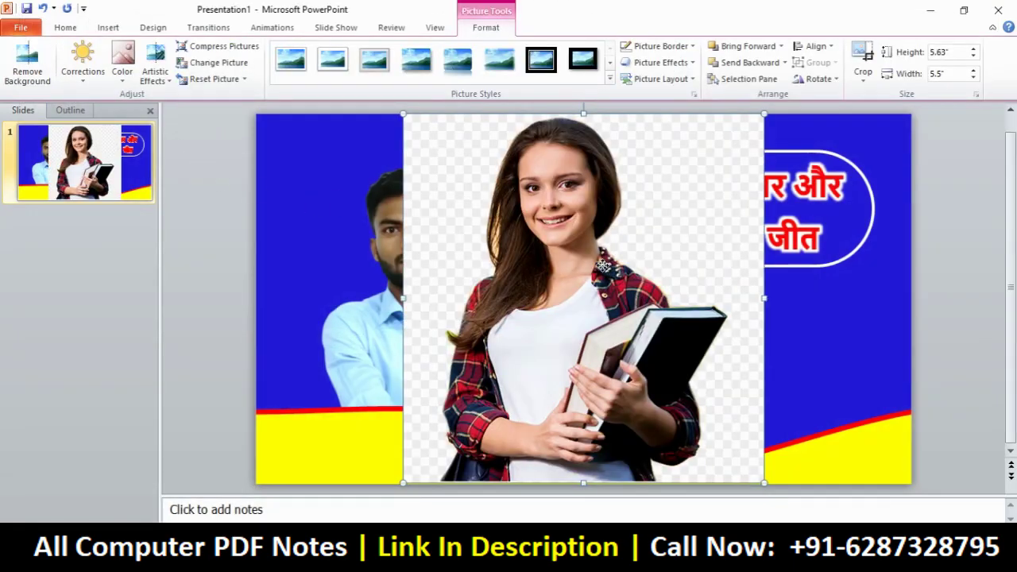
key(Delete)
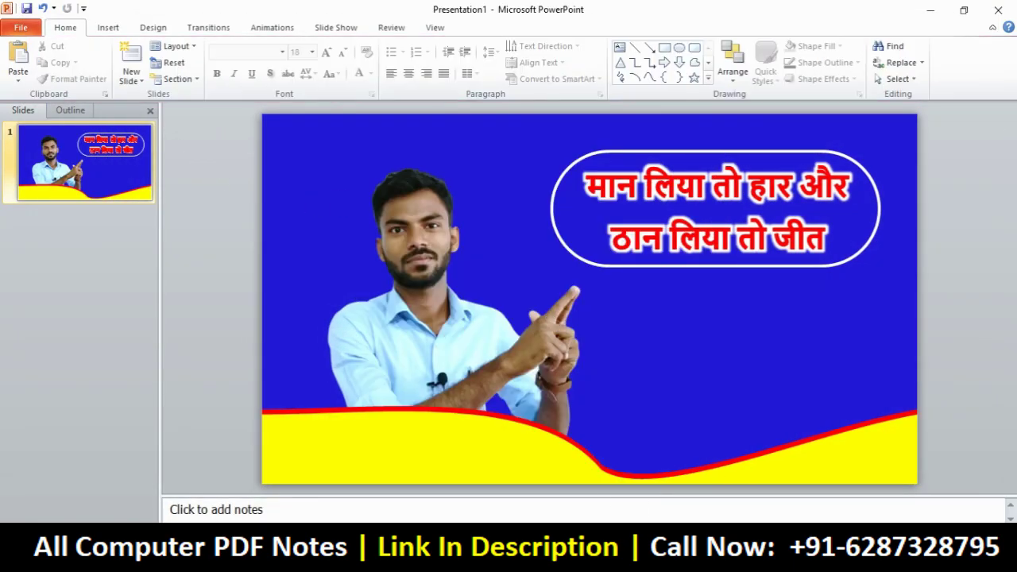
key(alt+Tab)
click(154, 9)
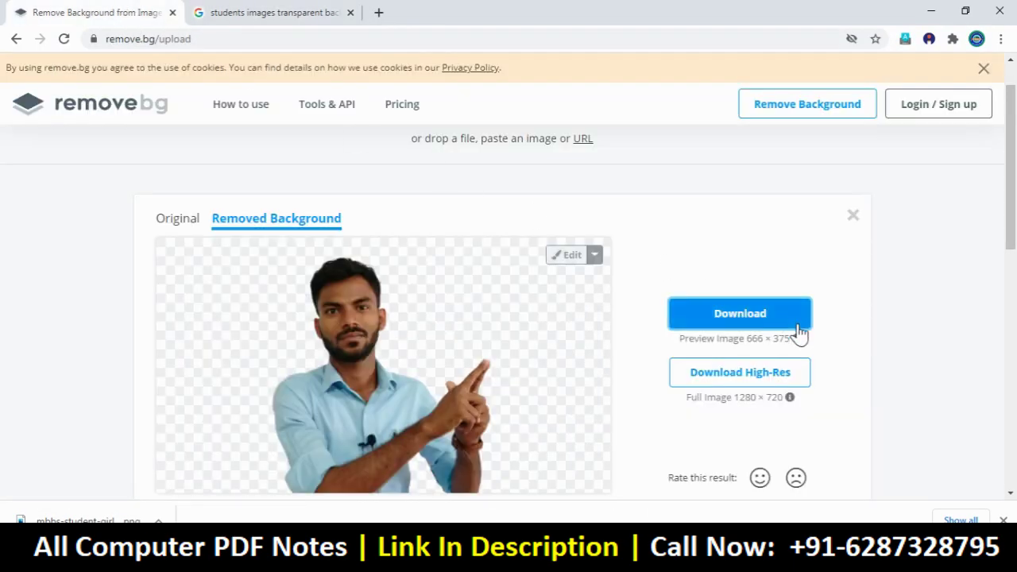
Step: Upload mbbs-student-girl from Downloads to remove.bg and download the background-free cut-out
scroll(567, 275, up, 1)
click(509, 154)
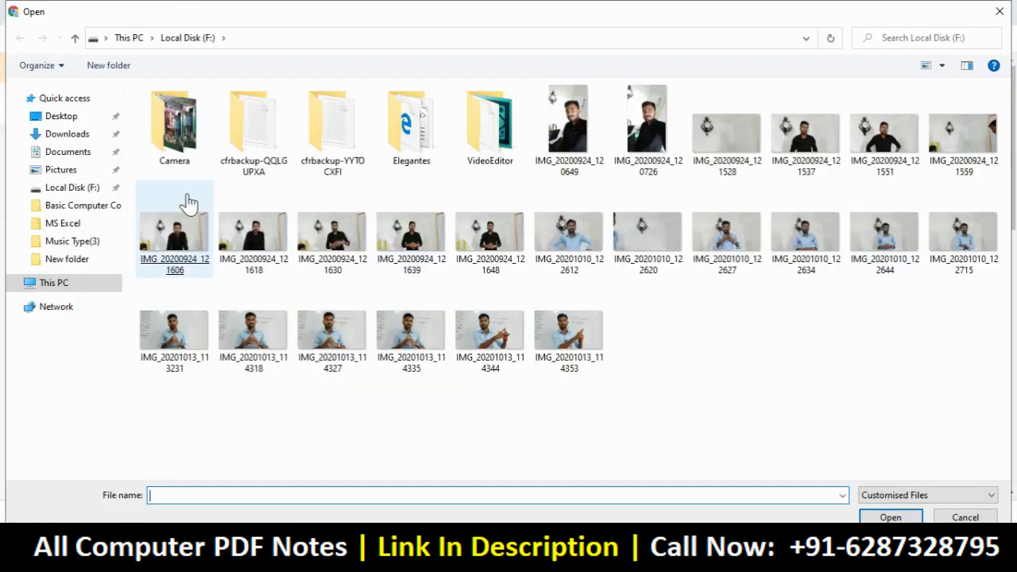
click(81, 134)
click(169, 150)
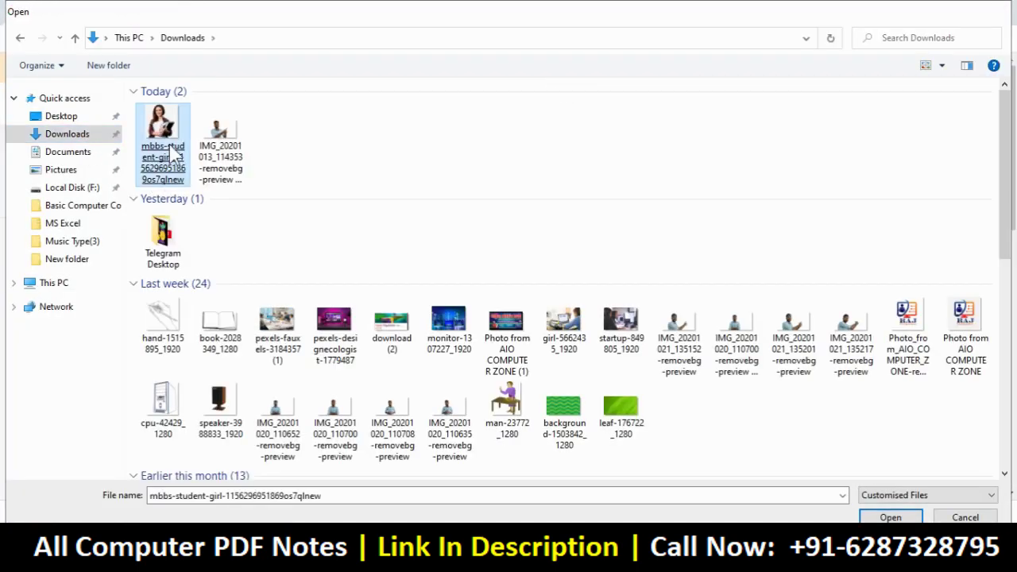
double_click(169, 151)
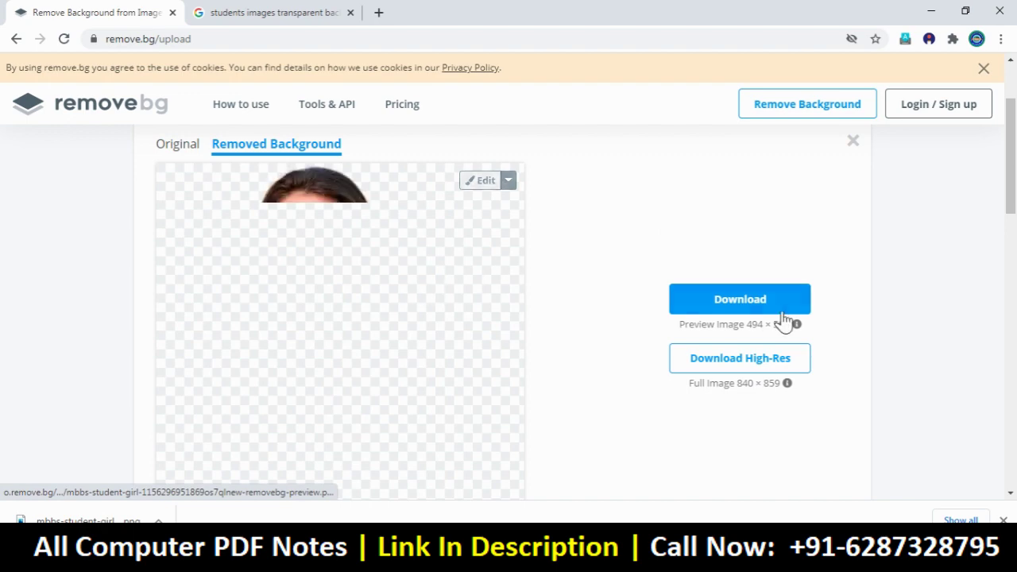
click(775, 307)
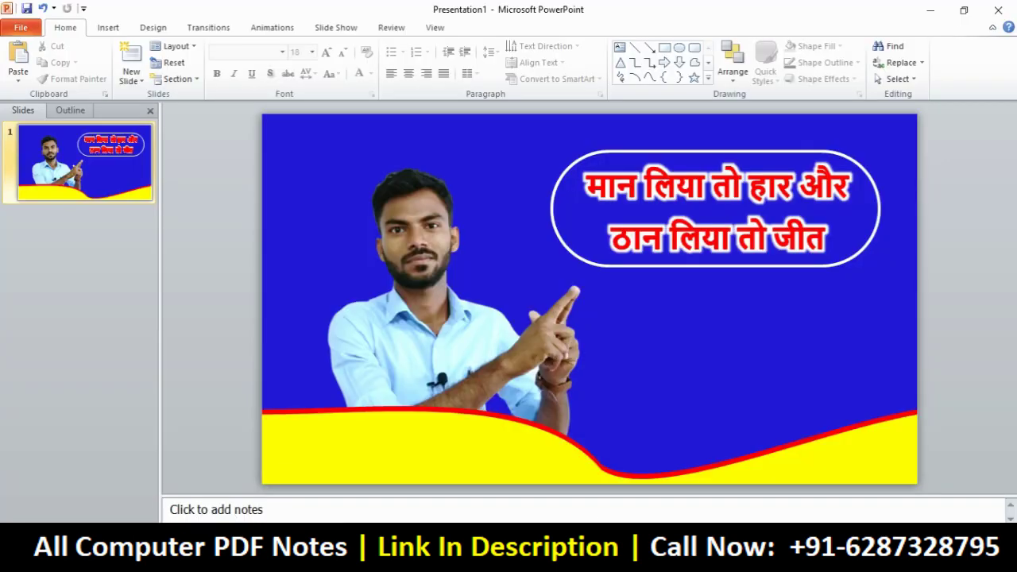
Step: Insert the background-free student cut-out from the Downloads folder
click(106, 29)
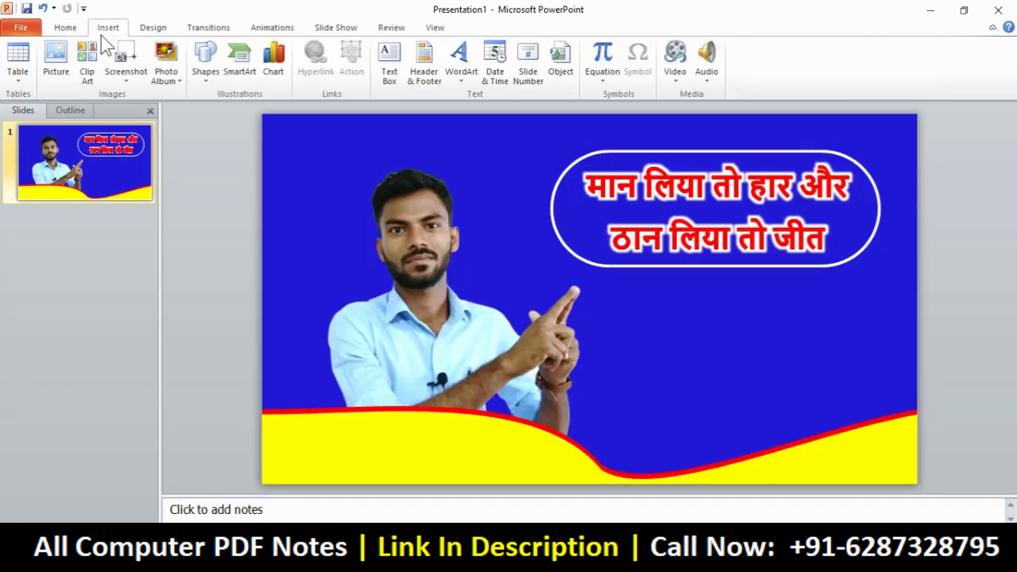
click(62, 73)
click(68, 134)
double_click(170, 159)
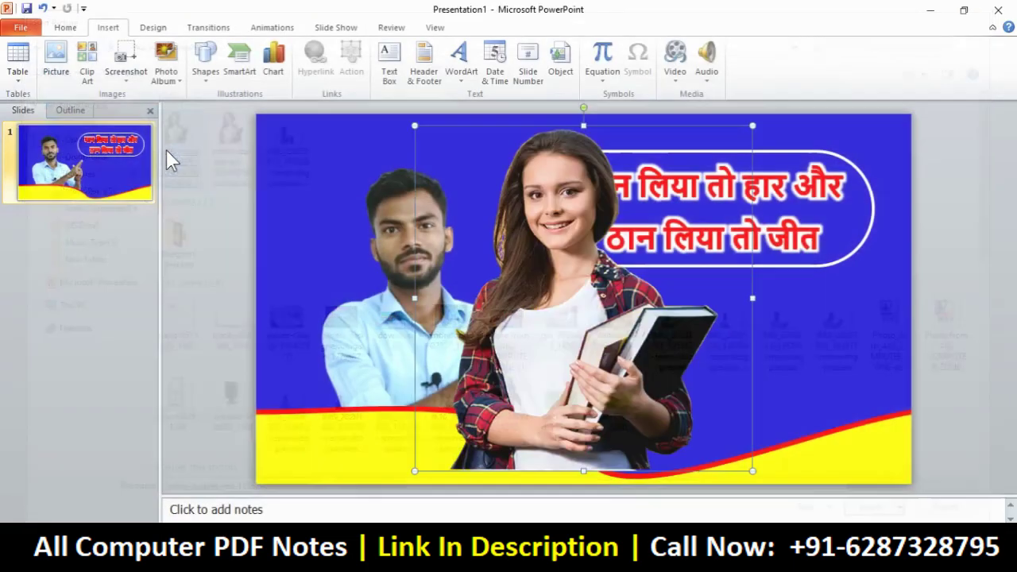
Step: Resize the student picture to about 3 inches and place it at lower right below the headline
click(754, 116)
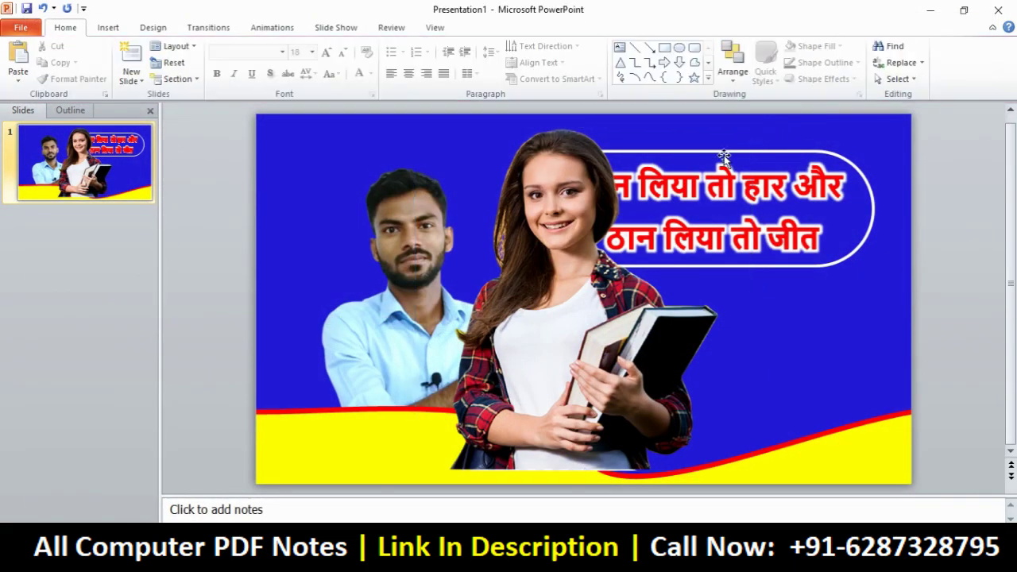
click(725, 157)
drag(752, 125, 557, 354)
drag(509, 393, 778, 330)
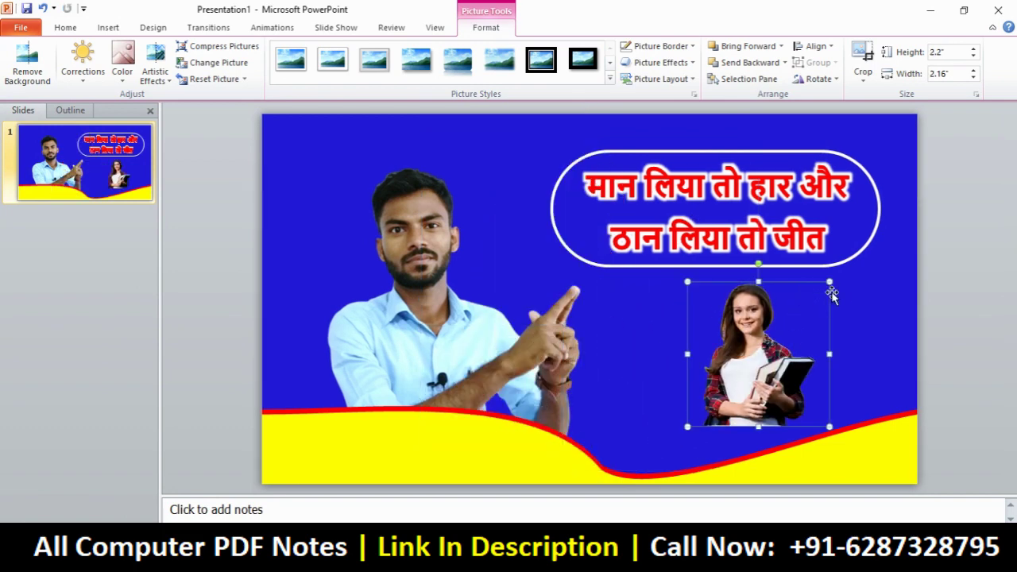
drag(830, 294, 874, 232)
drag(834, 299, 824, 344)
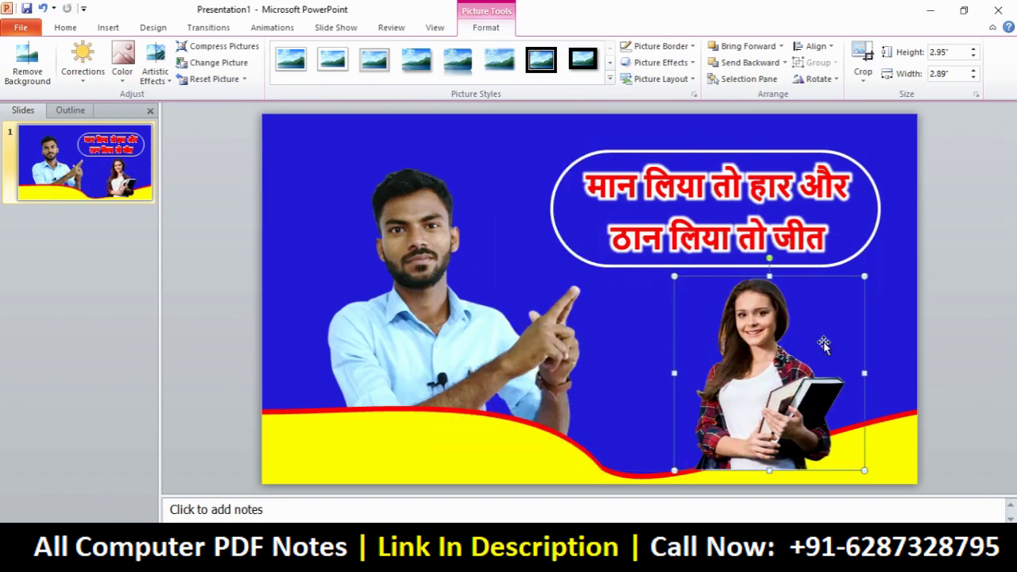
Step: Send the student picture to the back behind the yellow wave and fine-tune its position
click(784, 62)
click(755, 96)
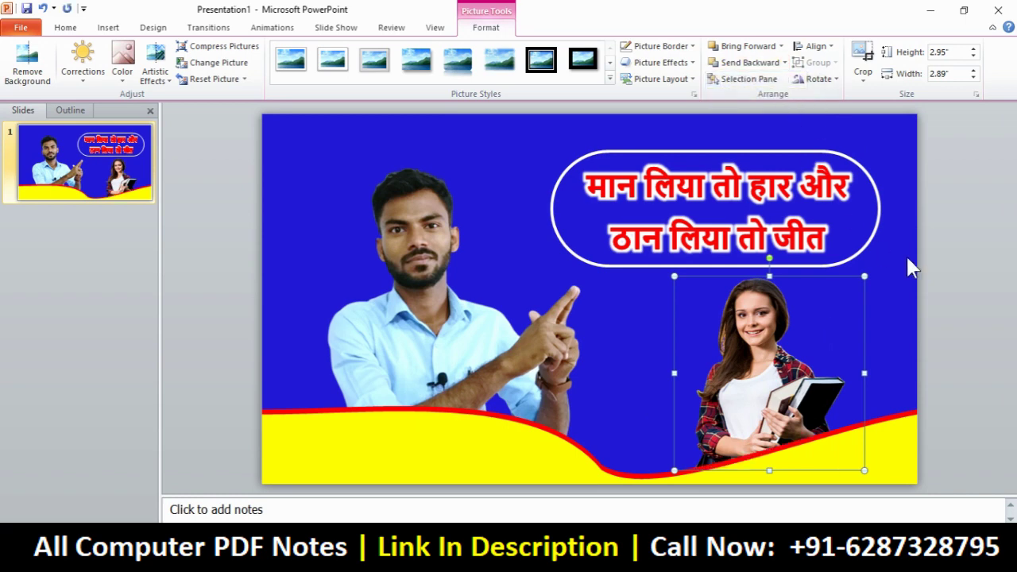
key(Down)
key(Right)
key(Right)
key(Right)
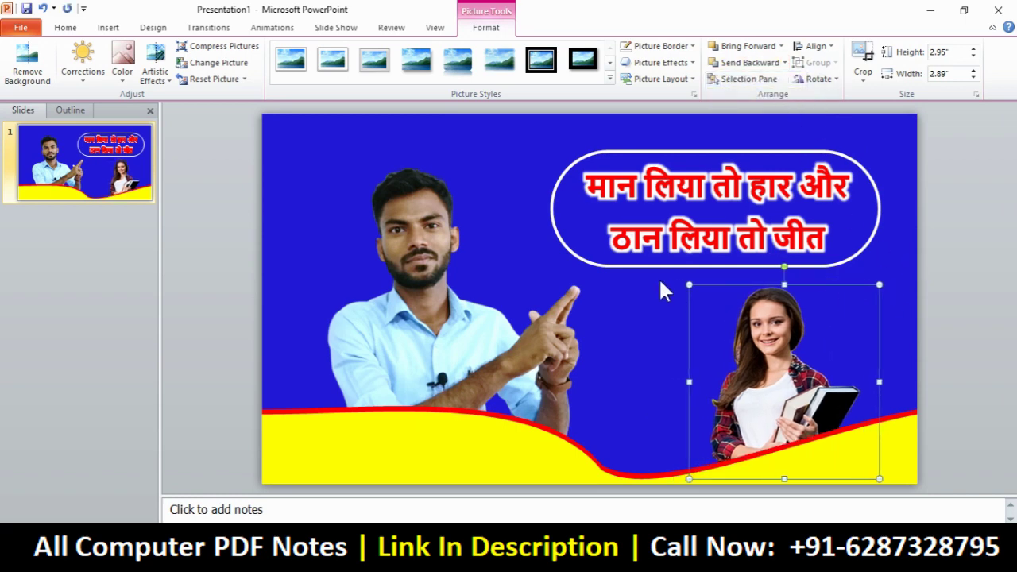
drag(690, 282, 678, 274)
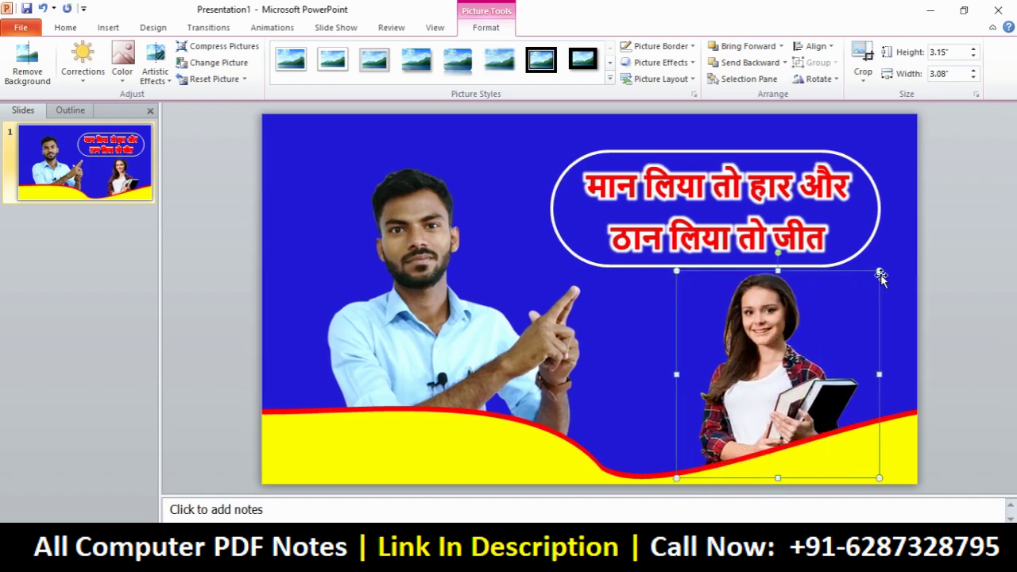
drag(879, 271, 873, 286)
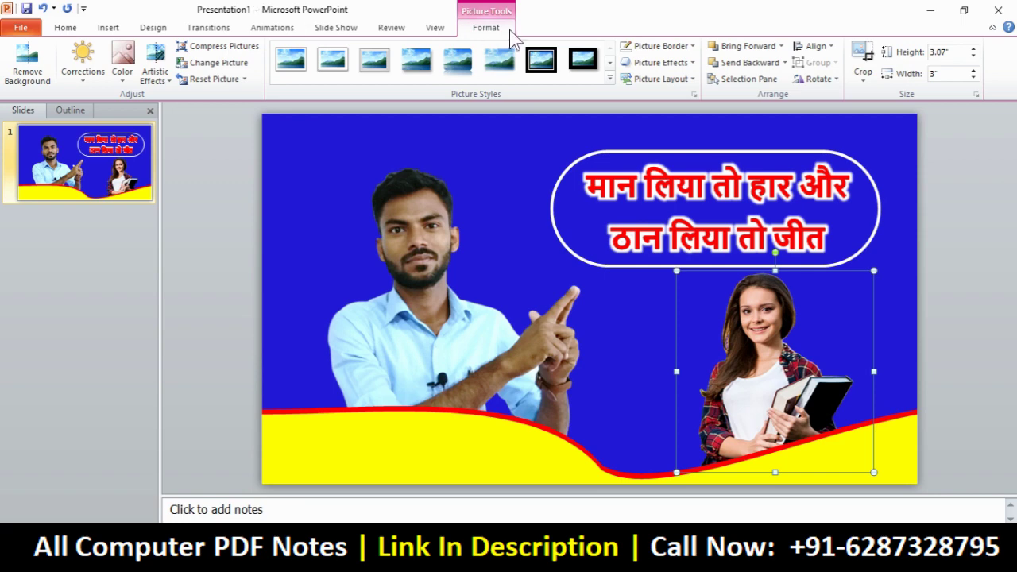
click(82, 62)
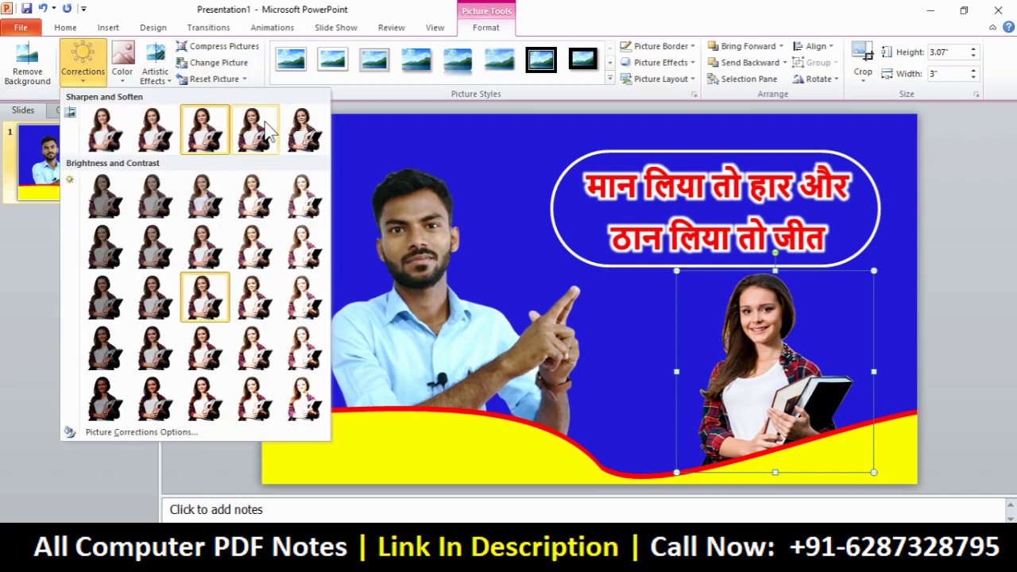
click(122, 63)
click(122, 64)
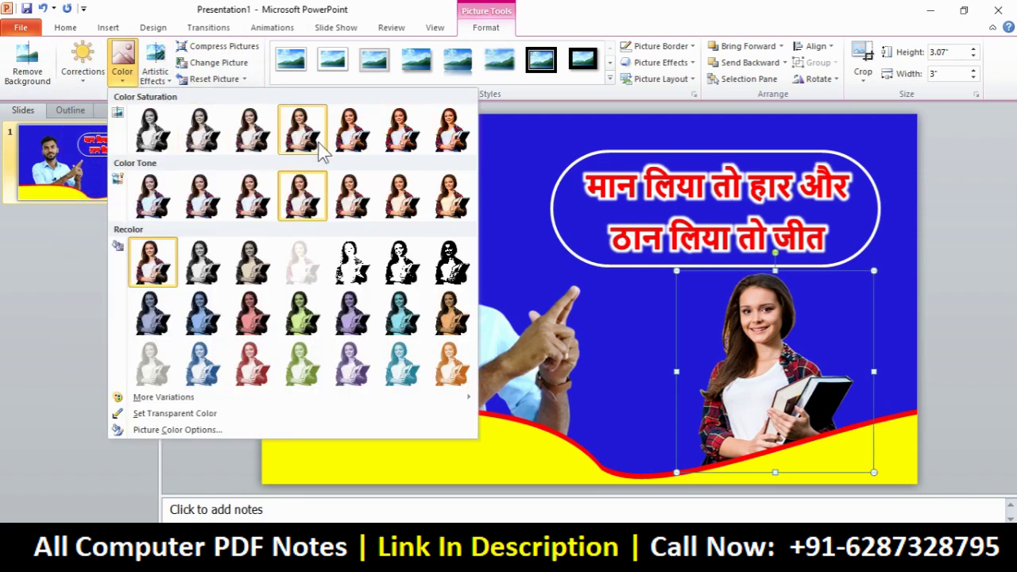
key(Escape)
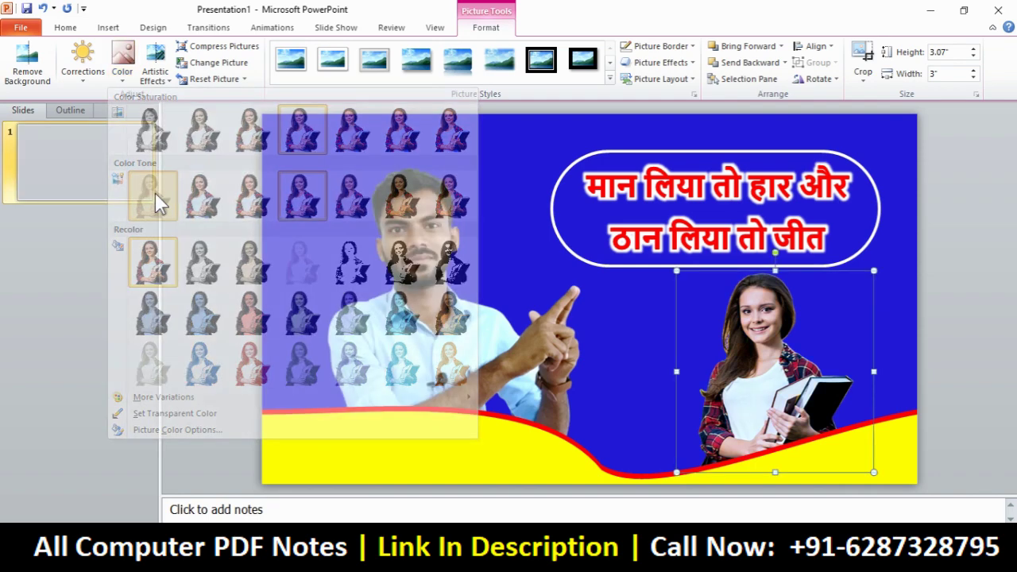
click(123, 63)
click(83, 64)
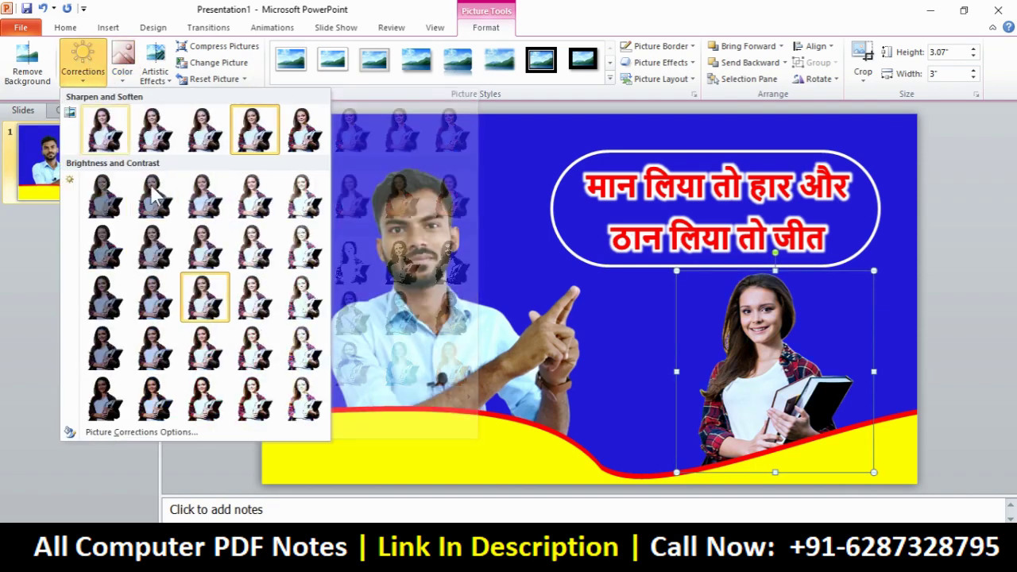
click(950, 340)
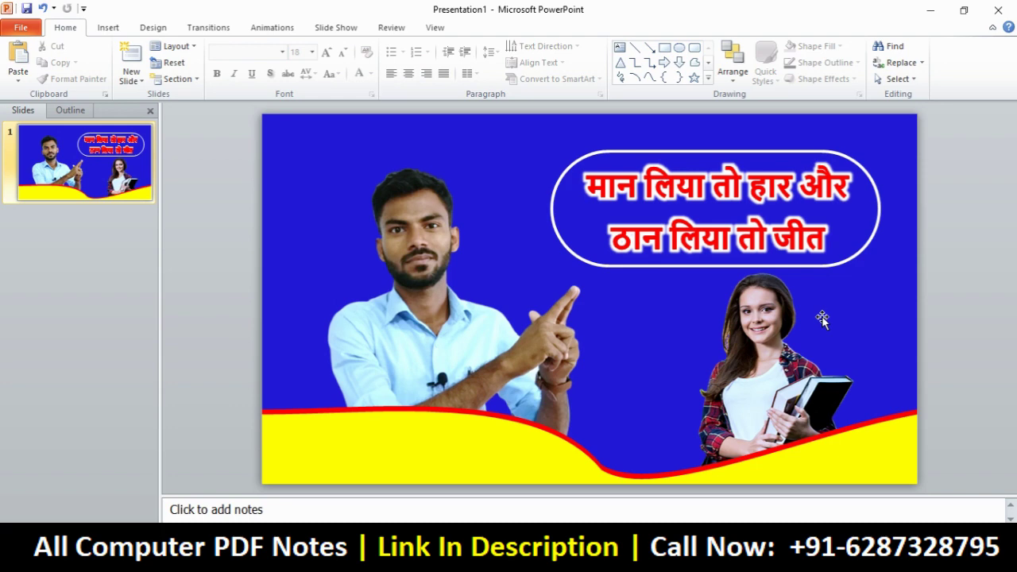
click(550, 204)
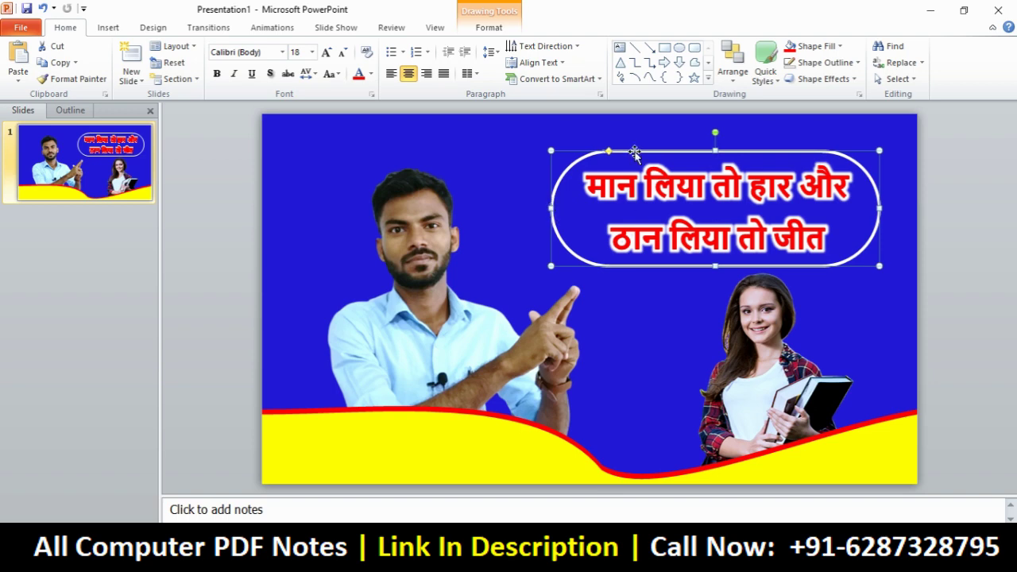
Step: Duplicate the Hindi headline pill and nudge the copy left and up
ctrl+drag(635, 151, 651, 157)
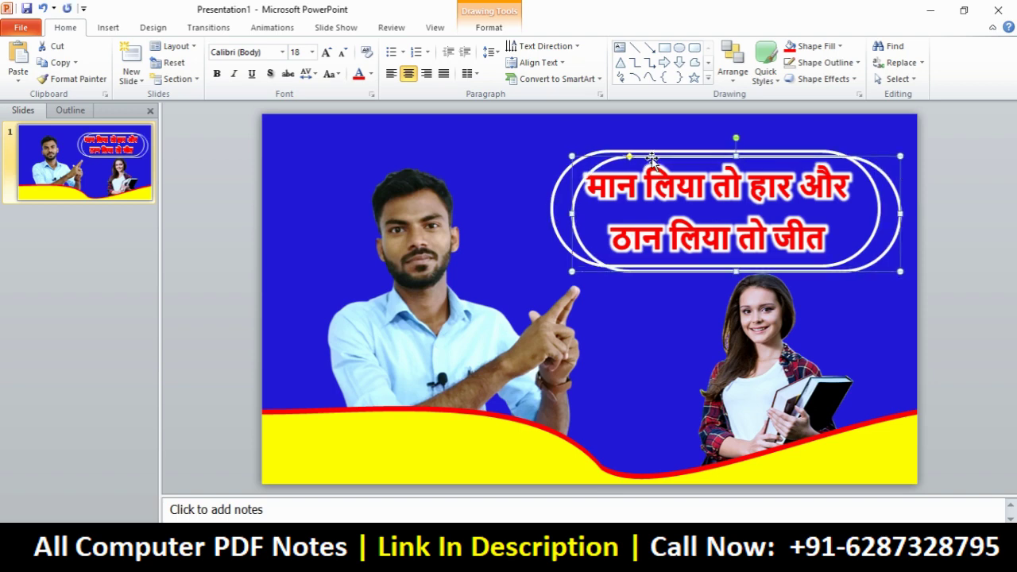
key(Left)
key(Left)
key(Left)
key(Left)
key(Left)
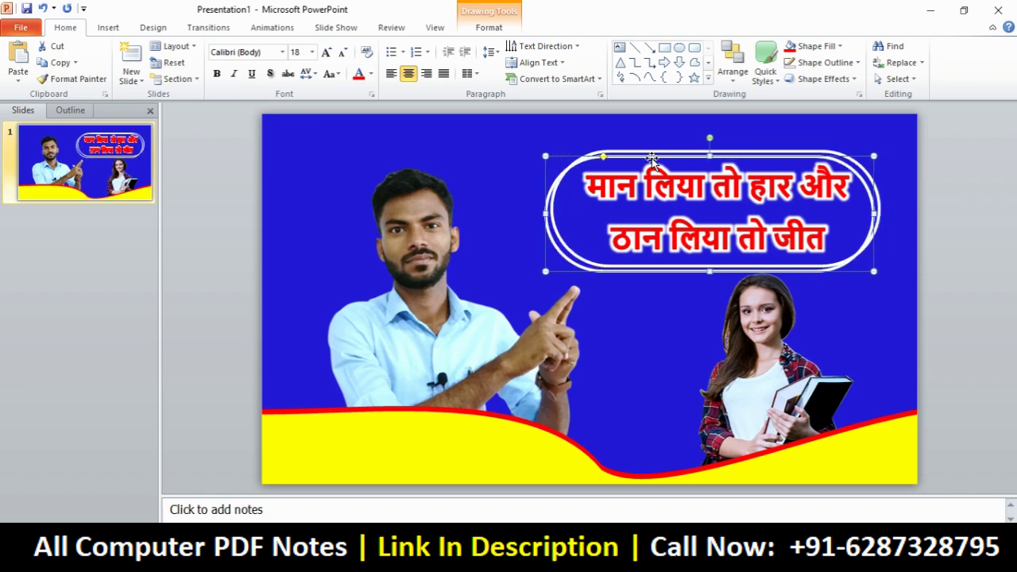
key(Up)
key(Up)
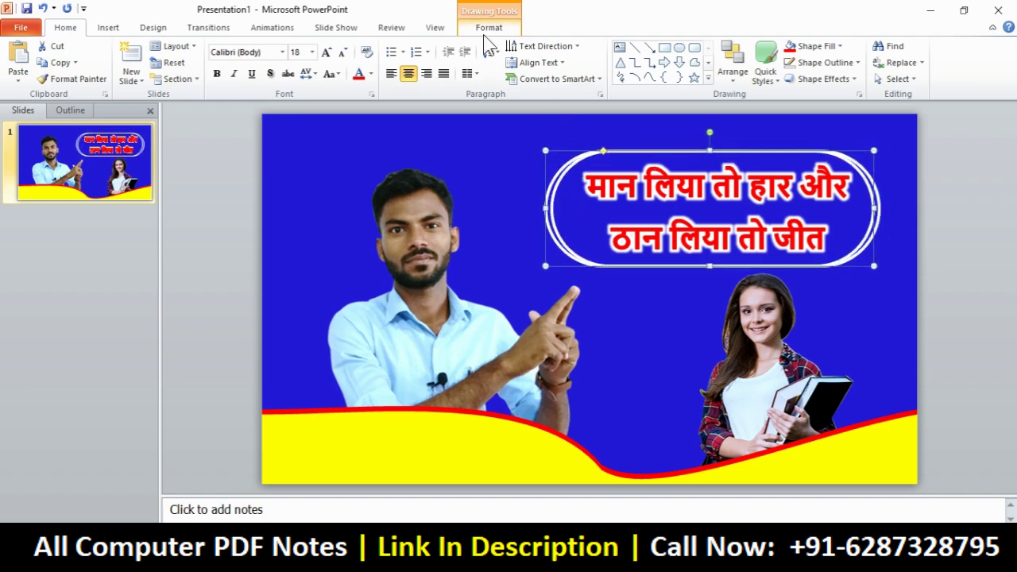
Step: Change the duplicate pill's outline colour to red
click(489, 27)
click(521, 62)
click(524, 47)
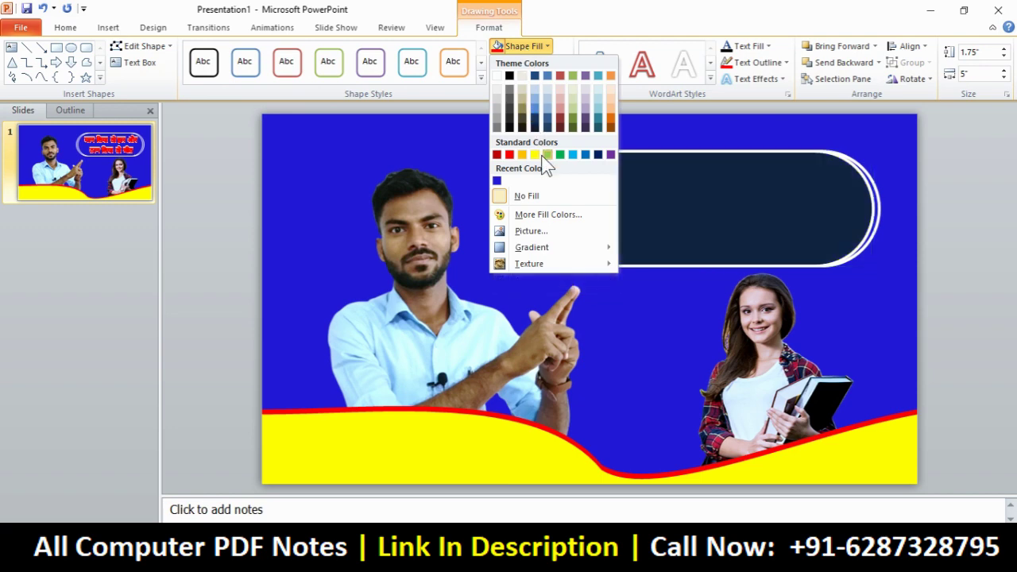
click(540, 46)
click(537, 64)
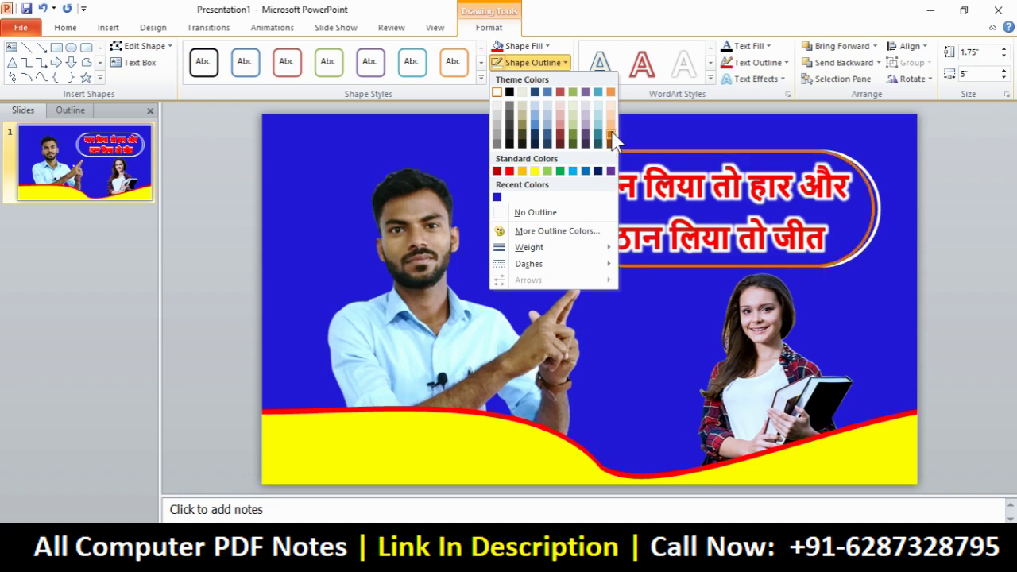
click(509, 171)
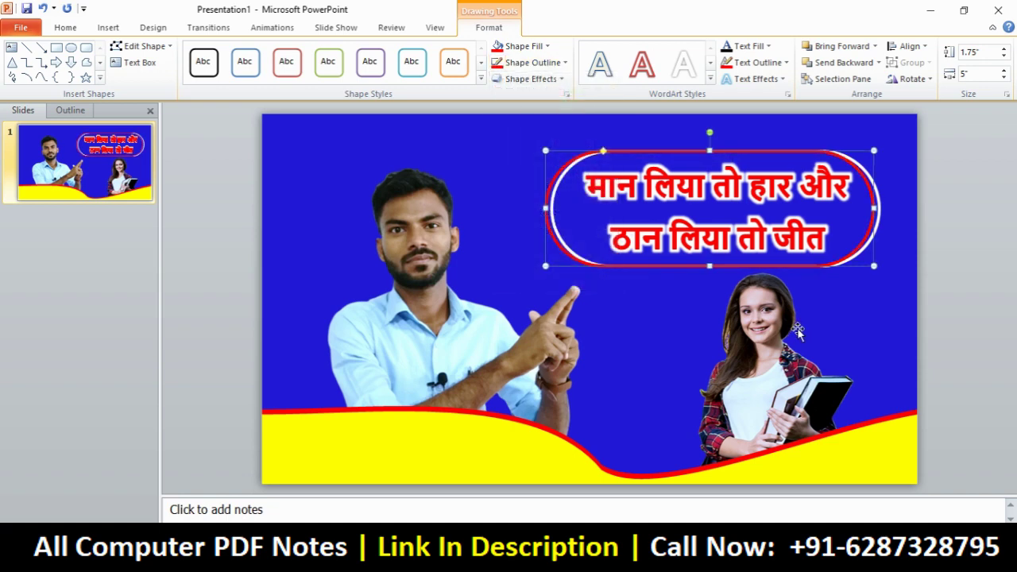
Step: Nudge the copy right and make its red outline 6 pt thick
key(Right)
key(Right)
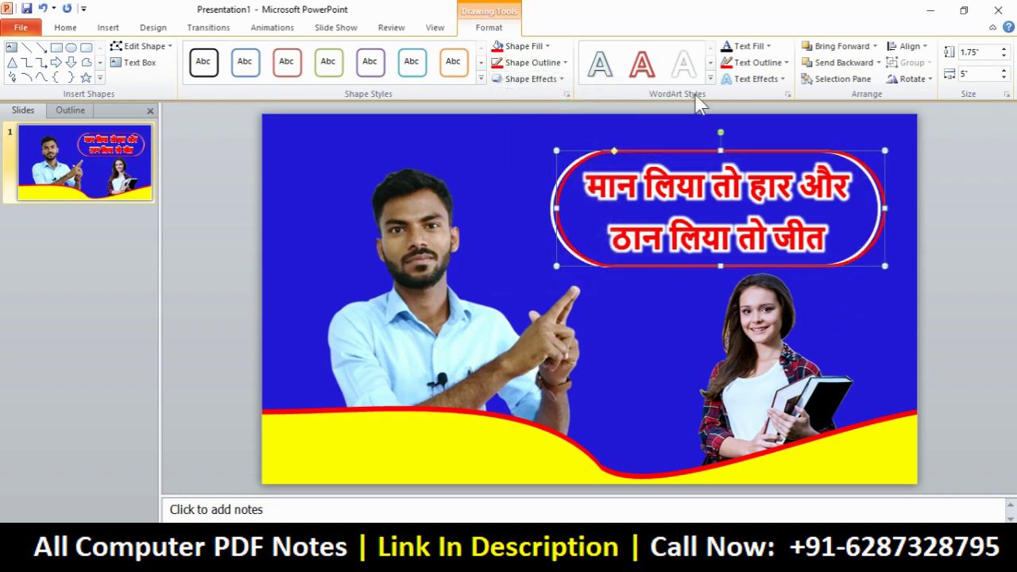
click(531, 62)
mouse_move(529, 247)
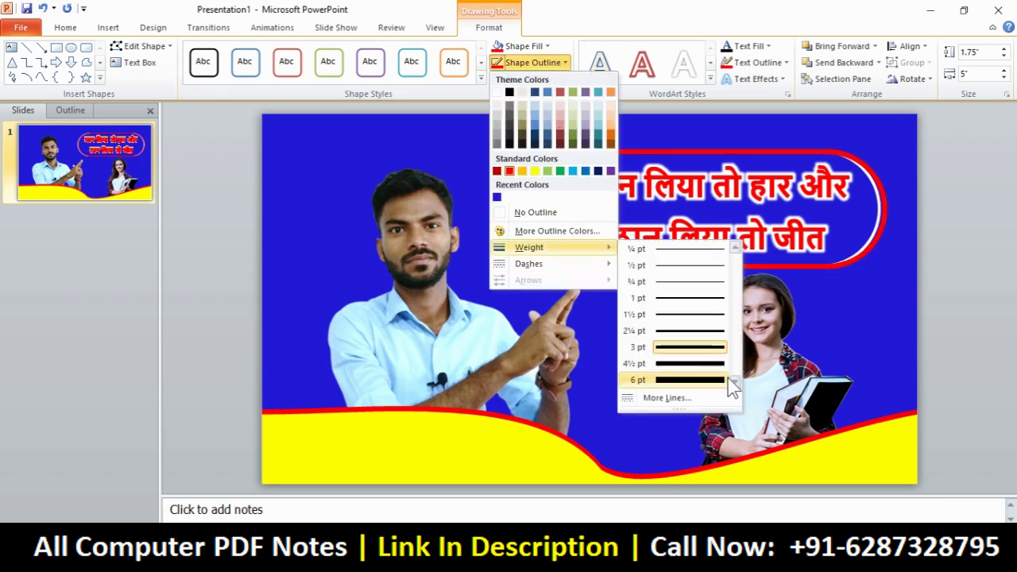
click(719, 380)
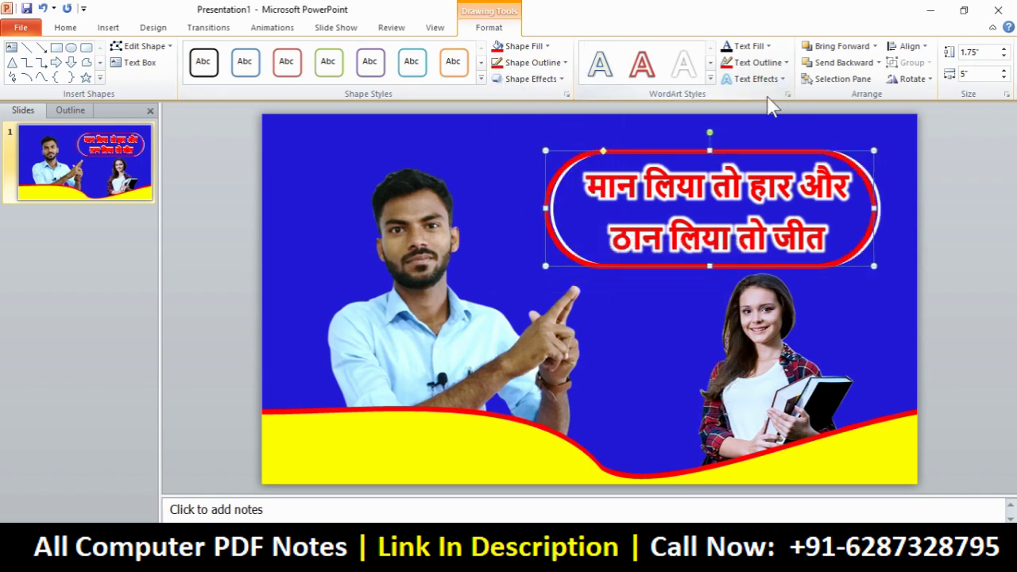
click(944, 197)
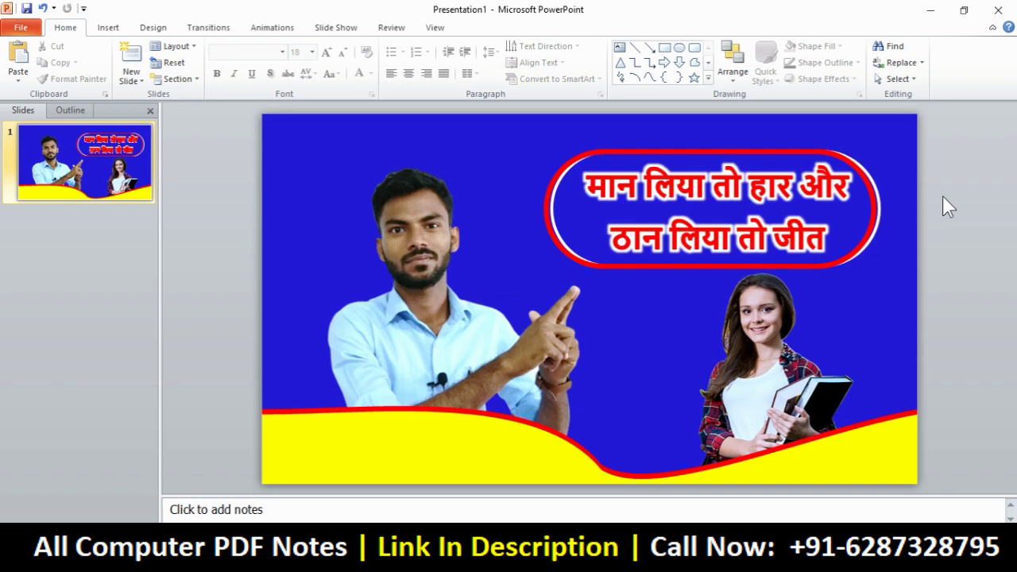
Step: Open the Shapes gallery from the Insert tab, closing and reopening it once
click(99, 27)
click(205, 76)
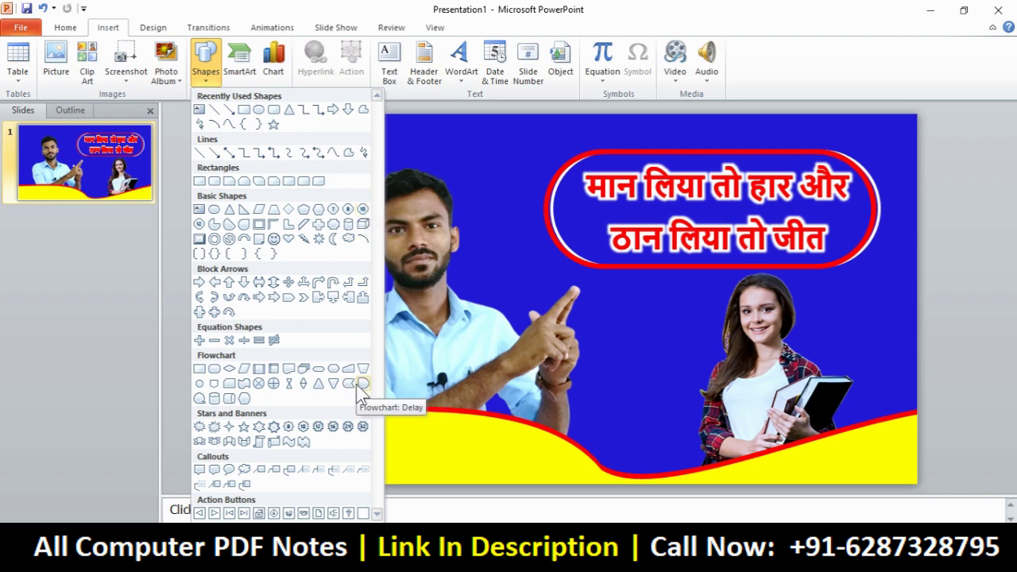
click(965, 311)
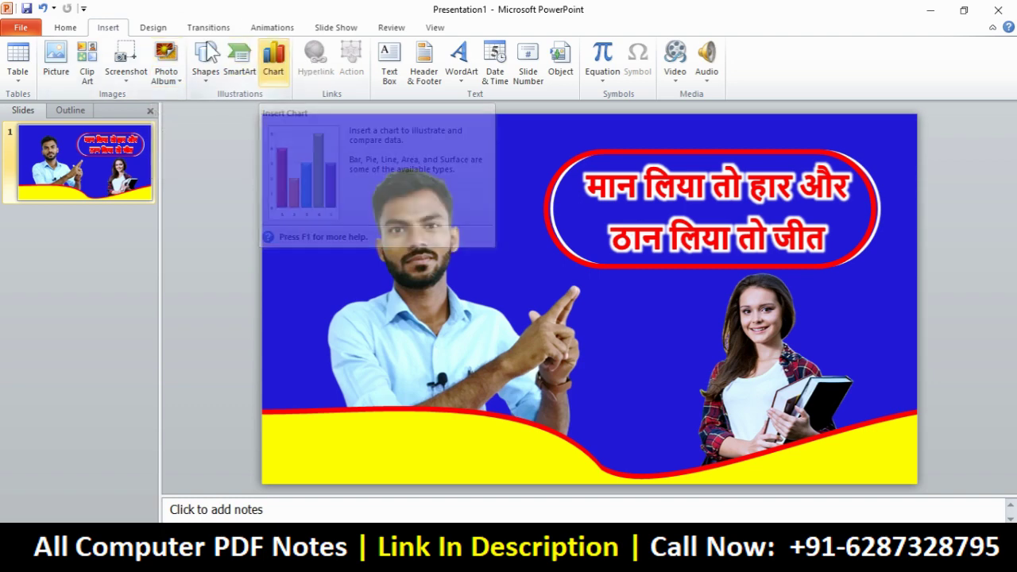
click(80, 30)
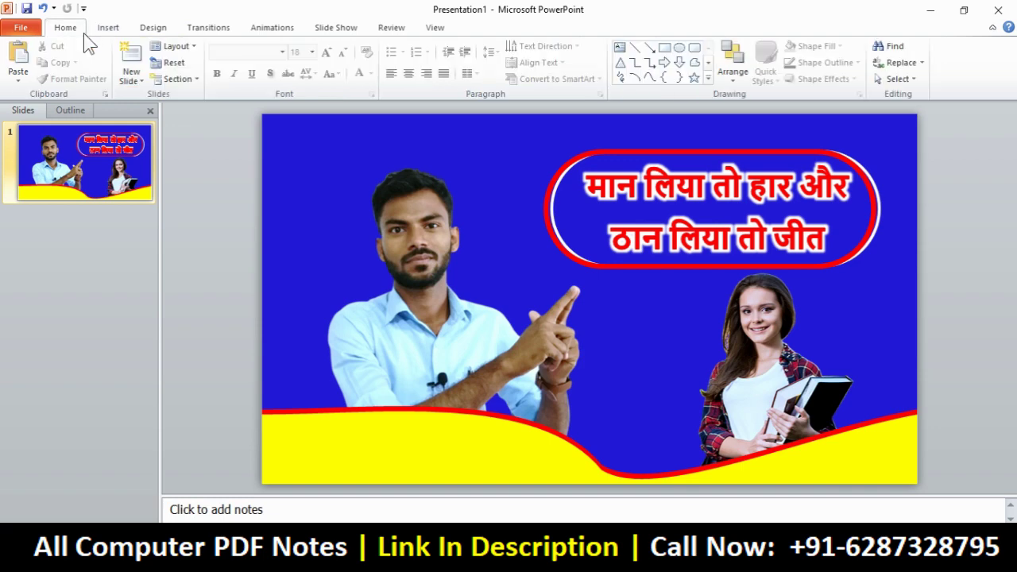
click(97, 32)
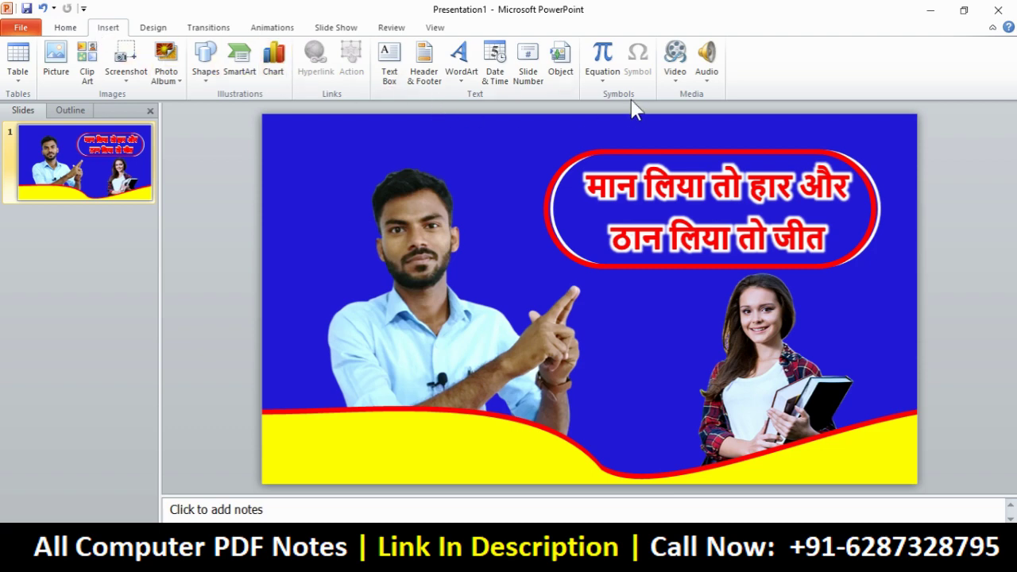
click(205, 62)
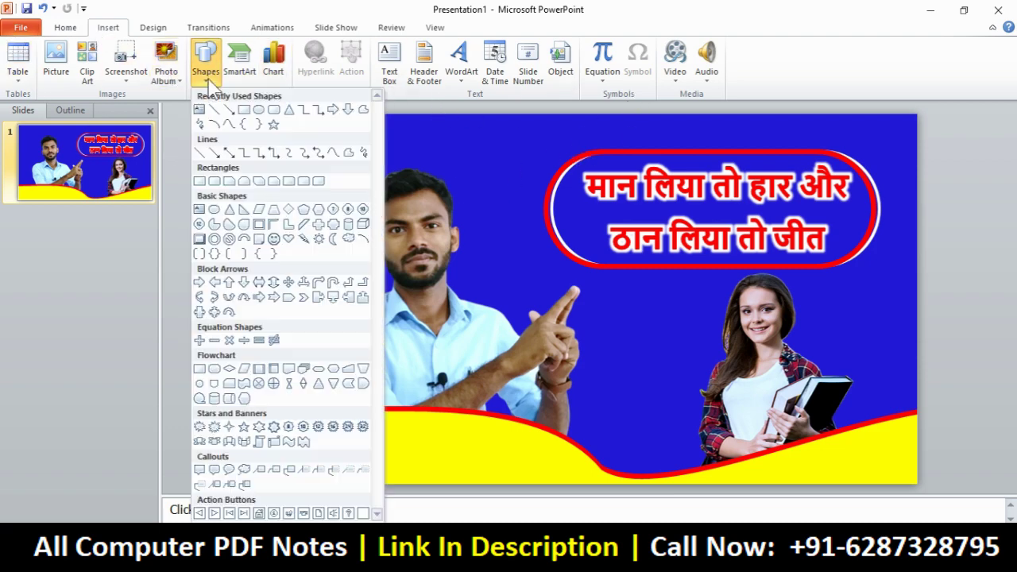
Step: Draw a small text box near the slide's top-left, then discard it
click(201, 111)
drag(278, 185, 350, 209)
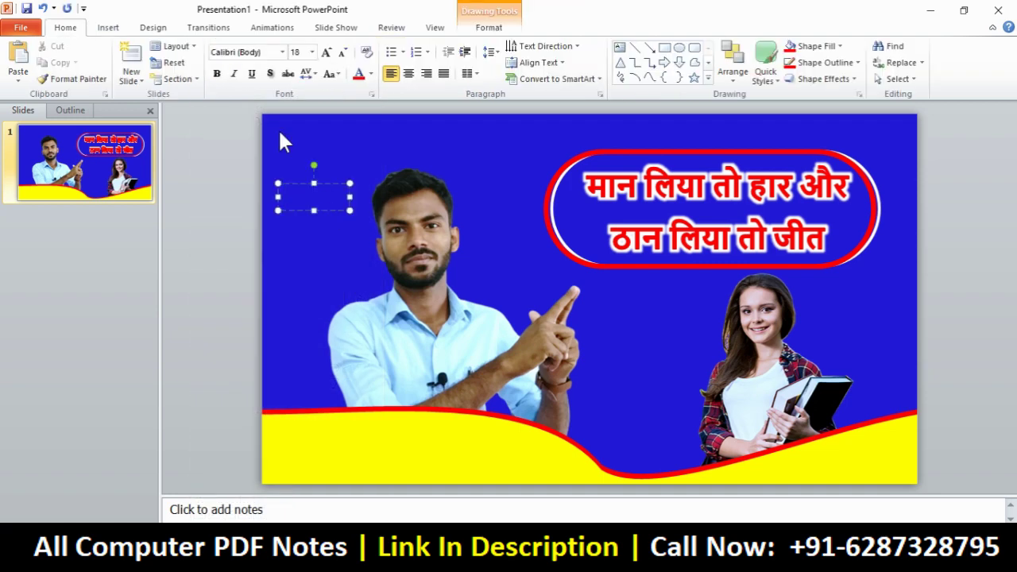
click(97, 29)
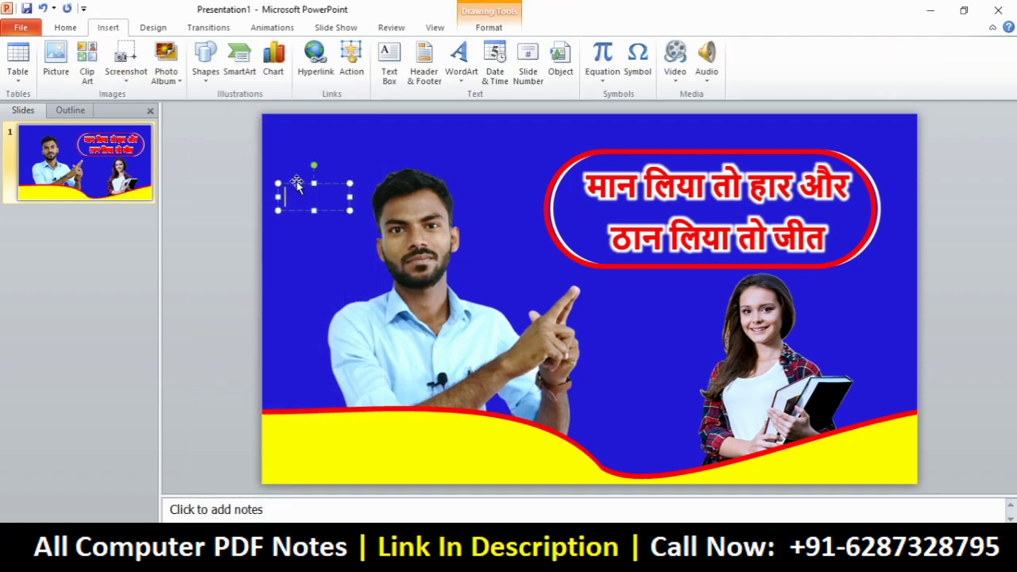
click(300, 191)
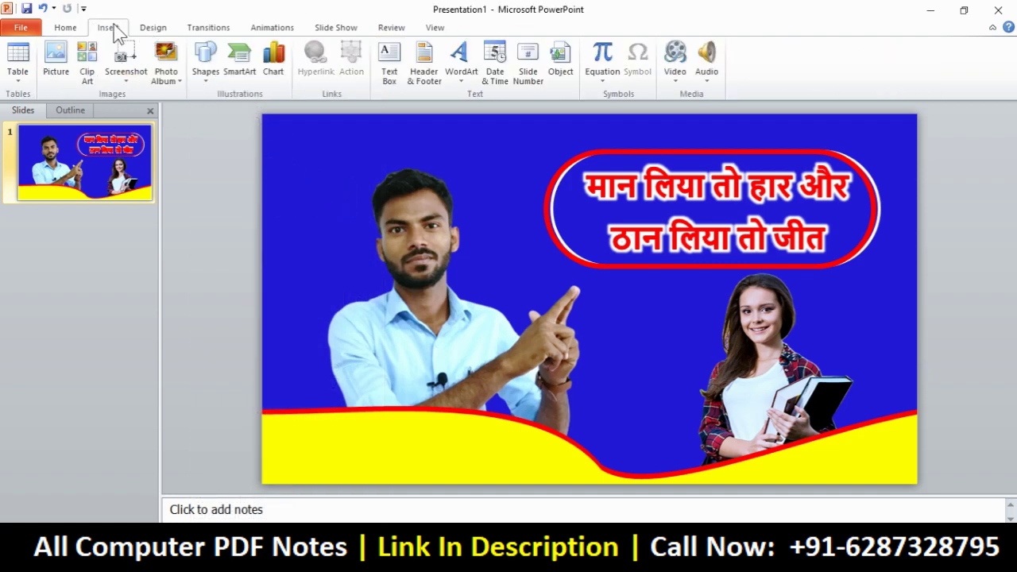
Step: Redraw a wider text box across the top-left beside the presenter's head
click(206, 65)
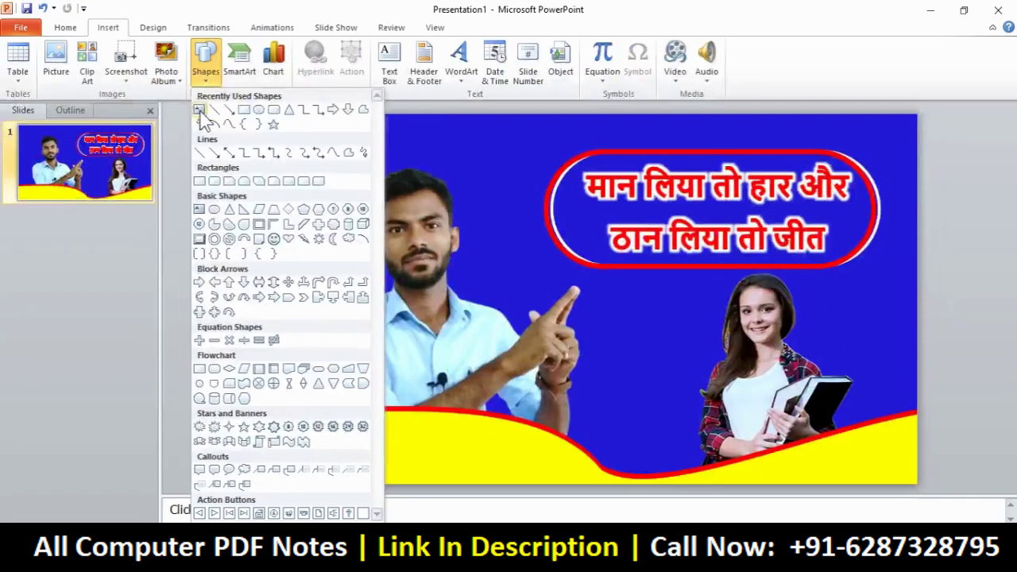
click(199, 111)
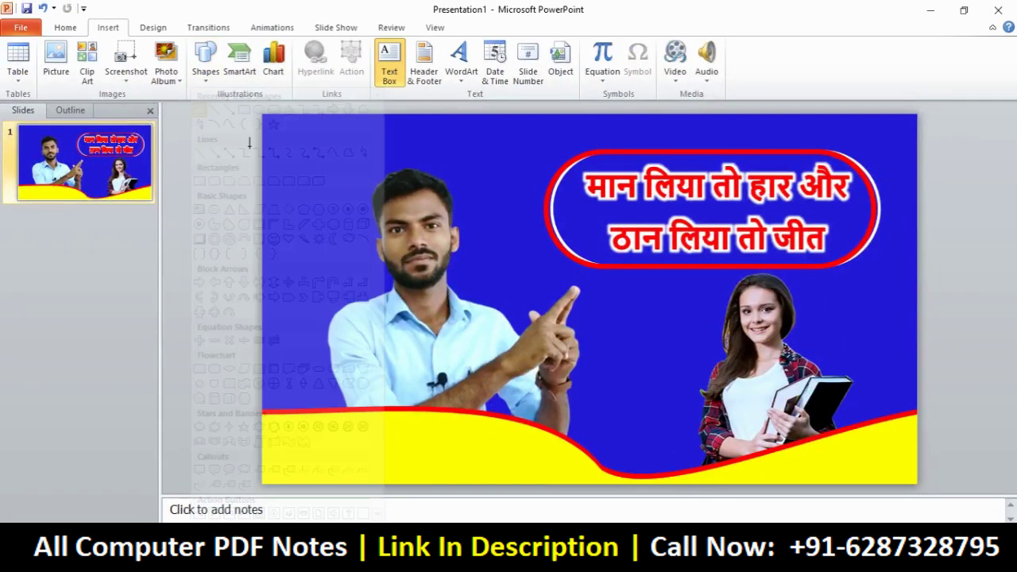
drag(263, 172, 449, 199)
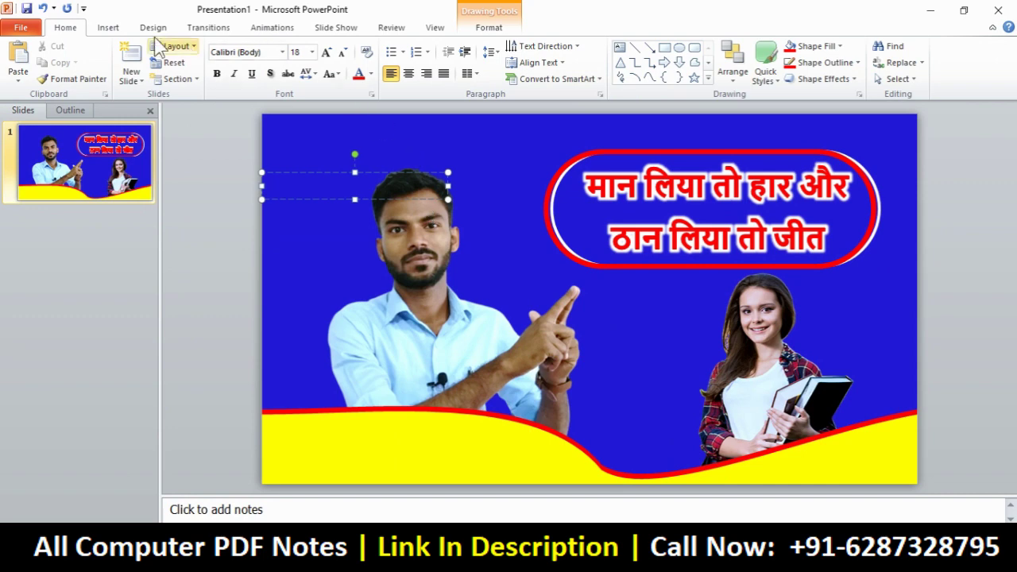
click(111, 28)
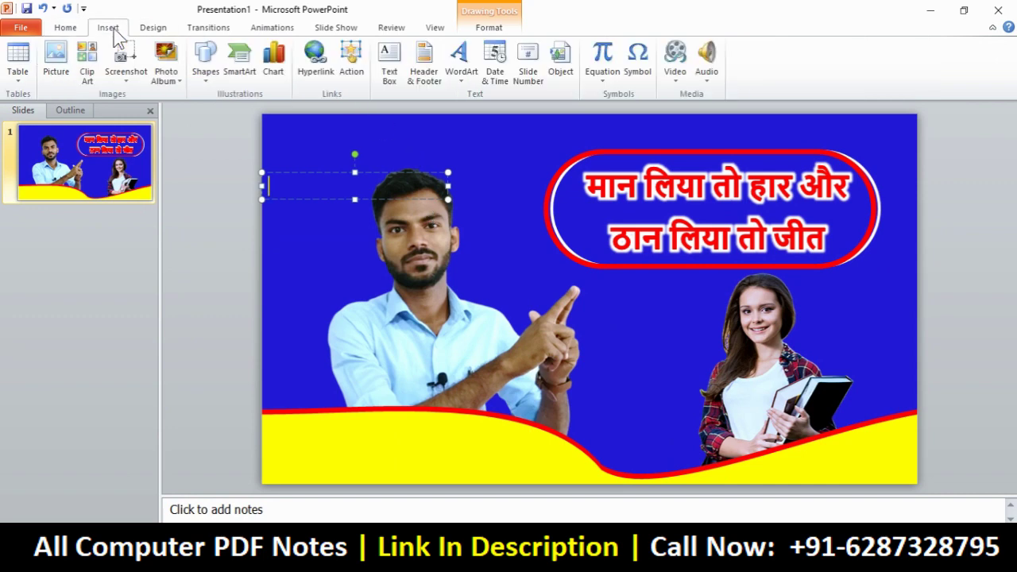
click(637, 60)
Step: Set the Symbol dialog's font to Wingdings after browsing the font list
click(163, 31)
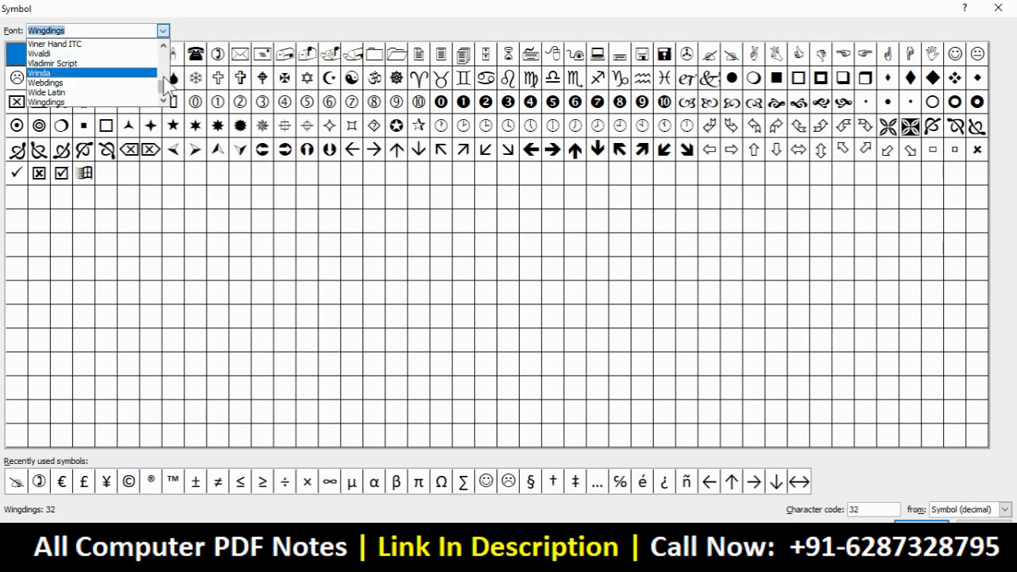
scroll(165, 87, down, 2)
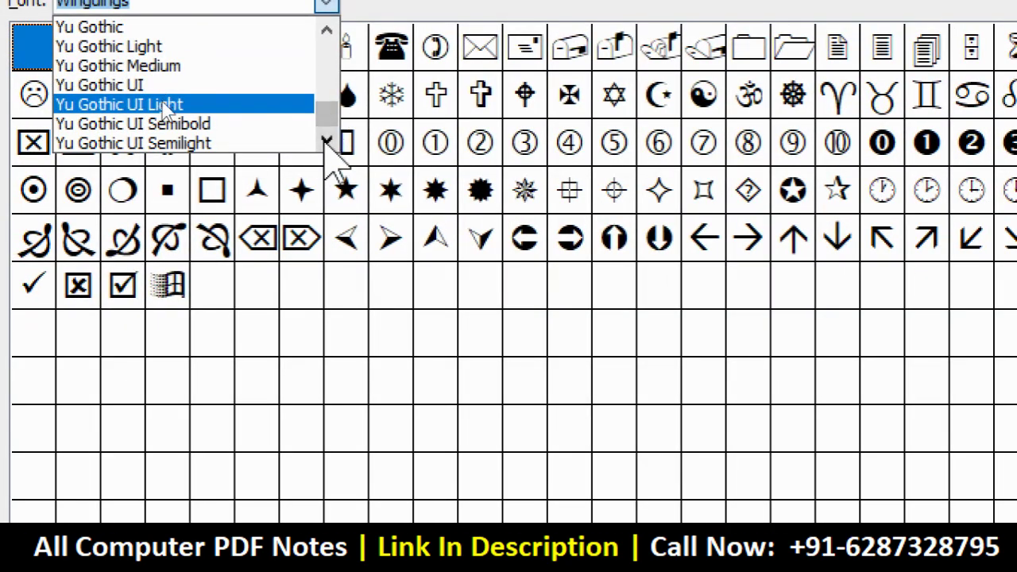
key(Down)
key(Down)
key(Up)
key(Up)
key(Up)
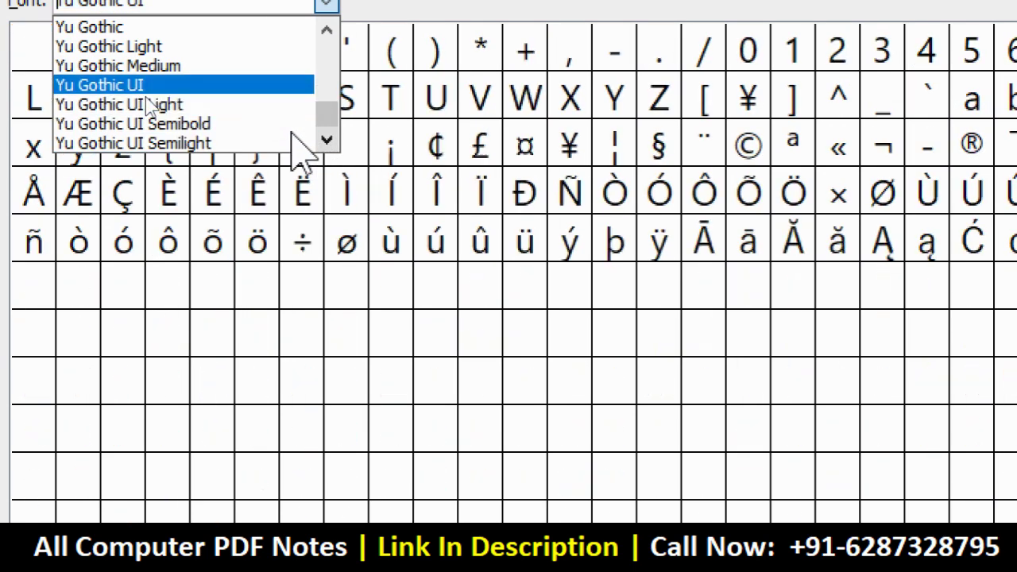
key(Up)
key(Up)
key(Up)
key(Up)
key(Up)
key(Up)
key(Up)
key(Up)
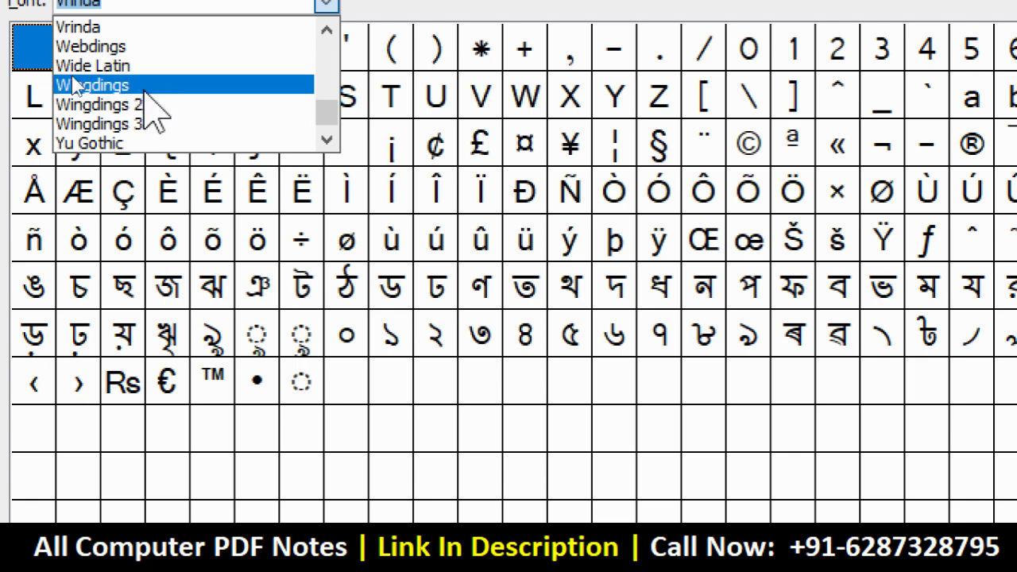
click(73, 85)
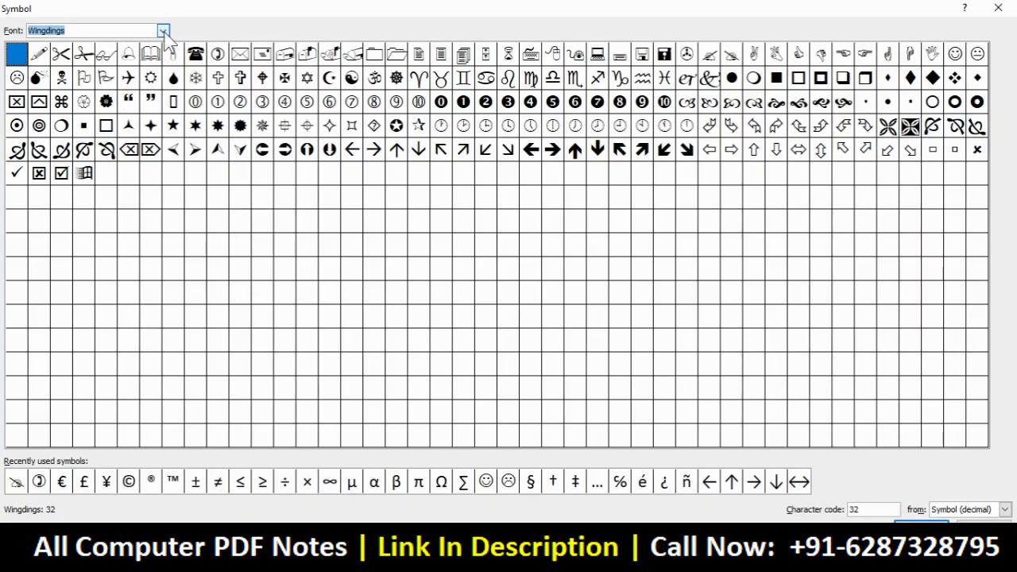
Step: Try Wingdings 2 and Wingdings 3, then settle on Webdings
click(163, 30)
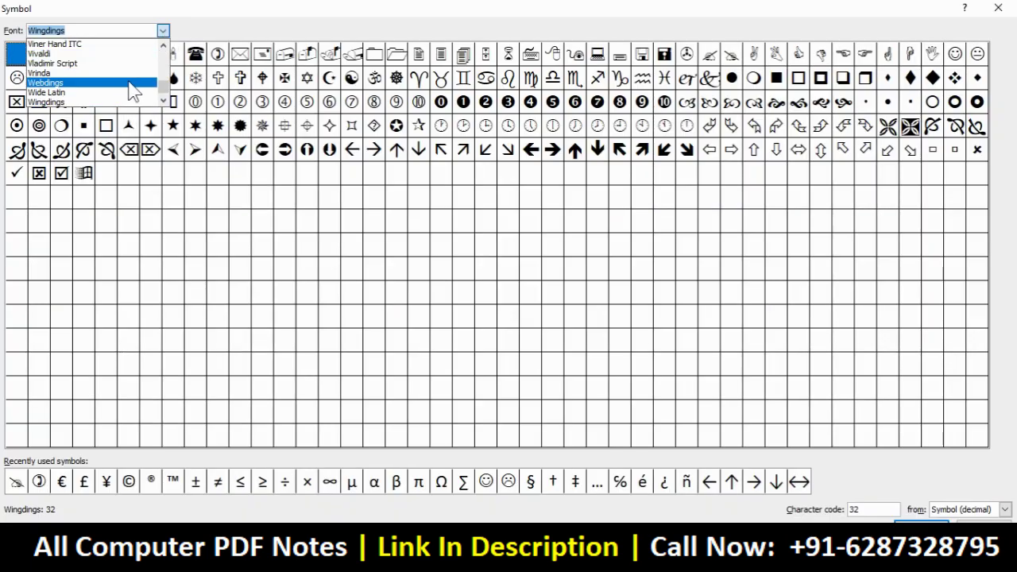
scroll(116, 83, down, 1)
scroll(107, 90, down, 1)
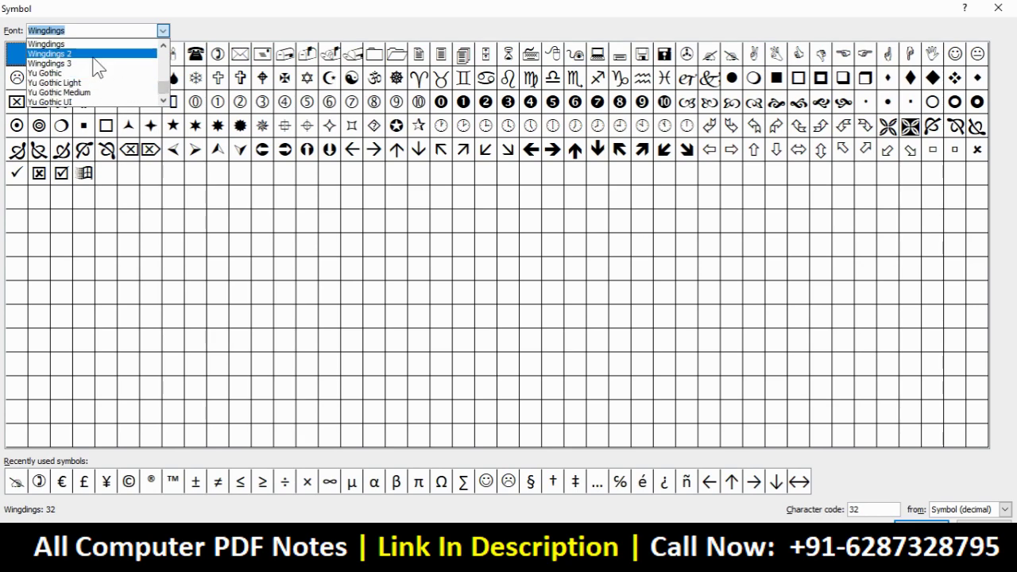
click(56, 53)
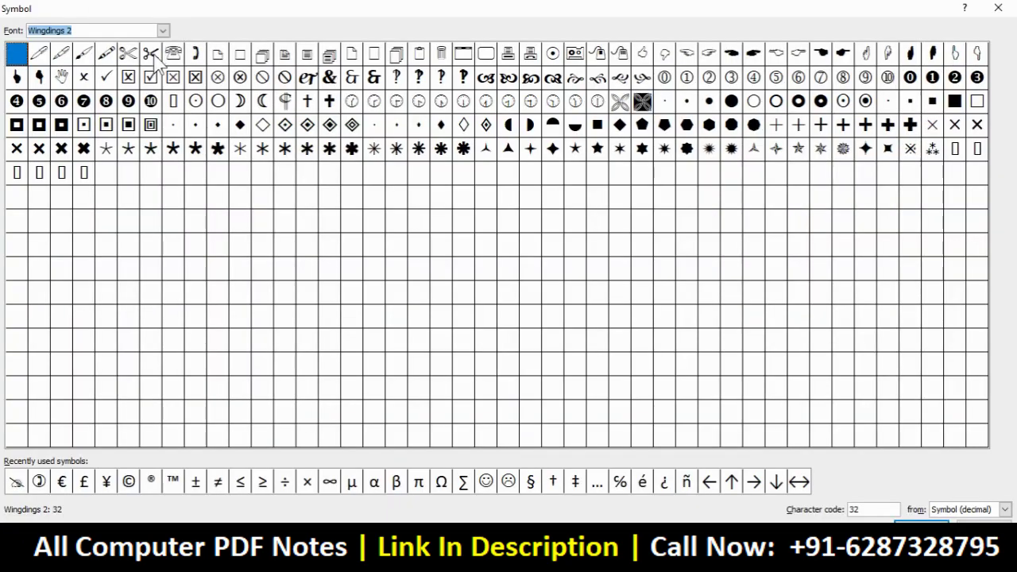
click(163, 31)
click(79, 64)
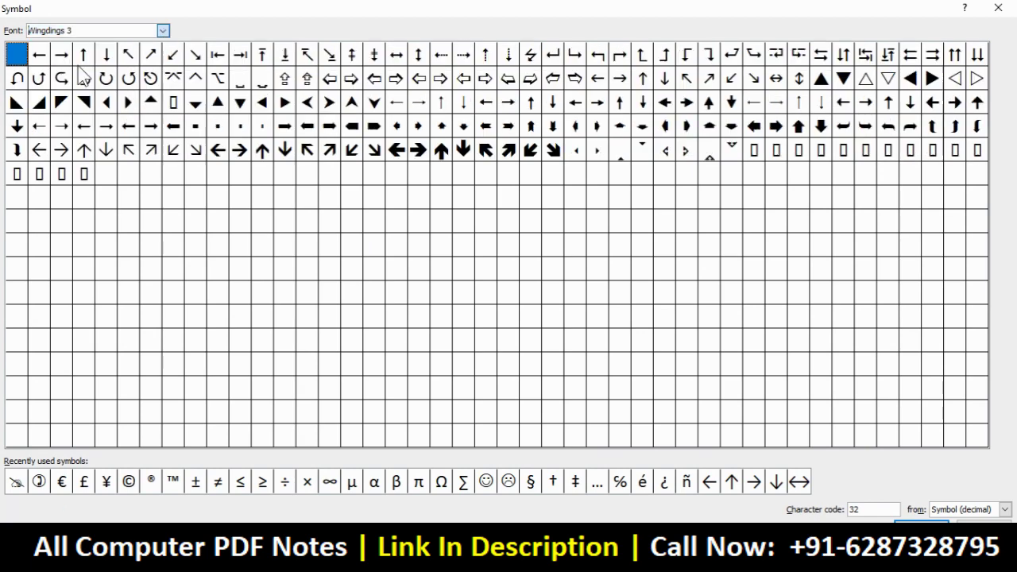
click(163, 31)
key(Up)
key(Up)
key(Up)
key(Up)
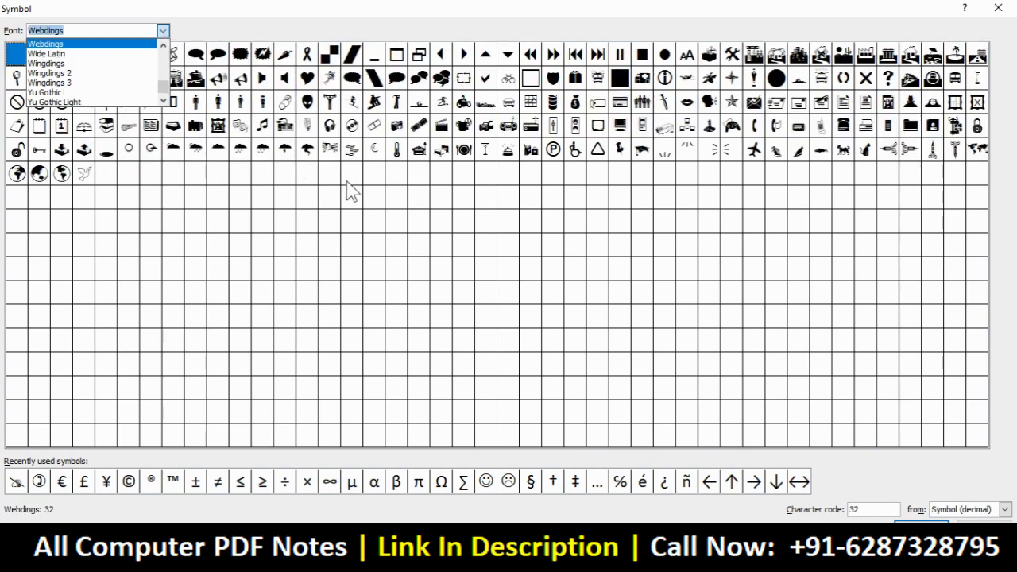
key(Return)
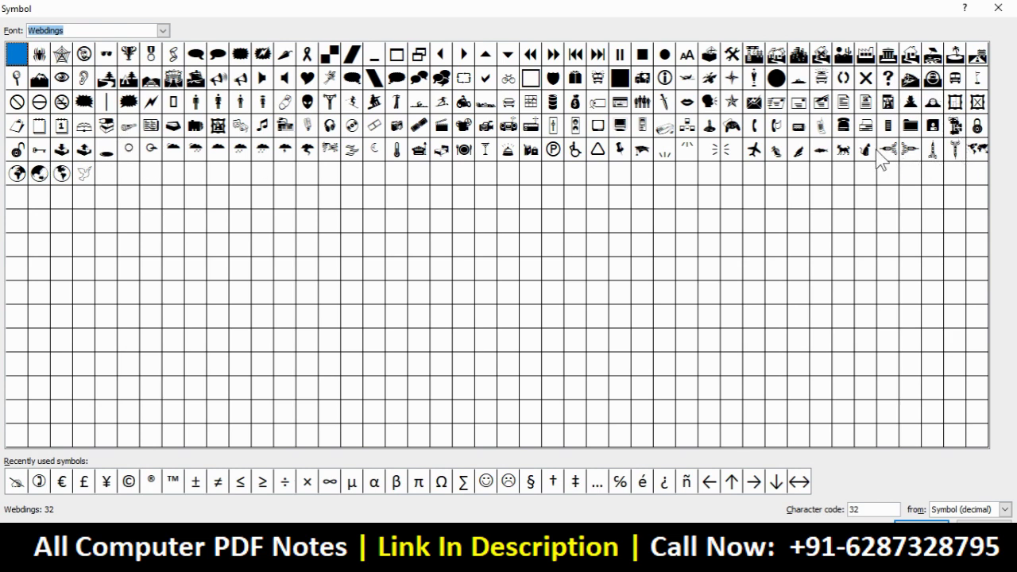
Step: Insert the Webdings dog symbol and enlarge it with Grow Font
click(844, 151)
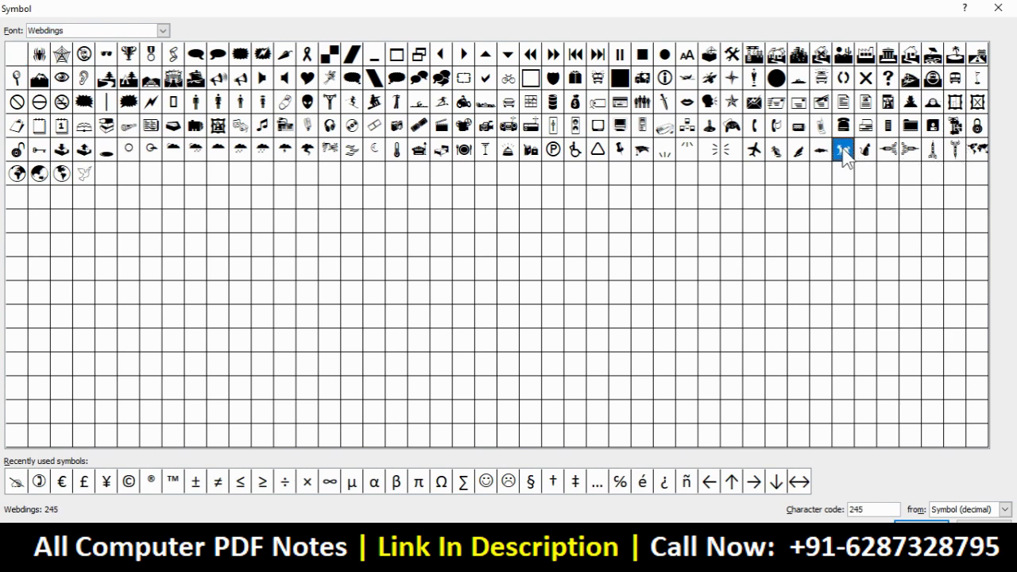
click(921, 528)
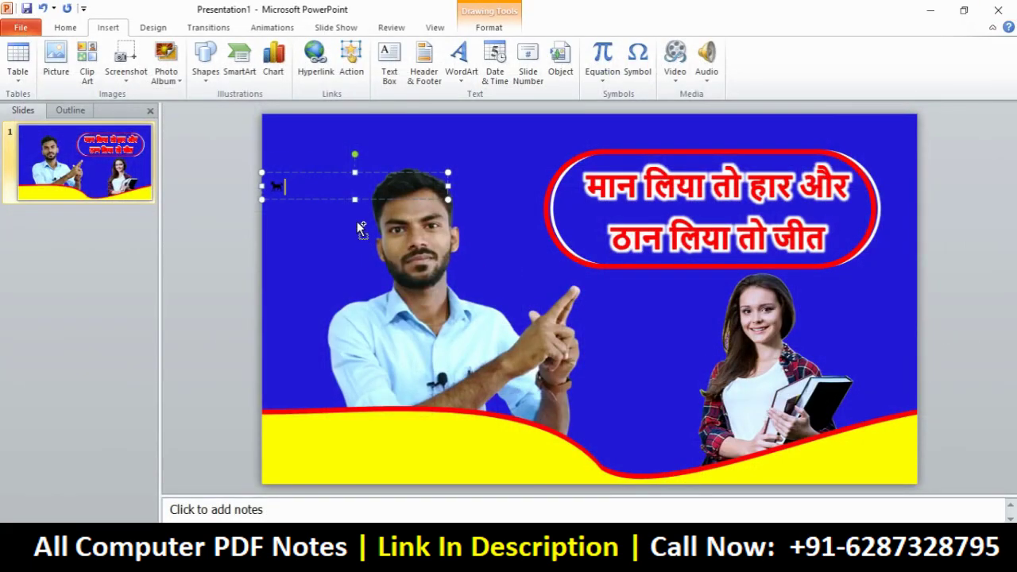
double_click(291, 193)
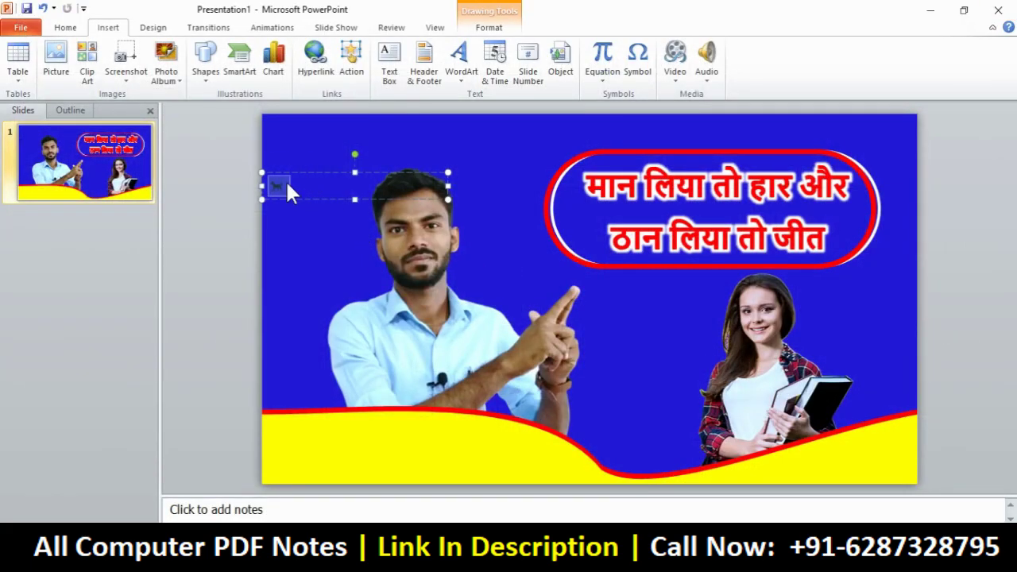
click(66, 27)
click(325, 53)
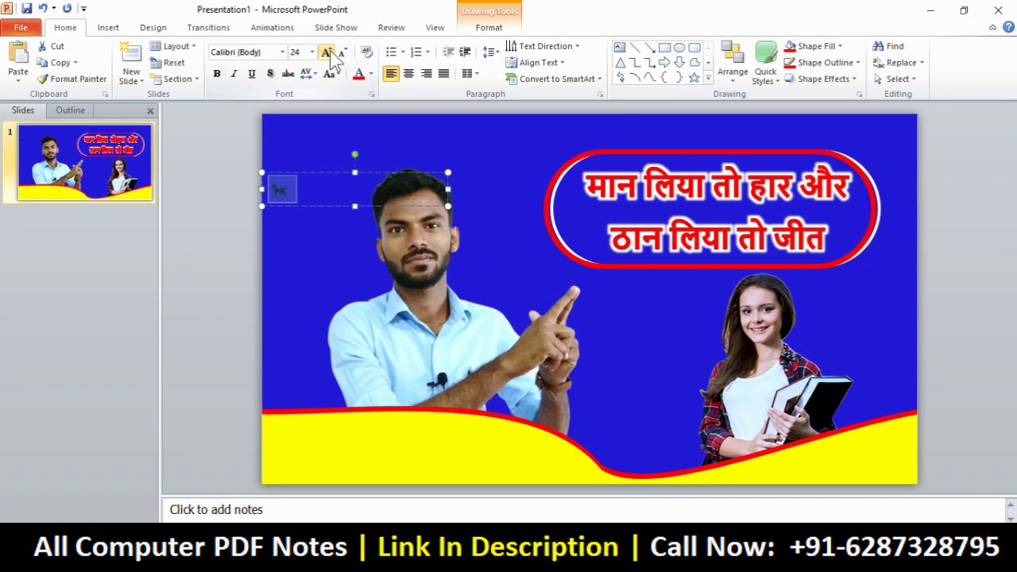
click(326, 52)
click(326, 53)
click(326, 52)
click(326, 52)
click(326, 52)
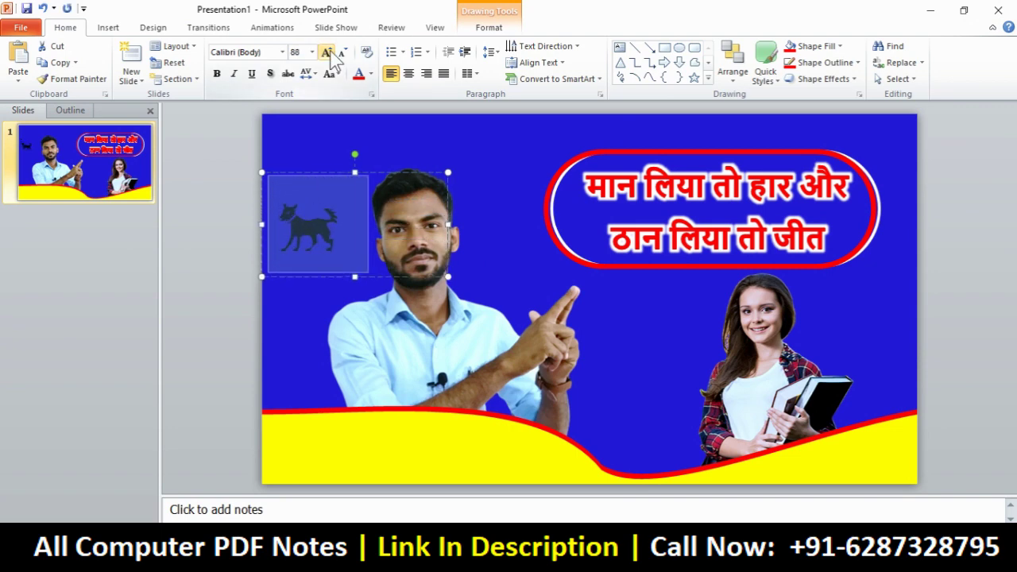
click(326, 53)
click(326, 53)
Step: Colour the dog symbol white and enlarge it further
click(371, 74)
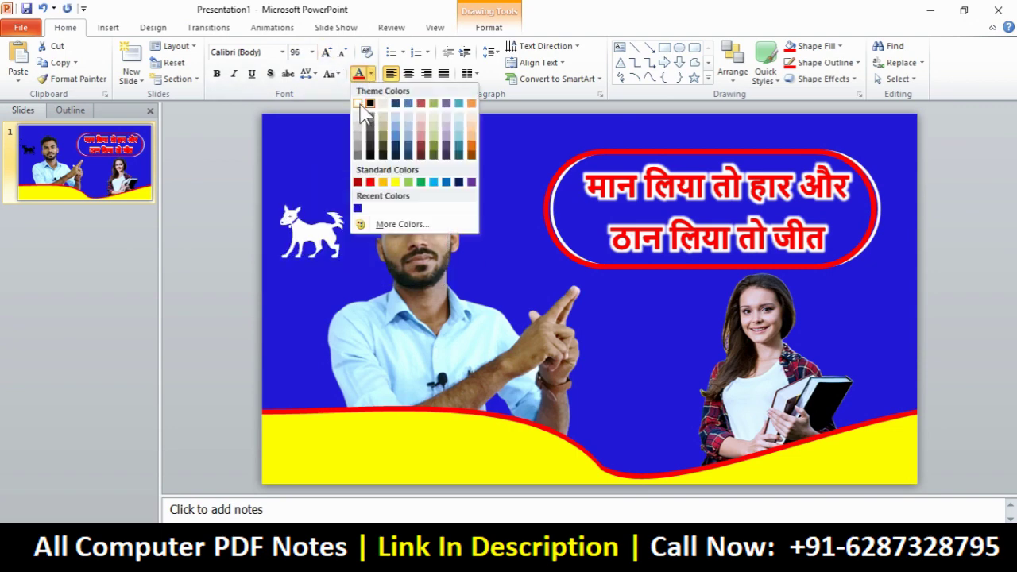
click(364, 101)
click(326, 52)
click(326, 53)
click(326, 53)
click(325, 53)
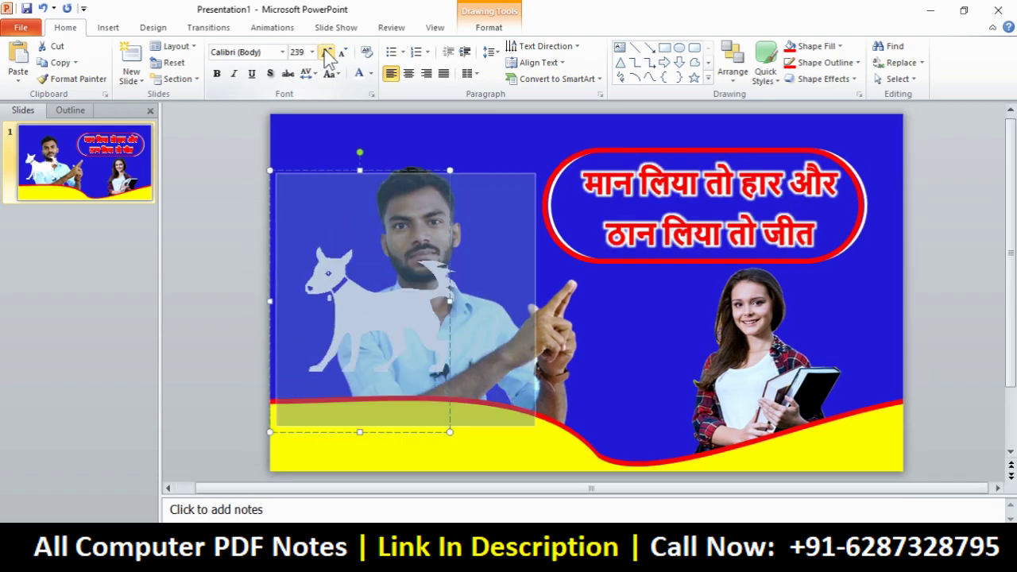
click(326, 52)
Step: Shrink the dog to size 115 and move it between the man and woman
click(413, 209)
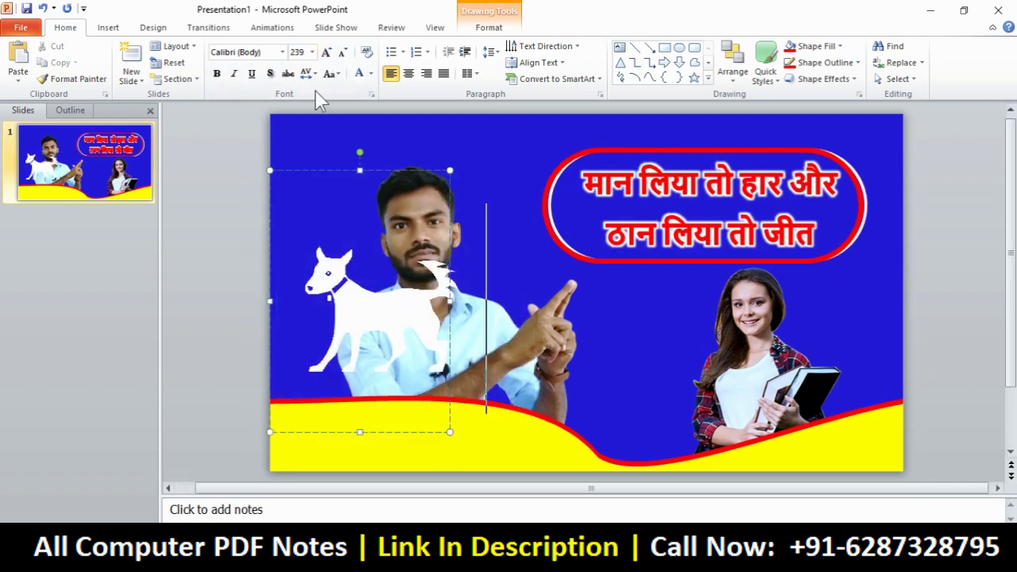
key(ctrl+a)
click(343, 53)
click(342, 53)
click(343, 53)
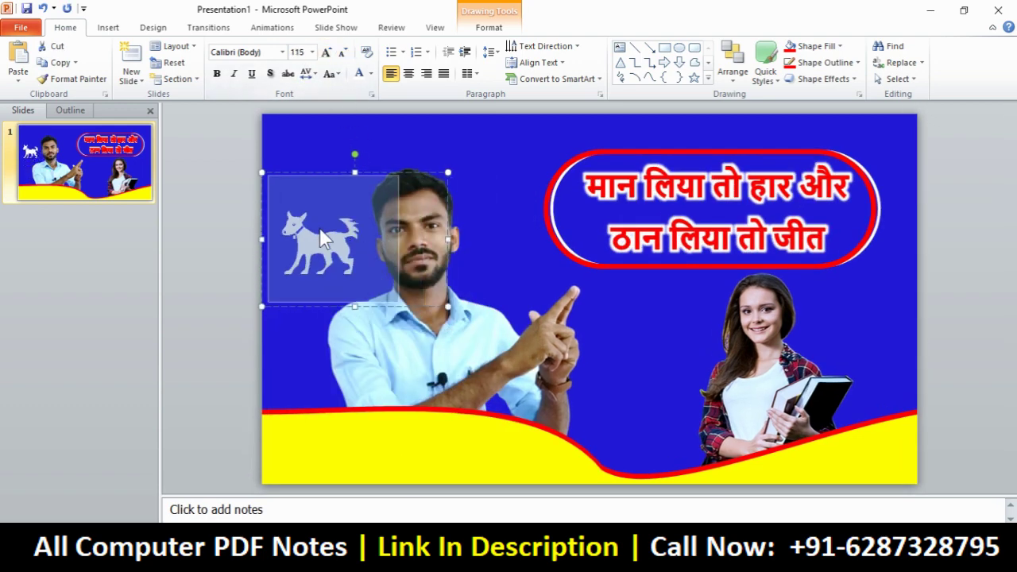
drag(325, 173, 648, 288)
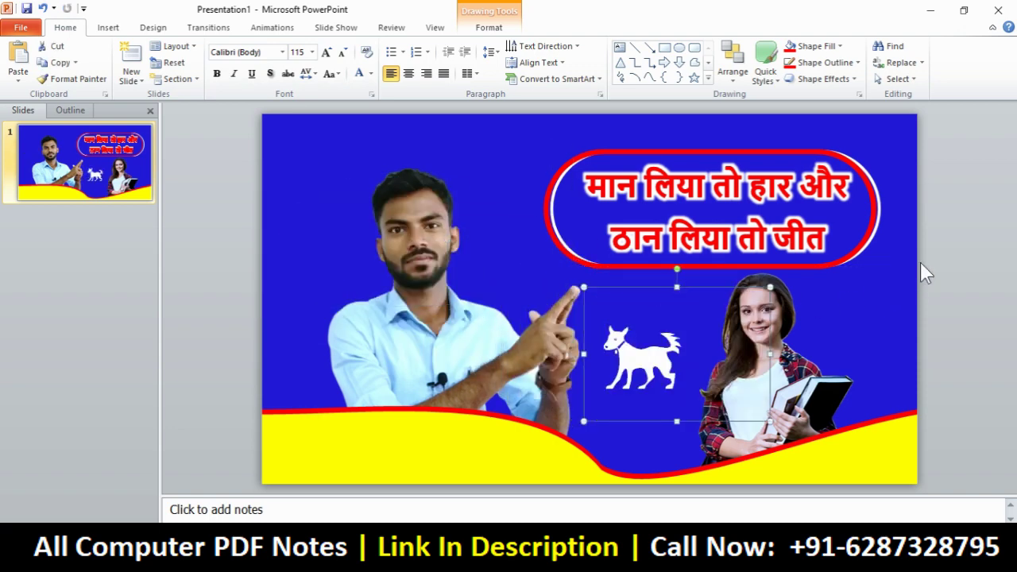
click(952, 255)
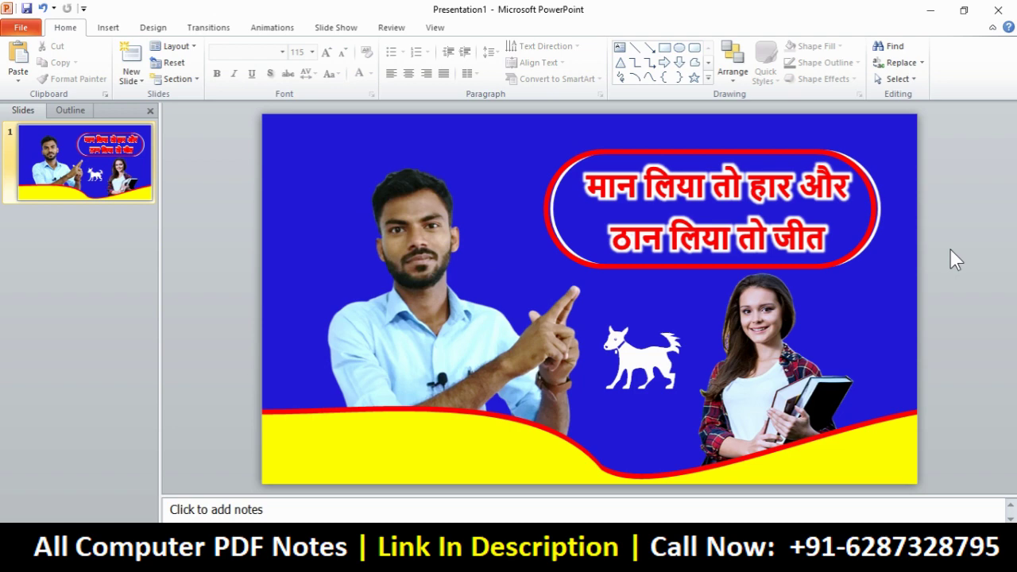
Step: Draw a trial rectangle on the left of the slide, then delete it
click(108, 27)
click(205, 59)
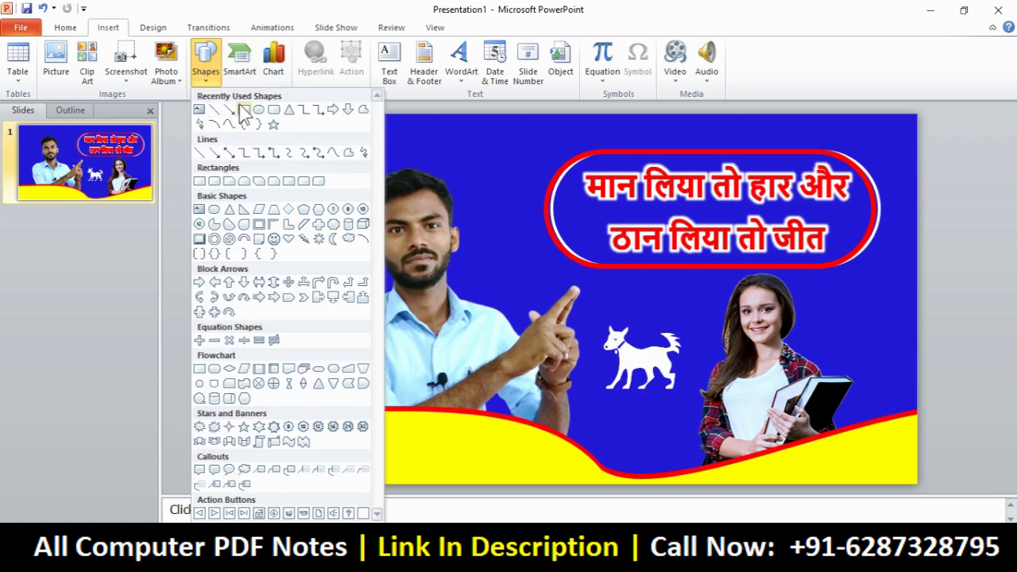
click(239, 108)
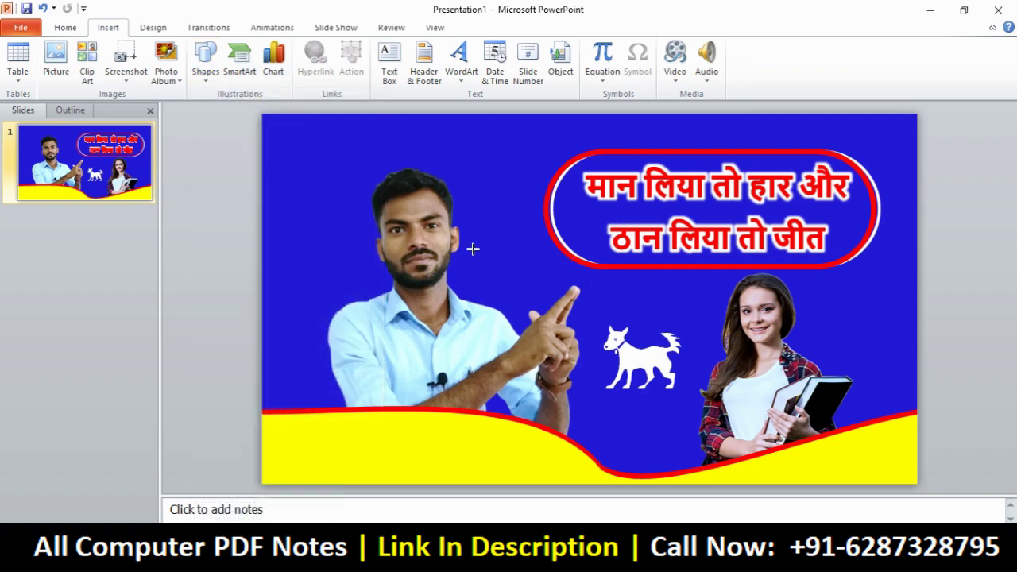
drag(267, 271, 475, 365)
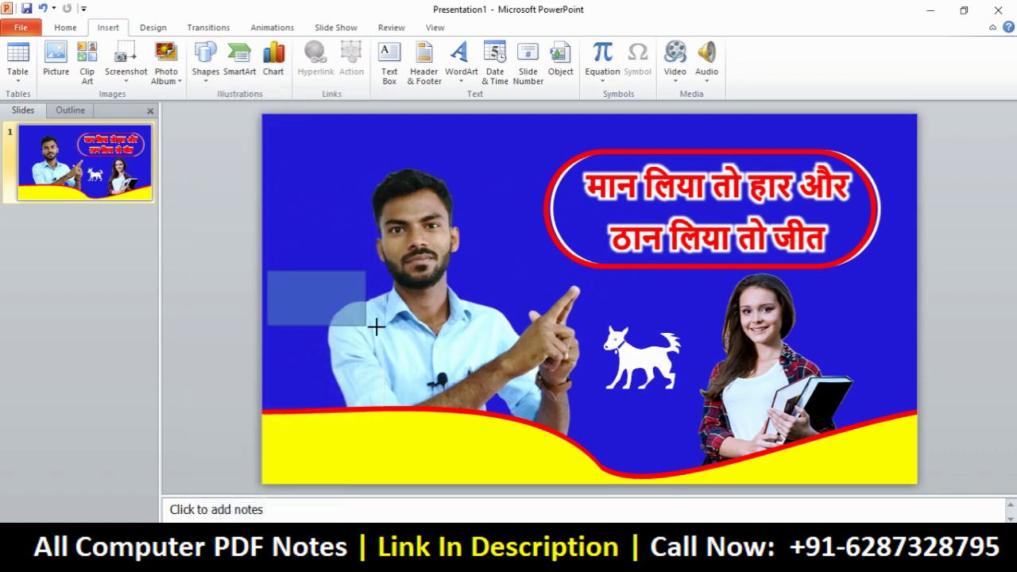
key(Delete)
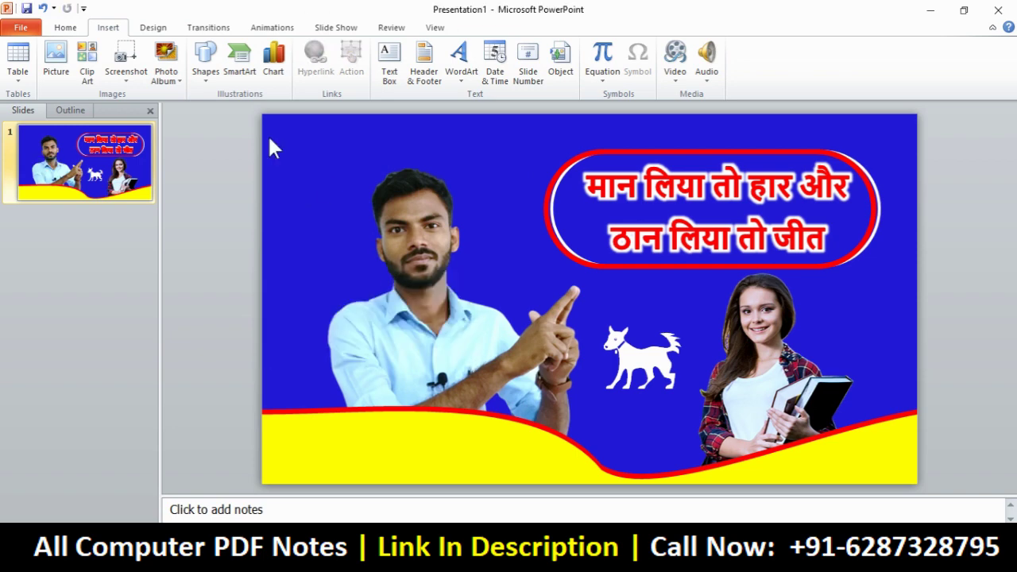
click(205, 57)
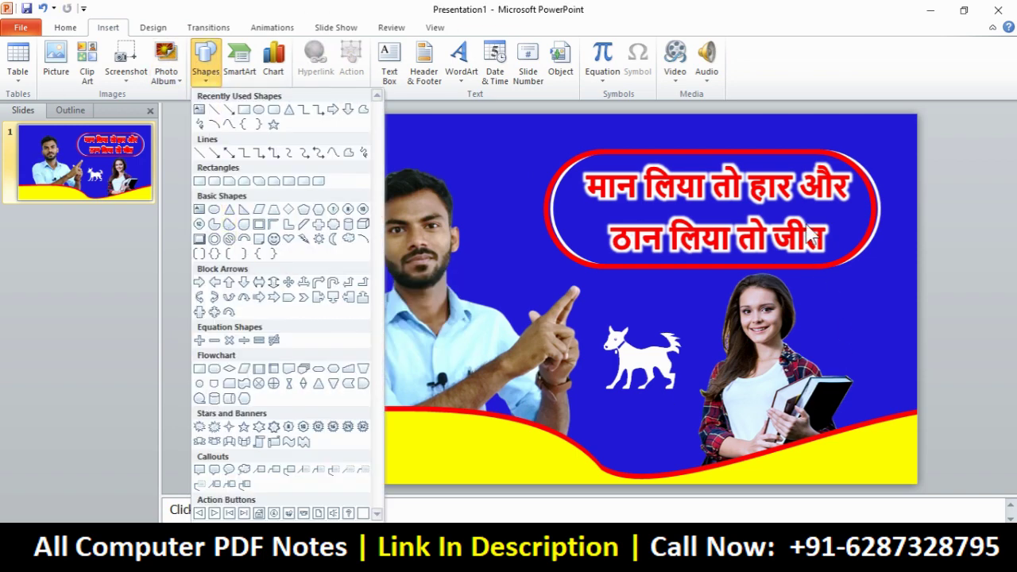
click(747, 148)
Step: Delete the red rounded frame around the slogan
click(745, 148)
key(Escape)
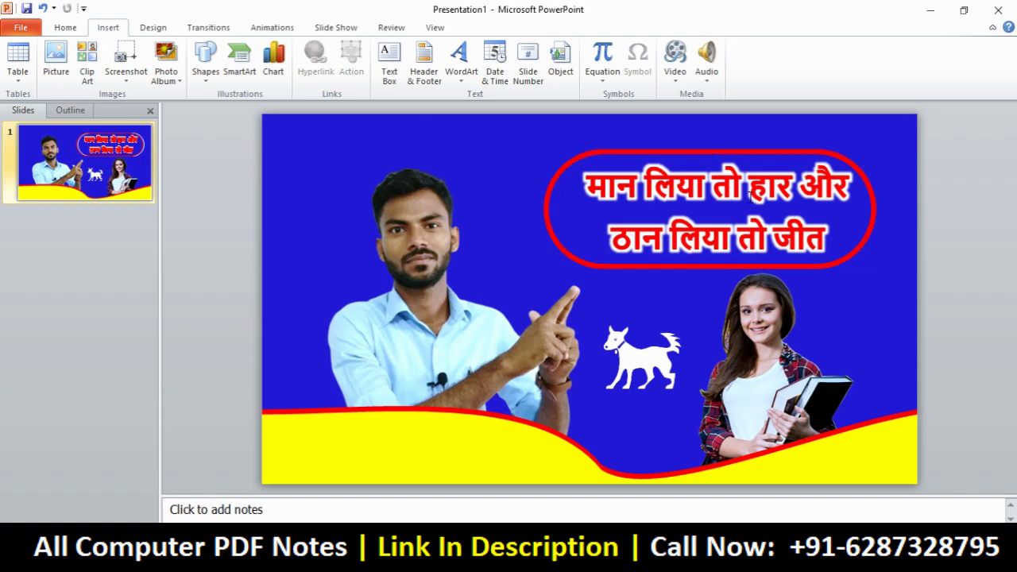
click(741, 155)
key(Delete)
Step: Delete the Hindi slogan text box
click(739, 158)
key(Escape)
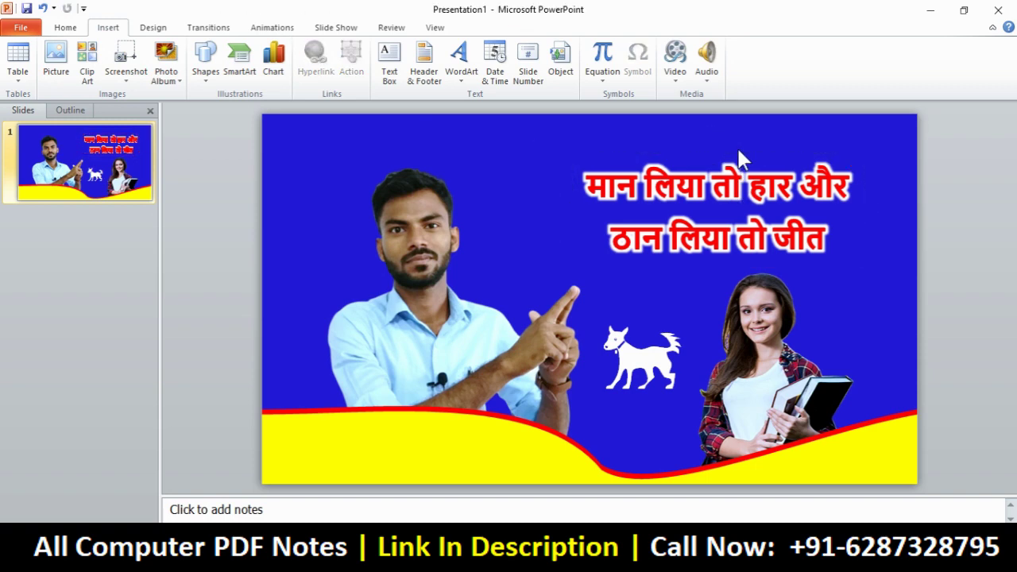
click(740, 161)
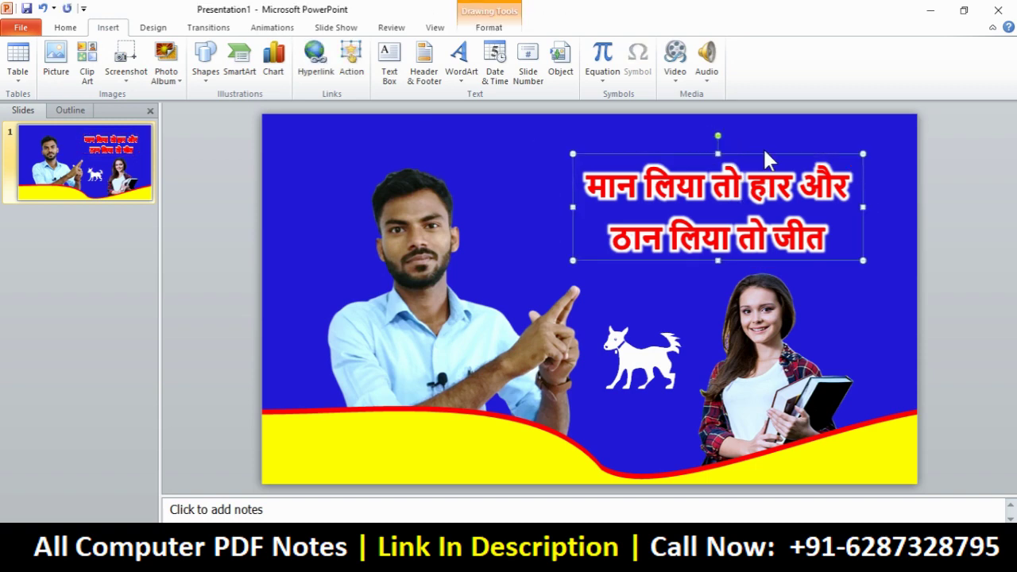
key(Escape)
click(762, 156)
key(Delete)
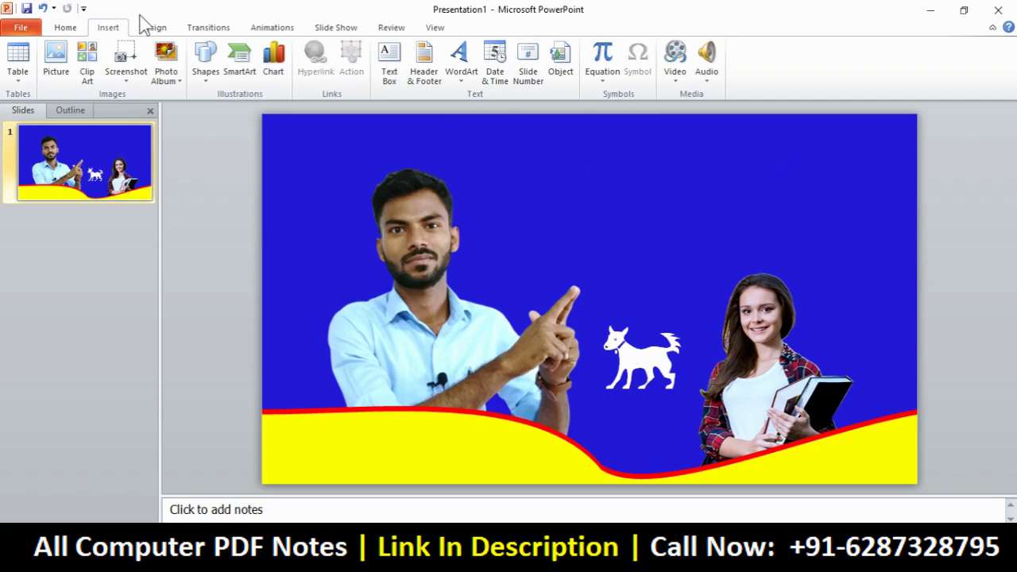
Step: Draw a pentagon arrow across the top right and lengthen its pointed tip
click(195, 59)
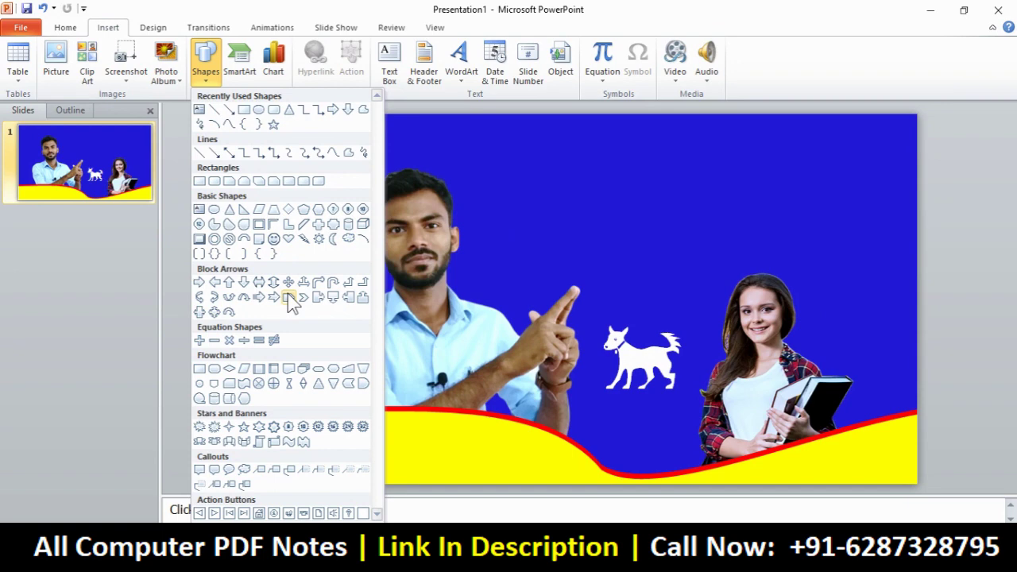
click(288, 293)
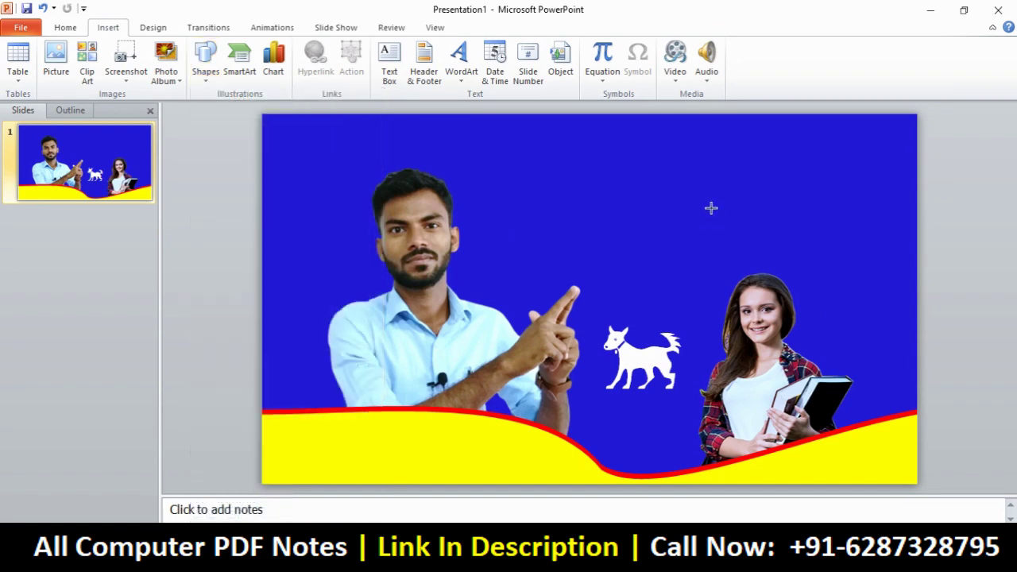
drag(545, 158, 869, 233)
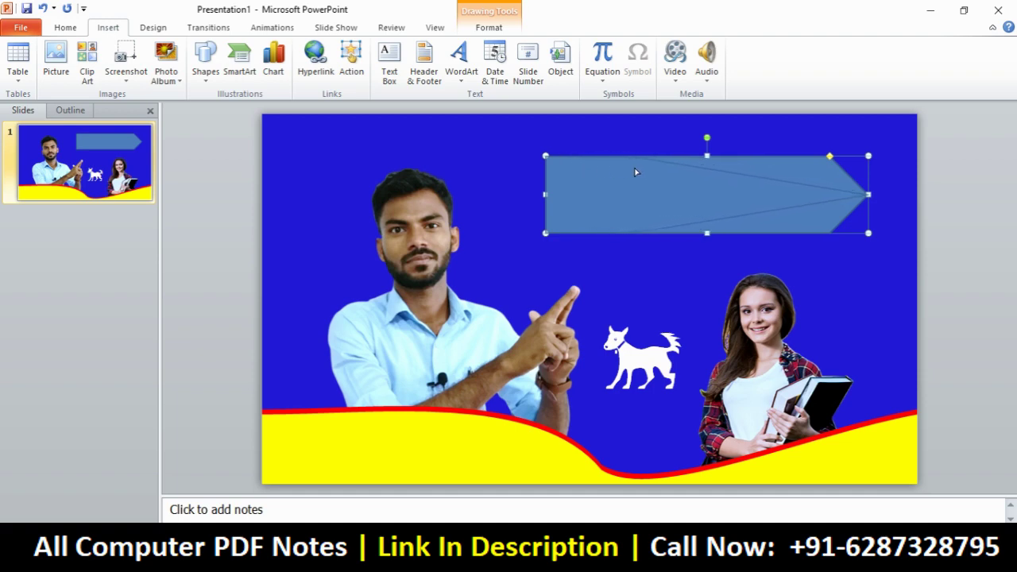
click(882, 258)
drag(635, 171, 668, 179)
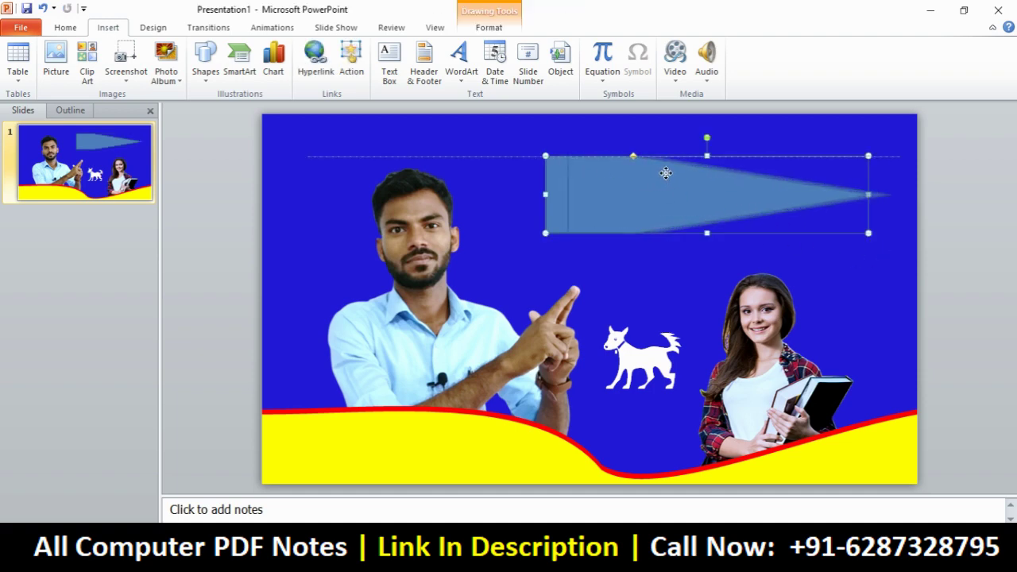
Step: Fill the arrow yellow and duplicate it directly below
click(489, 27)
click(535, 51)
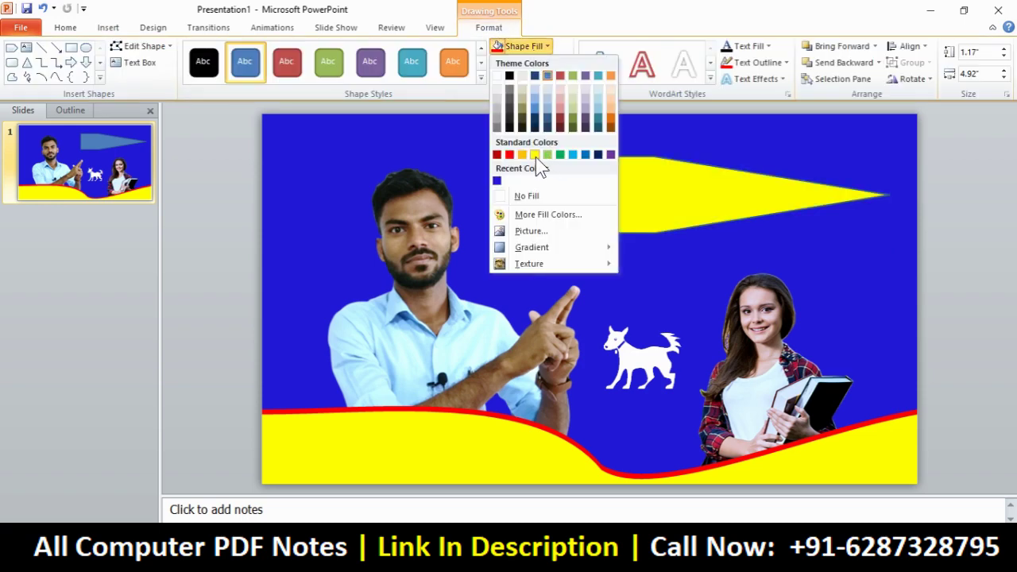
click(535, 157)
drag(629, 194, 612, 236)
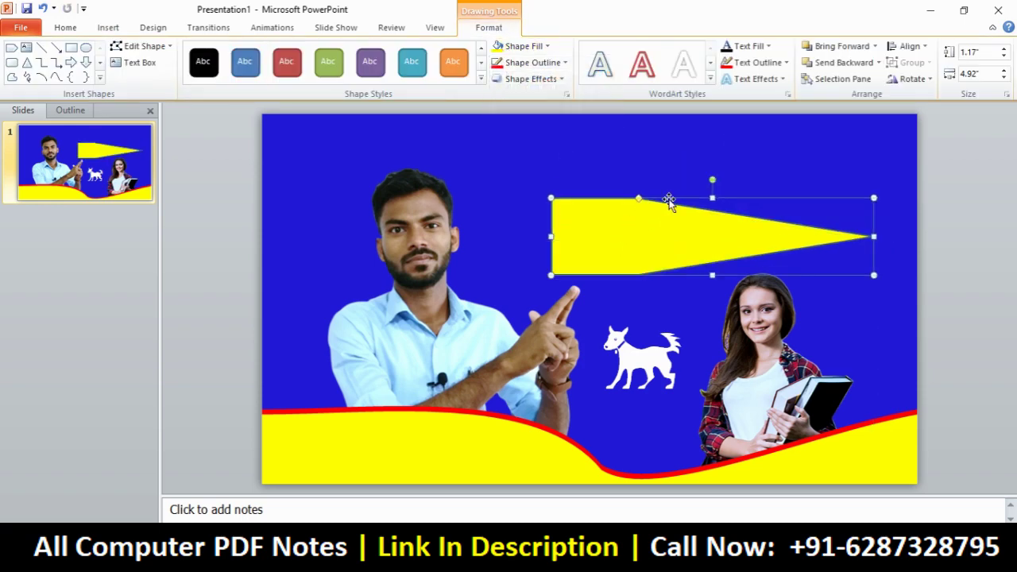
key(ctrl+z)
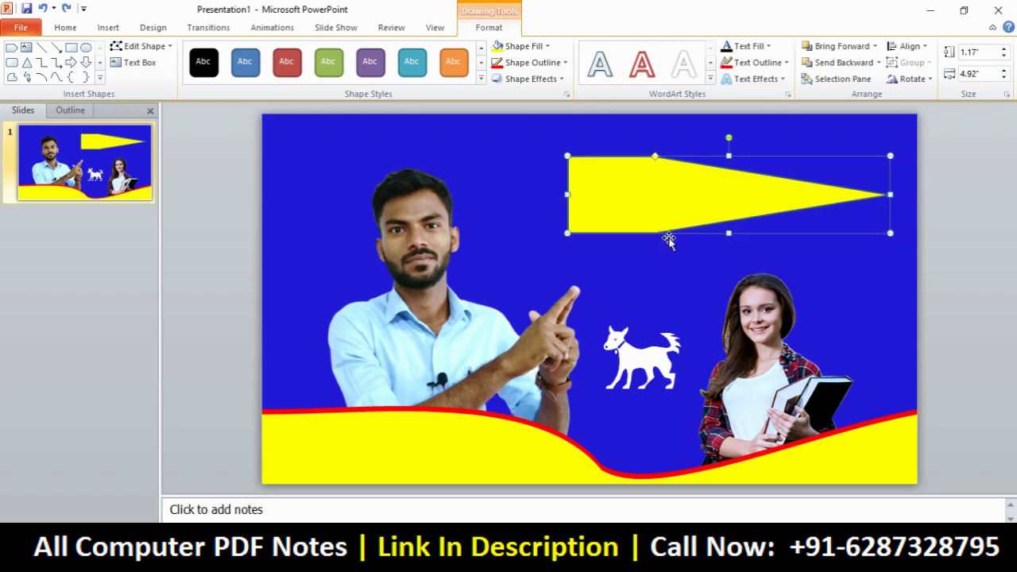
drag(672, 195, 672, 233)
Step: Fill the lower arrow copy red, remove its outline, and flip it horizontally
click(522, 46)
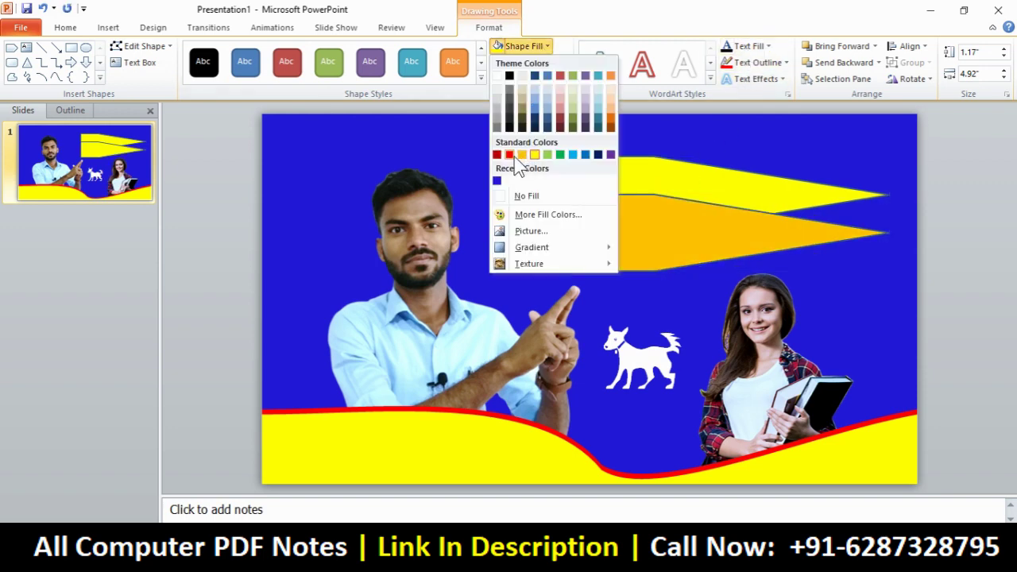
click(510, 154)
click(549, 62)
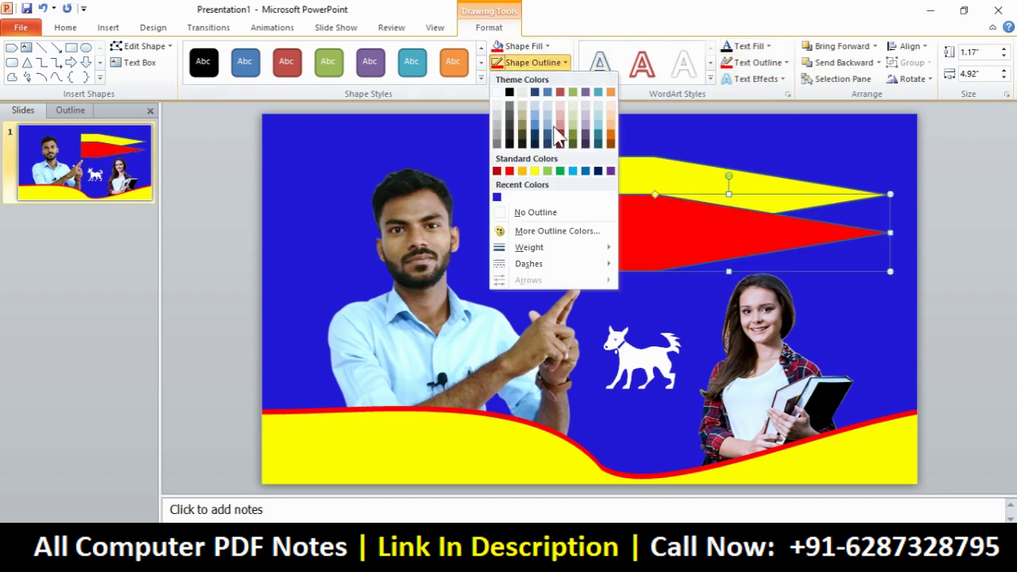
click(552, 213)
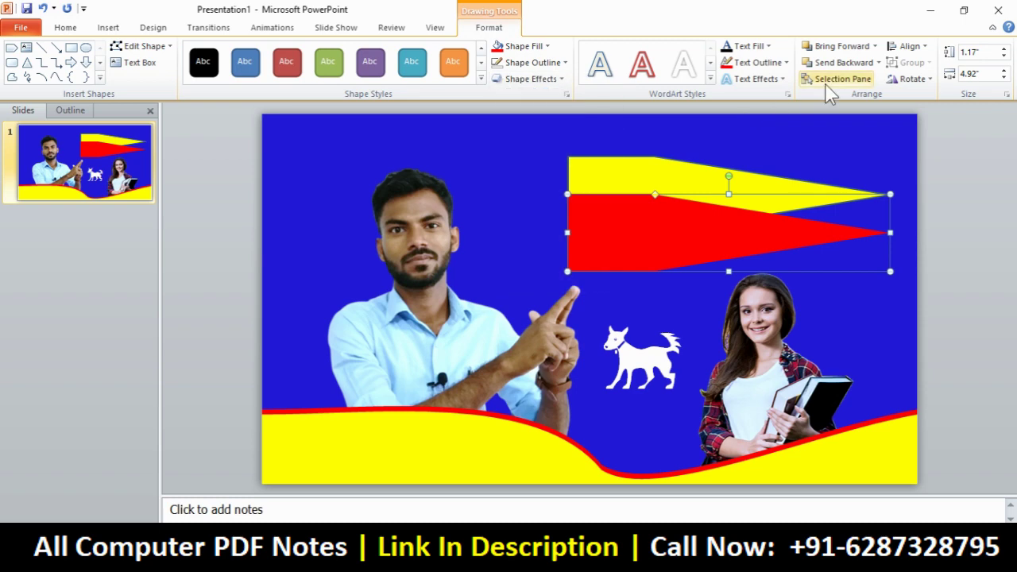
click(911, 79)
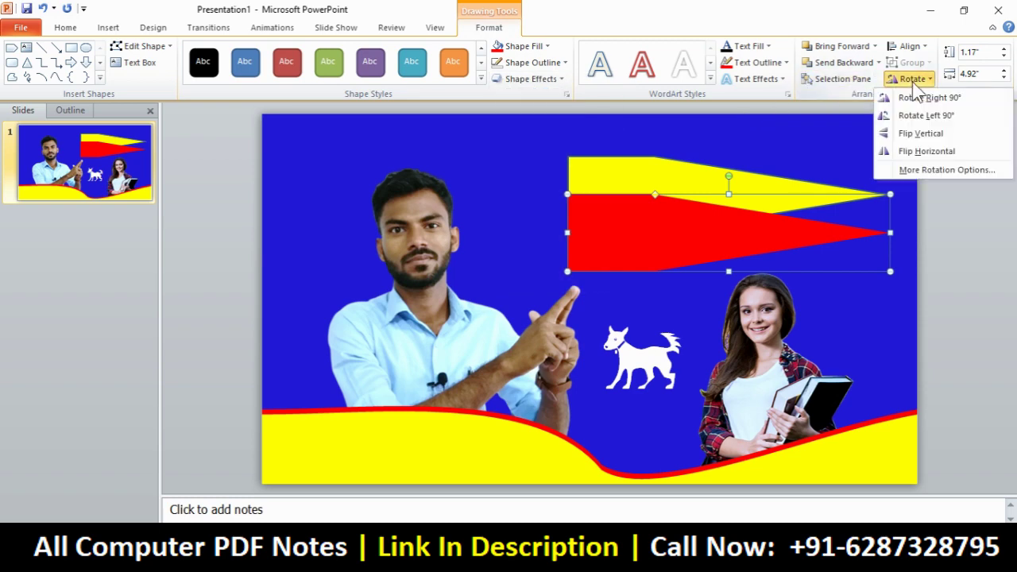
click(948, 149)
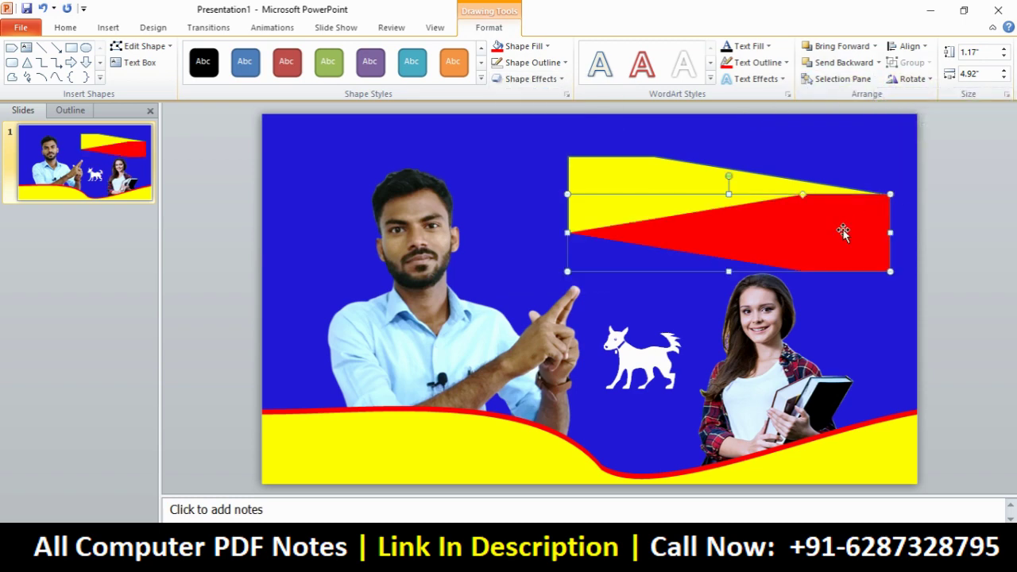
Step: Nudge and resize the red arrow over the yellow shape, keeping it 4.92 inches wide
click(590, 232)
key(Left)
key(Left)
key(Left)
key(Left)
key(Left)
key(Left)
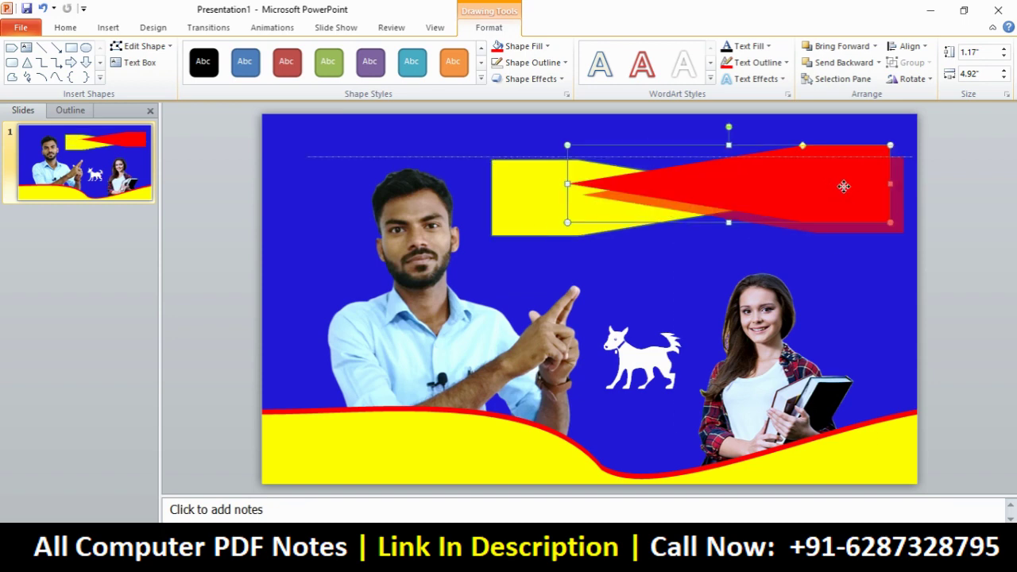
drag(829, 181, 844, 189)
key(Left)
key(Left)
key(Left)
key(Left)
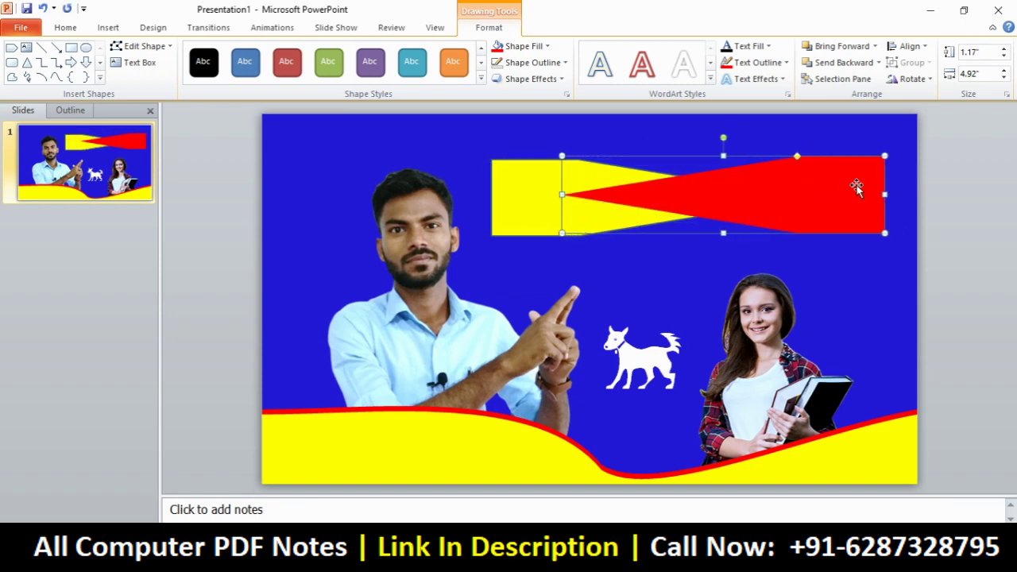
key(Left)
key(Left)
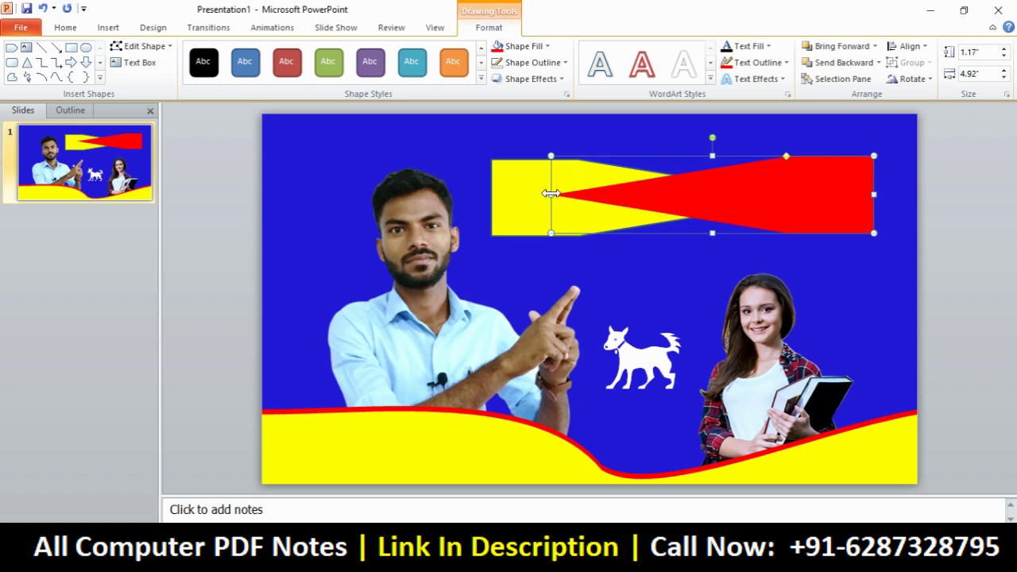
drag(551, 194, 597, 194)
key(Left)
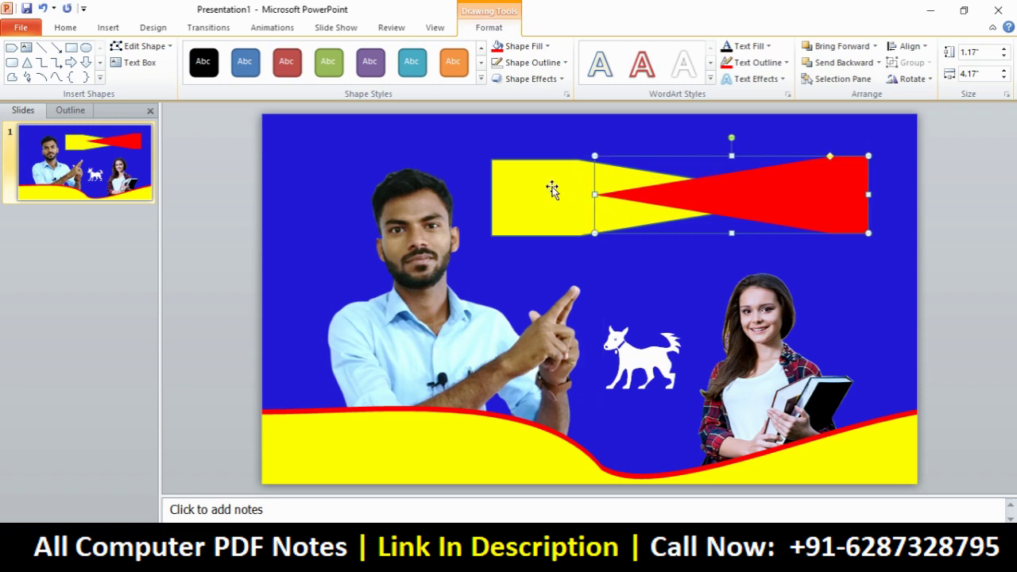
key(Left)
key(Left)
key(Left)
key(Left)
key(Left)
key(Left)
key(Left)
key(Left)
key(Left)
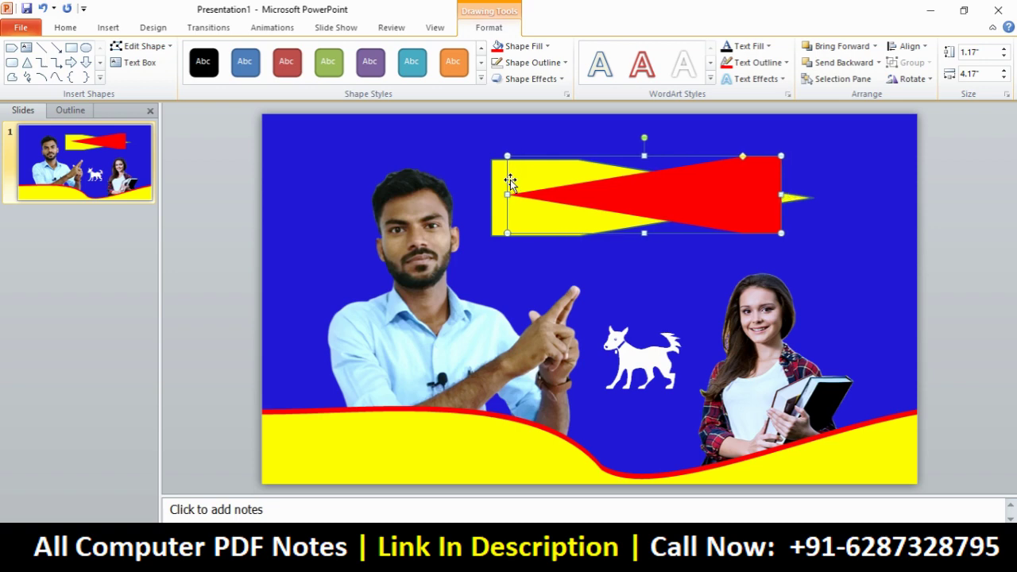
mouse_move(792, 196)
mouse_down()
mouse_move(814, 198)
mouse_move(743, 197)
mouse_up()
key(Left)
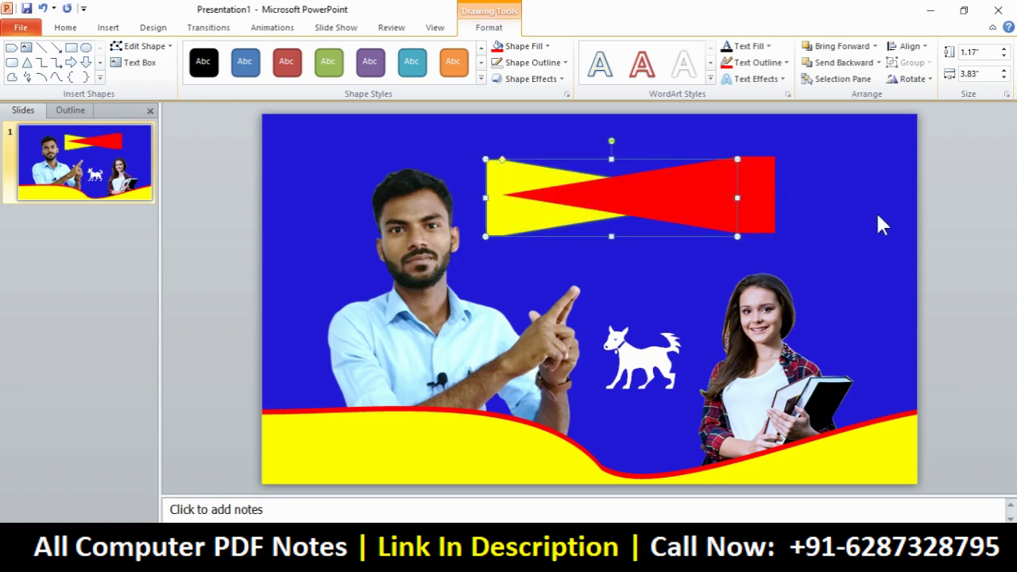
key(Right)
key(Right)
key(Left)
key(Left)
key(Left)
key(Left)
Step: Realign the red and yellow shapes, shortening the red one and lowering it slightly
click(920, 215)
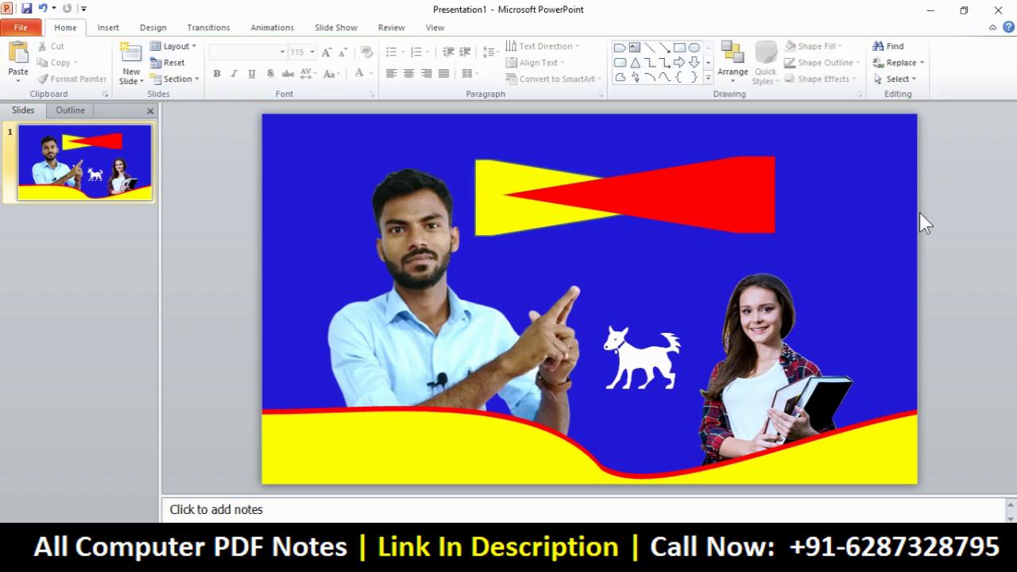
drag(718, 209, 800, 209)
drag(531, 200, 579, 198)
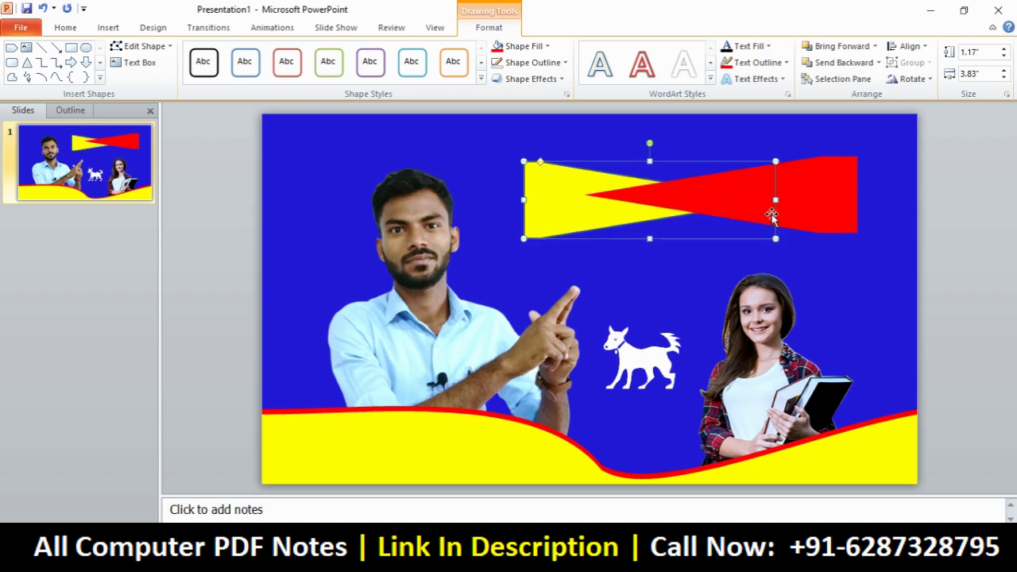
click(859, 202)
mouse_move(856, 193)
mouse_down()
mouse_move(795, 194)
mouse_move(820, 194)
mouse_up()
click(930, 219)
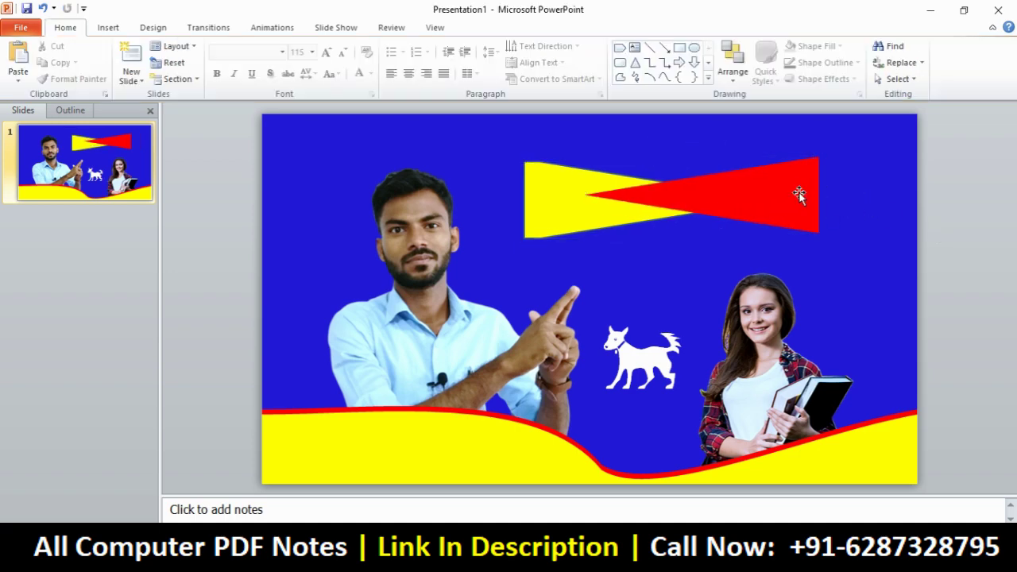
click(755, 192)
key(Down)
key(Down)
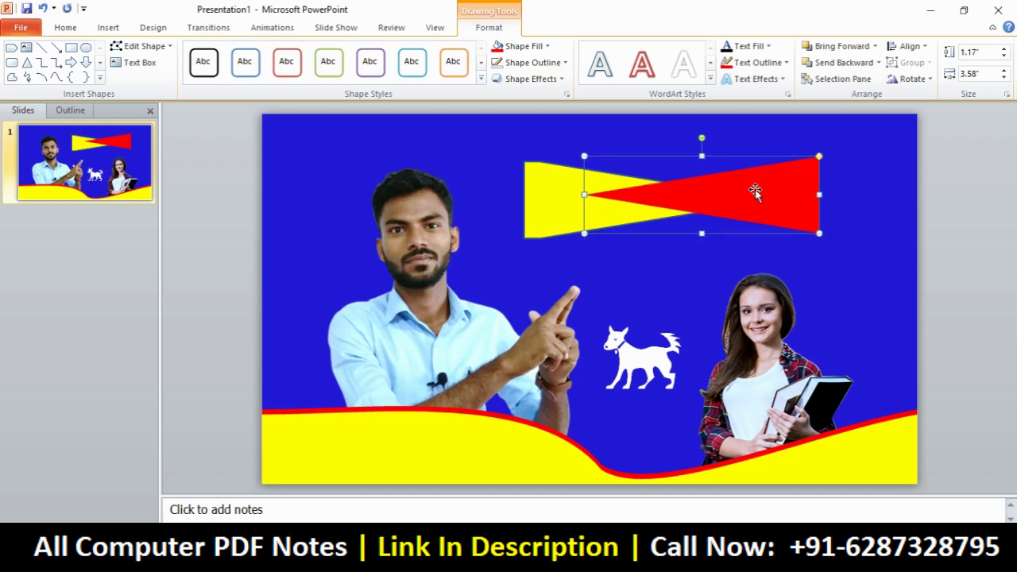
key(Down)
click(928, 229)
Step: Apply a bevel effect to both the yellow and red triangles
click(561, 175)
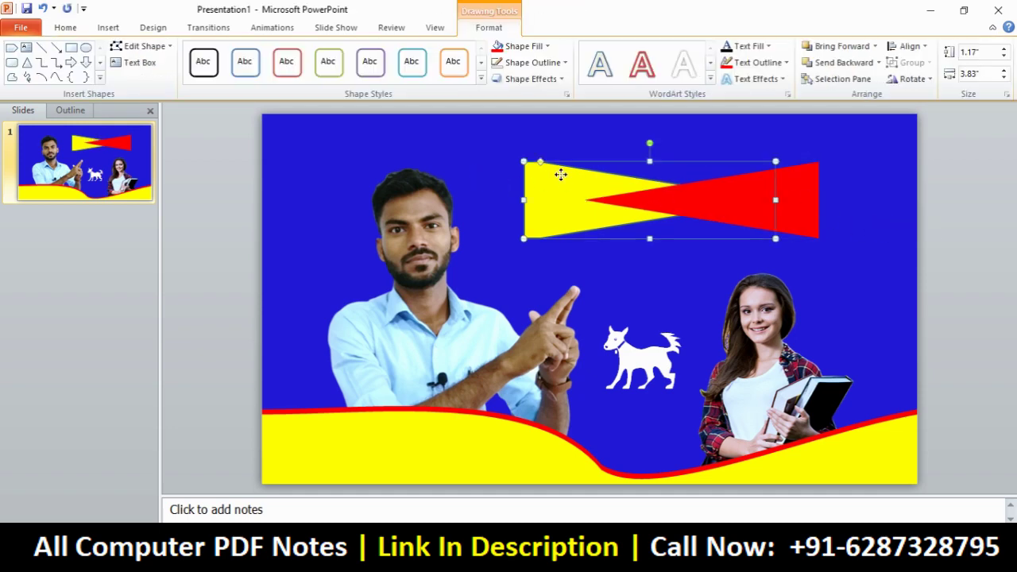
click(531, 78)
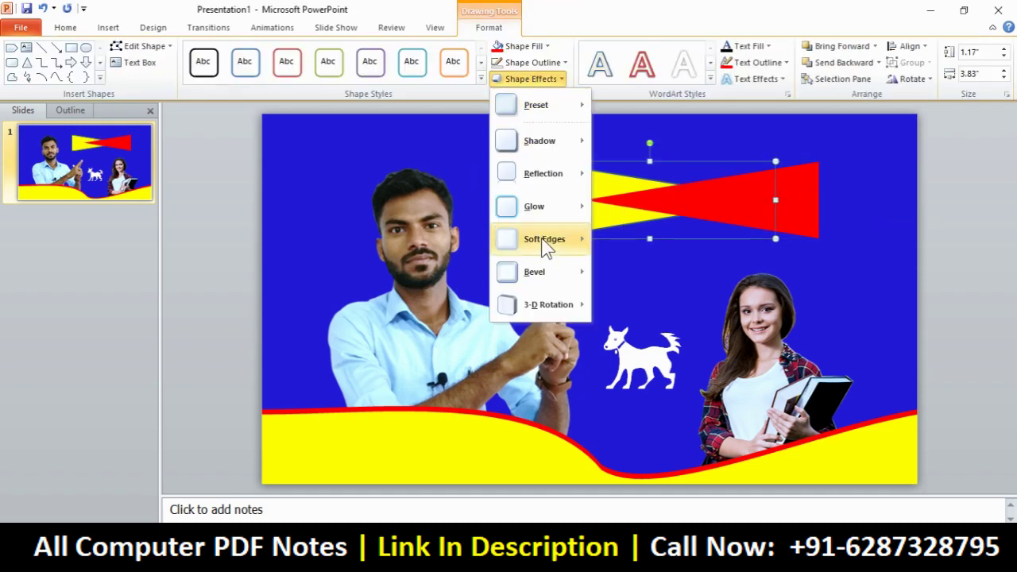
click(738, 387)
mouse_move(540, 272)
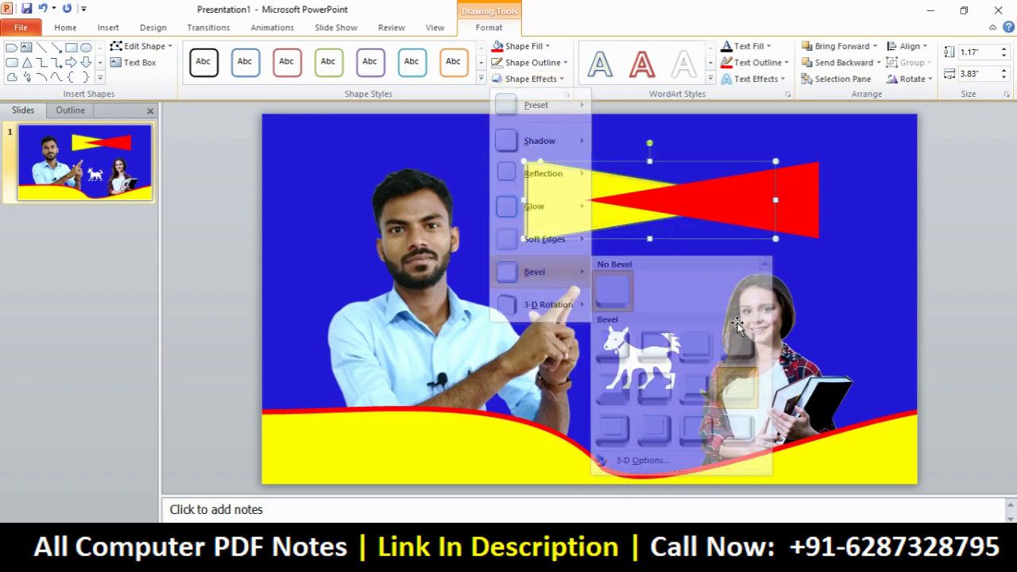
click(531, 79)
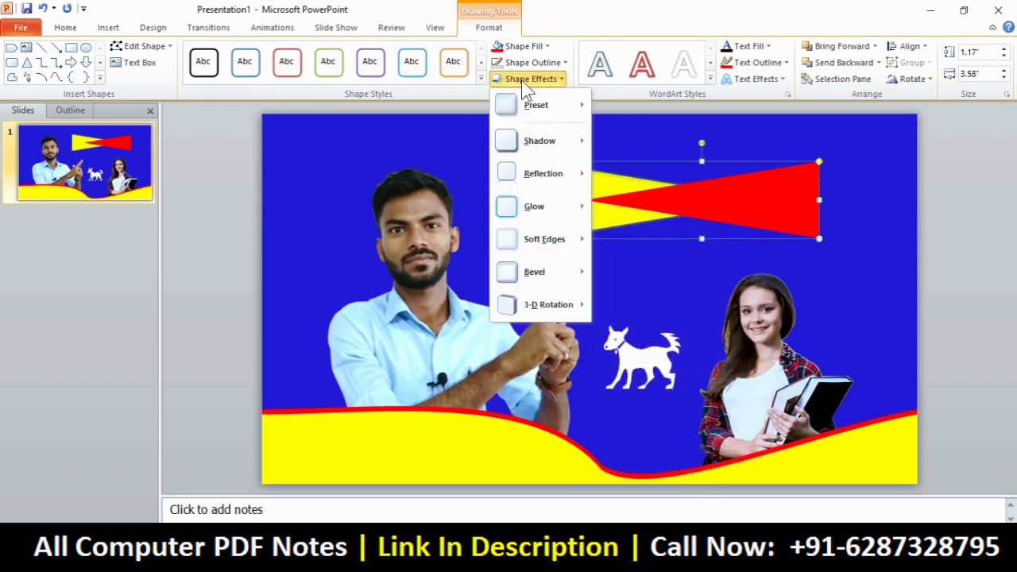
click(735, 389)
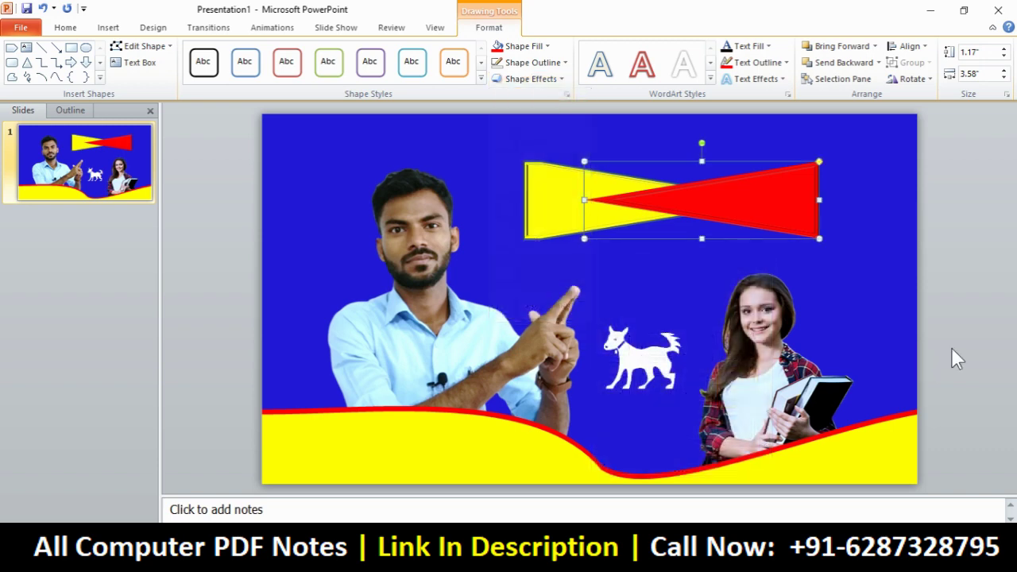
click(951, 347)
Step: Fine-tune the yellow and red triangles' positions, then delete the red triangle
click(556, 210)
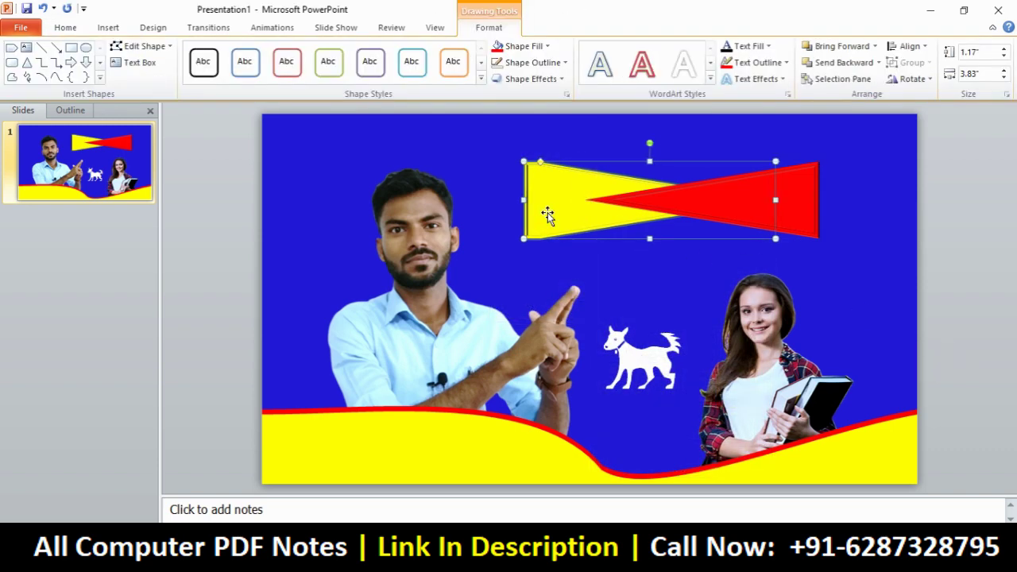
mouse_move(547, 215)
mouse_down()
mouse_move(565, 215)
mouse_move(558, 188)
mouse_up()
click(814, 200)
key(Left)
key(Left)
key(Left)
click(548, 187)
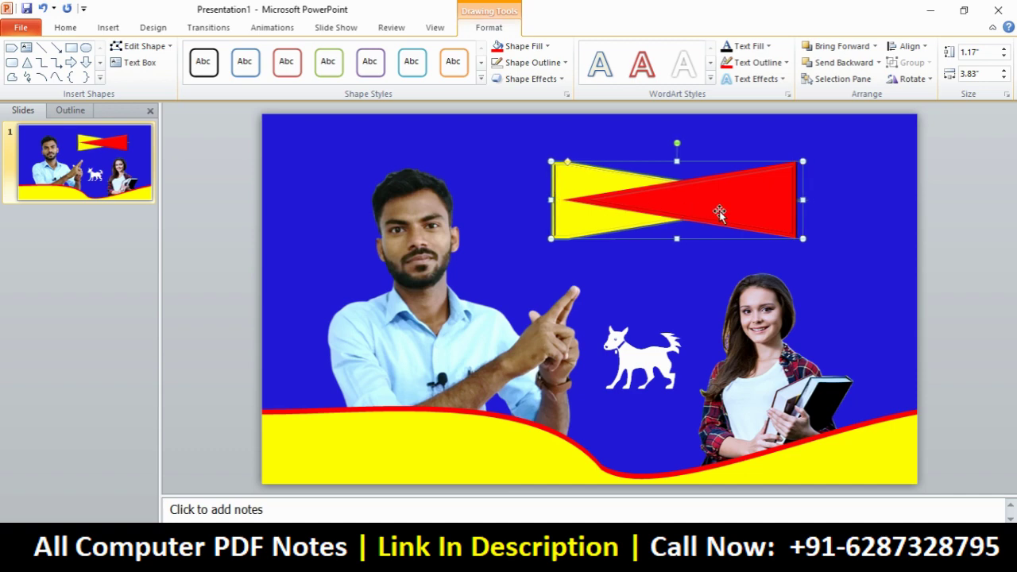
click(826, 223)
click(776, 200)
drag(777, 200, 750, 211)
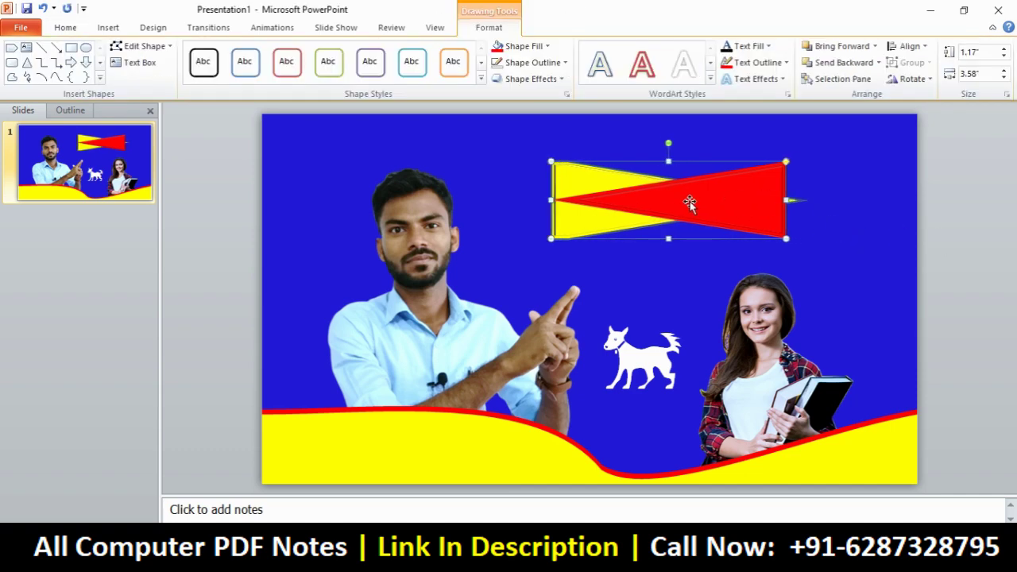
key(Right)
key(Right)
key(Right)
key(Right)
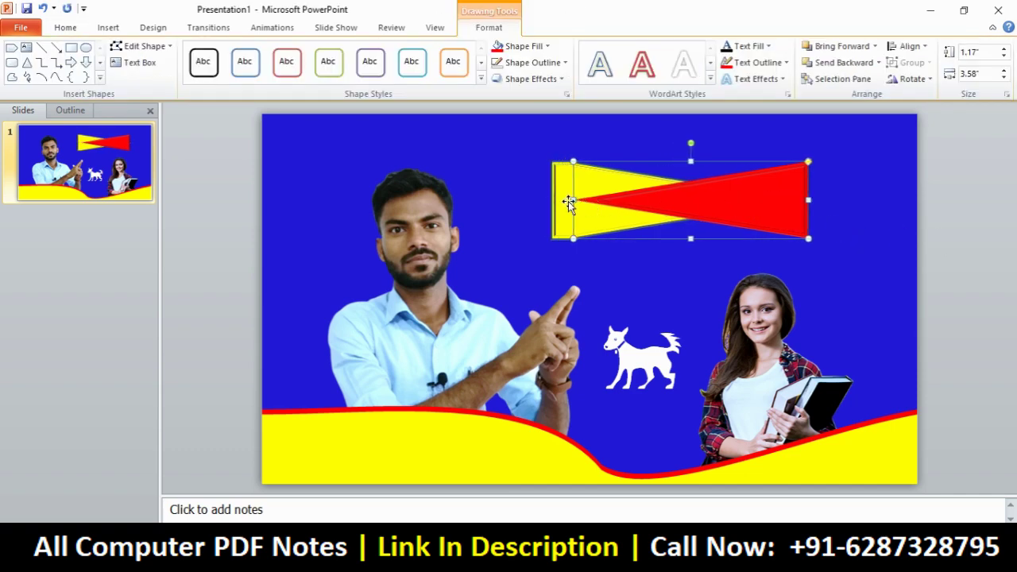
drag(573, 198, 633, 199)
click(934, 236)
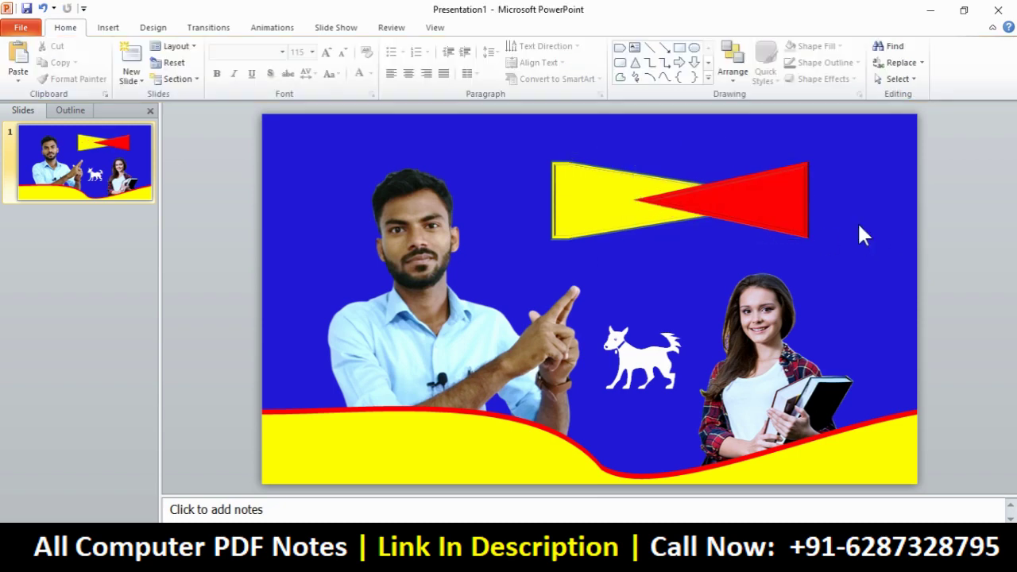
click(728, 205)
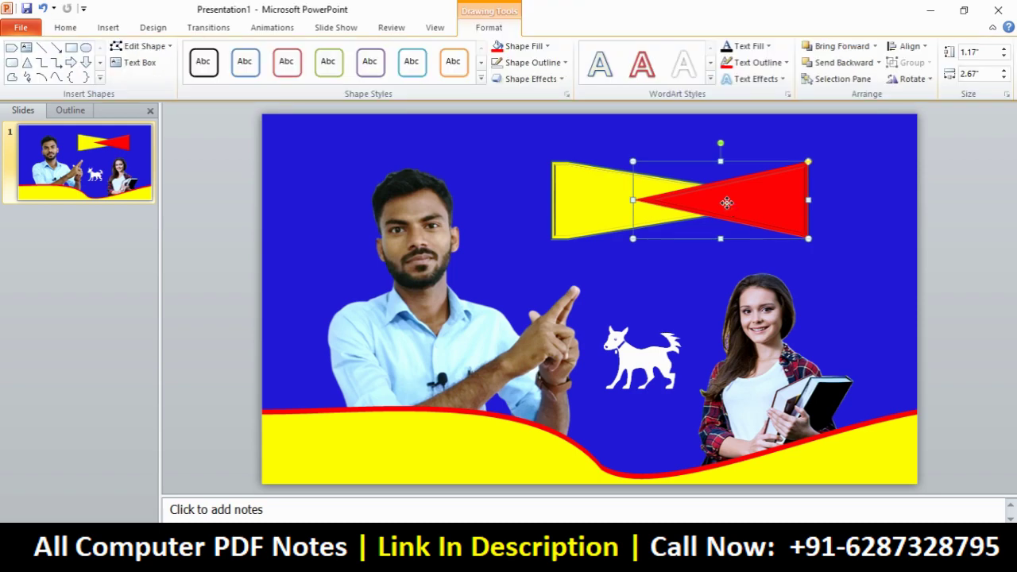
key(Delete)
Step: Delete the yellow shape and the yellow and red waves
click(695, 203)
key(Delete)
click(108, 27)
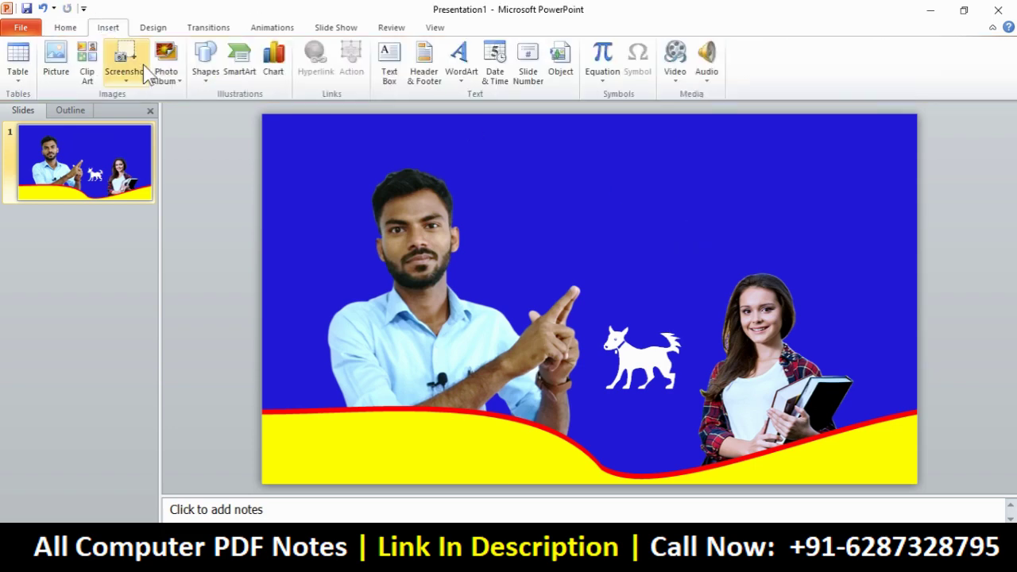
click(203, 67)
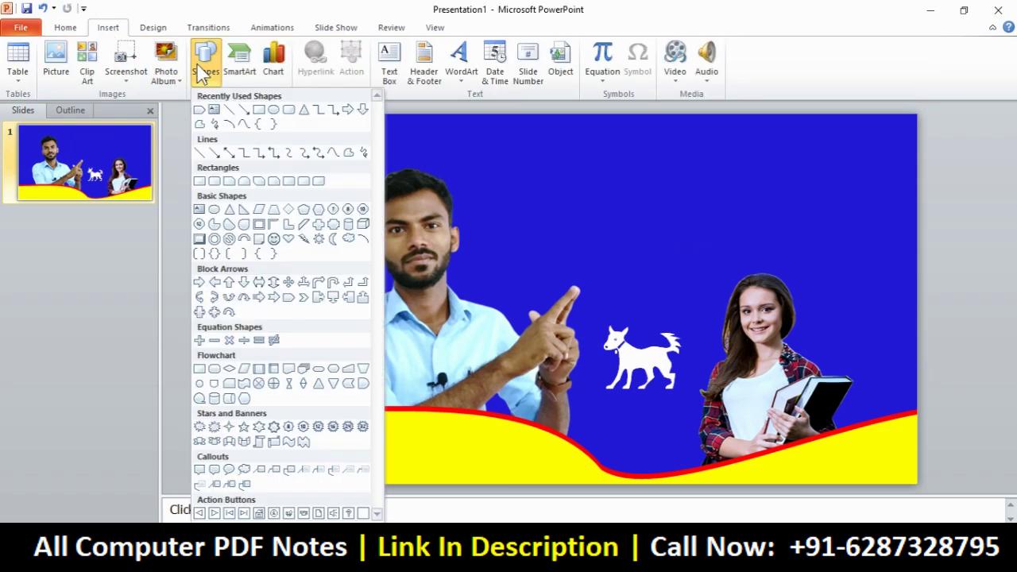
click(493, 459)
key(Delete)
click(490, 453)
key(Delete)
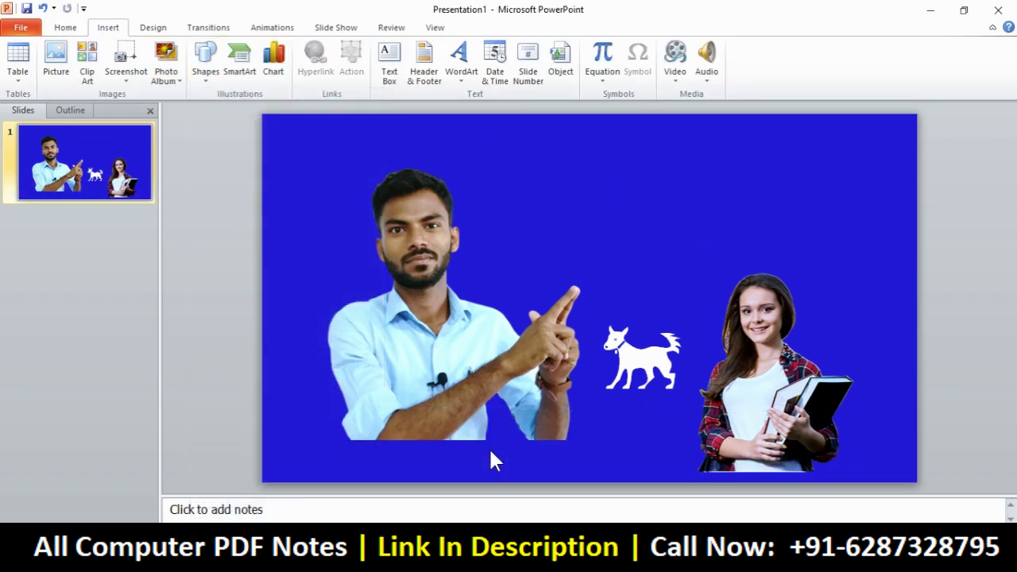
Step: Delete the dog shape, restoring the student picture deleted by mistake
click(629, 365)
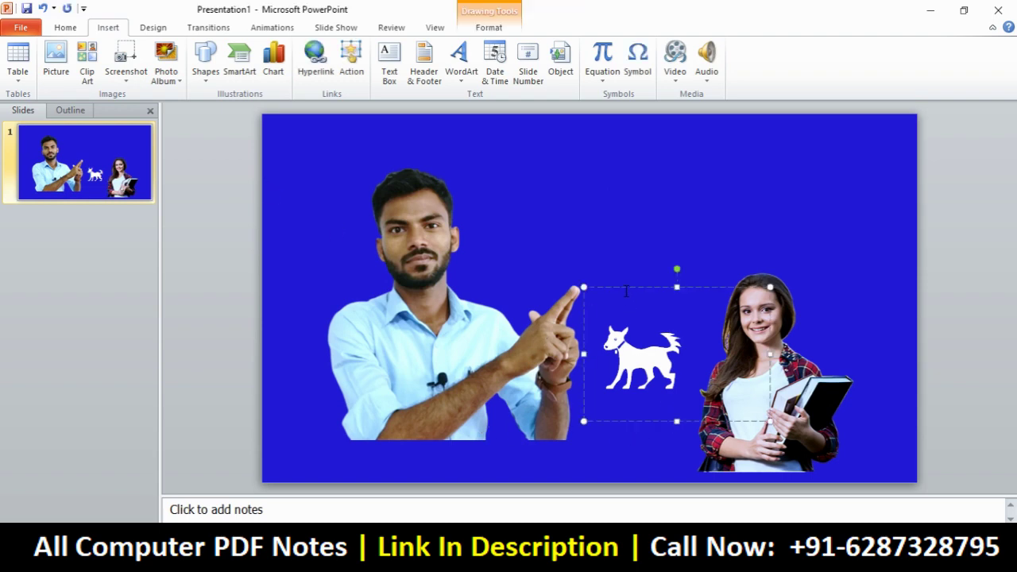
key(Delete)
click(751, 373)
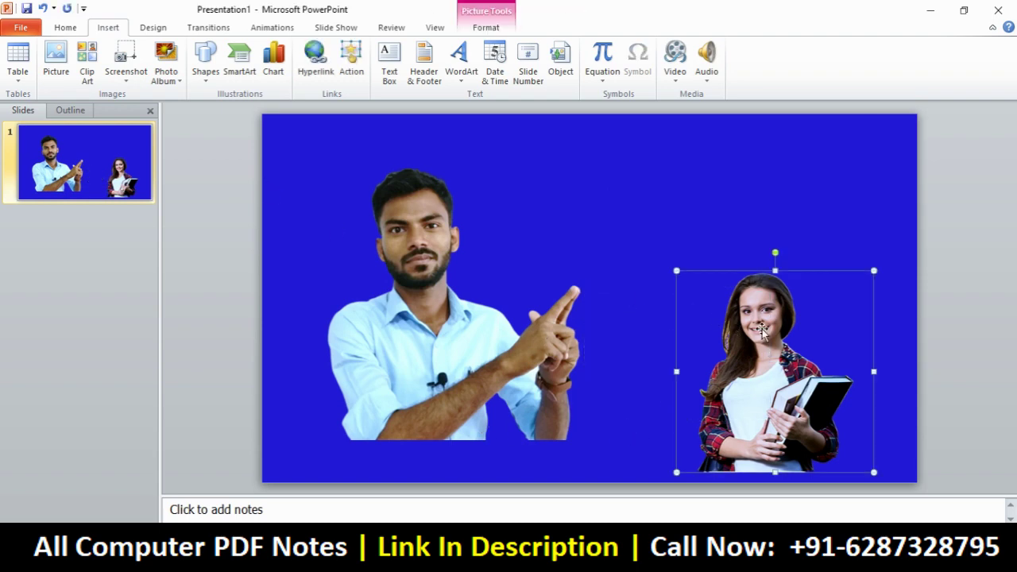
key(Delete)
key(ctrl+z)
Step: Delete the man picture and move the student picture left of centre
click(503, 341)
key(Delete)
drag(754, 383, 445, 267)
click(210, 183)
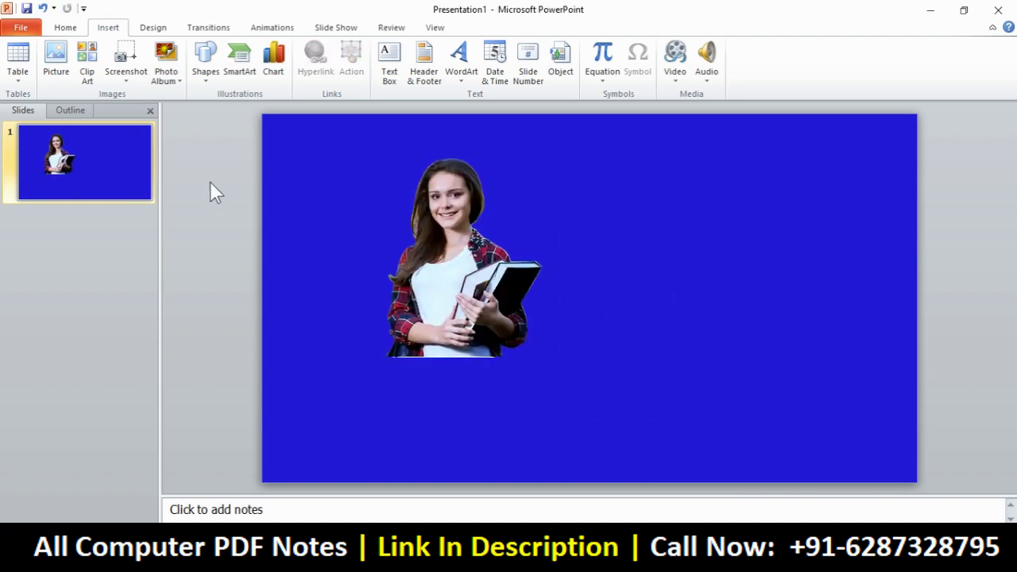
click(204, 63)
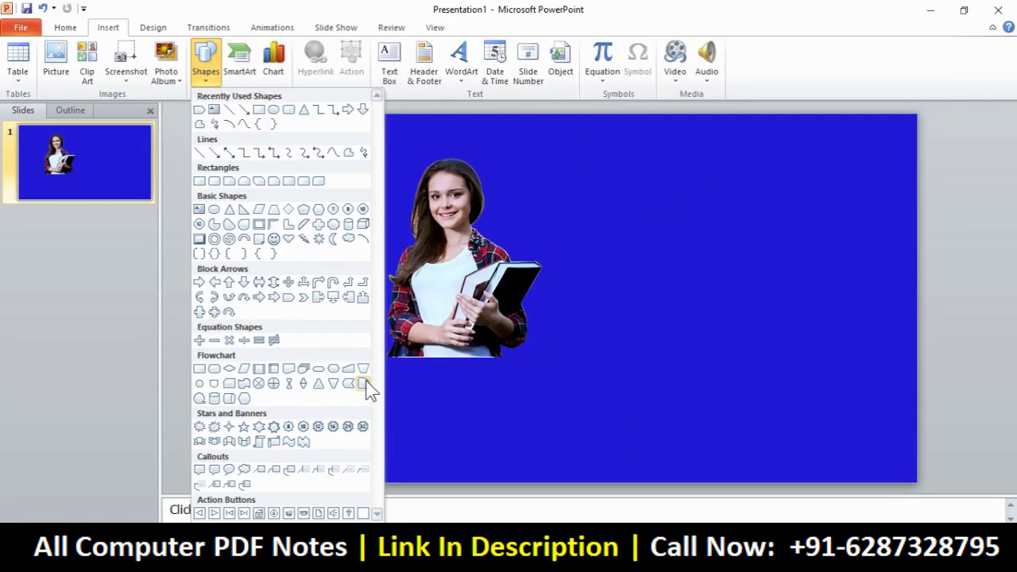
Step: Draw a flowchart shape down the left edge, filled yellow with no outline
click(364, 385)
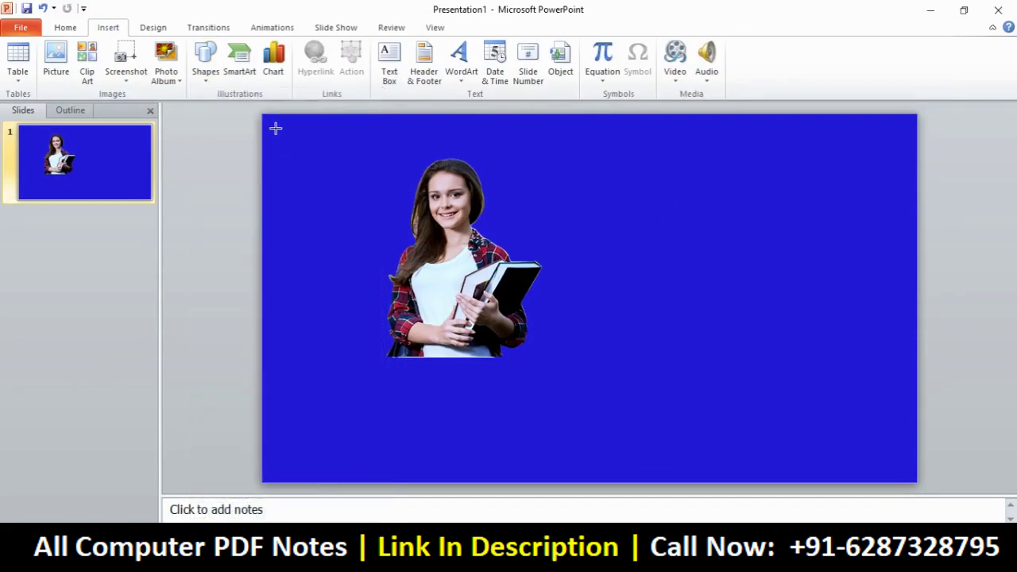
drag(261, 114, 458, 483)
click(491, 28)
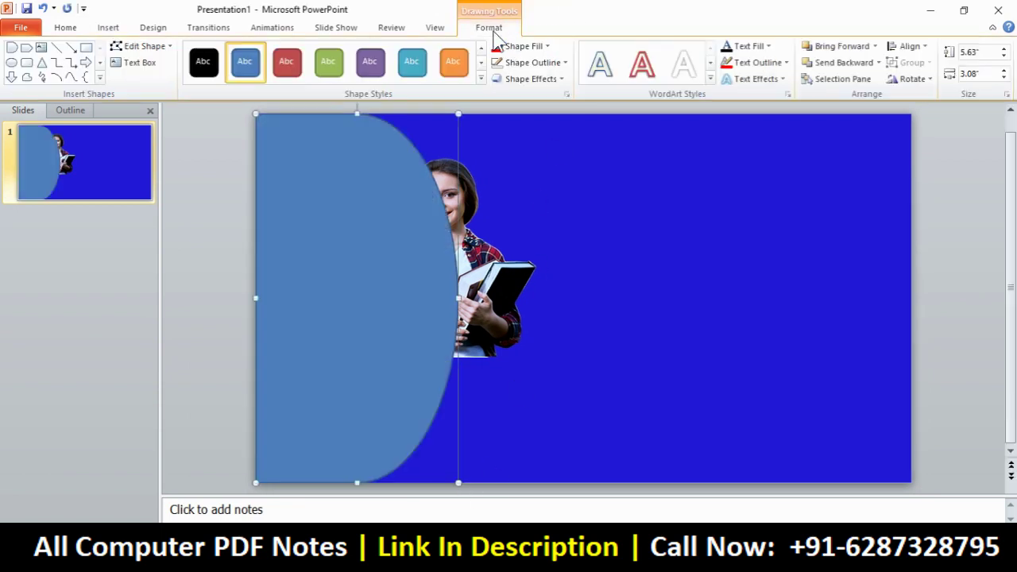
click(518, 46)
click(535, 155)
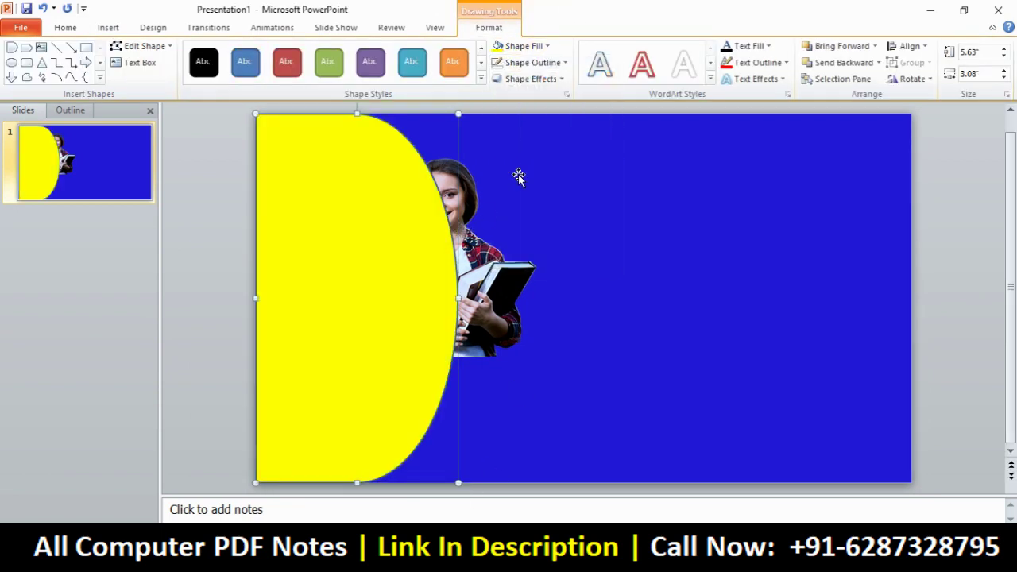
click(521, 61)
click(547, 210)
Step: Edit the shape's points to bend its right edge into an inward curve
right_click(426, 231)
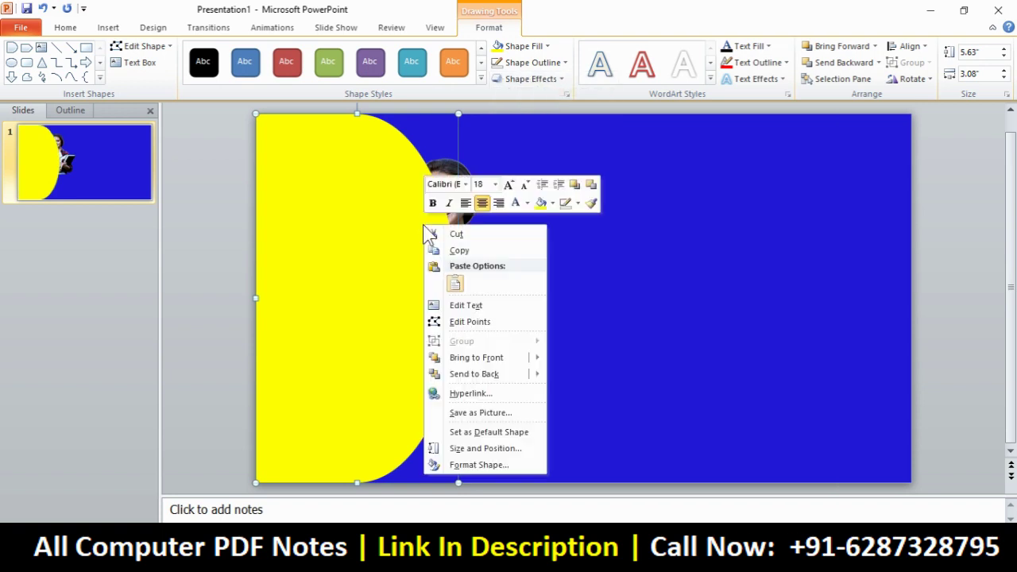
click(483, 321)
drag(459, 300, 267, 322)
click(225, 291)
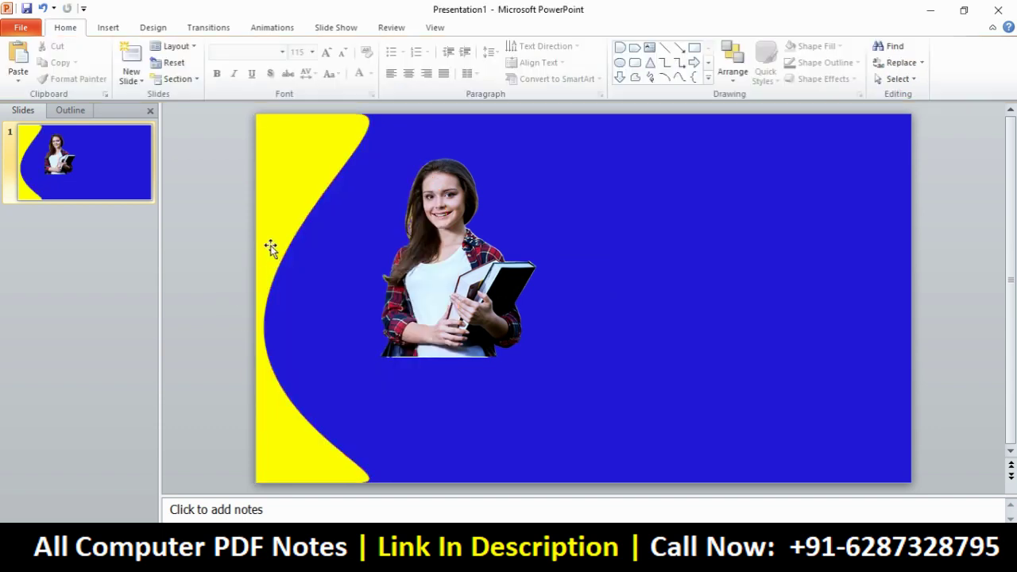
Step: Place a horizontally flipped copy of the curve on the right edge and lower the student picture slightly
click(272, 241)
ctrl+drag(271, 241, 698, 243)
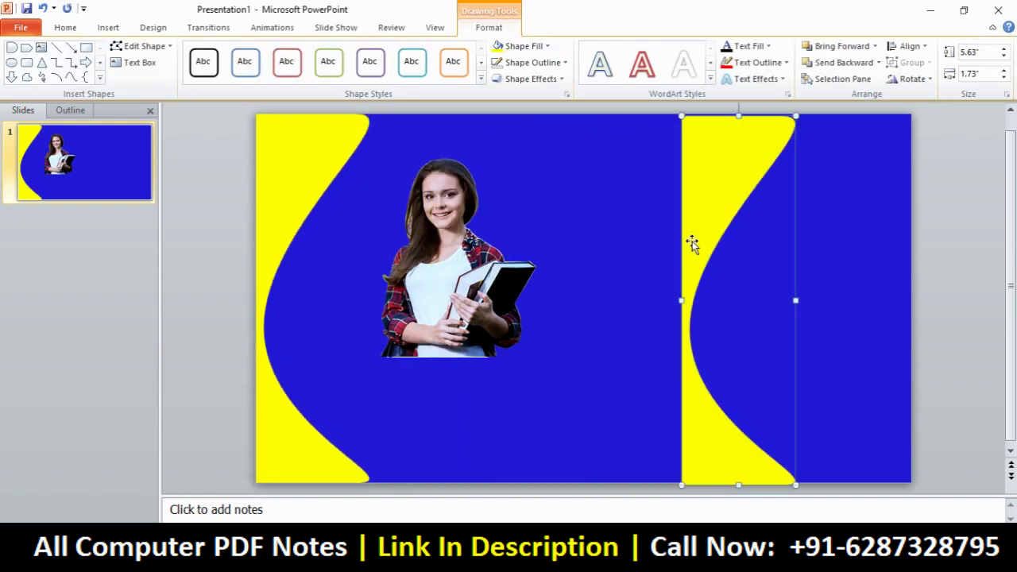
click(924, 79)
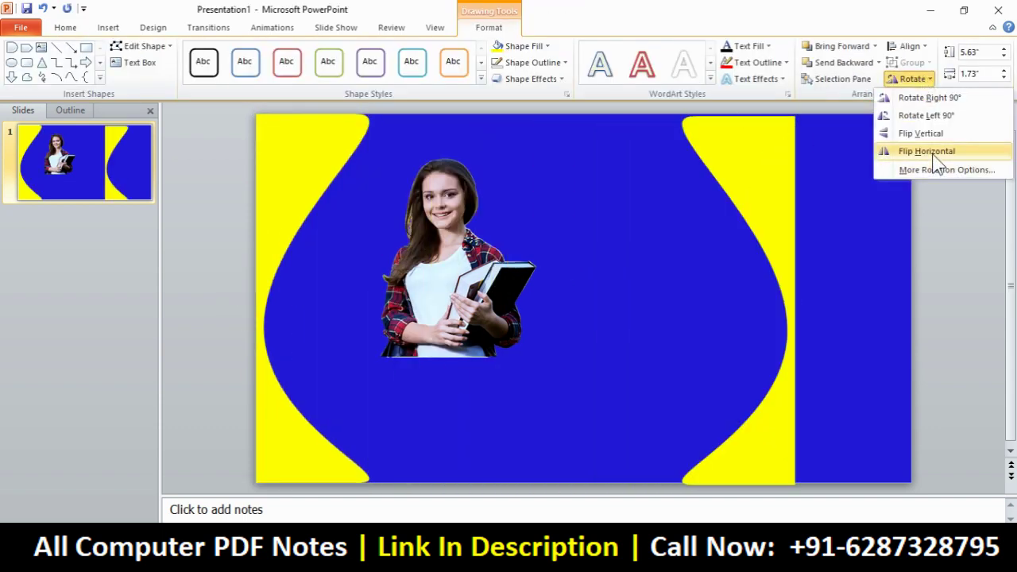
click(931, 152)
key(Right)
key(Right)
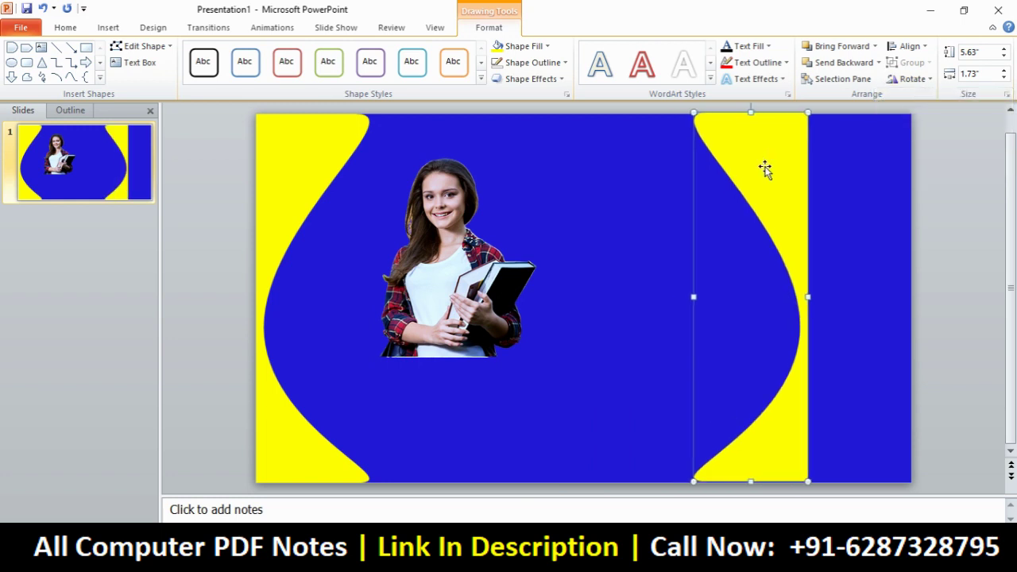
key(Right)
key(Right)
key(Right)
key(Right)
key(Right)
key(Right)
click(581, 170)
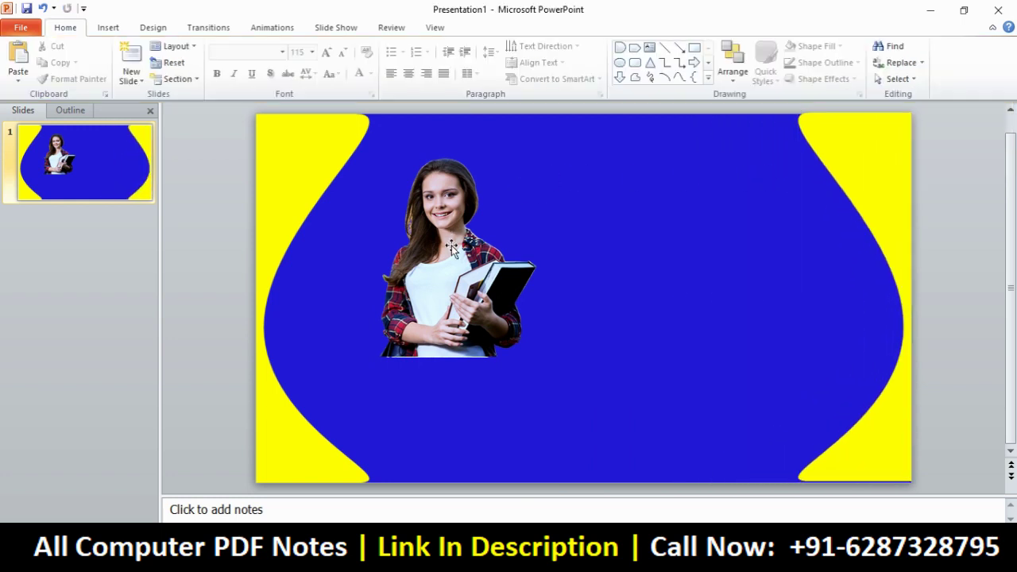
mouse_move(448, 238)
mouse_down()
mouse_move(448, 317)
mouse_move(454, 268)
mouse_up()
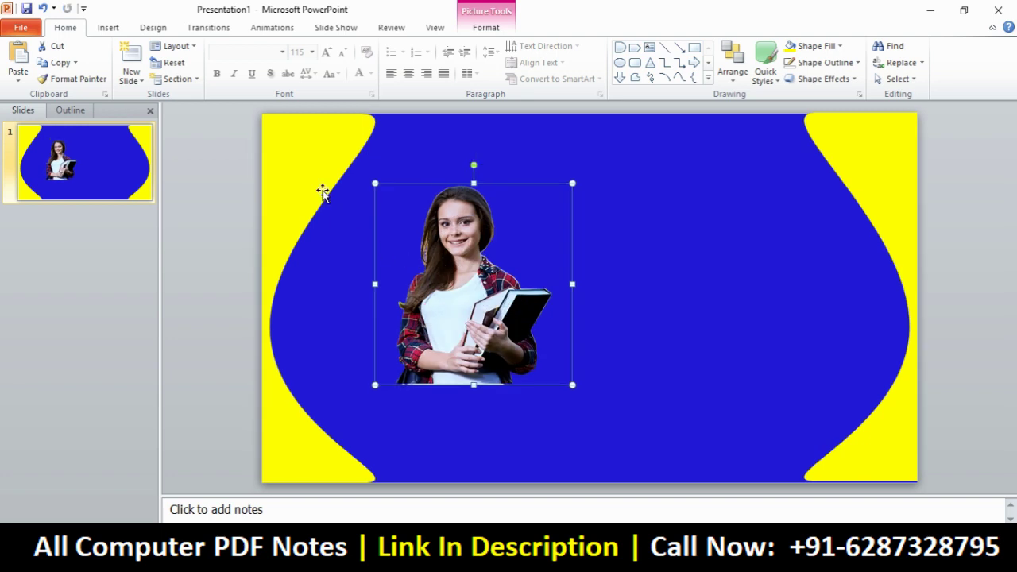
click(294, 188)
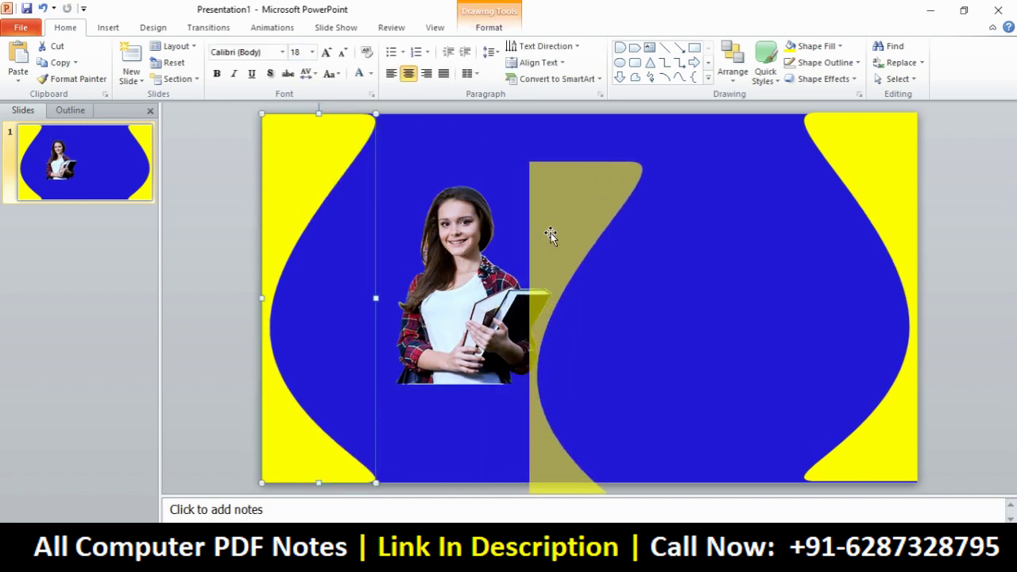
drag(285, 186, 551, 233)
key(ctrl+z)
drag(296, 196, 523, 199)
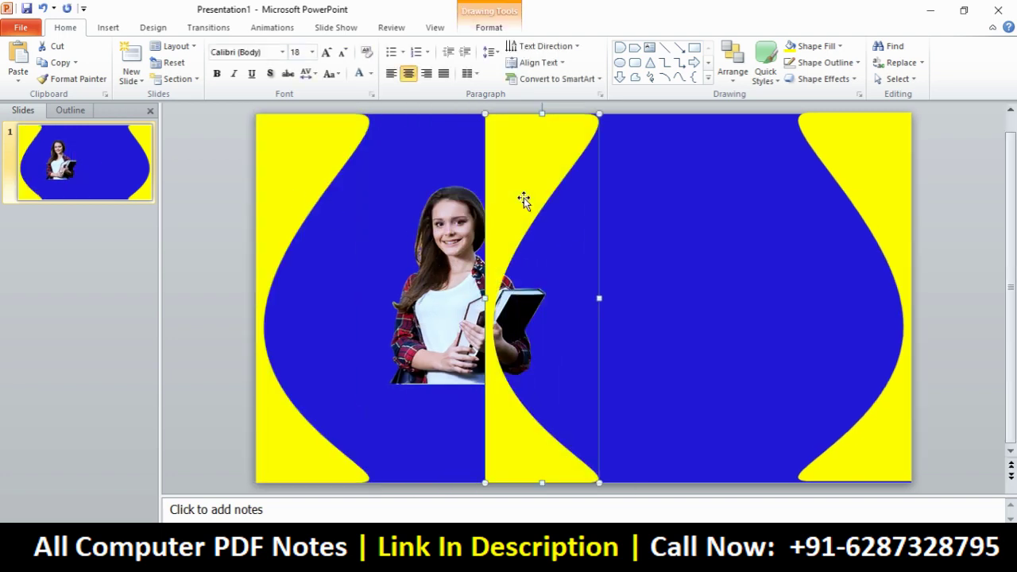
click(487, 27)
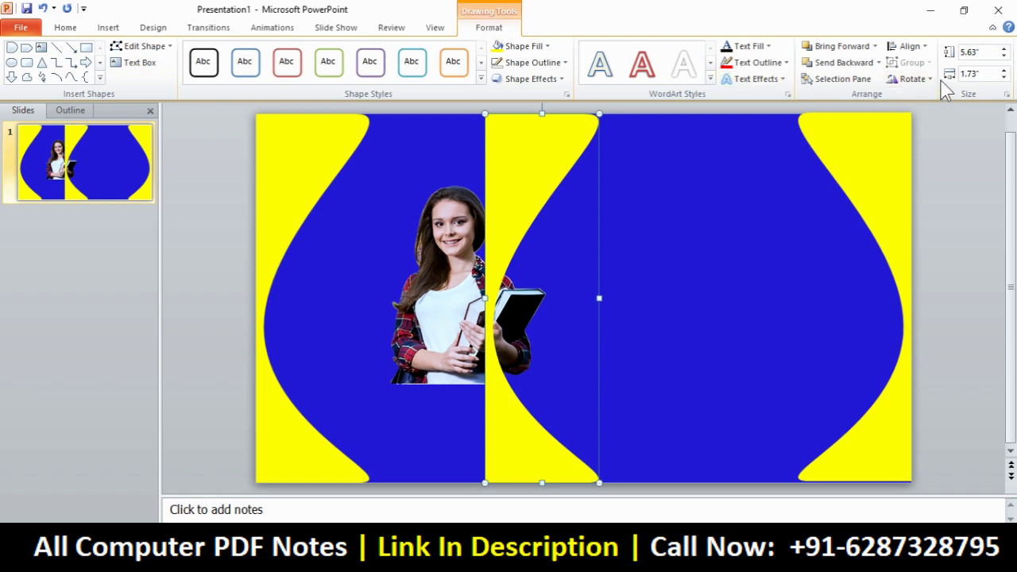
click(911, 83)
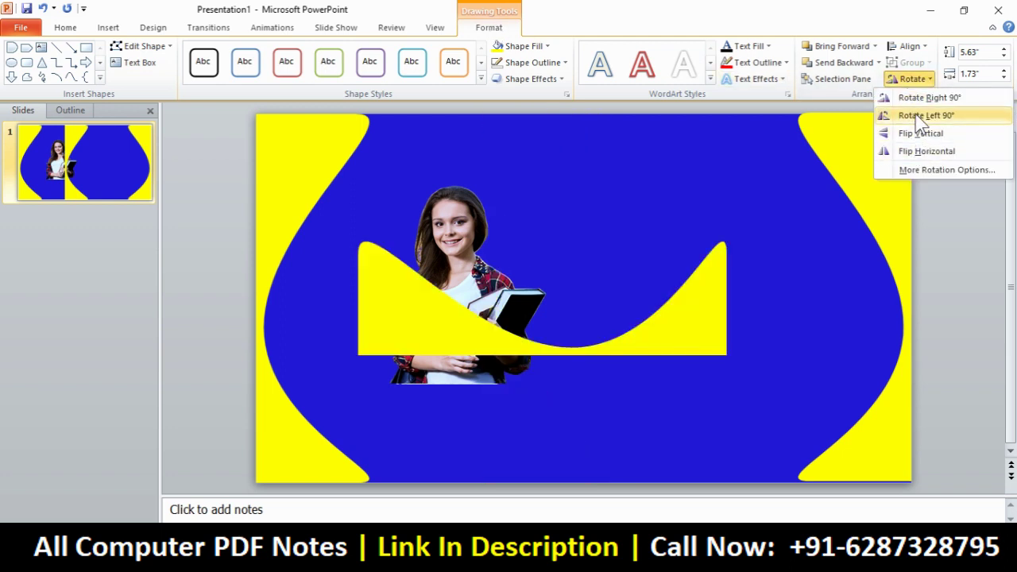
click(926, 116)
mouse_move(673, 319)
mouse_down()
mouse_move(600, 446)
mouse_move(613, 445)
mouse_up()
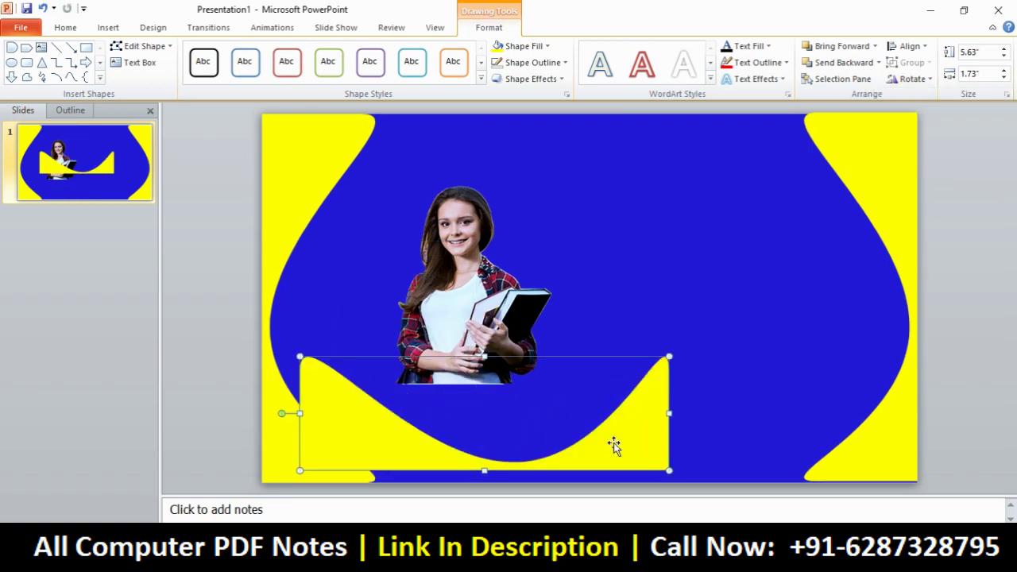
key(Up)
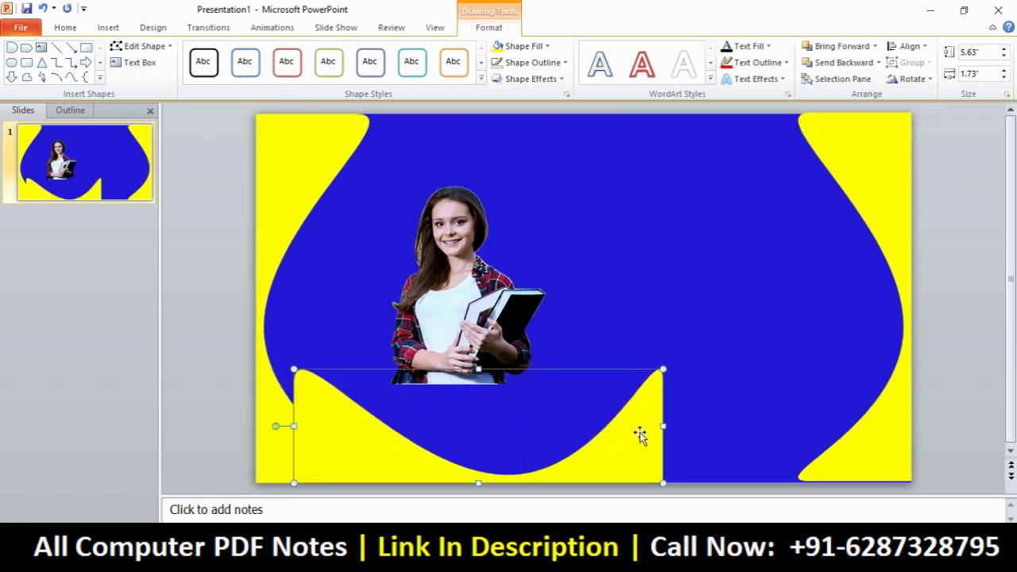
drag(663, 426, 912, 426)
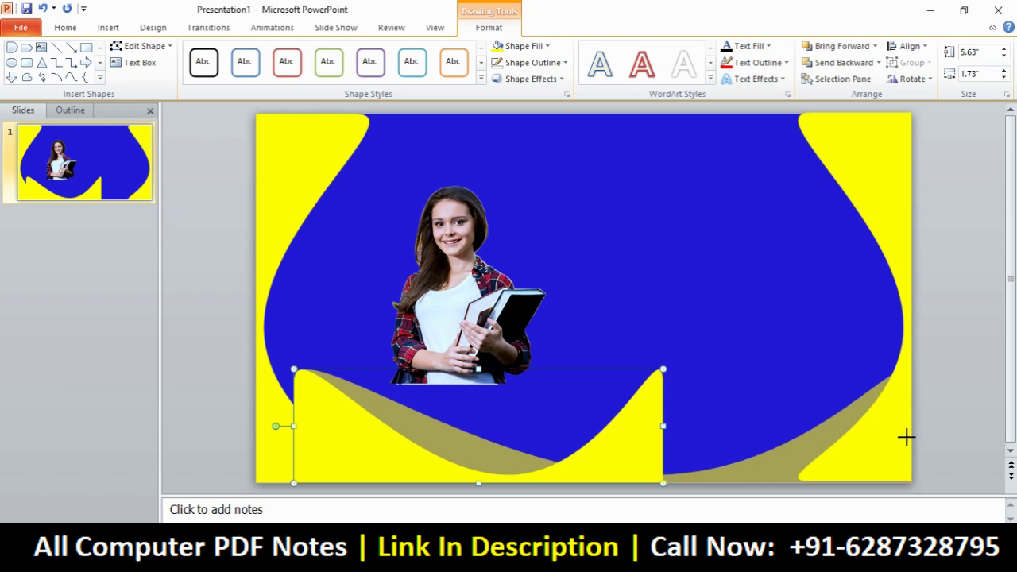
drag(291, 426, 243, 443)
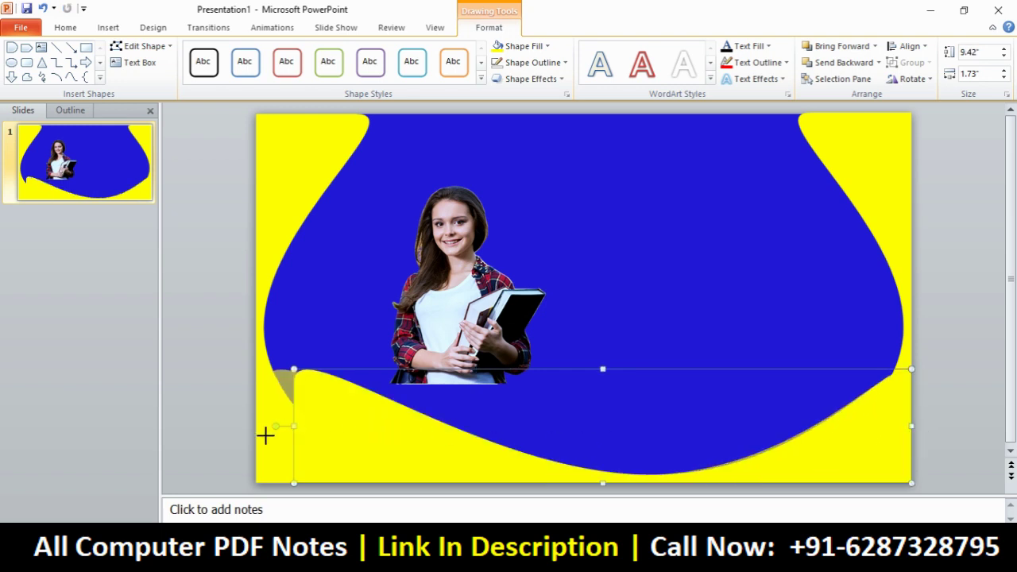
click(228, 256)
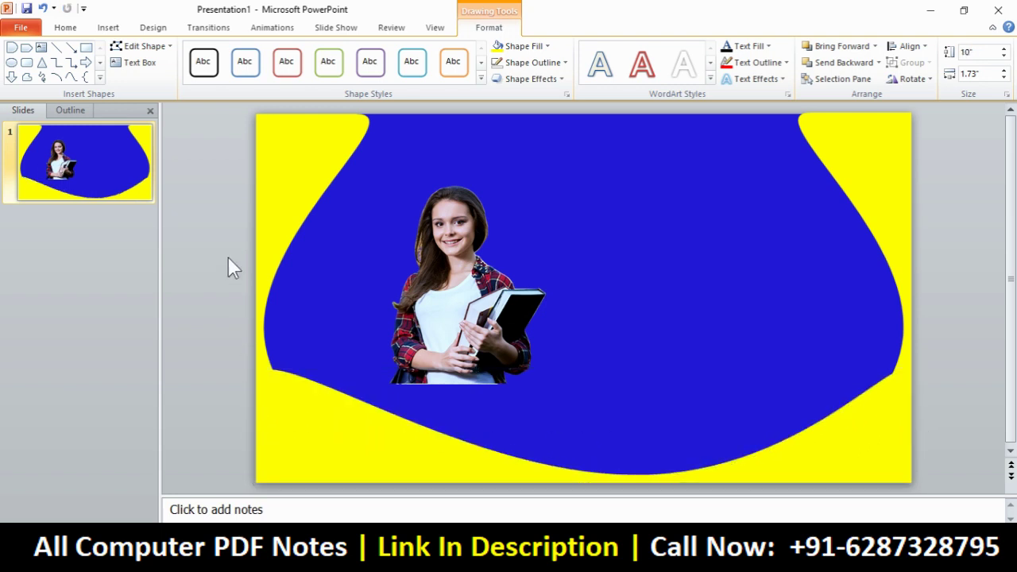
drag(363, 422, 386, 253)
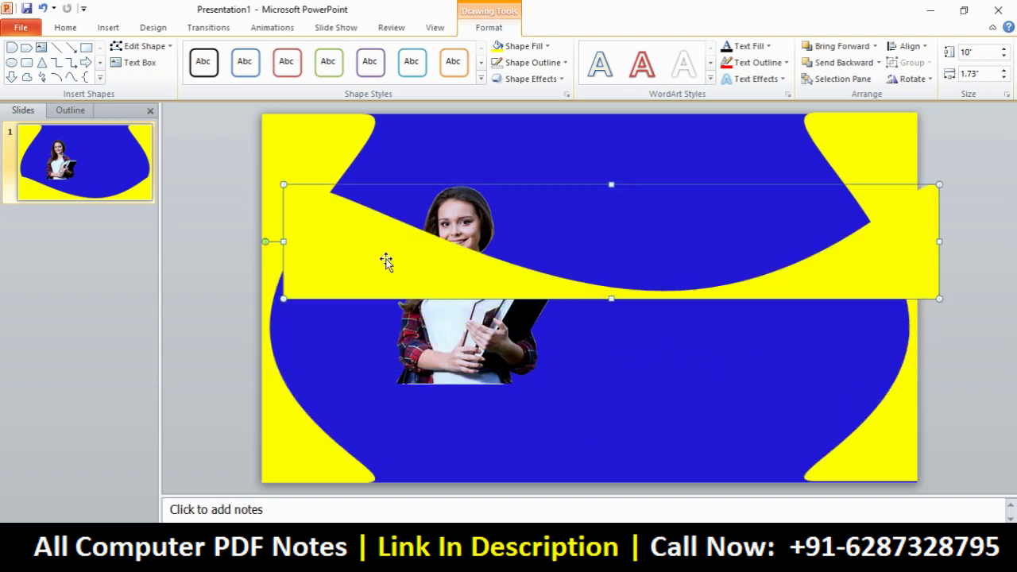
click(913, 82)
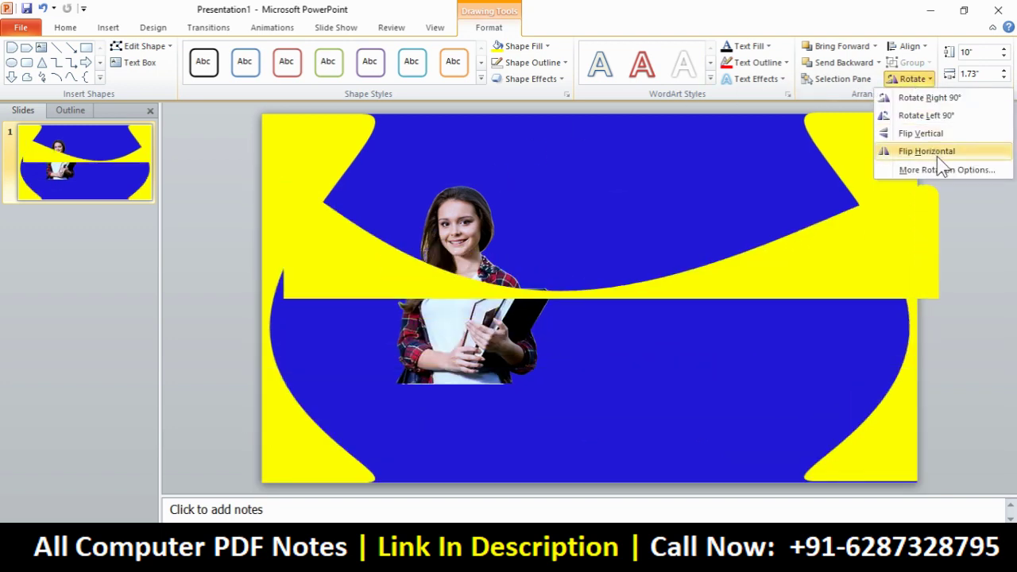
click(922, 133)
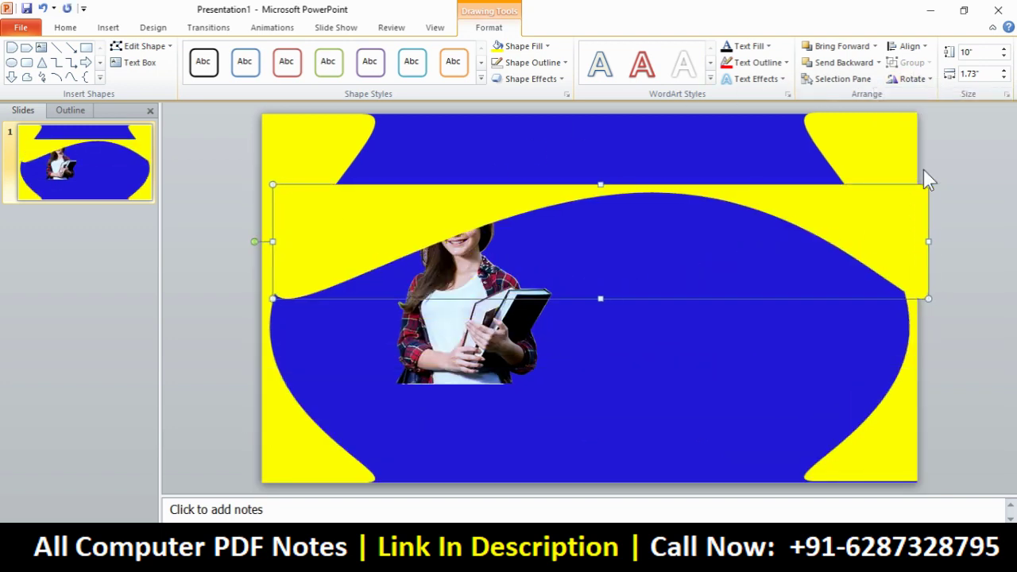
key(Left)
key(Left)
key(Up)
key(Up)
key(Up)
key(Up)
key(Up)
key(Up)
key(Up)
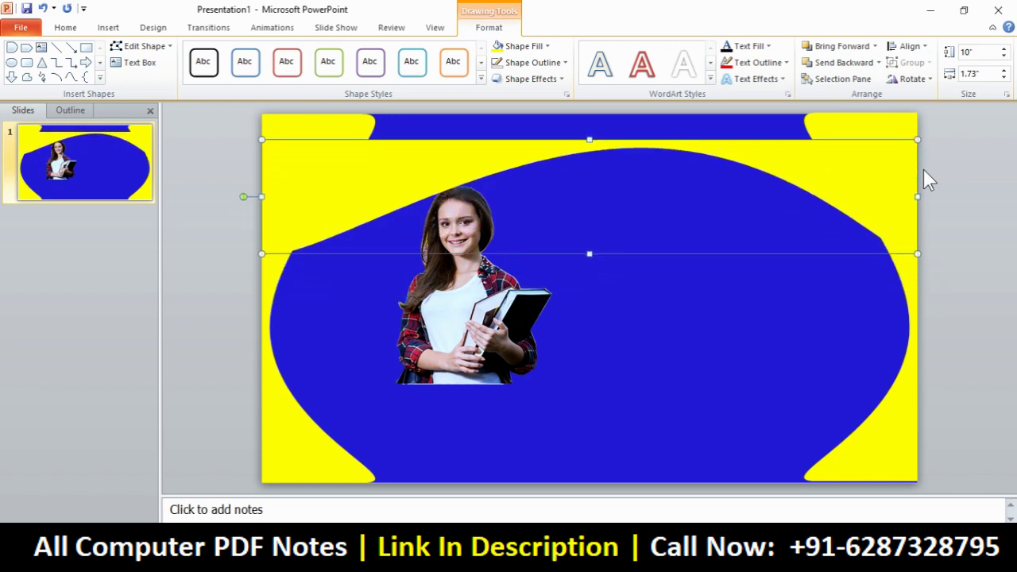
key(Up)
key(Up)
key(Up)
key(Up)
click(921, 171)
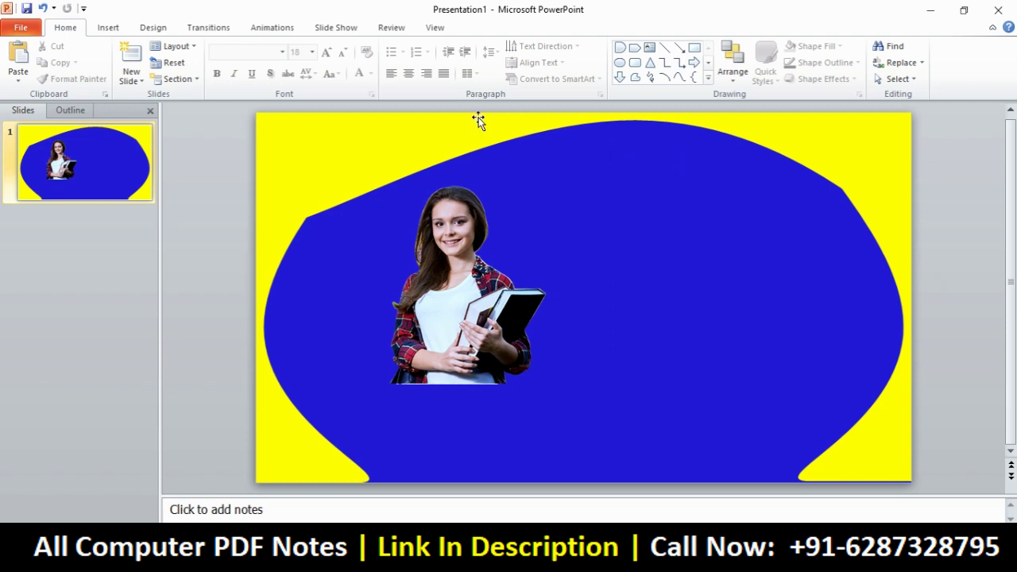
click(457, 135)
key(Delete)
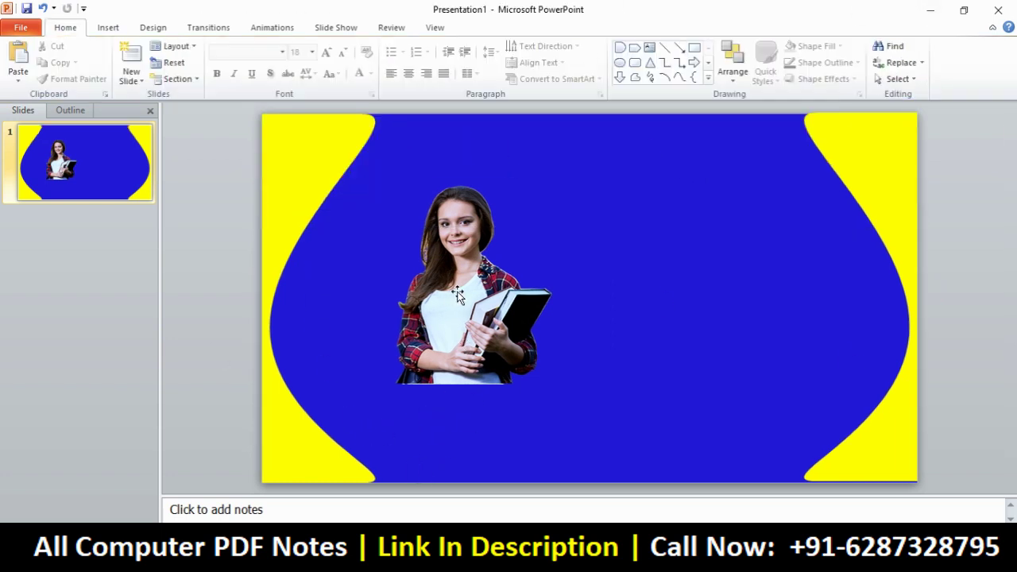
Step: Move the student photo toward the lower right and delete the left yellow curved shape
mouse_move(458, 294)
mouse_down()
mouse_move(357, 380)
mouse_move(376, 403)
mouse_move(743, 402)
mouse_up()
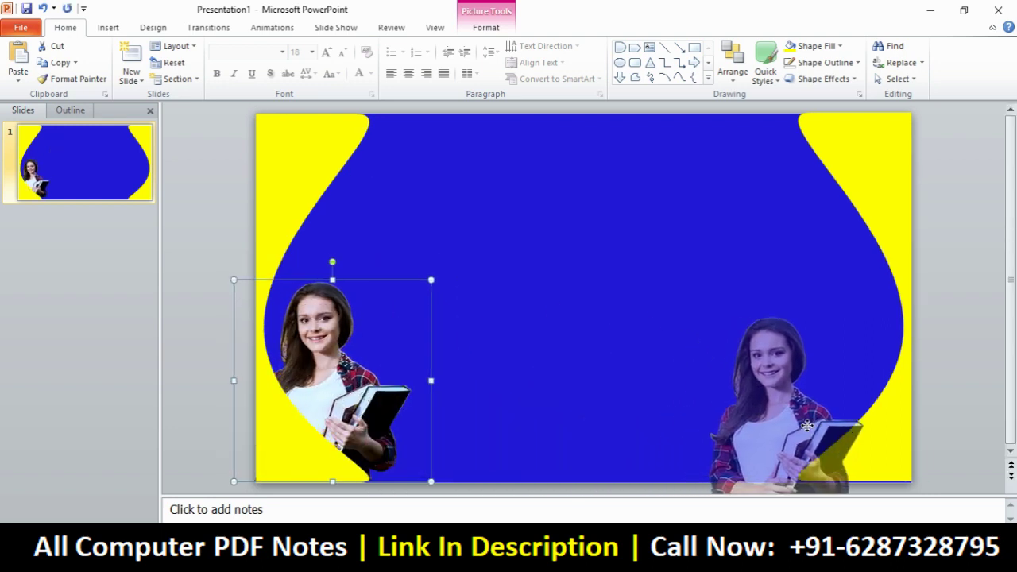
click(890, 250)
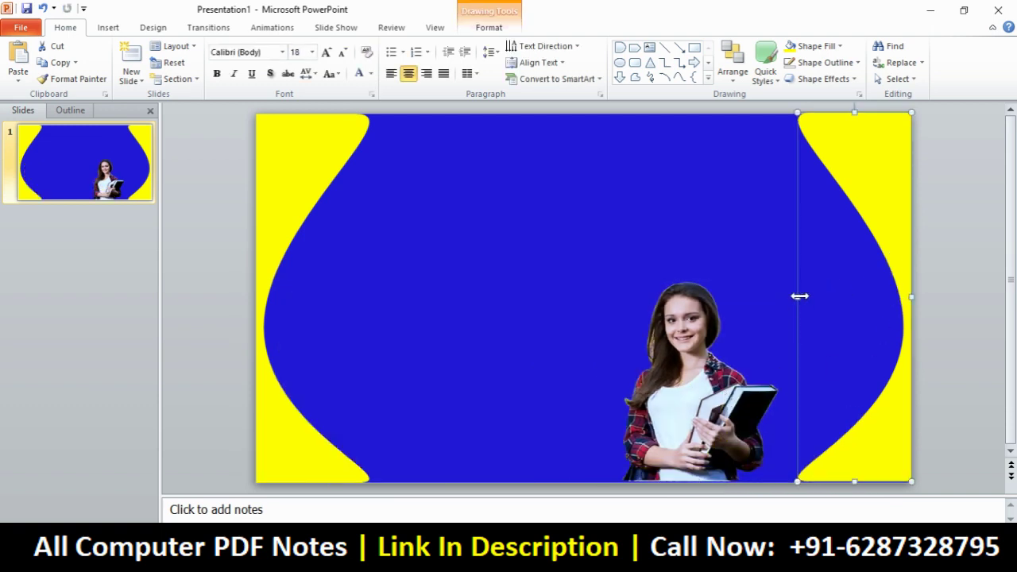
drag(799, 295, 755, 300)
drag(696, 392, 838, 401)
click(270, 240)
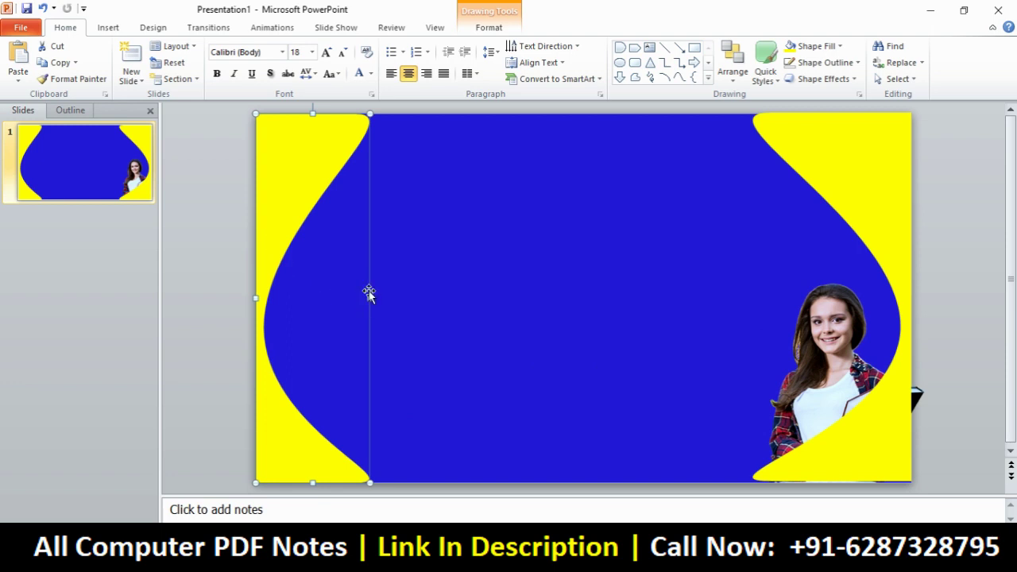
key(Delete)
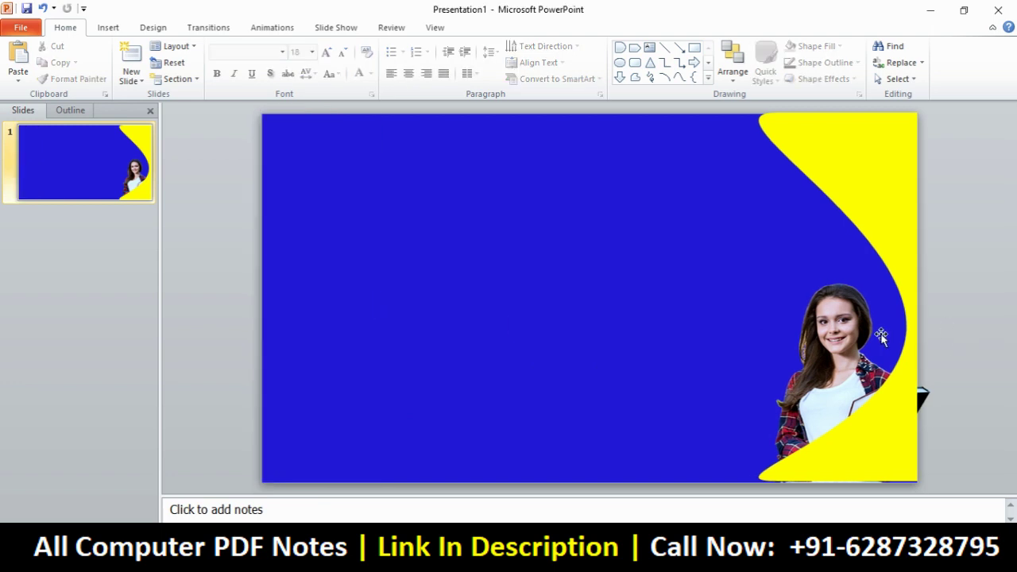
Step: Stretch the right yellow shape to the slide top, then nudge and slightly shrink the student photo
drag(882, 336, 865, 338)
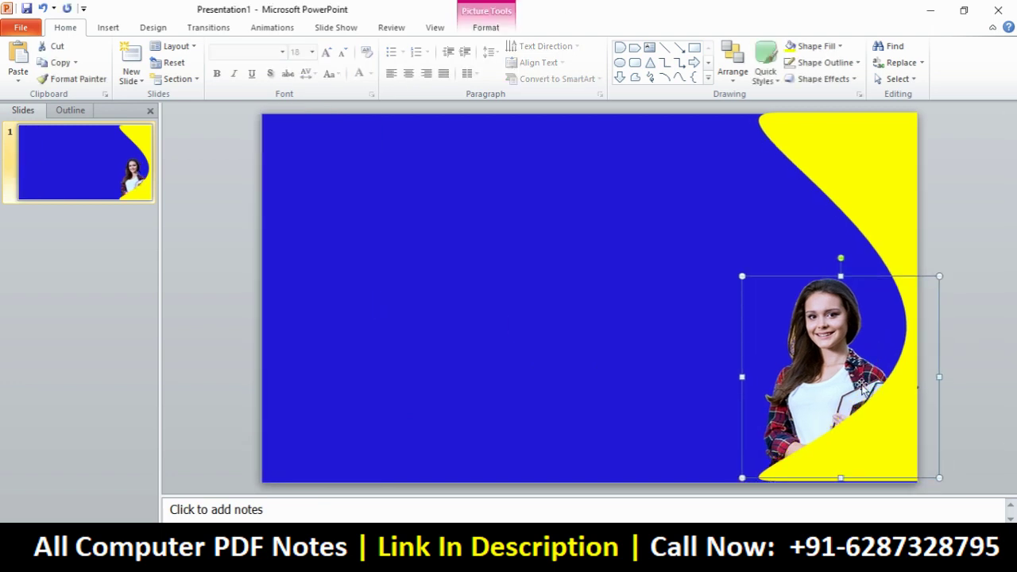
click(910, 442)
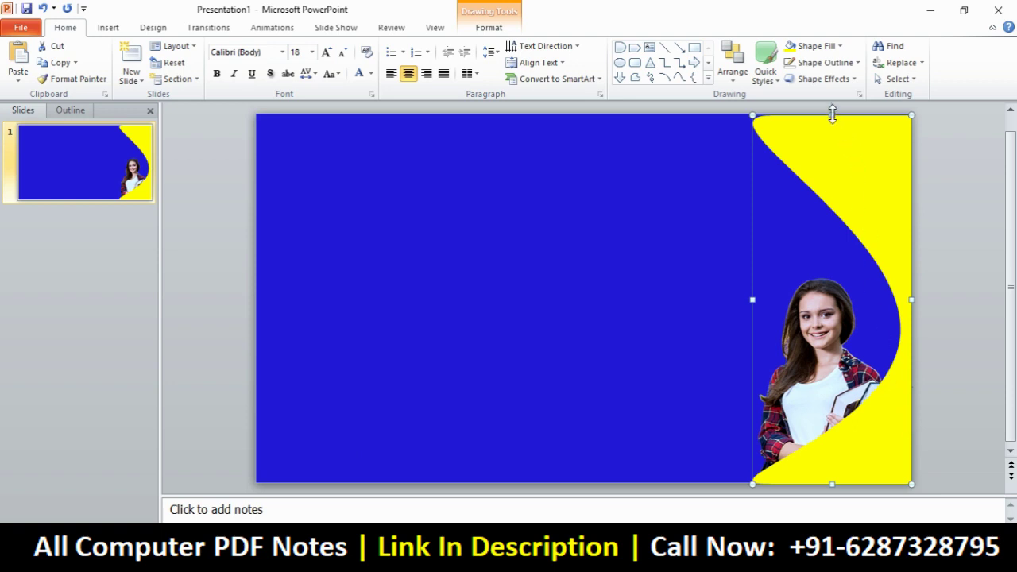
drag(832, 114, 829, 130)
click(736, 291)
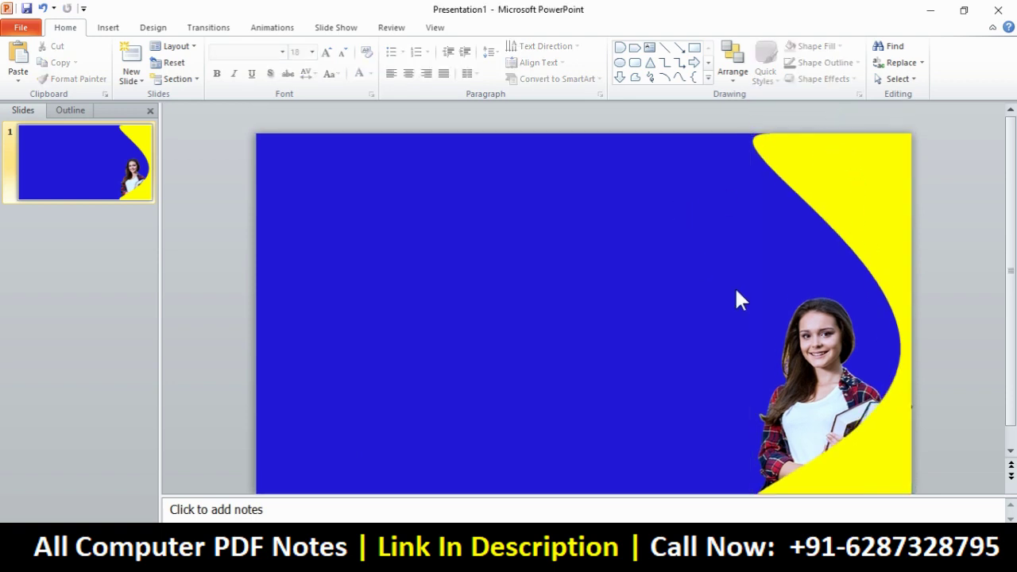
drag(851, 358, 839, 348)
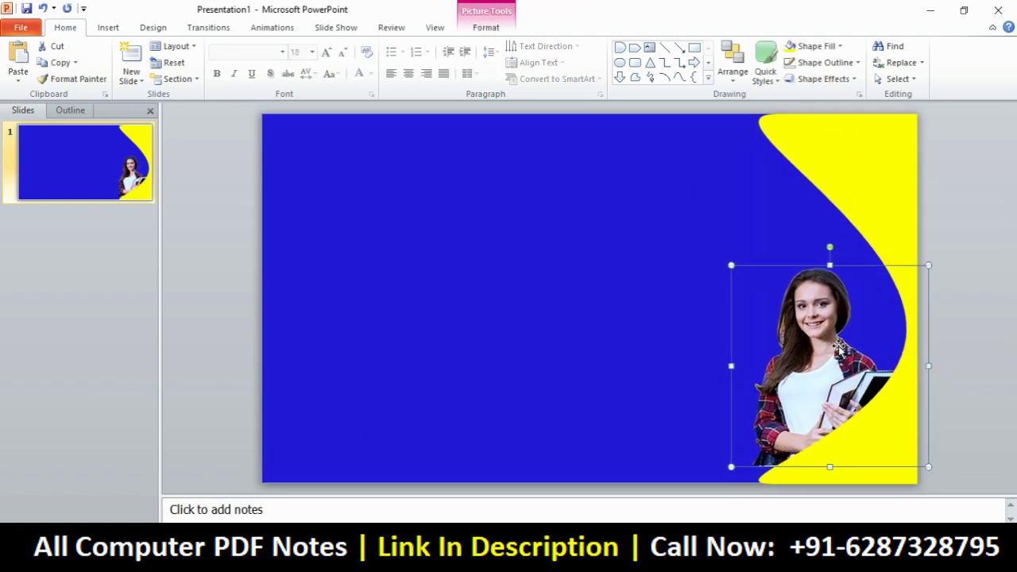
key(Right)
key(Right)
key(Right)
key(Right)
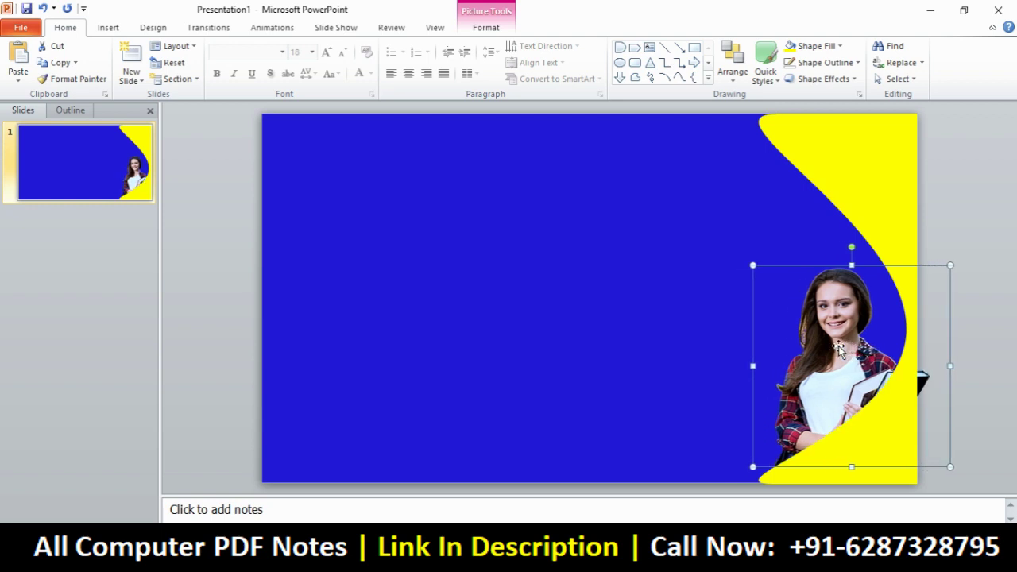
key(Left)
drag(745, 264, 765, 294)
click(959, 198)
Step: Nudge the student photo up and delete the right yellow curved shape
click(851, 473)
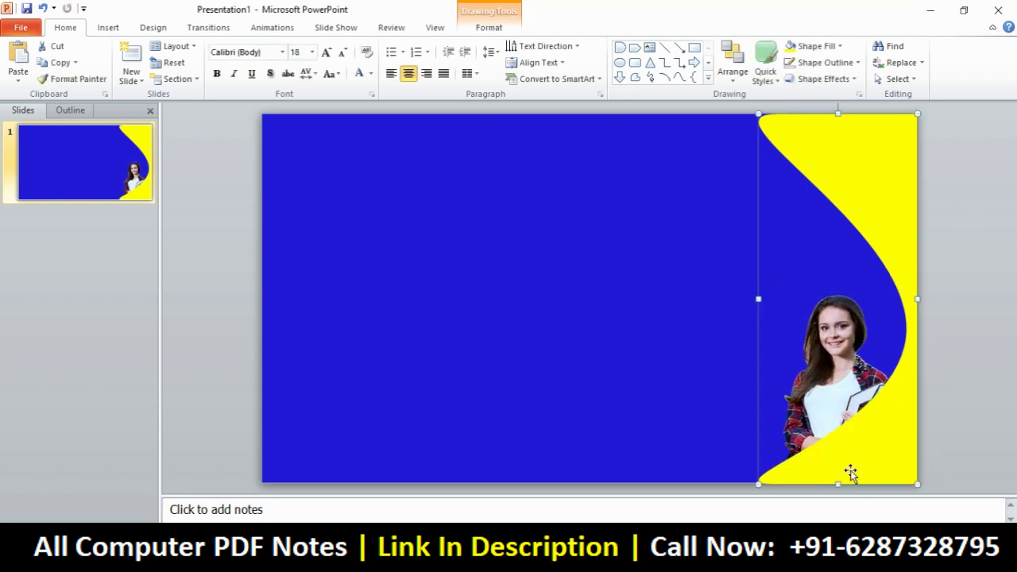
drag(836, 482, 835, 478)
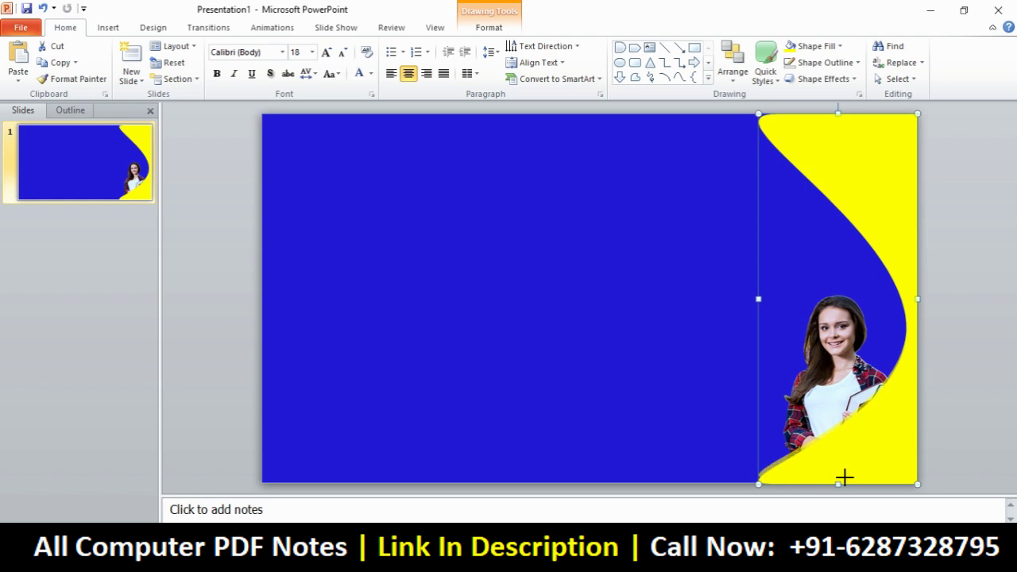
click(955, 417)
click(847, 356)
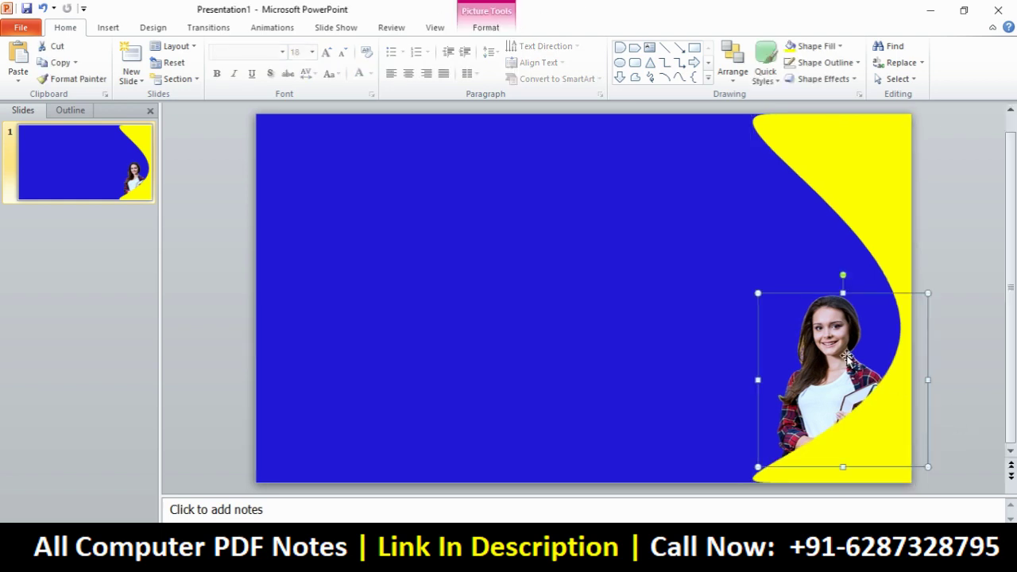
key(Up)
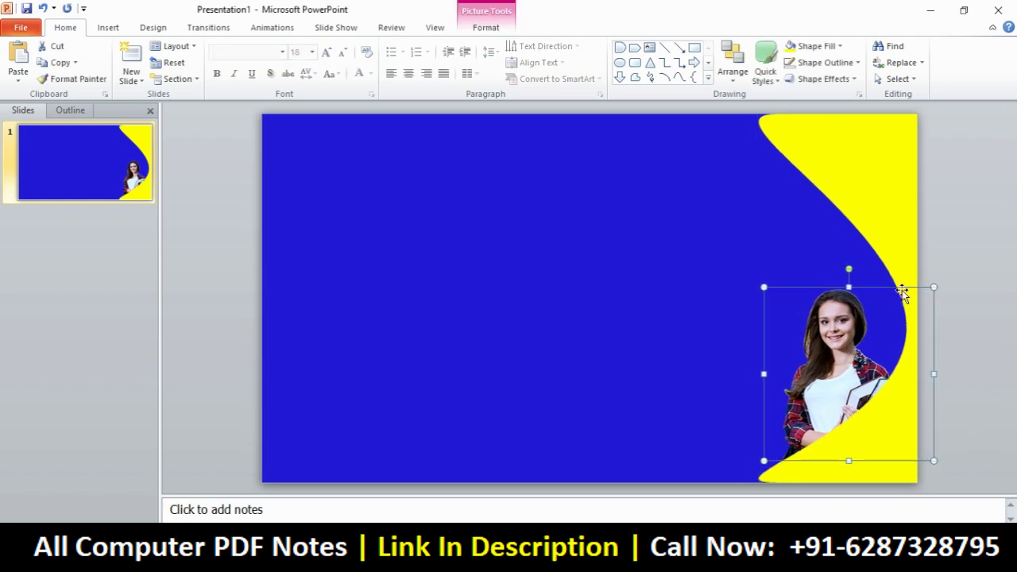
click(939, 234)
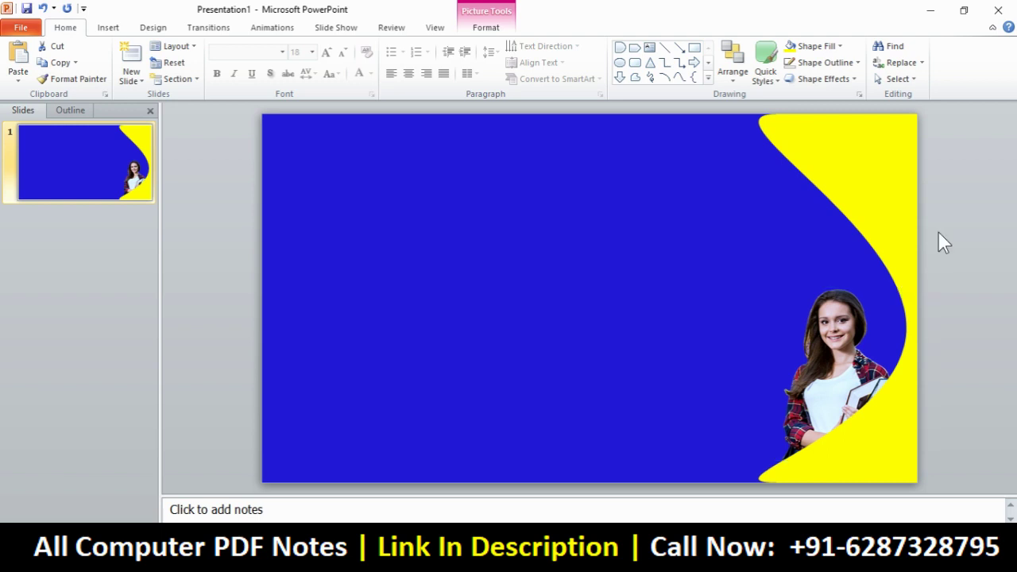
click(875, 218)
key(Delete)
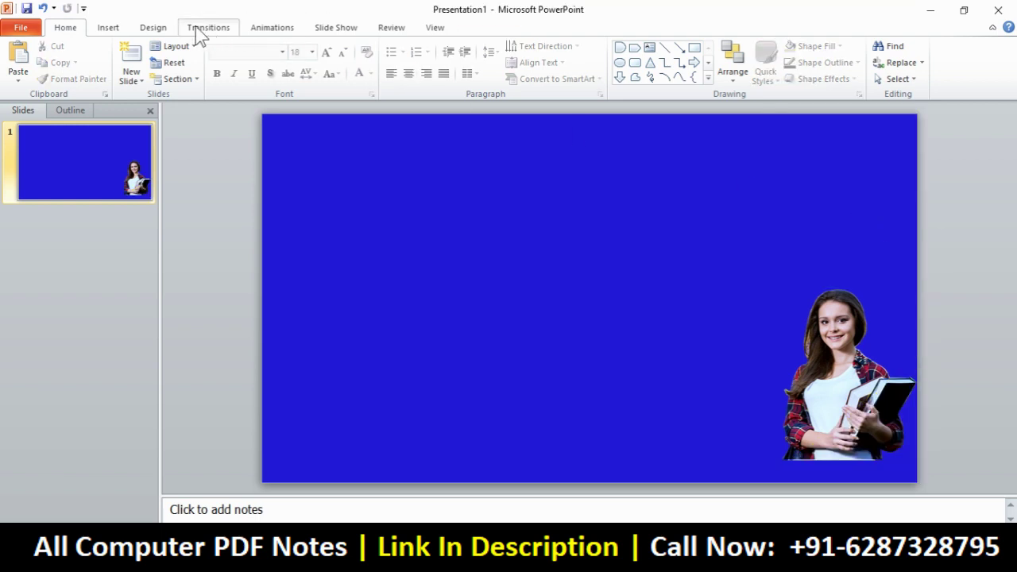
Step: Draw a curved shape down the slide's left edge
click(108, 28)
click(205, 63)
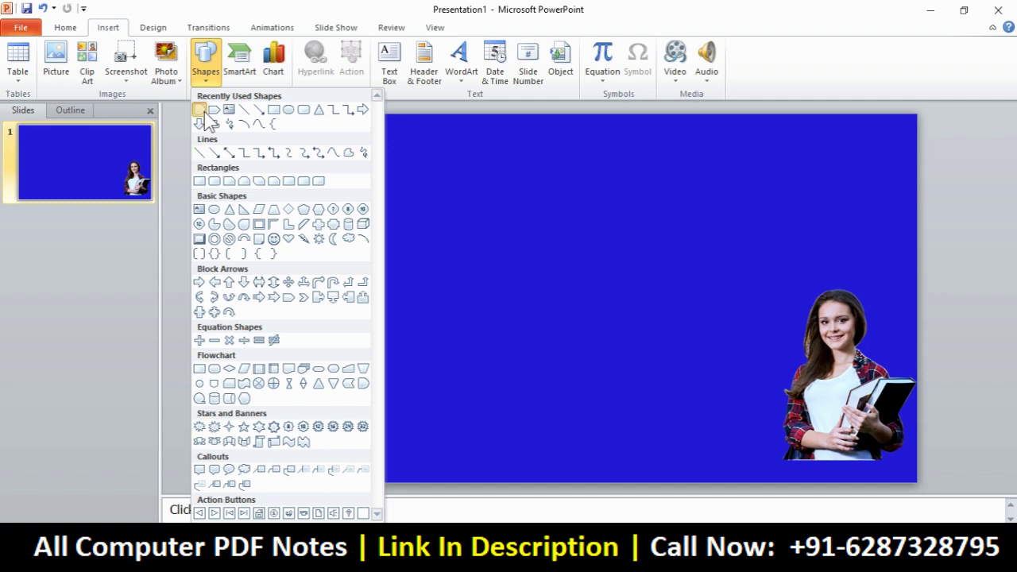
click(200, 118)
drag(266, 133, 373, 477)
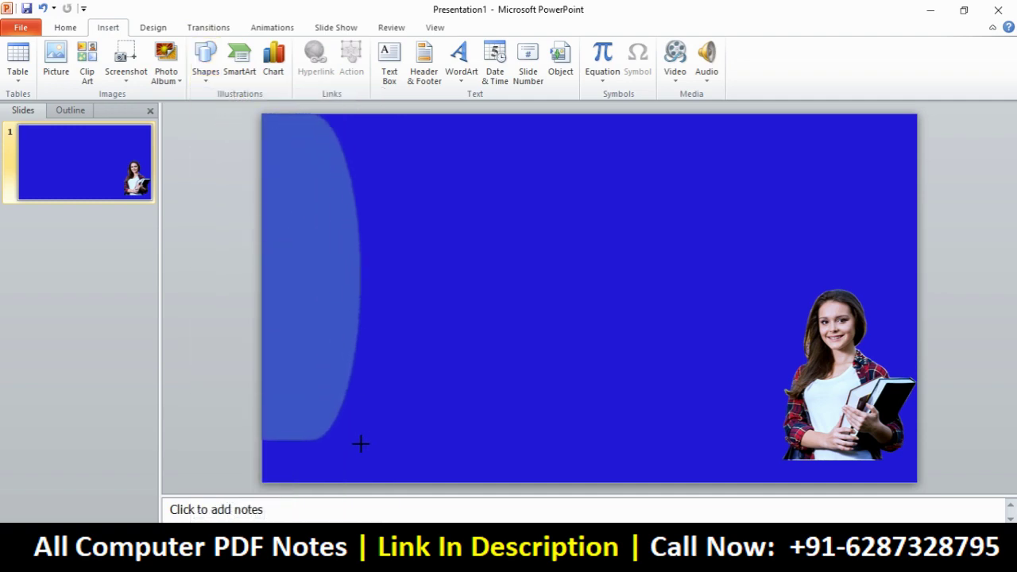
key(Escape)
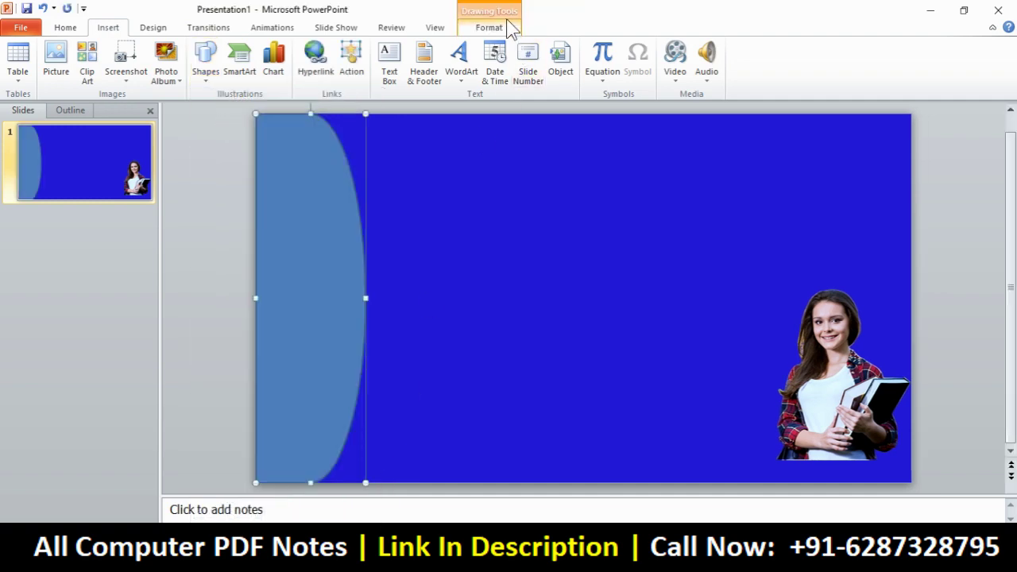
Step: Fill the curved shape yellow and remove its outline
click(489, 27)
click(520, 46)
click(534, 154)
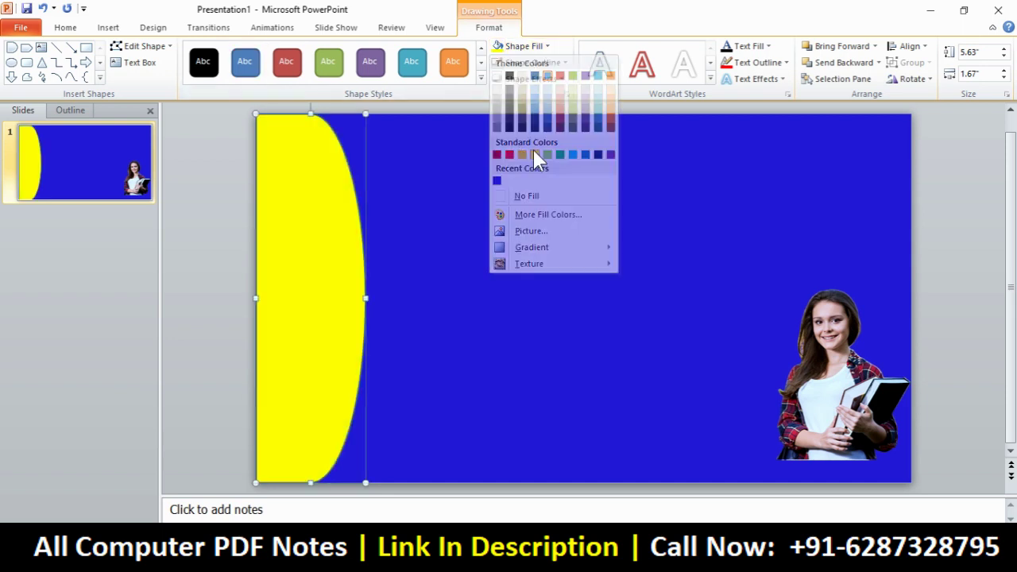
click(531, 62)
click(542, 213)
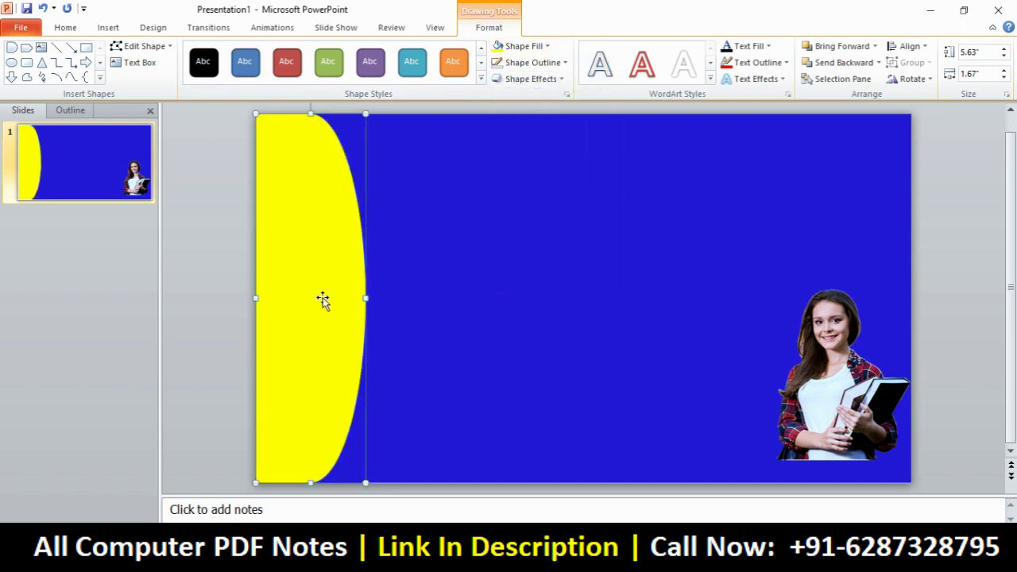
Step: Flip the yellow shape horizontally, push it to the right edge, and thin its curve with Edit Points
drag(314, 242, 771, 290)
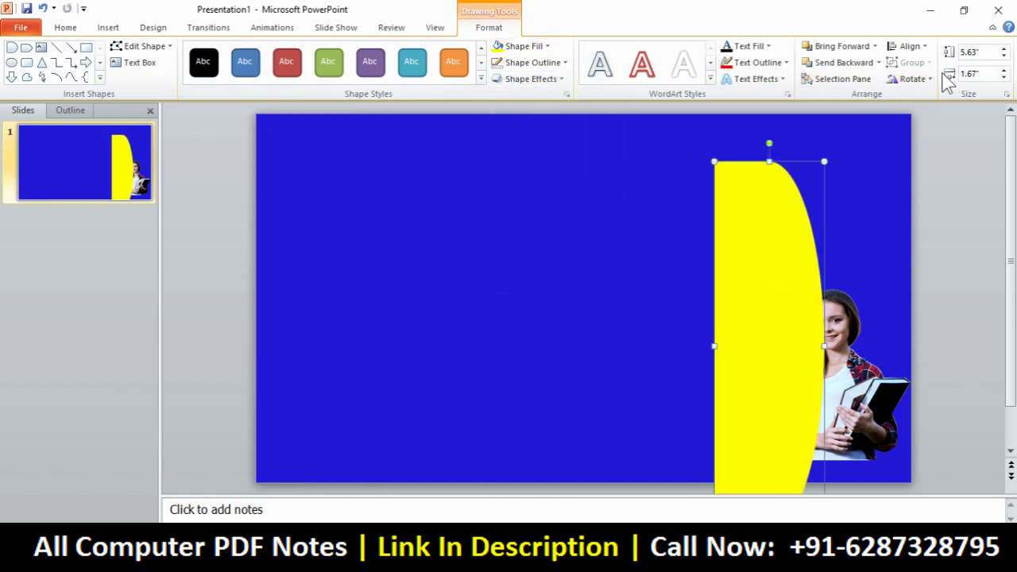
click(910, 79)
click(922, 150)
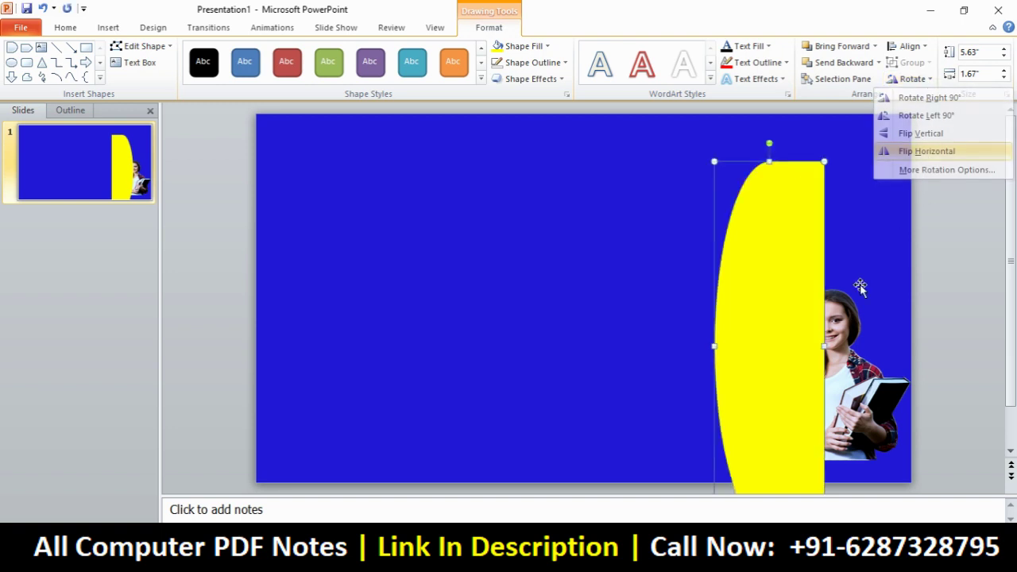
drag(786, 304, 870, 277)
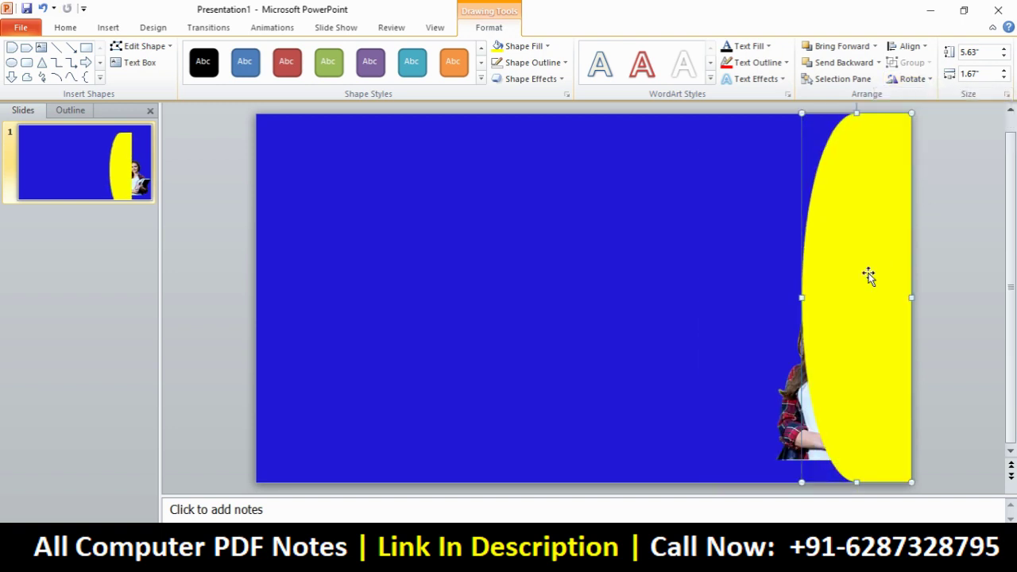
right_click(820, 274)
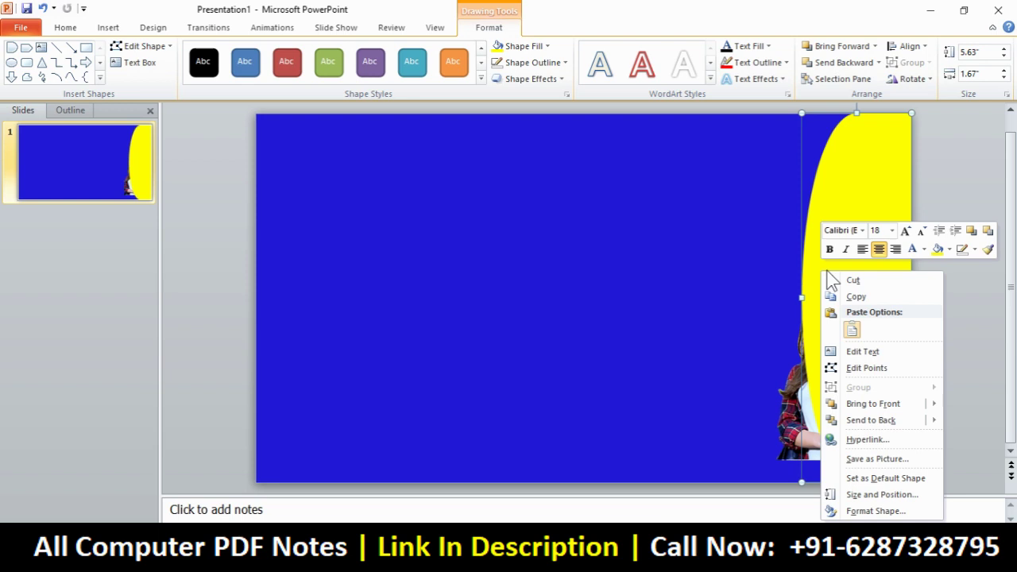
click(856, 366)
mouse_move(803, 298)
mouse_down()
mouse_move(900, 305)
mouse_move(901, 387)
mouse_up()
Step: Widen the yellow curve leftward into a deeper bulge and move the student photo to the slide centre
click(846, 407)
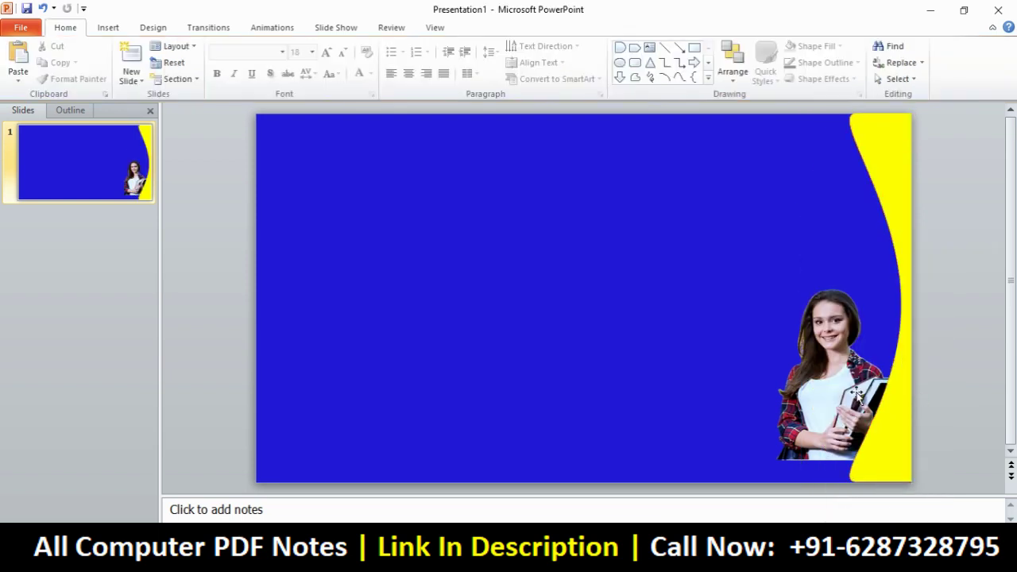
click(846, 409)
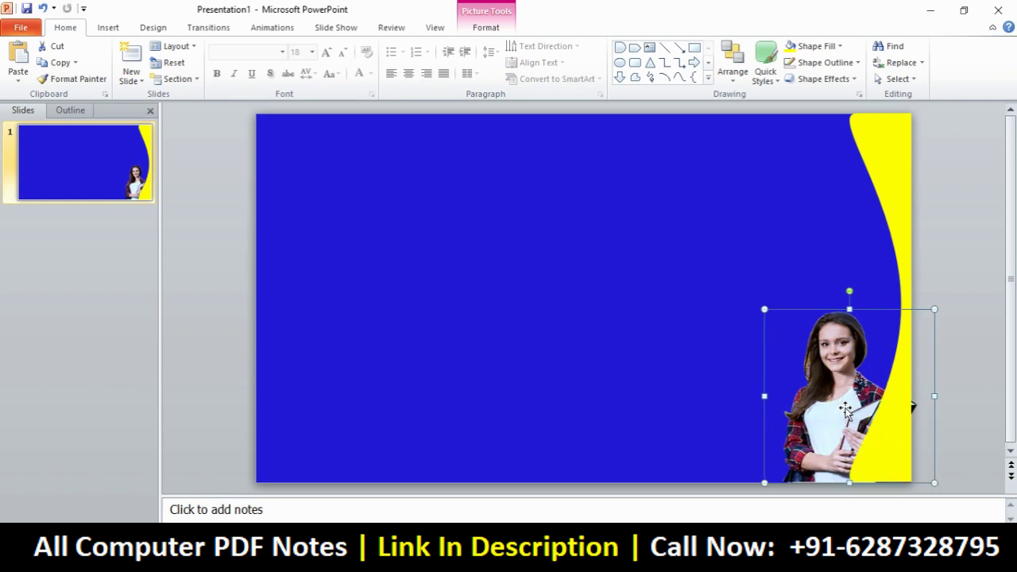
drag(846, 409, 840, 407)
click(901, 401)
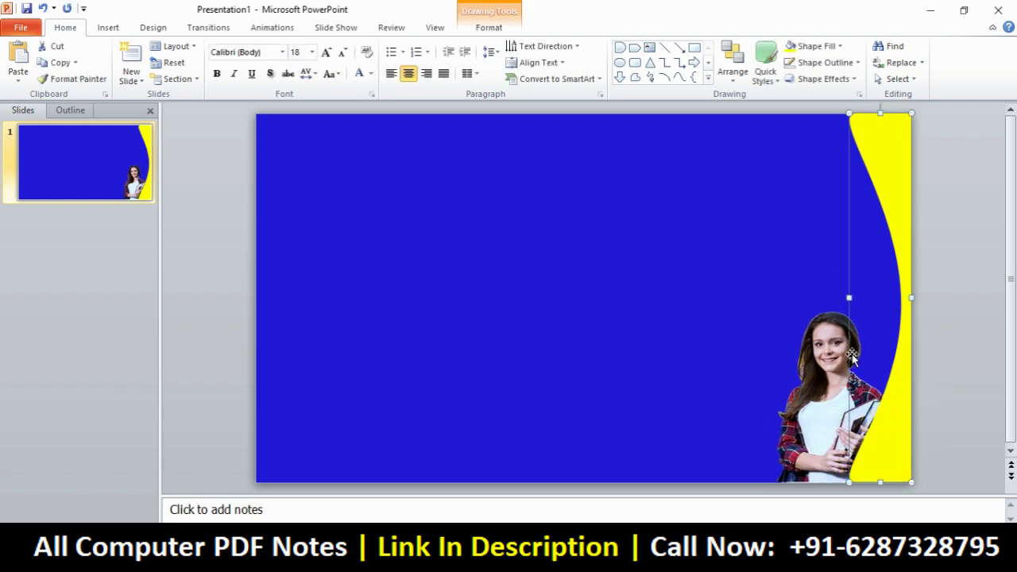
drag(850, 297, 736, 337)
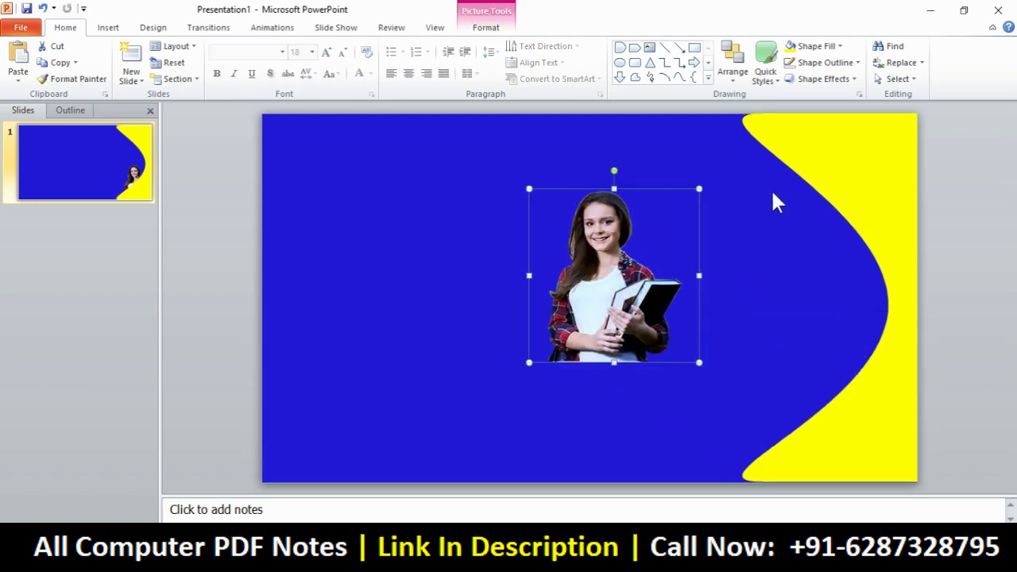
drag(746, 294, 654, 321)
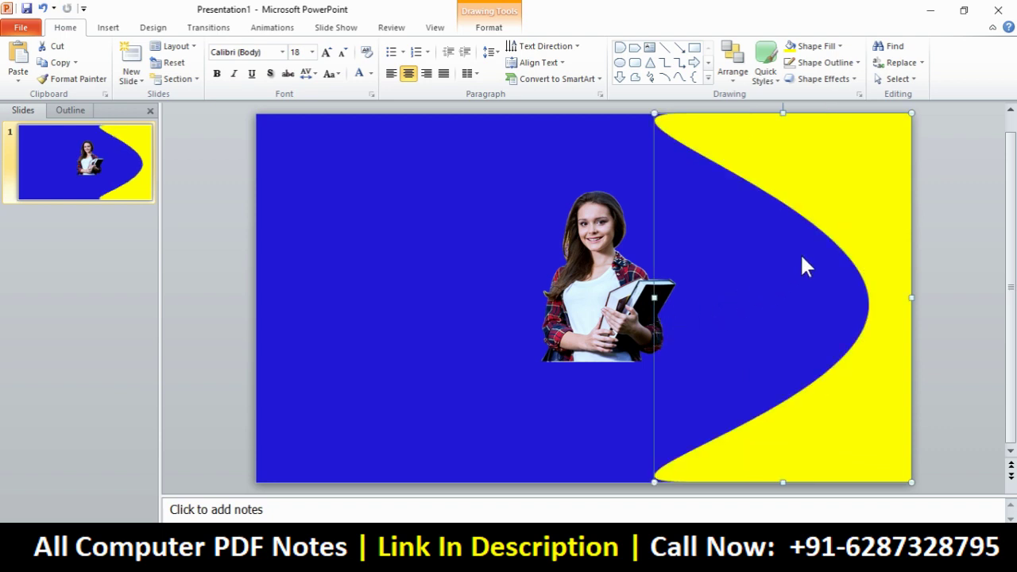
key(ctrl+z)
key(ctrl+z)
drag(849, 325, 560, 220)
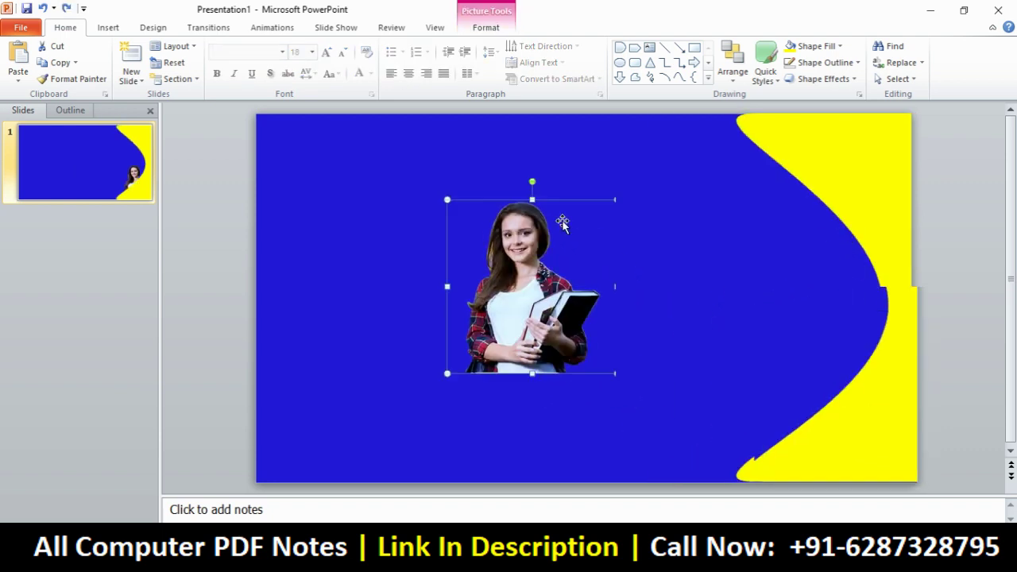
click(824, 148)
Step: Edit the yellow shape's points, pulling its upper and lower curves out toward the right
right_click(824, 148)
click(874, 246)
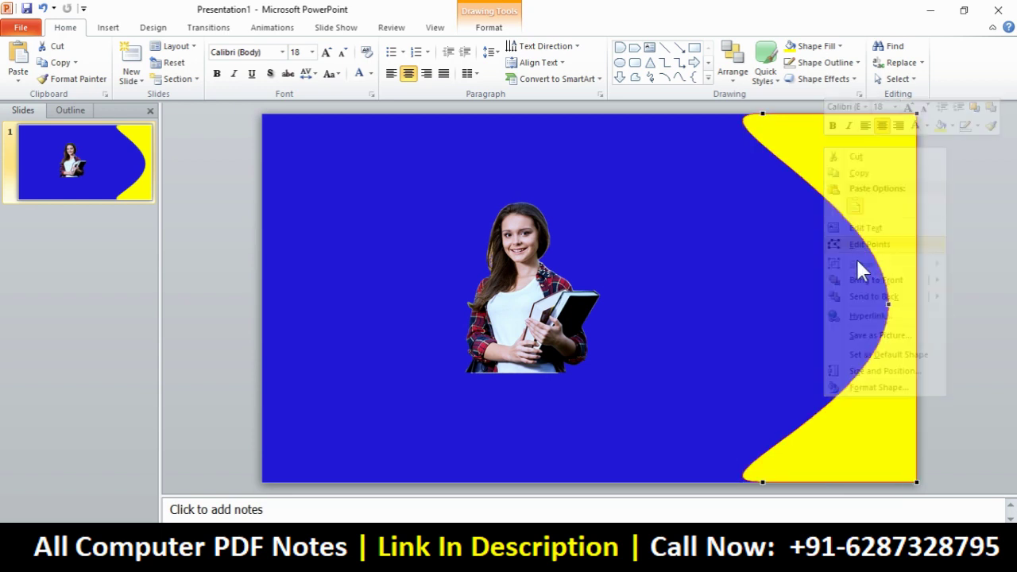
drag(788, 164, 886, 151)
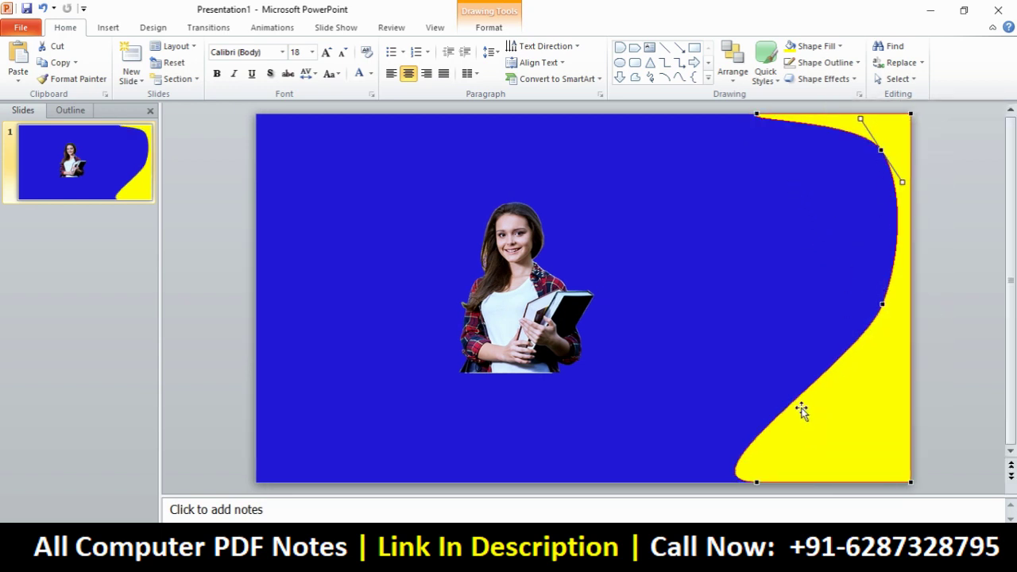
drag(798, 398, 874, 459)
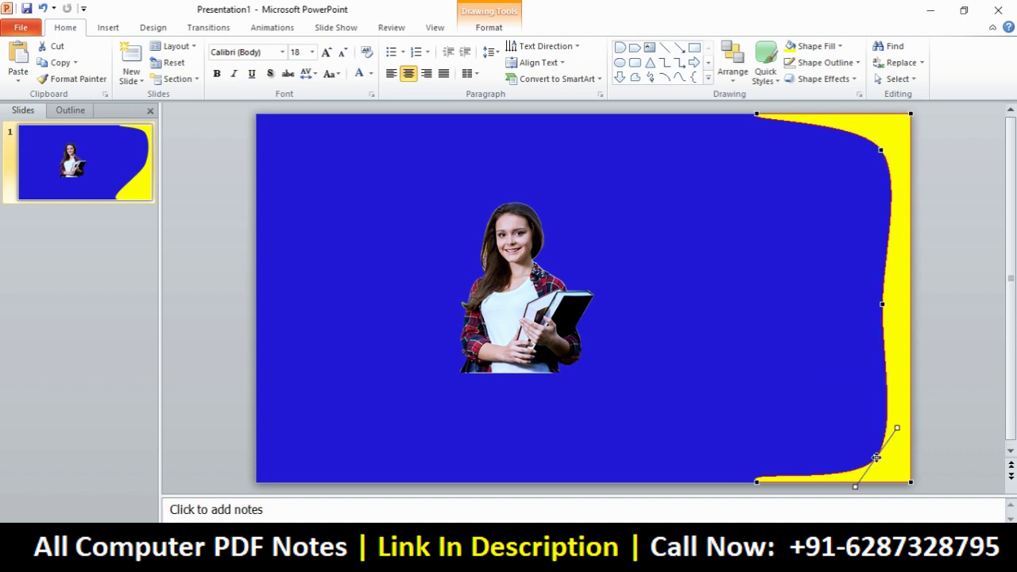
click(959, 418)
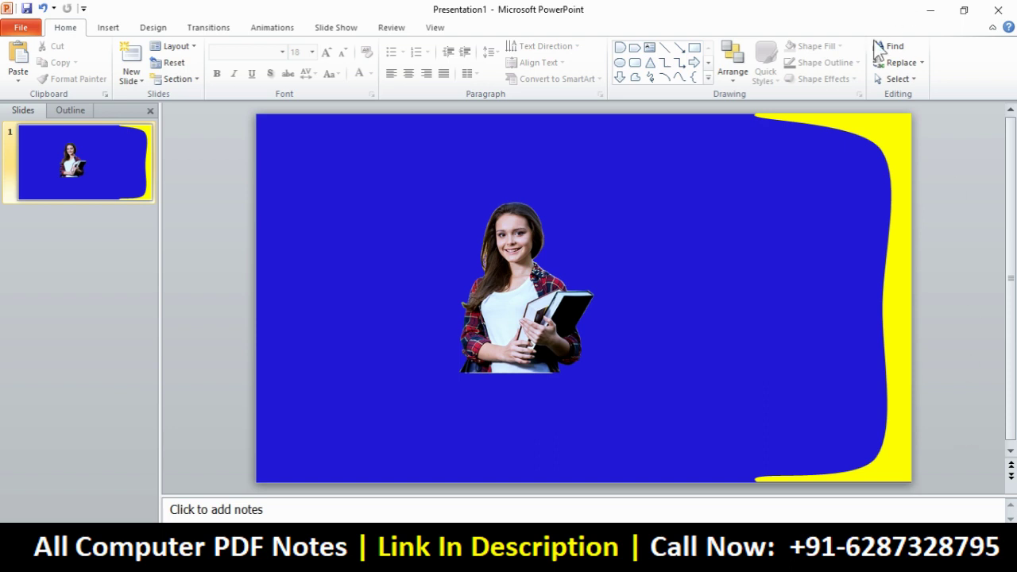
Step: Delete the student photo and the yellow curved shape
click(556, 294)
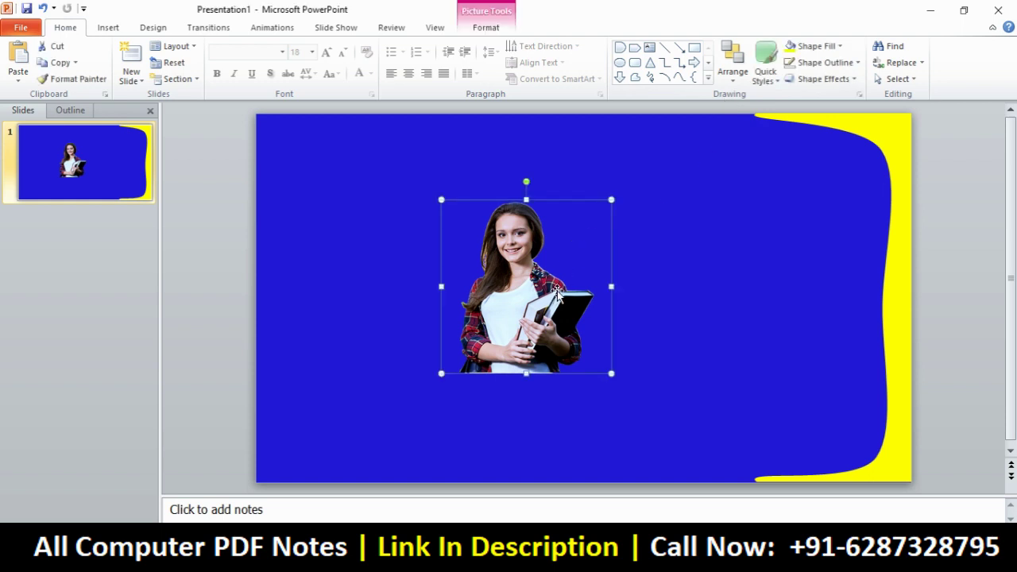
key(Delete)
click(893, 310)
key(Delete)
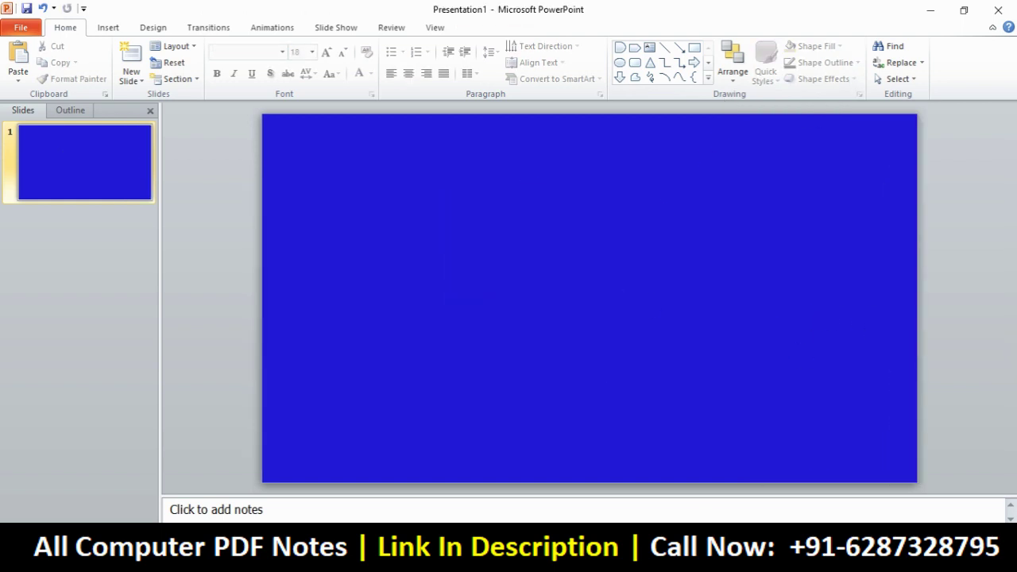
Step: Minimize PowerPoint, the browser and File Explorer to reveal the desktop
click(928, 12)
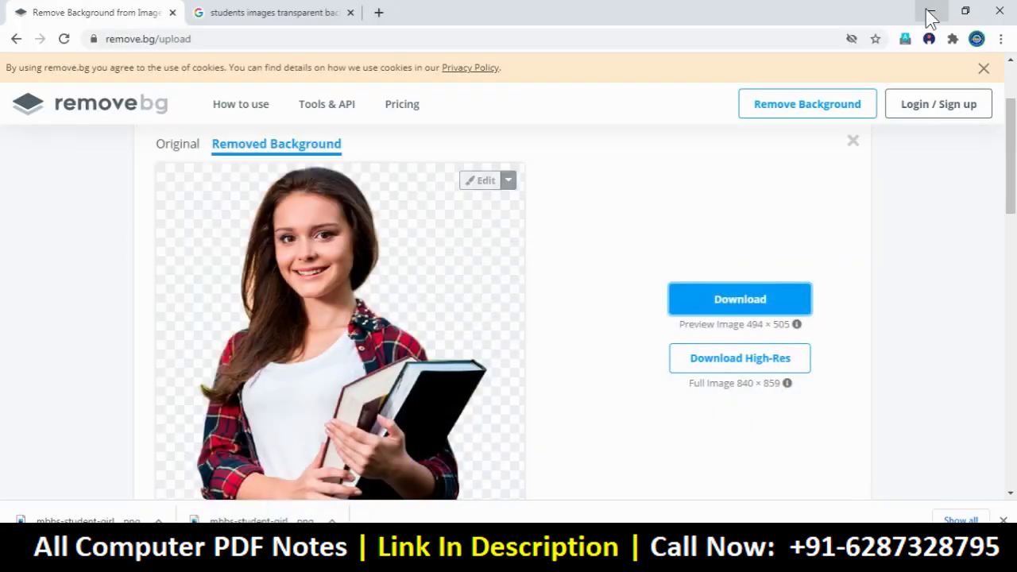
click(929, 11)
click(930, 11)
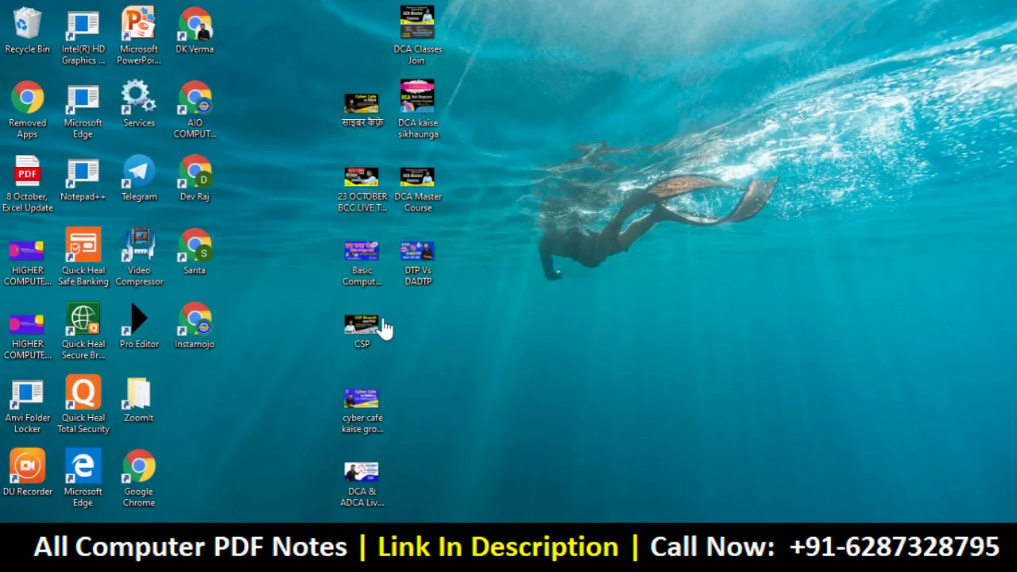
Step: View Basic Computer Couse.png in Photos, then close it
double_click(363, 252)
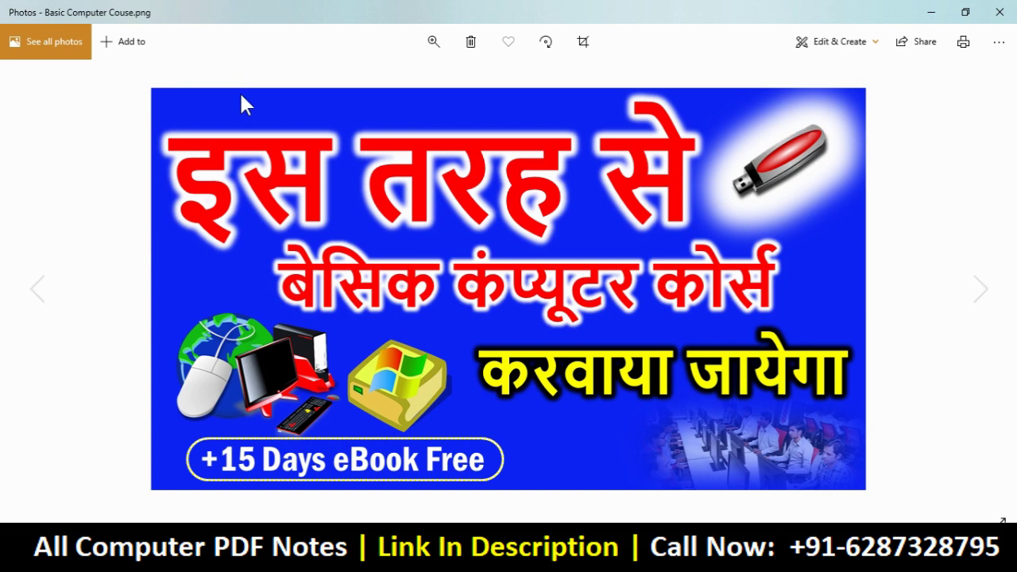
click(1000, 11)
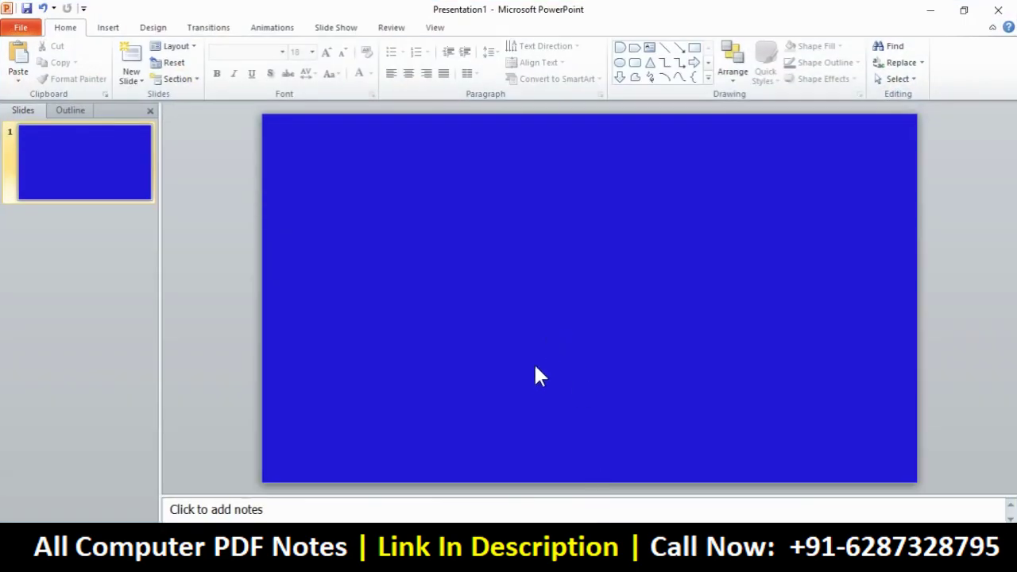
Step: Add a centred 'AIO COMPUTER ZONE' text box near the top of the slide
click(118, 26)
click(207, 61)
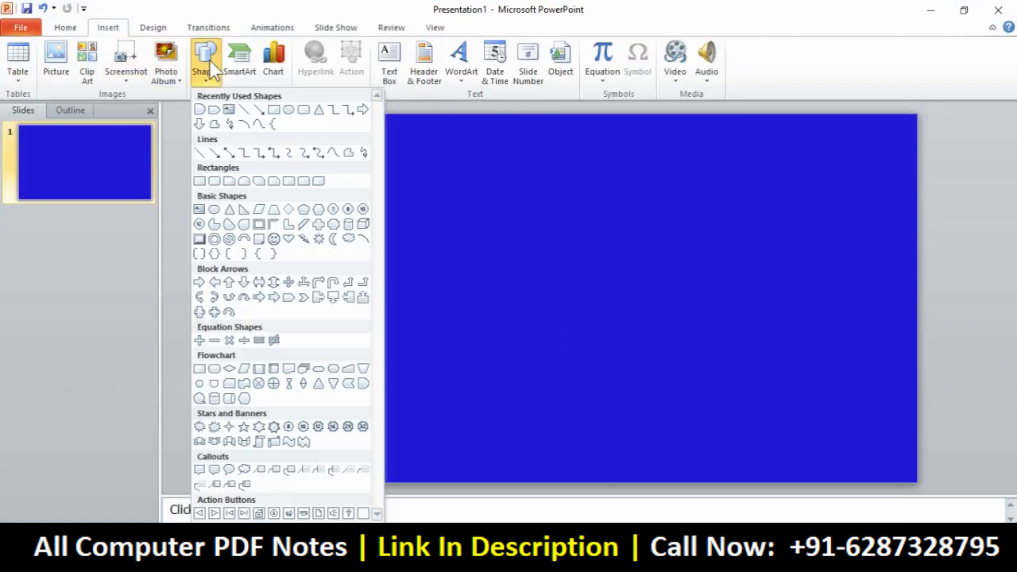
click(228, 109)
drag(312, 205, 776, 313)
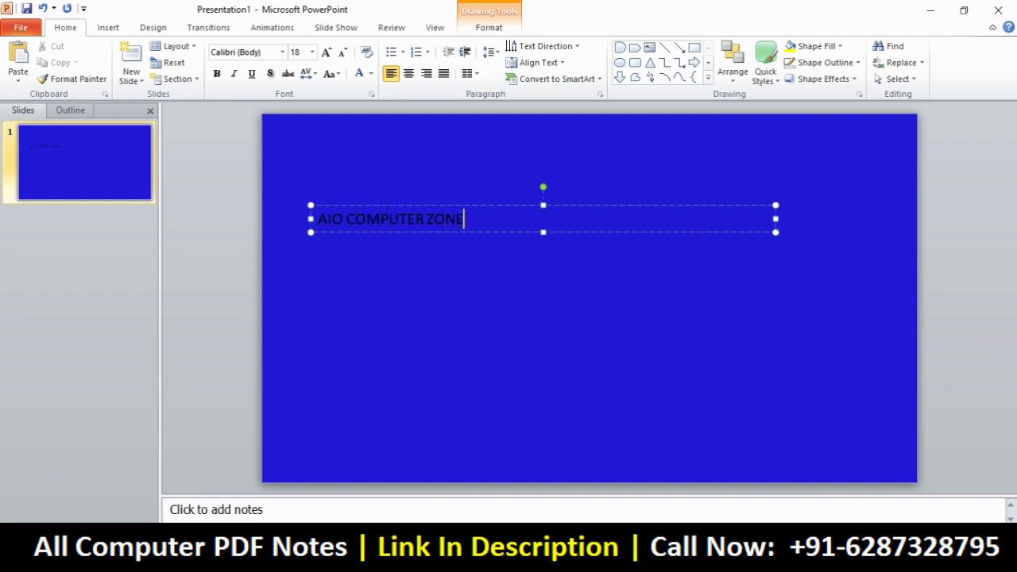
key(ctrl+a)
key(ctrl+e)
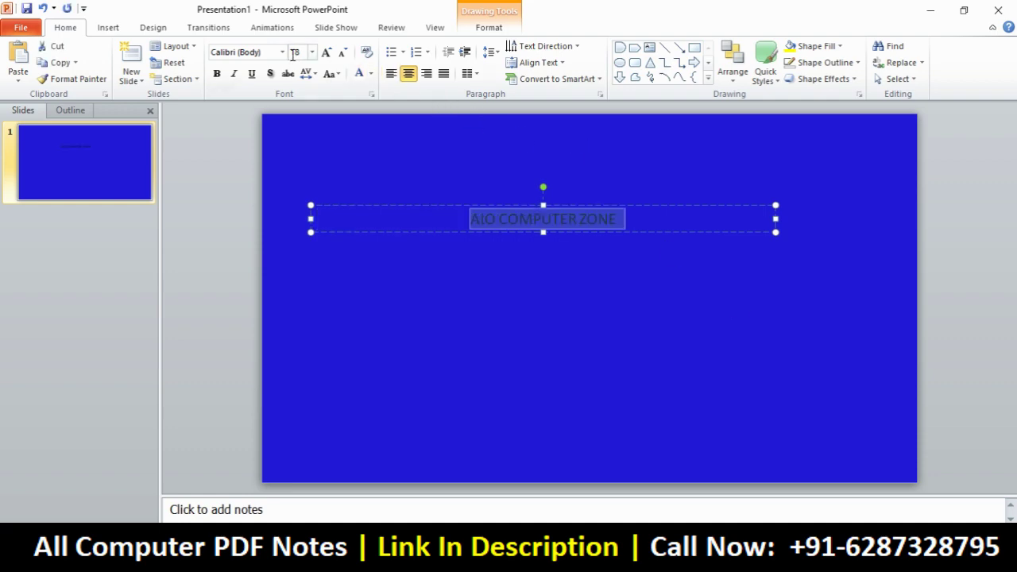
Step: Format the title in red Impact at 60 pt
click(282, 51)
drag(413, 84, 414, 261)
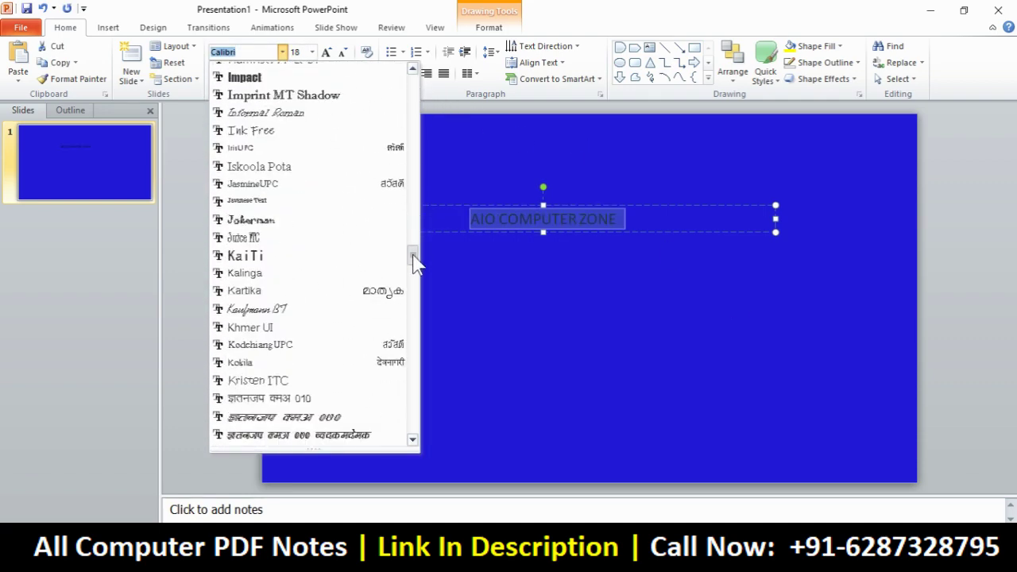
click(270, 80)
double_click(326, 53)
triple_click(326, 52)
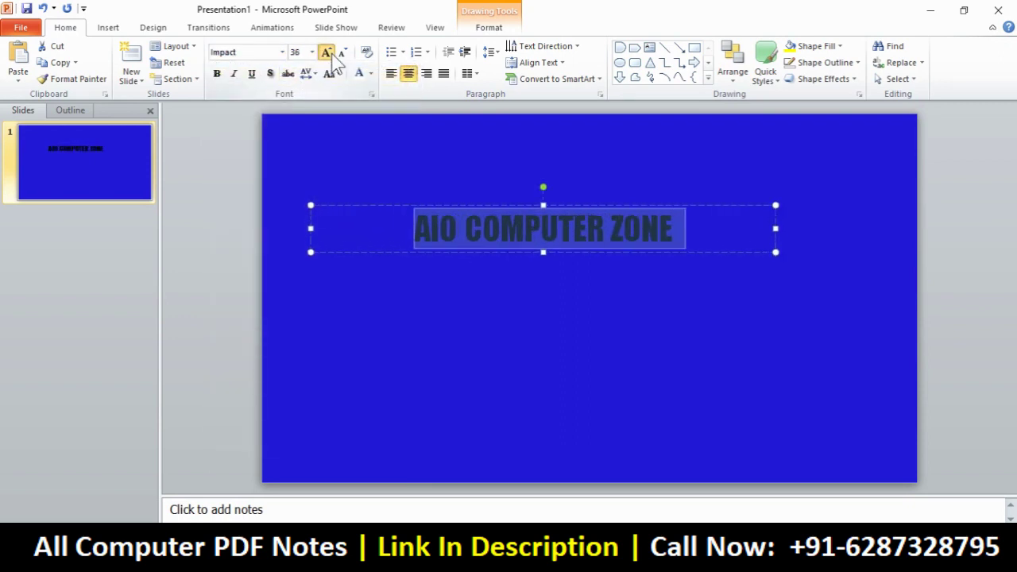
triple_click(326, 52)
double_click(326, 52)
click(371, 73)
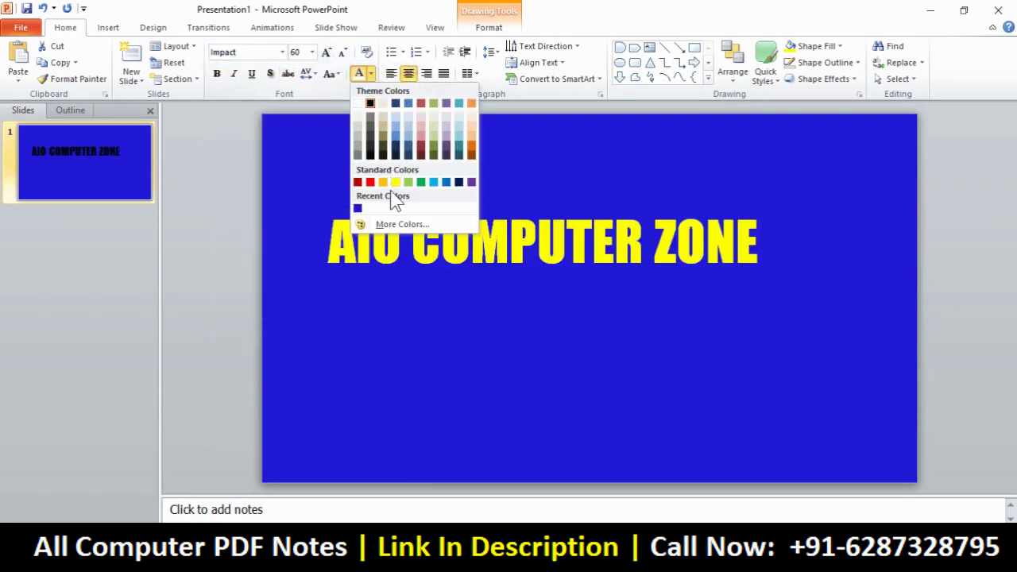
click(372, 183)
Step: Give the title text a 10 pt white glow via Glow Options
click(489, 27)
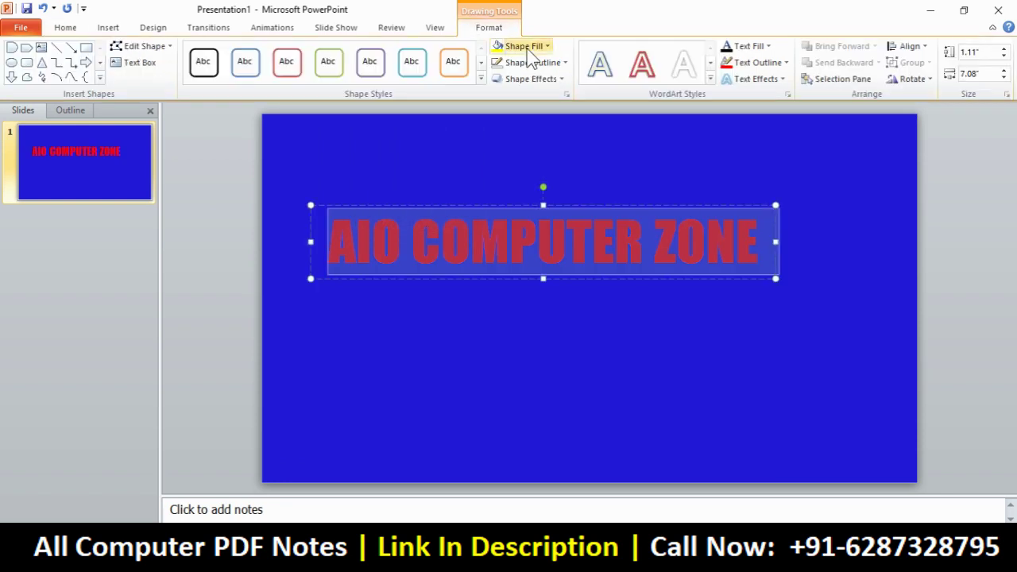
click(739, 79)
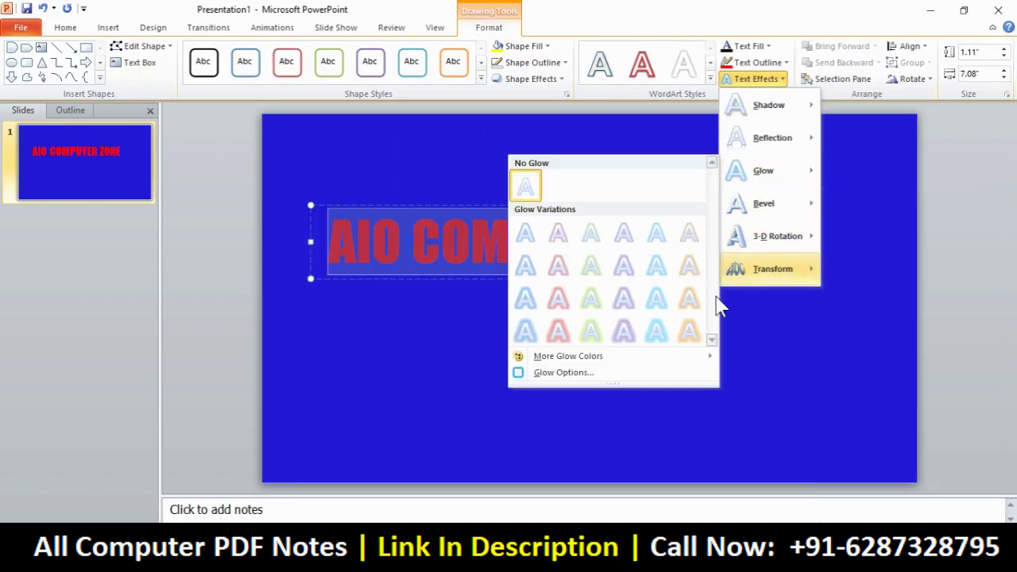
mouse_move(568, 356)
click(618, 377)
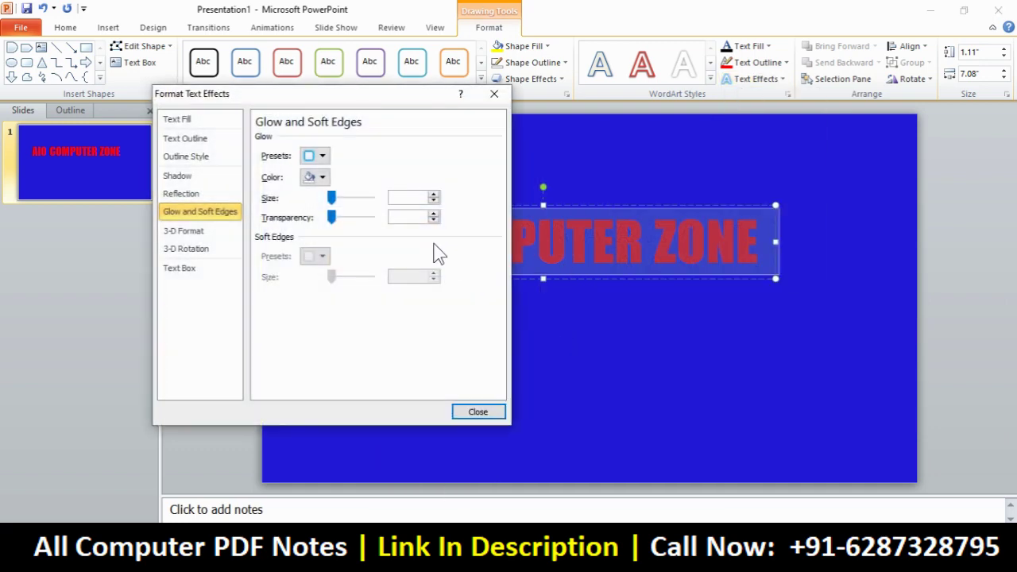
click(321, 176)
click(359, 213)
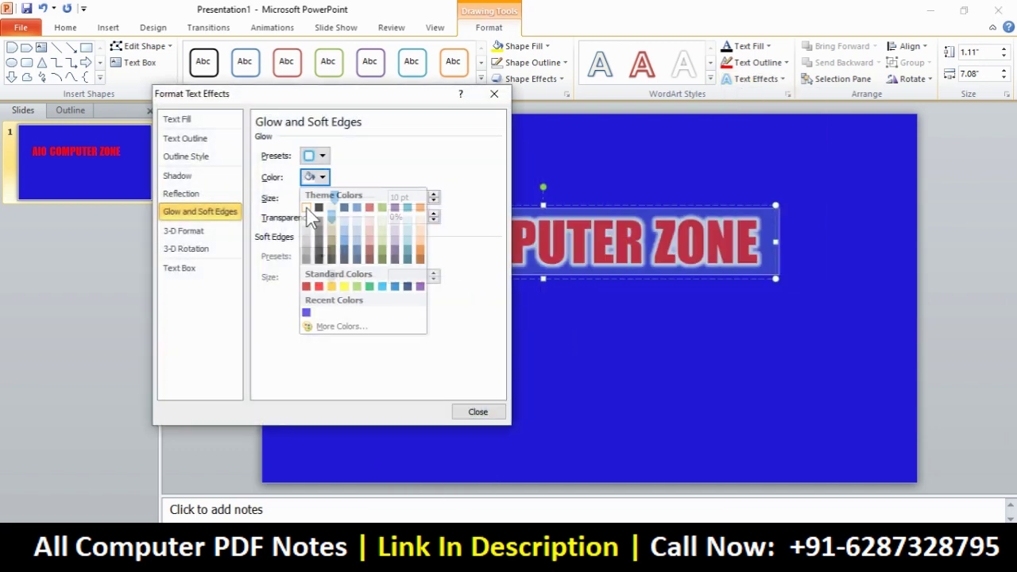
click(494, 93)
Step: Move the title text box up and toward the left
click(592, 239)
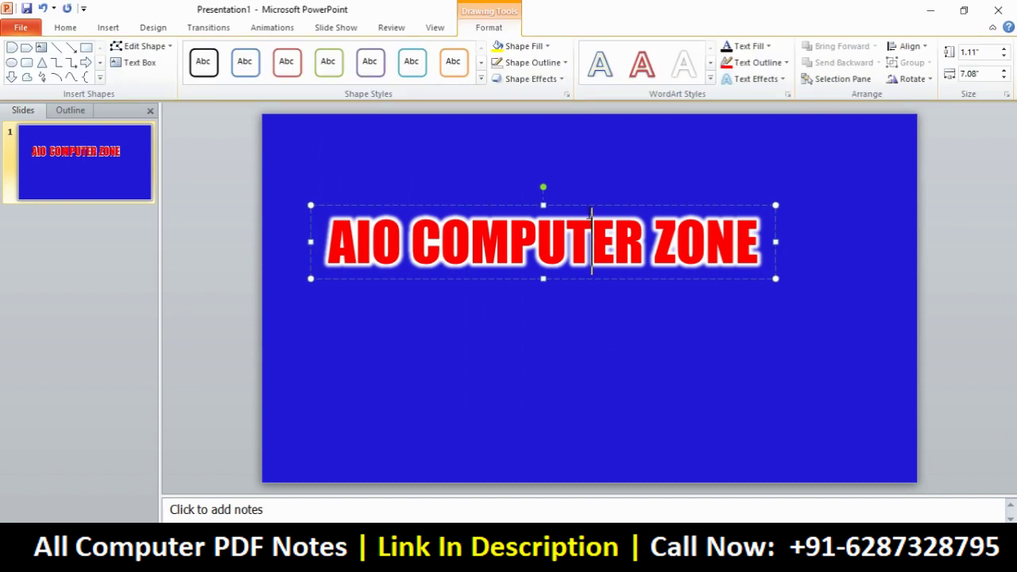
key(ctrl+a)
drag(577, 200, 550, 163)
click(639, 283)
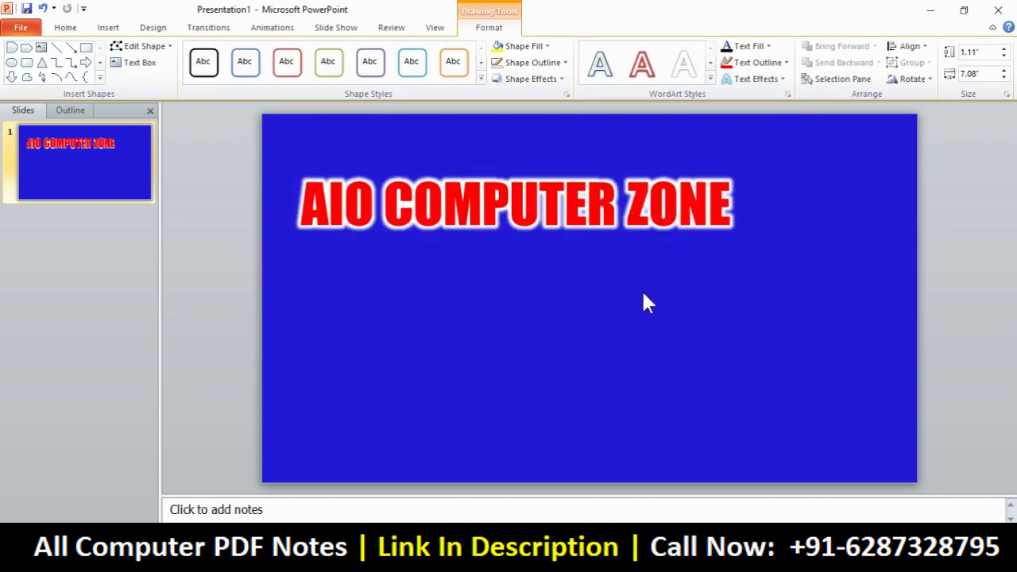
Step: Insert the startup-849805_1920 office photo, shrink it and place it lower left
click(109, 28)
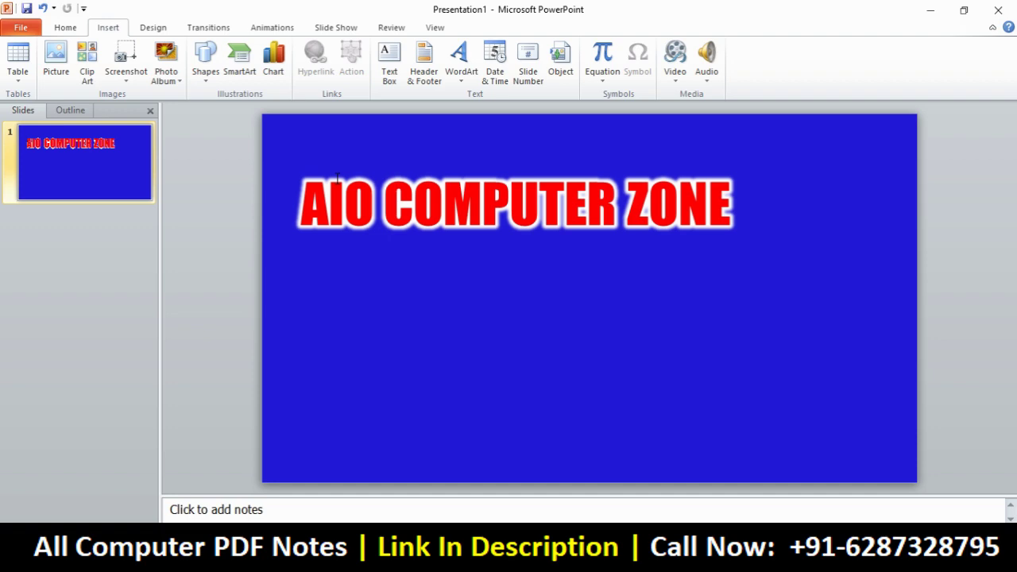
click(57, 64)
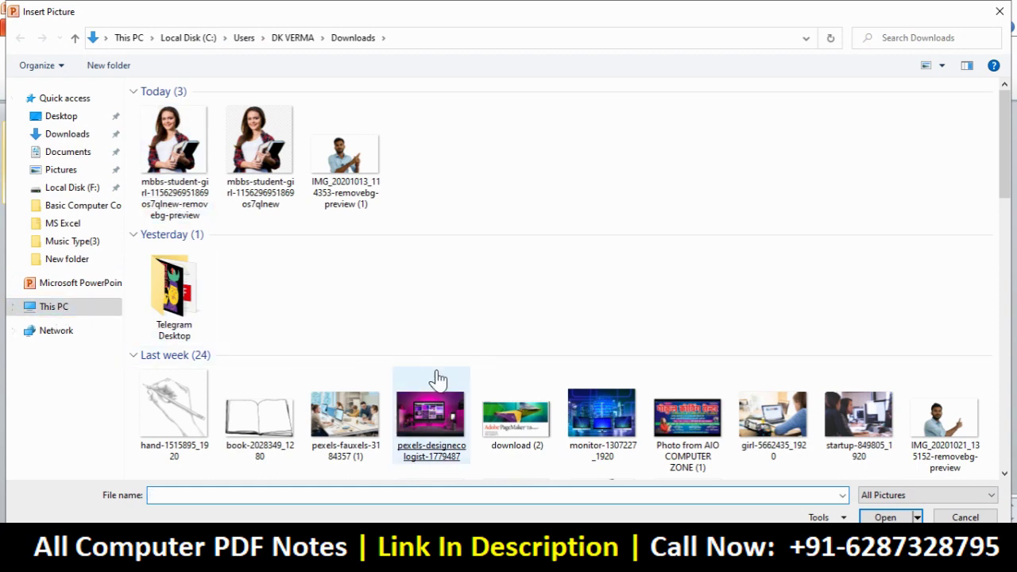
double_click(864, 415)
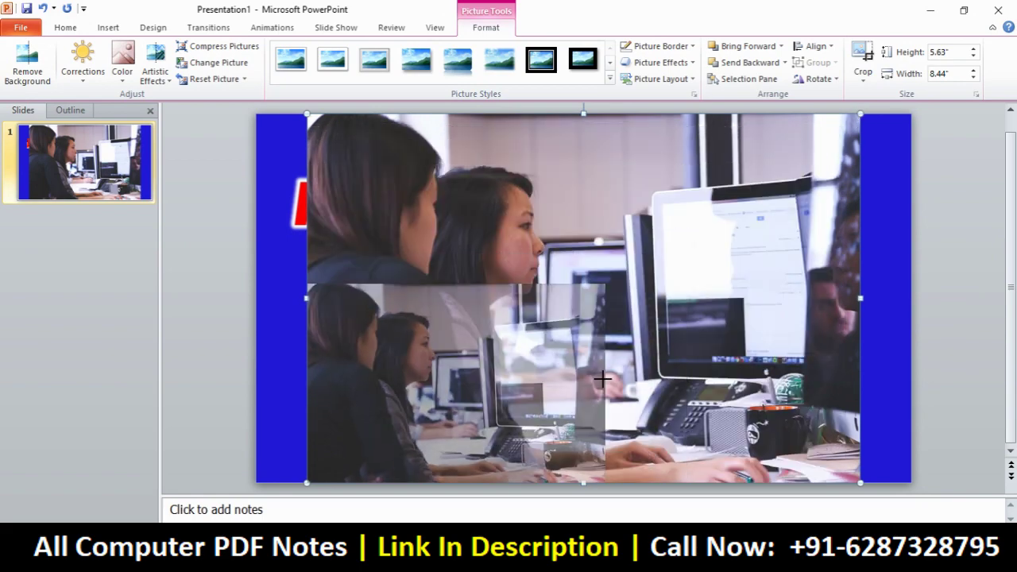
drag(861, 112, 602, 288)
drag(498, 375, 496, 355)
click(228, 284)
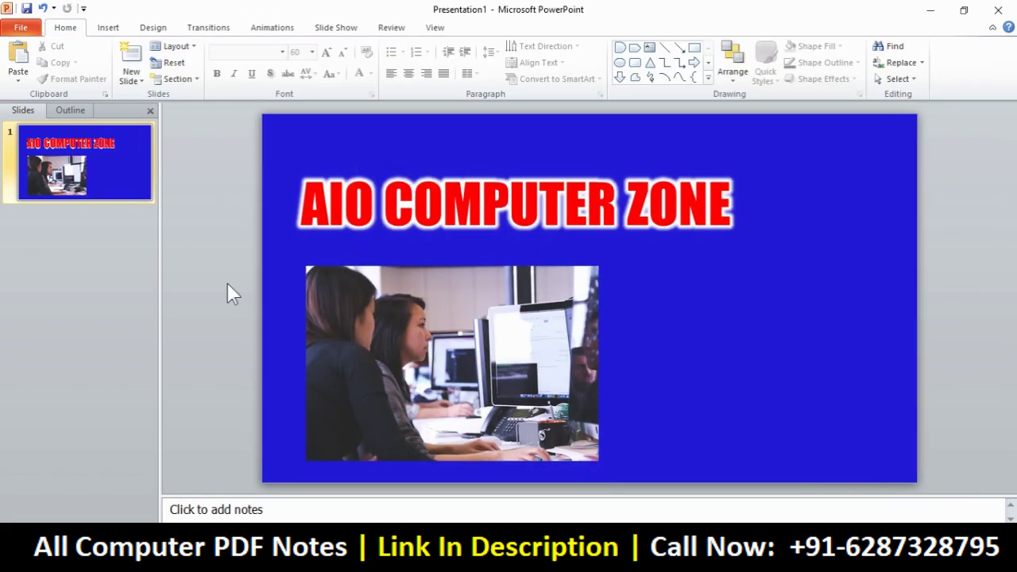
Step: Give the photo 50 Point soft edges, size it 3.3" x 4.96" lower left, and raise the title
click(473, 288)
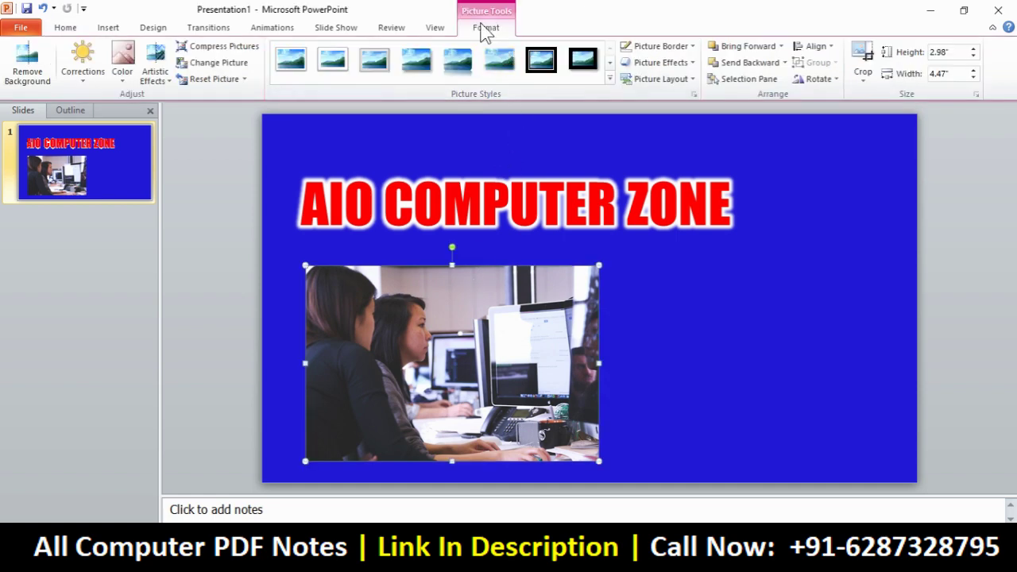
click(657, 63)
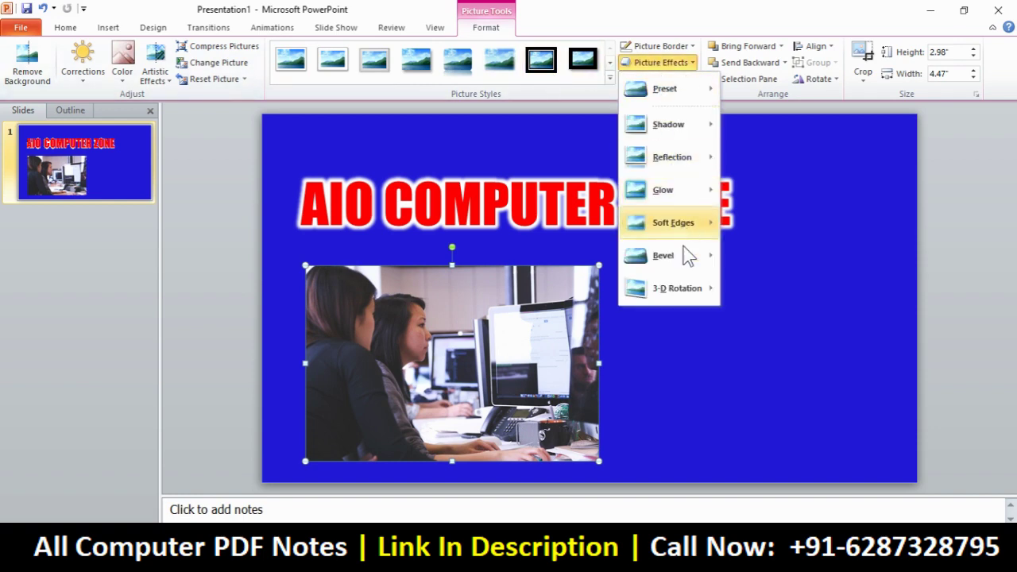
mouse_move(673, 222)
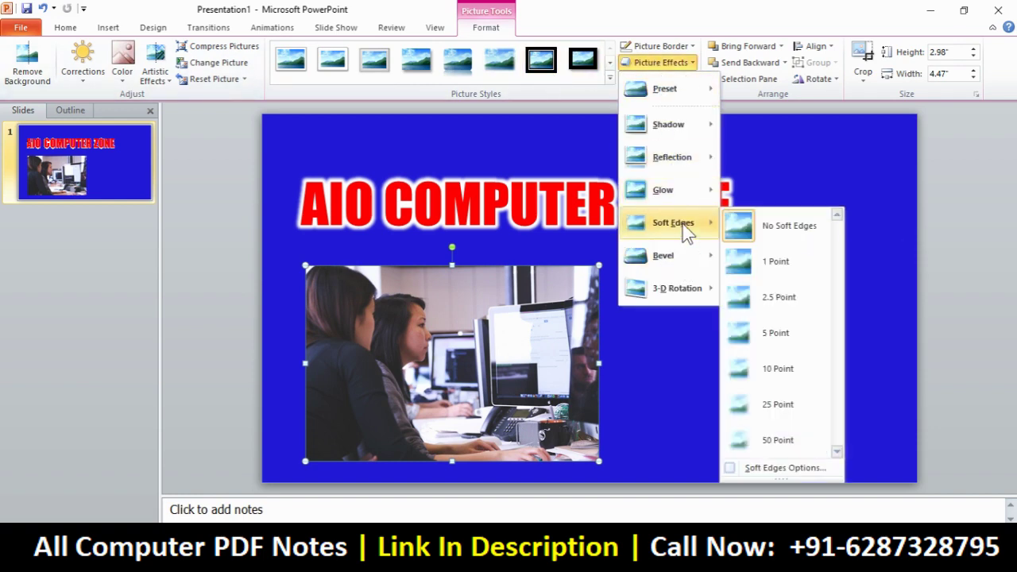
click(782, 450)
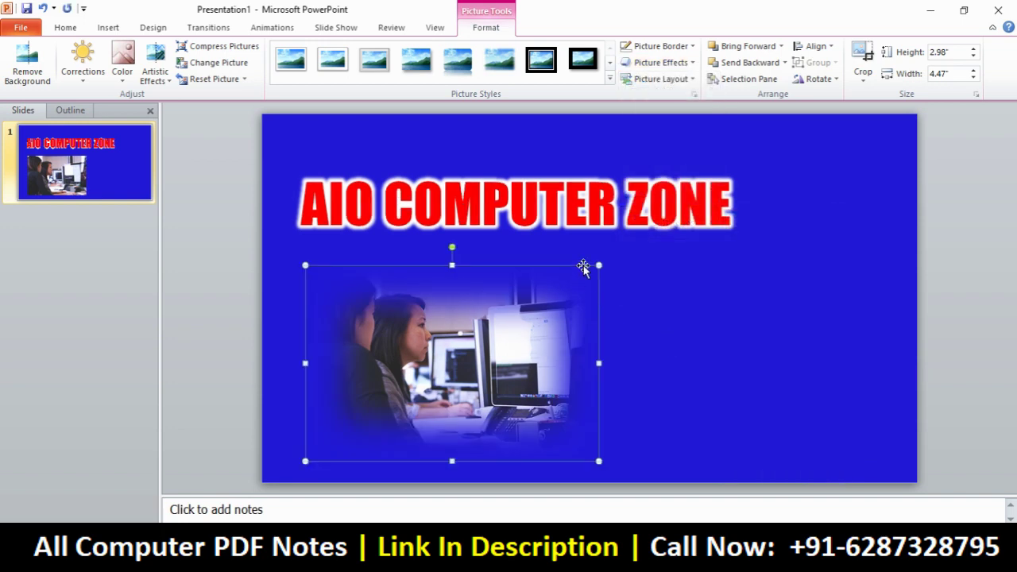
drag(595, 267, 692, 198)
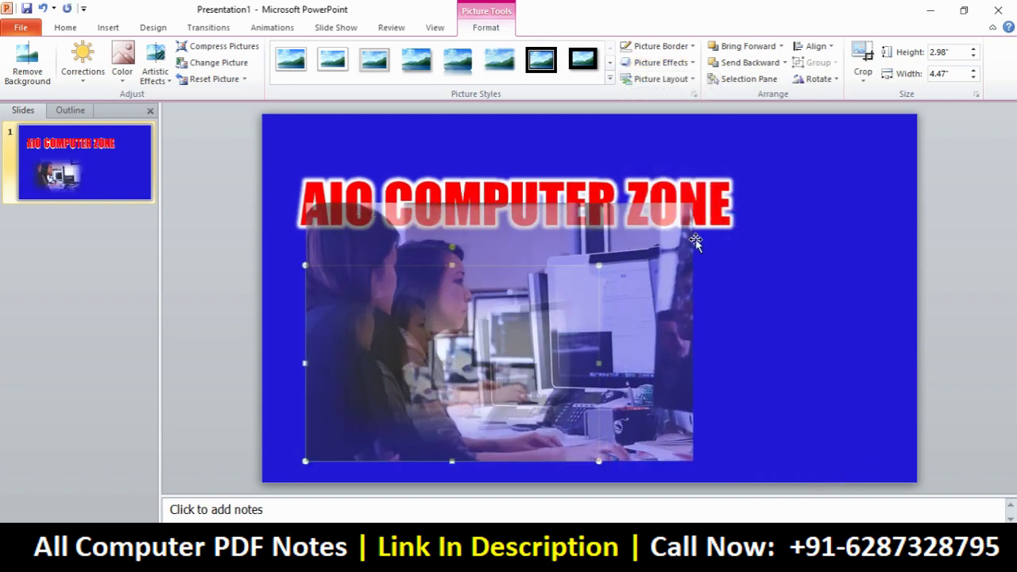
drag(665, 240, 640, 282)
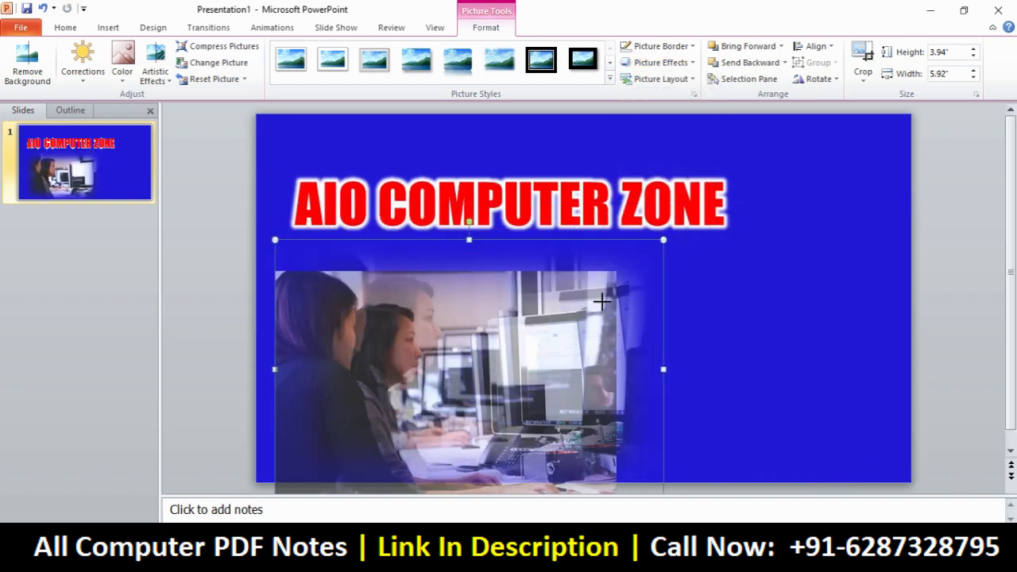
drag(663, 239, 600, 281)
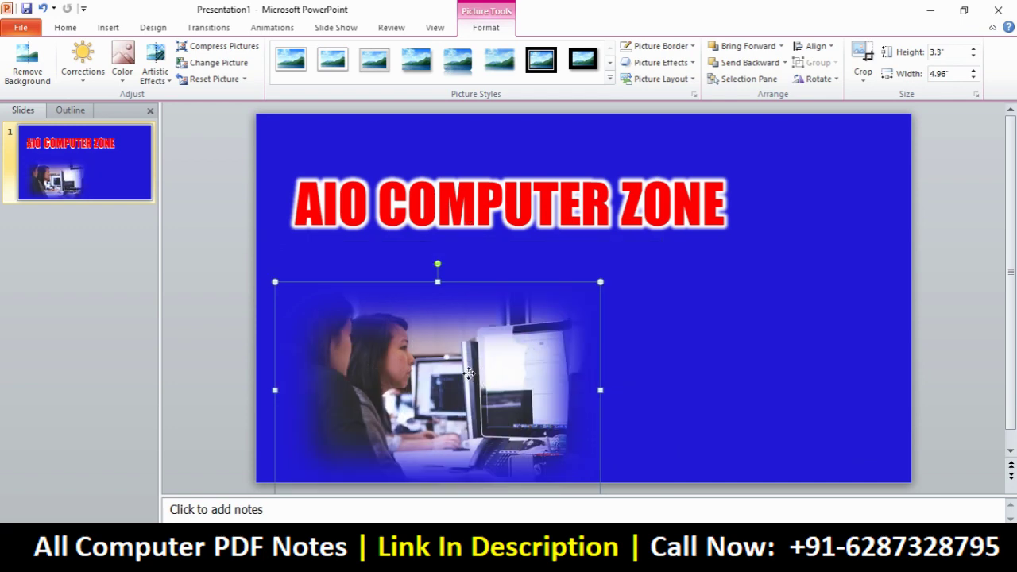
drag(469, 373, 437, 378)
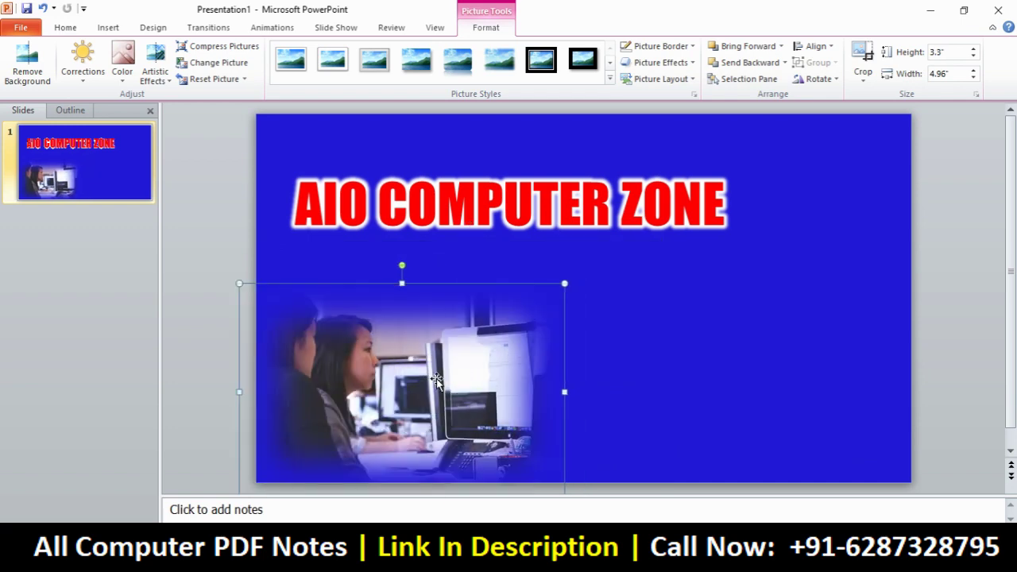
click(492, 213)
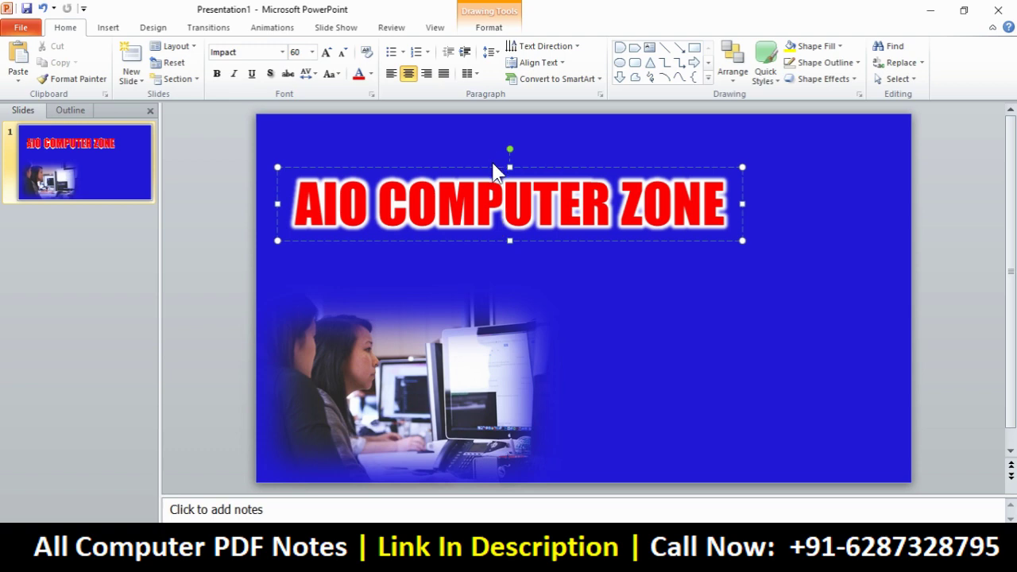
drag(495, 169, 572, 147)
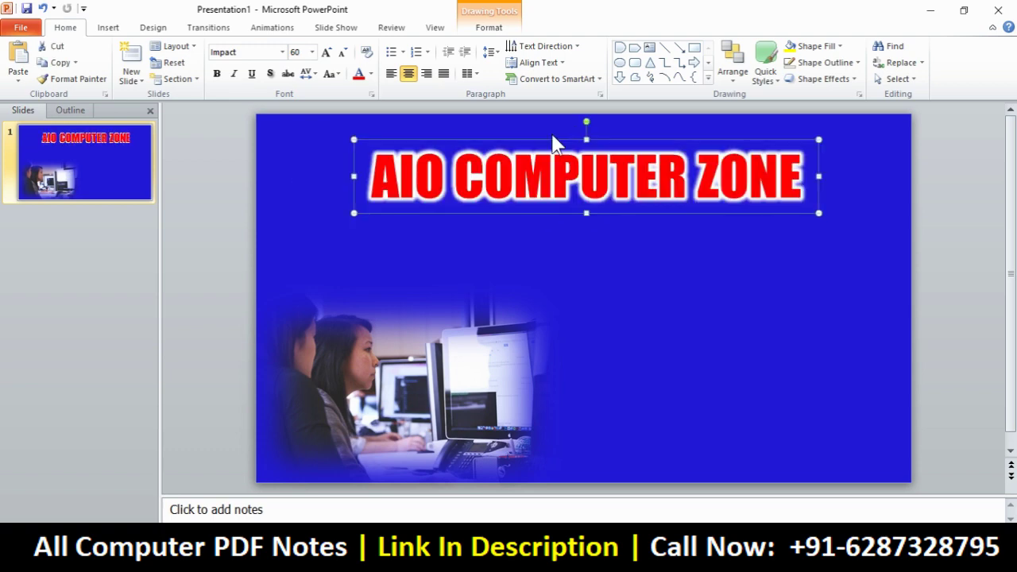
Step: Add a text box below the title containing the founder credit line
click(131, 188)
click(111, 28)
click(205, 62)
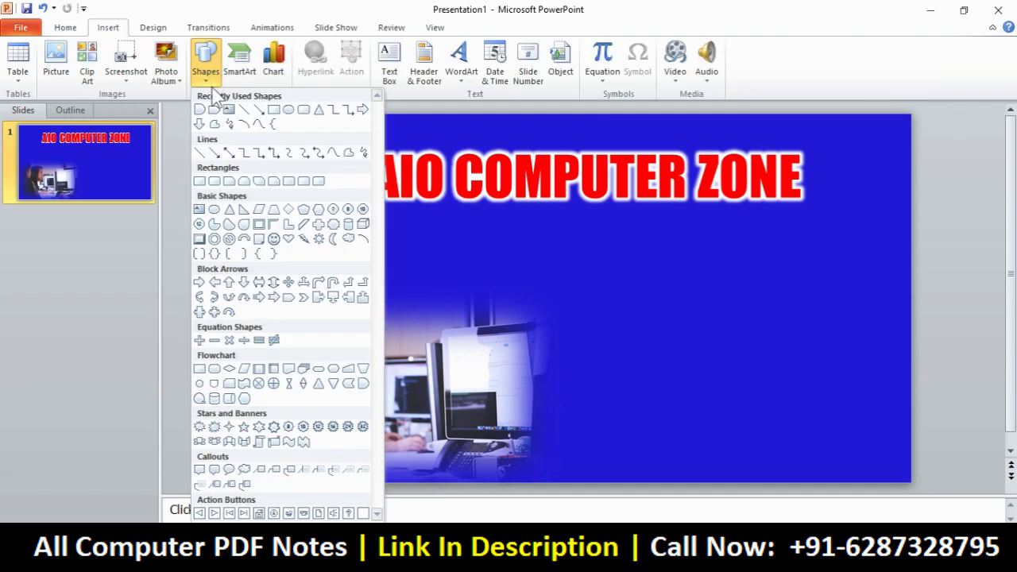
click(201, 112)
drag(528, 222, 823, 249)
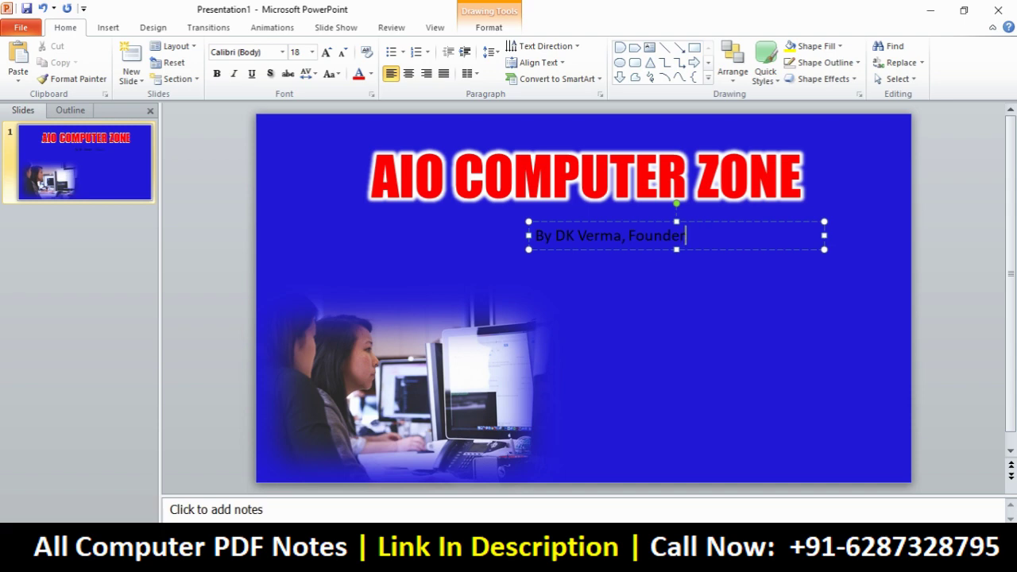
text(r)
Step: Make the founder line centred, yellow, bold and 14 pt under the title's right end
key(ctrl+a)
key(ctrl+e)
click(371, 74)
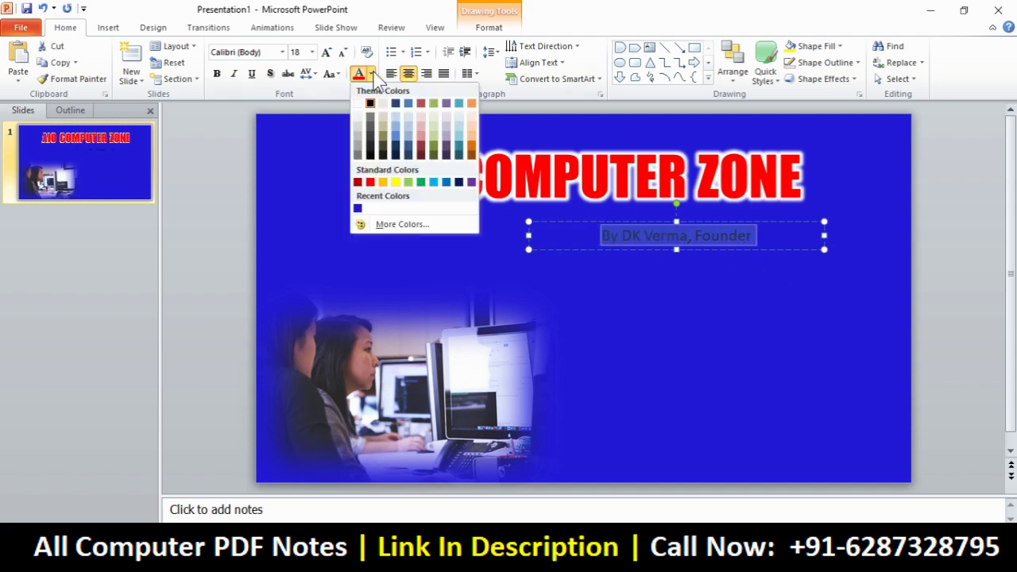
click(395, 183)
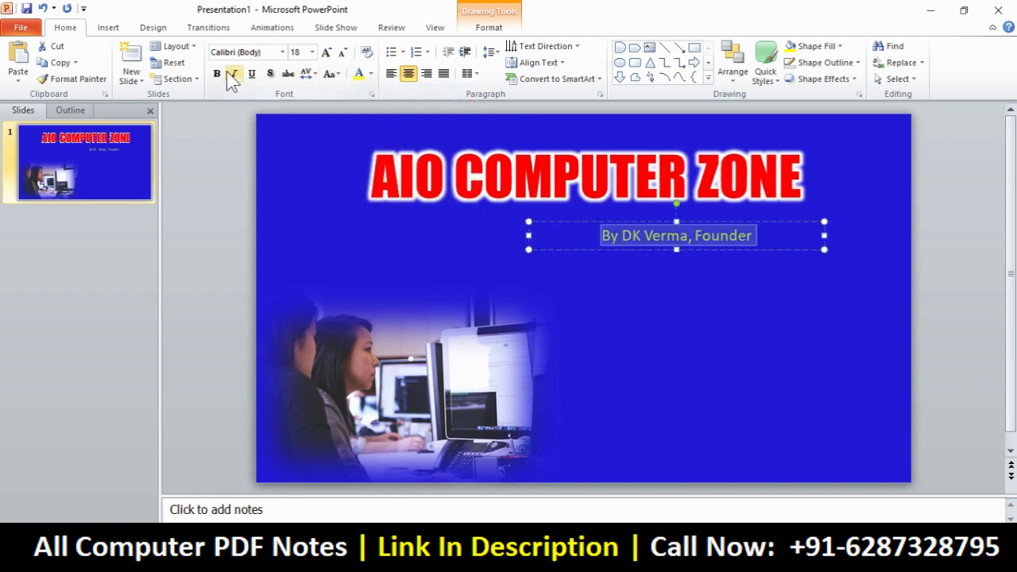
click(216, 73)
click(343, 52)
click(343, 52)
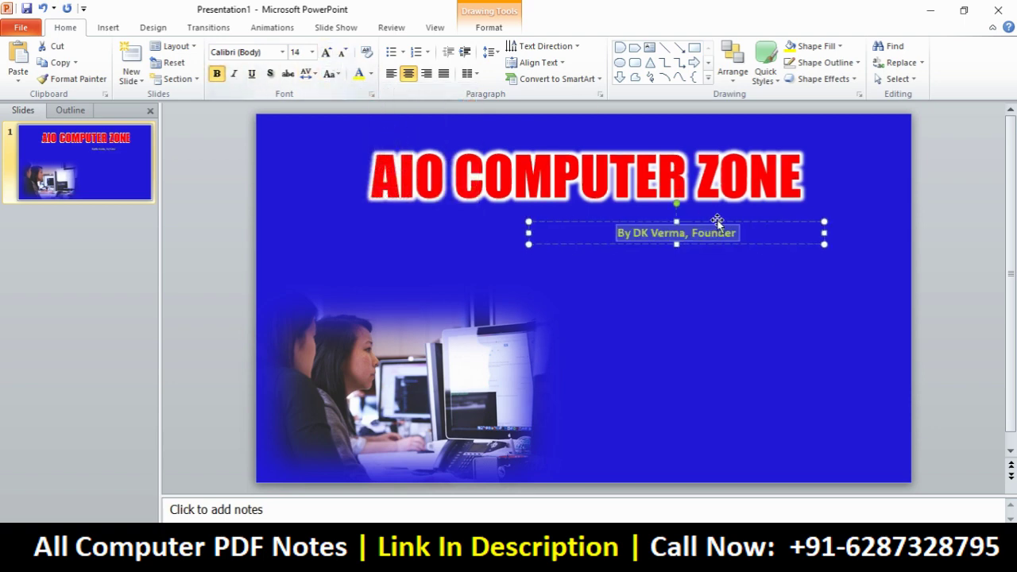
mouse_move(736, 223)
mouse_down()
mouse_move(764, 203)
mouse_move(793, 223)
mouse_move(747, 252)
mouse_up()
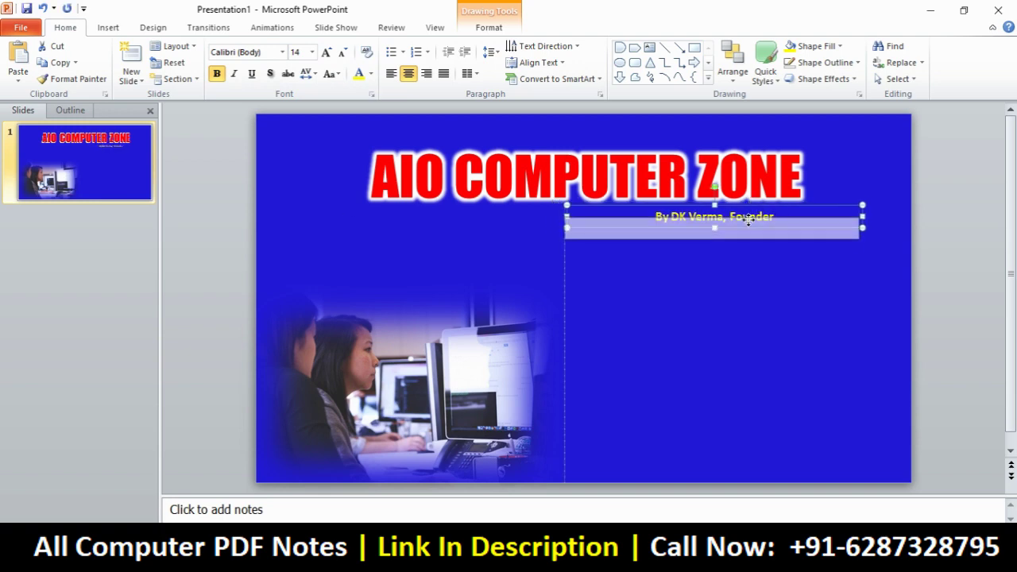
Step: Retype the duplicated line as the 'Call us' phone number and place it below the founder line
triple_click(708, 260)
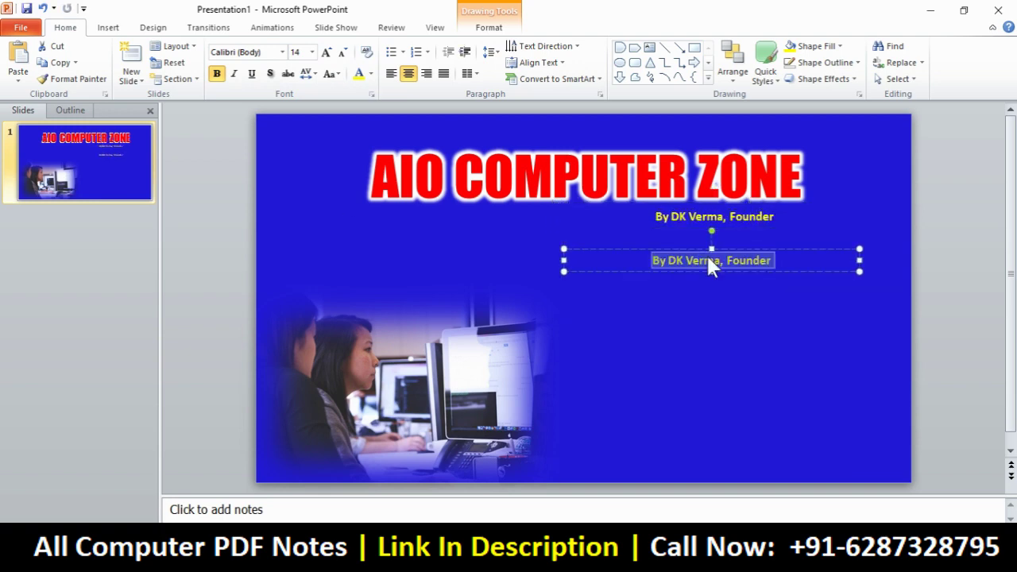
text(Call us:)
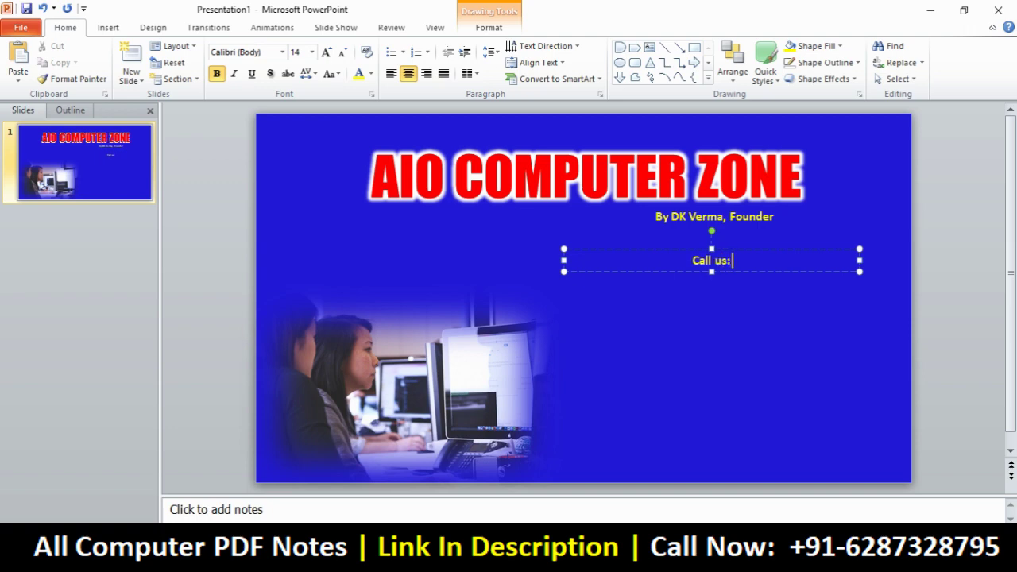
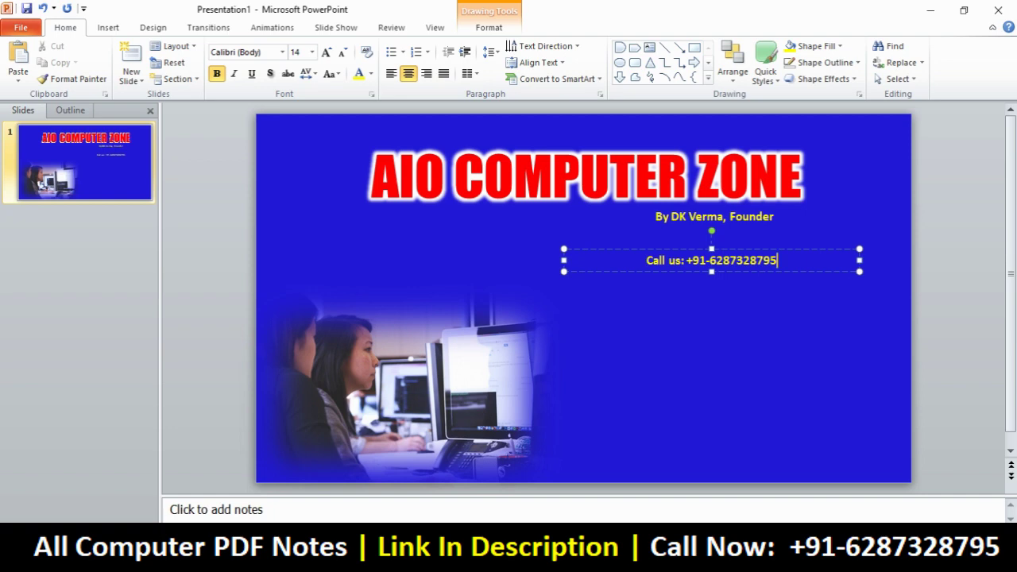
mouse_move(785, 253)
mouse_down()
mouse_move(786, 231)
mouse_move(811, 227)
mouse_up()
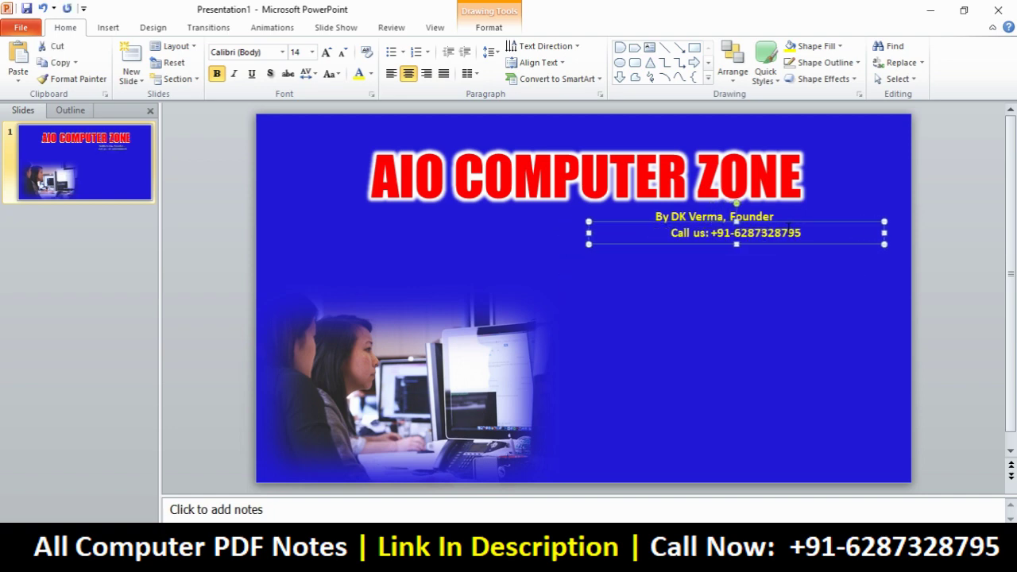
click(958, 252)
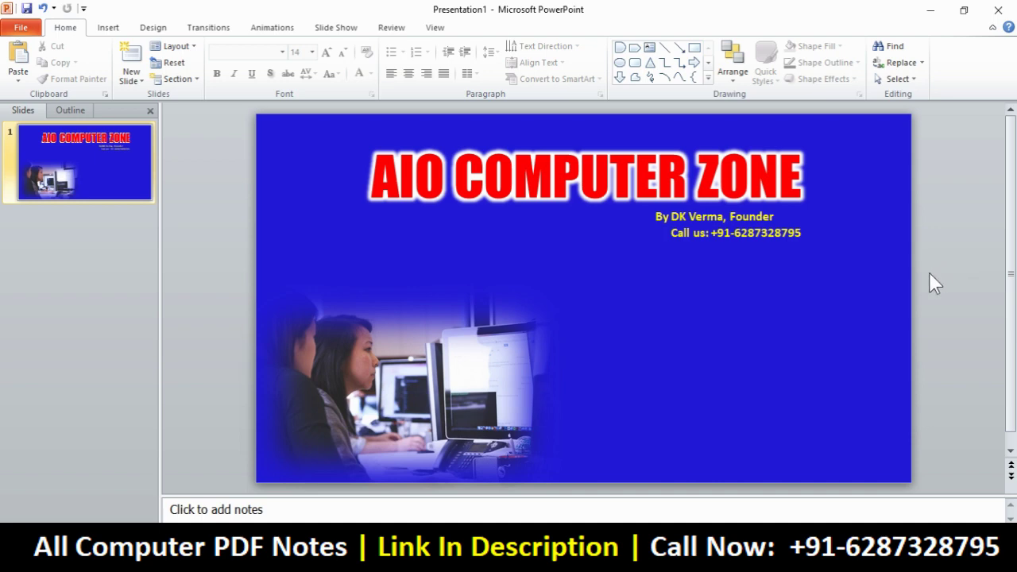
Step: Insert browser-98386_1280 from the Copyright Free Image folder on the AIO COMPUTER ZONE drive
click(108, 27)
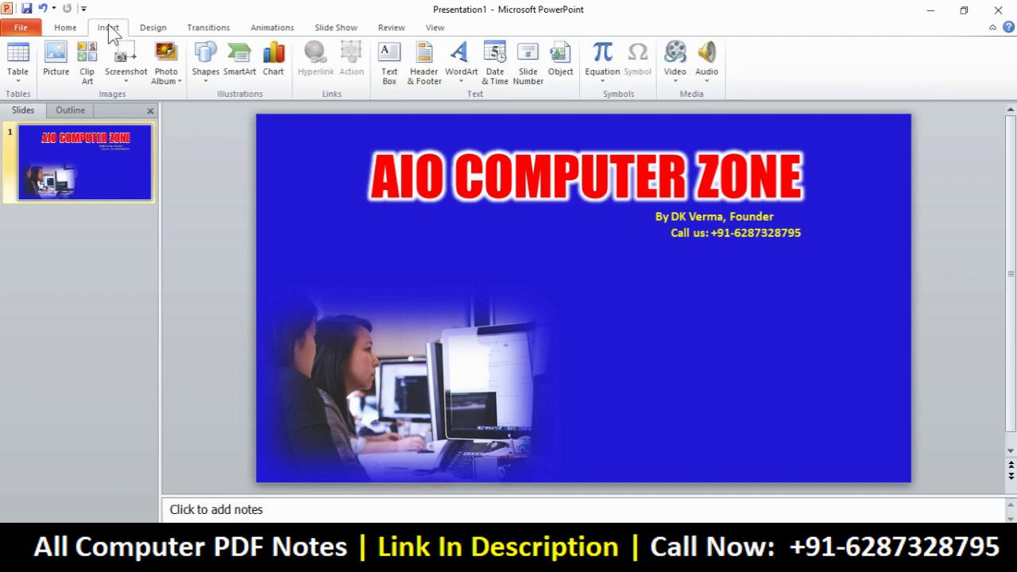
click(57, 64)
click(77, 310)
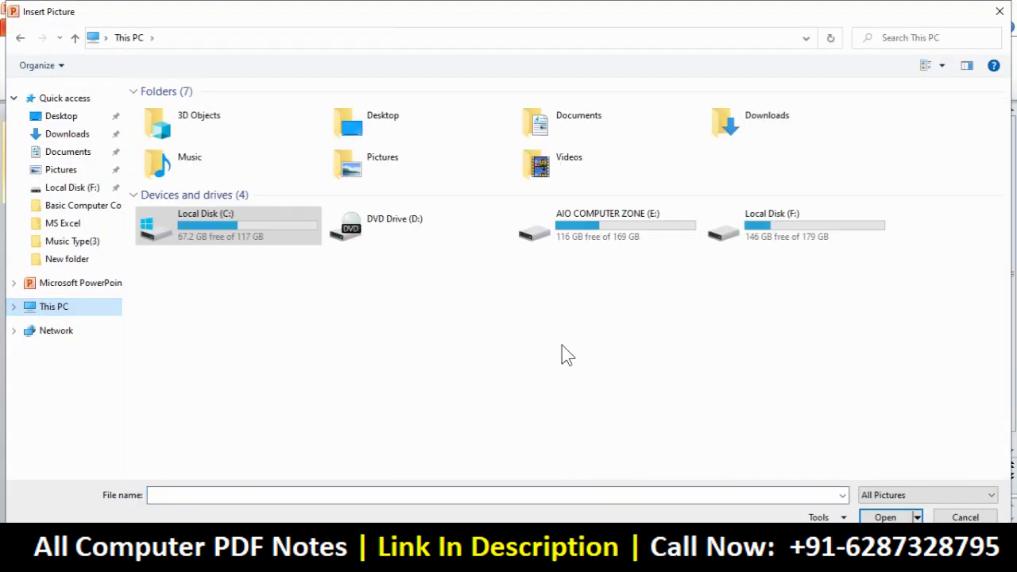
double_click(656, 239)
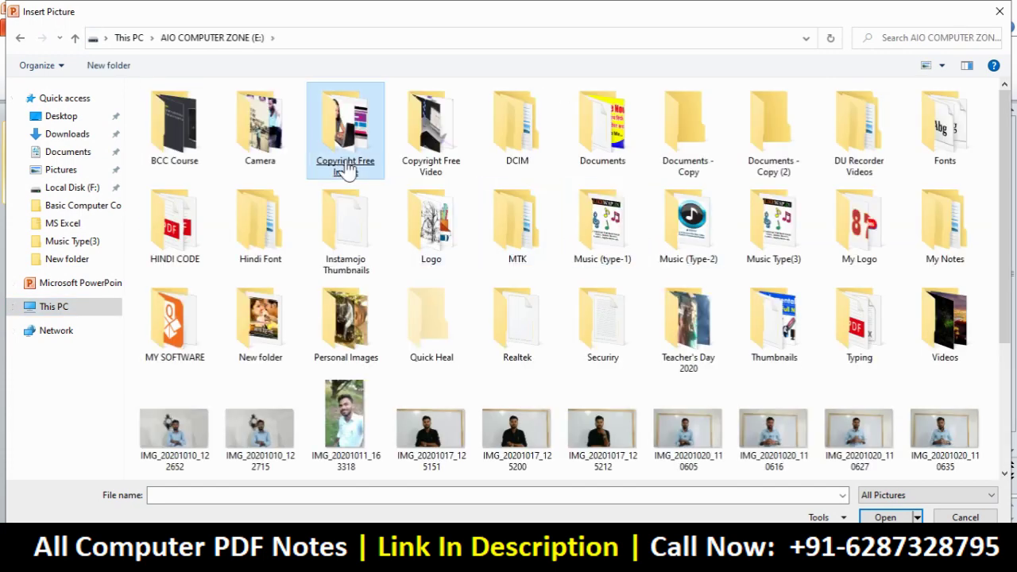
double_click(347, 163)
click(347, 167)
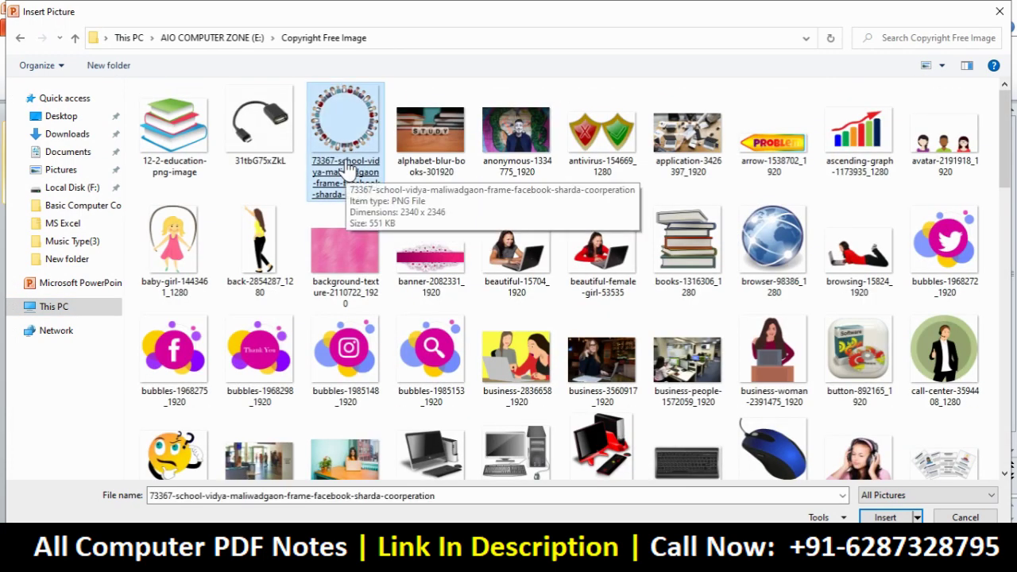
click(517, 226)
click(797, 268)
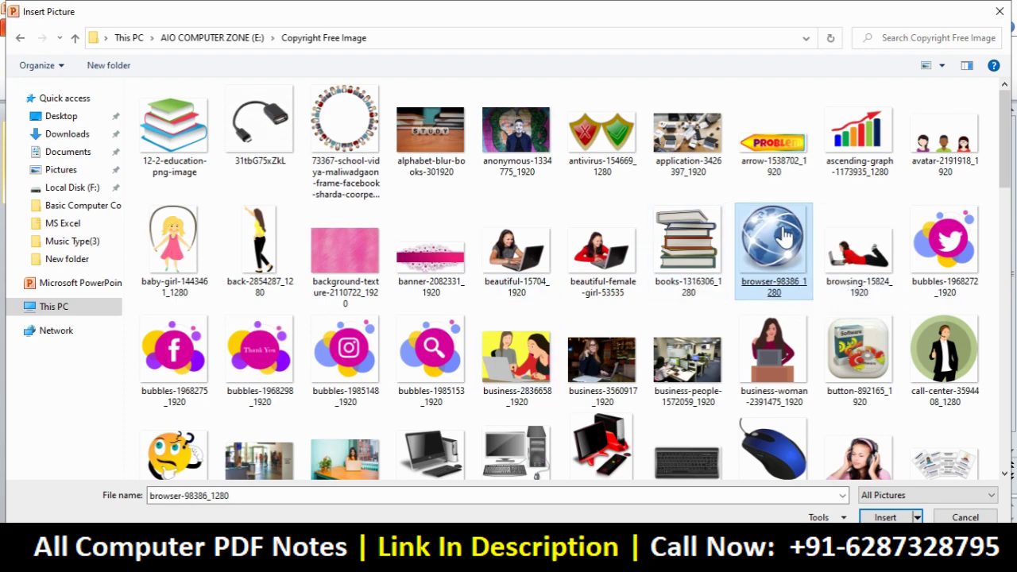
double_click(785, 238)
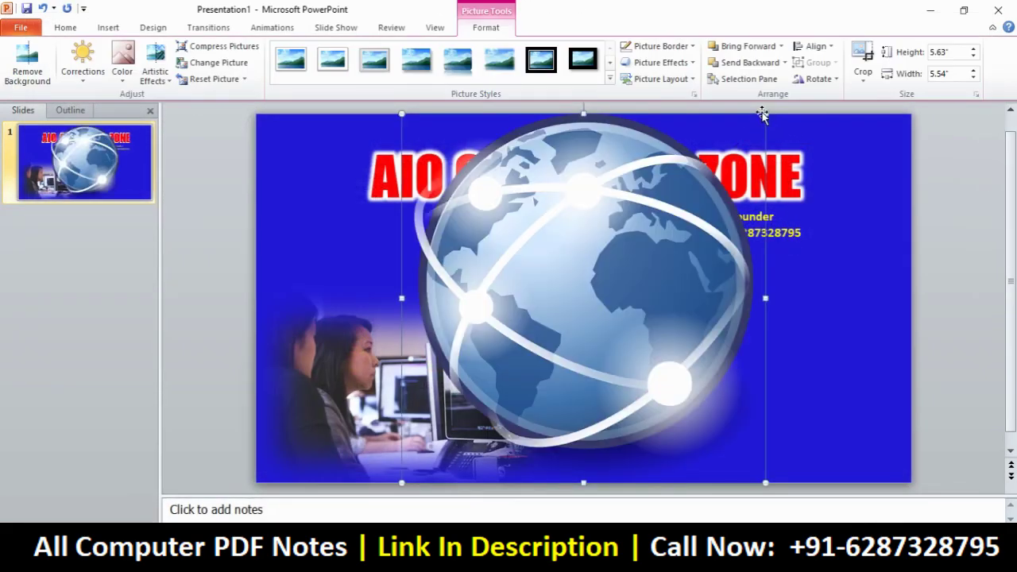
Step: Shrink the globe to about 2.9", move it right below the contact lines, and raise its saturation
drag(762, 113, 590, 293)
drag(521, 402, 761, 351)
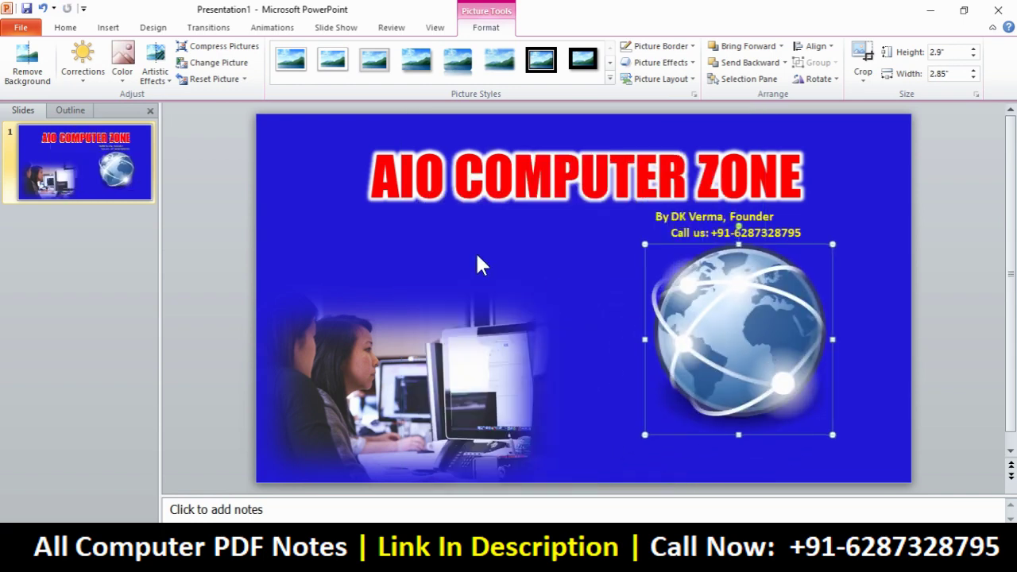
click(83, 58)
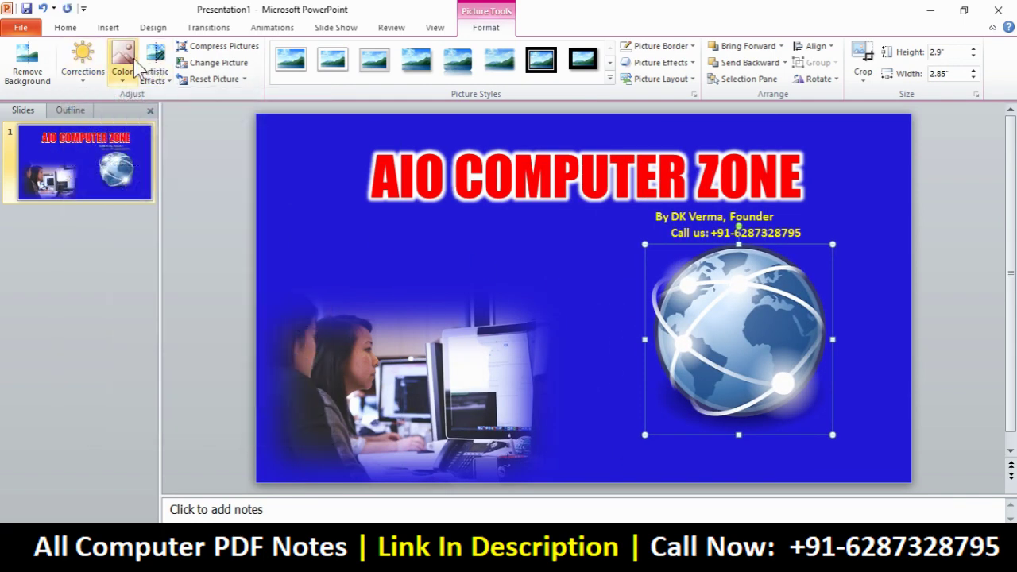
click(123, 64)
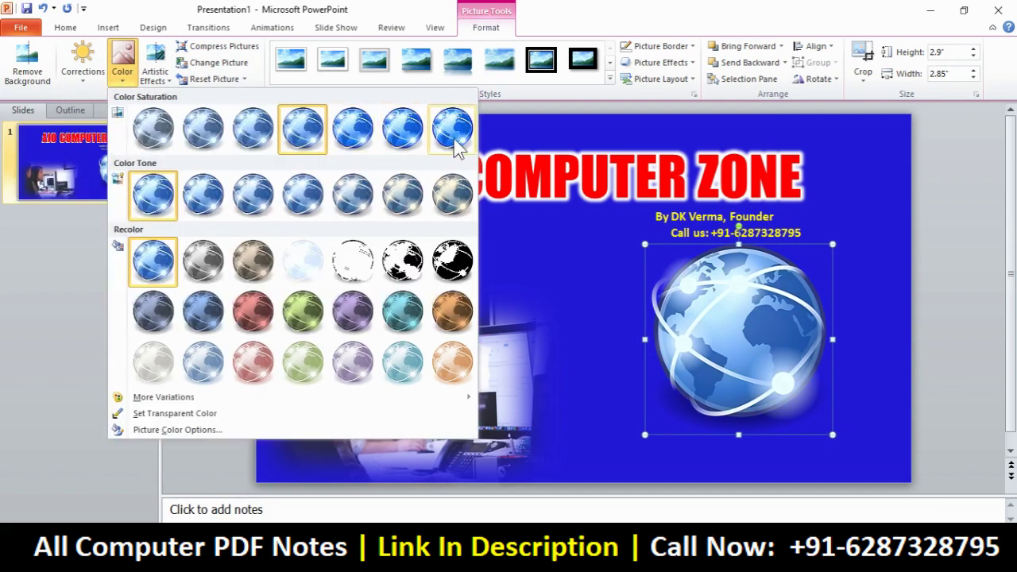
click(453, 138)
mouse_move(785, 336)
mouse_down()
mouse_move(772, 336)
mouse_move(830, 328)
mouse_up()
click(827, 331)
click(809, 321)
click(911, 312)
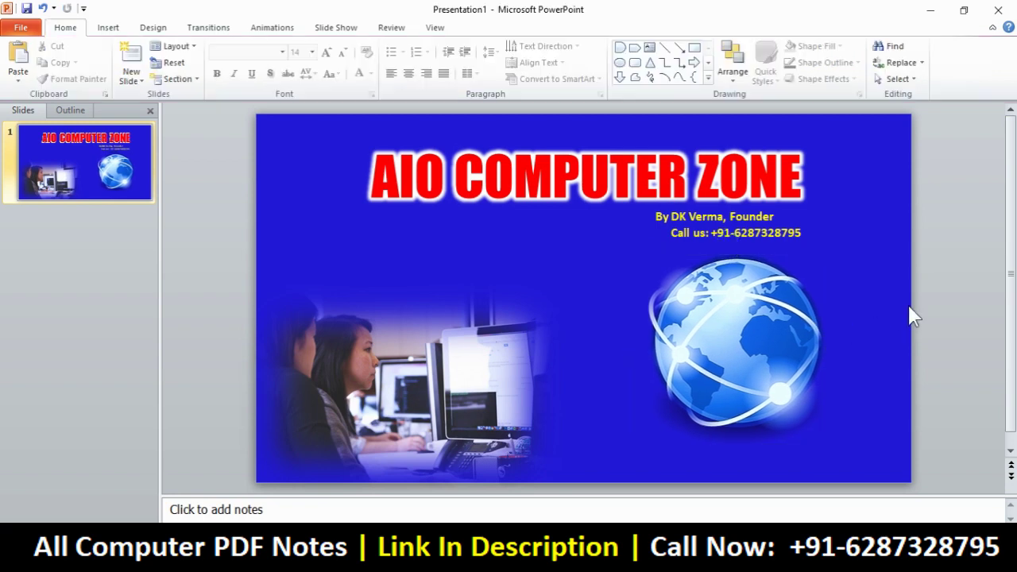
Step: Insert the student picture from Downloads, size it to about 3.5 inches and place it beside the globe
click(108, 28)
click(56, 63)
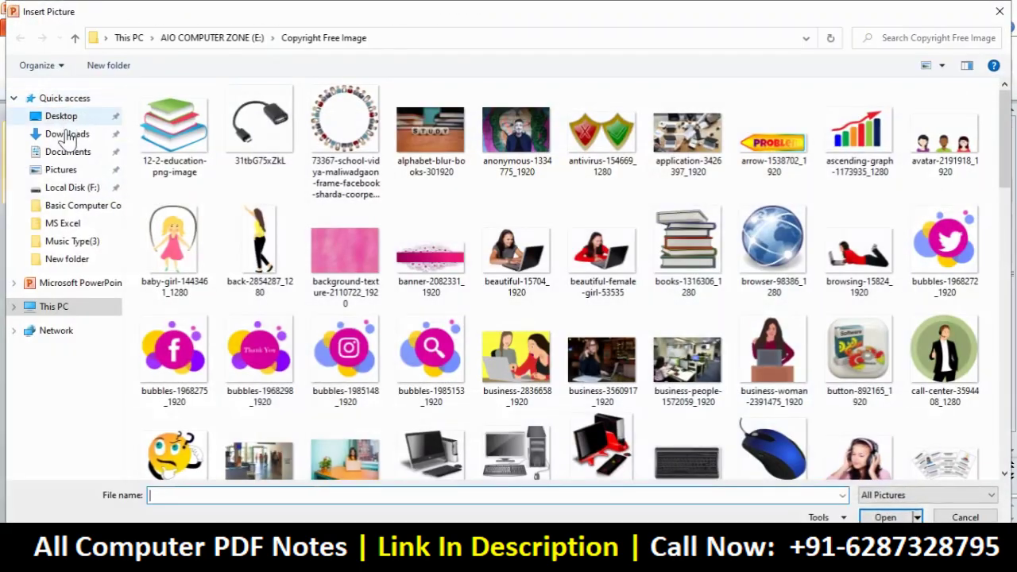
click(63, 133)
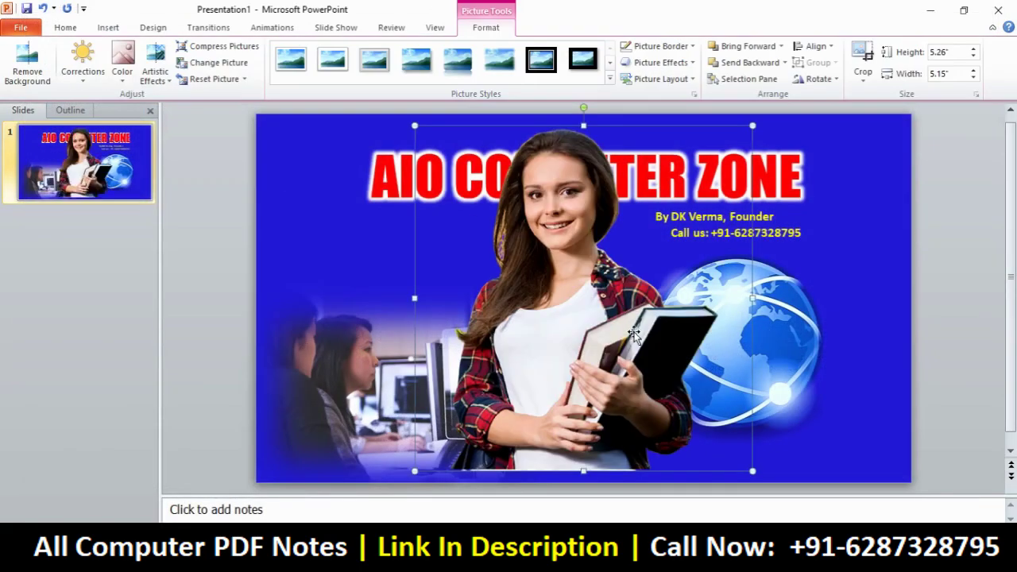
drag(609, 338, 799, 359)
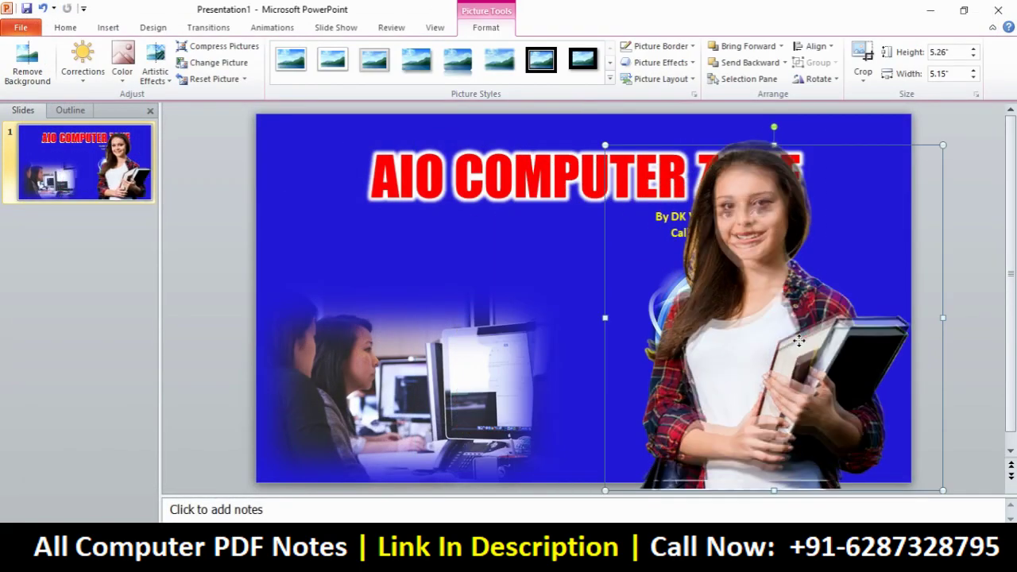
drag(944, 132, 835, 249)
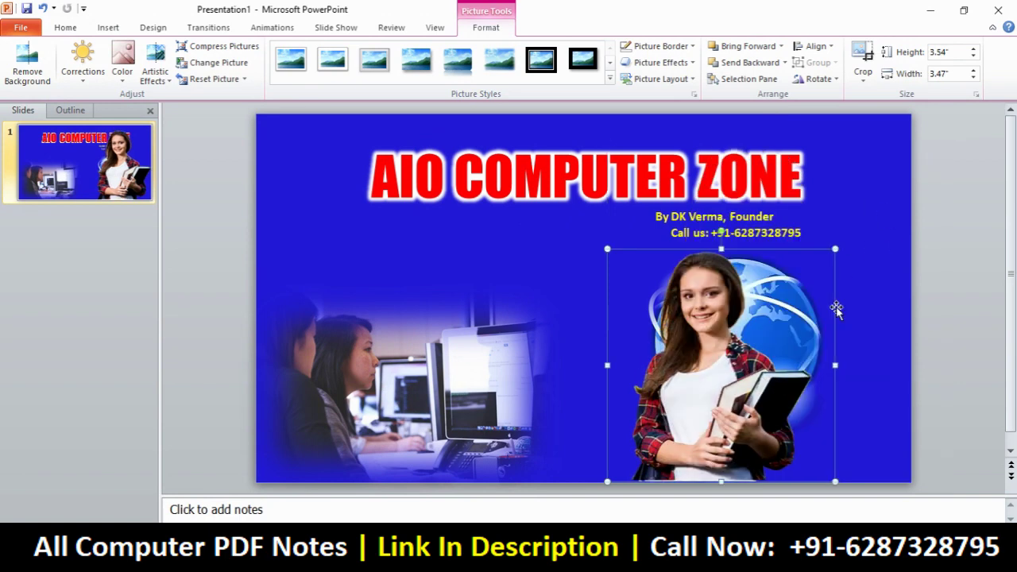
mouse_move(704, 388)
mouse_down()
mouse_move(793, 392)
mouse_move(833, 365)
mouse_up()
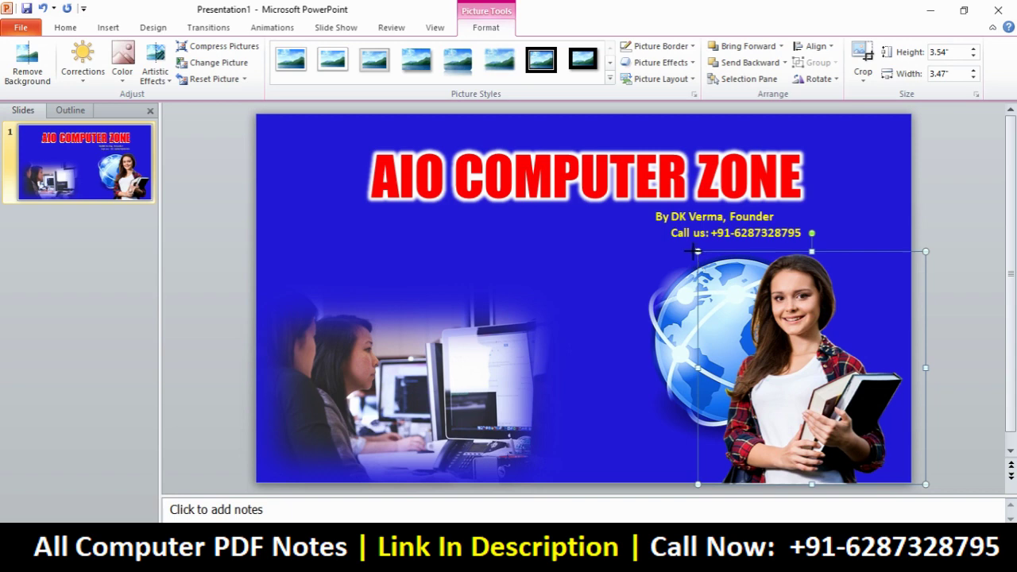
drag(694, 251, 674, 239)
Step: Enlarge the globe picture slightly and nudge it into position behind the student
click(670, 316)
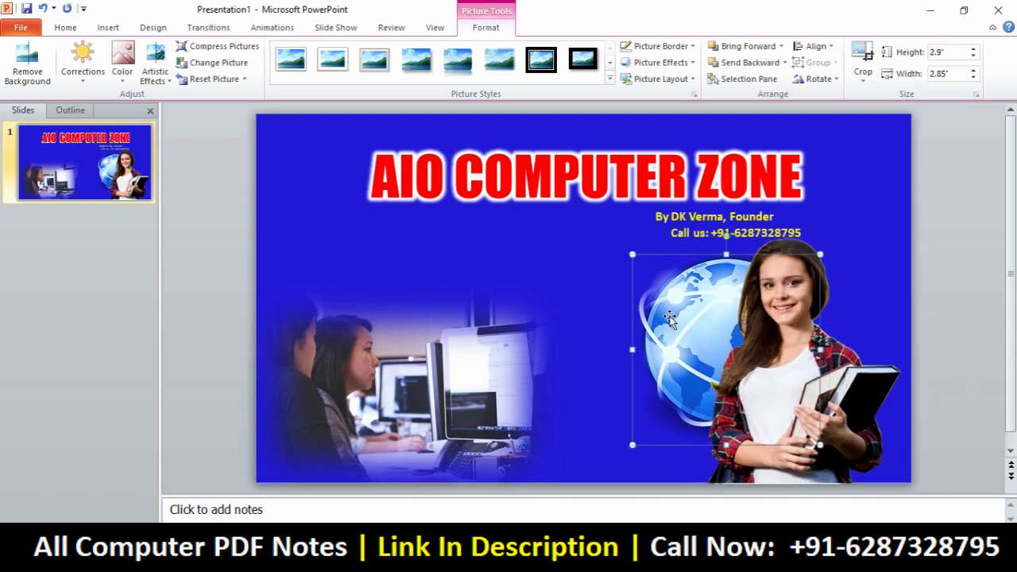
drag(726, 323, 735, 317)
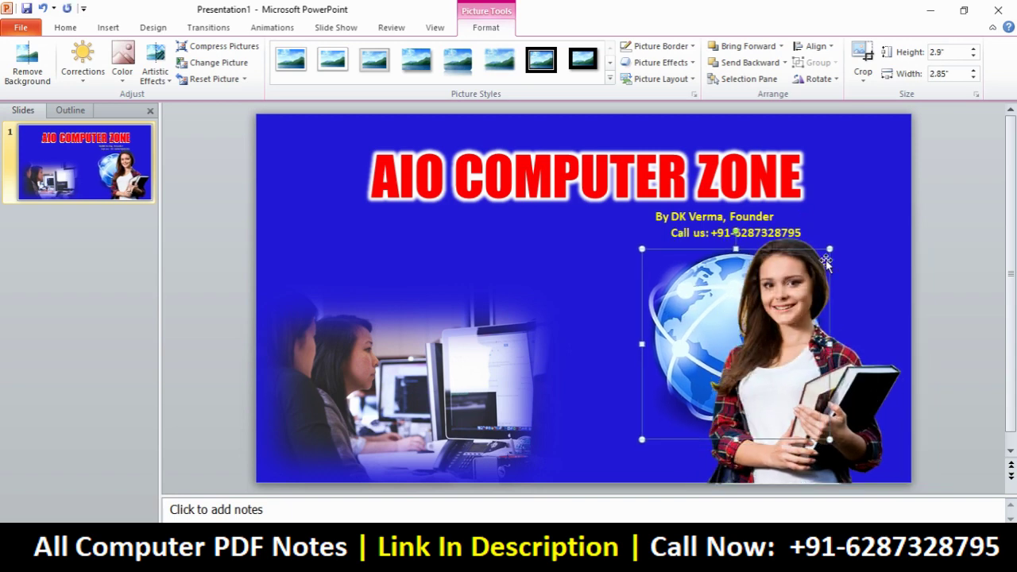
drag(830, 249, 852, 227)
drag(794, 292, 795, 310)
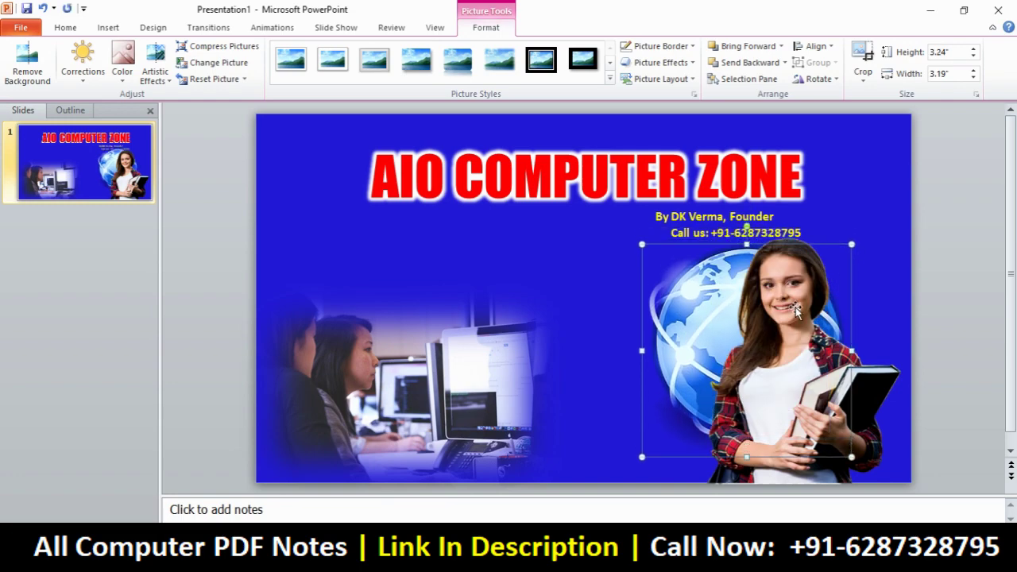
Step: Preview brightness, sharpness and colour corrections for the student photo without applying any, then deselect it
click(847, 312)
click(92, 70)
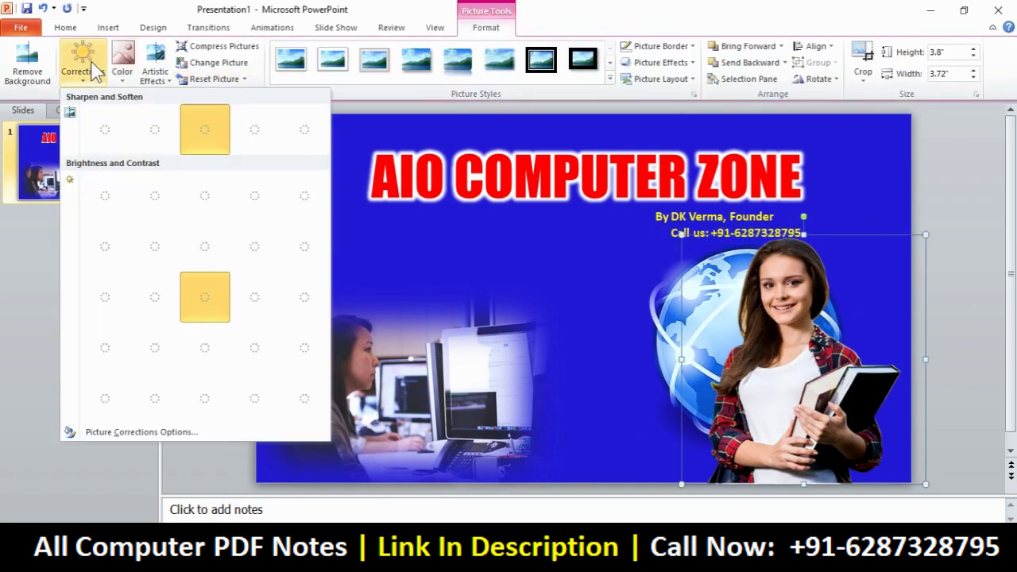
click(92, 70)
click(121, 64)
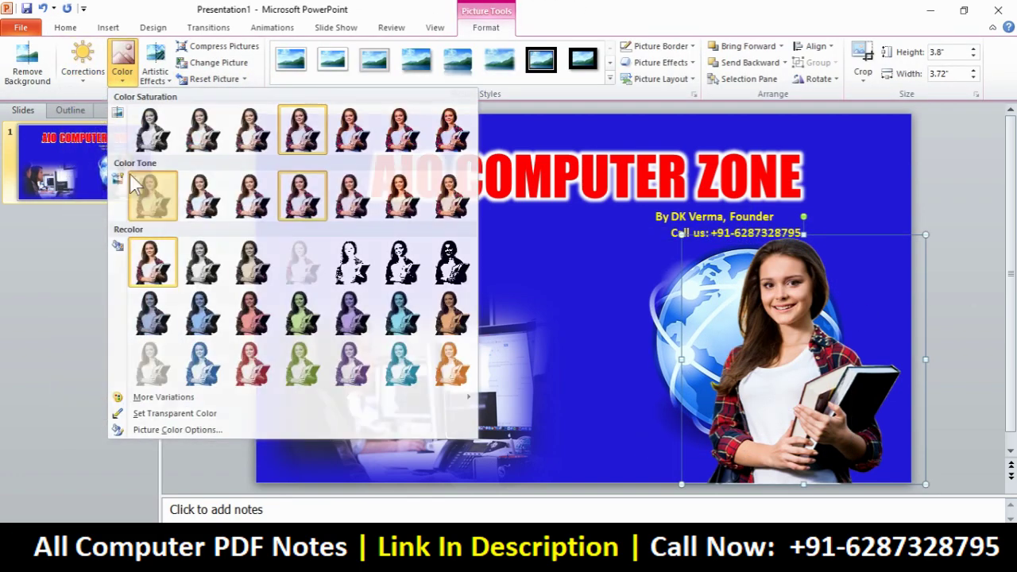
click(83, 63)
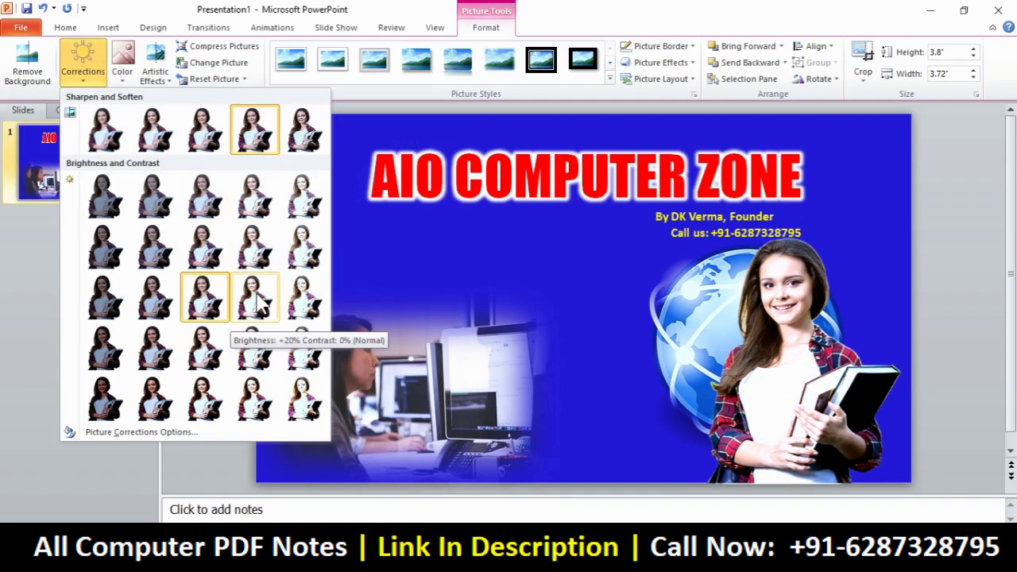
click(954, 196)
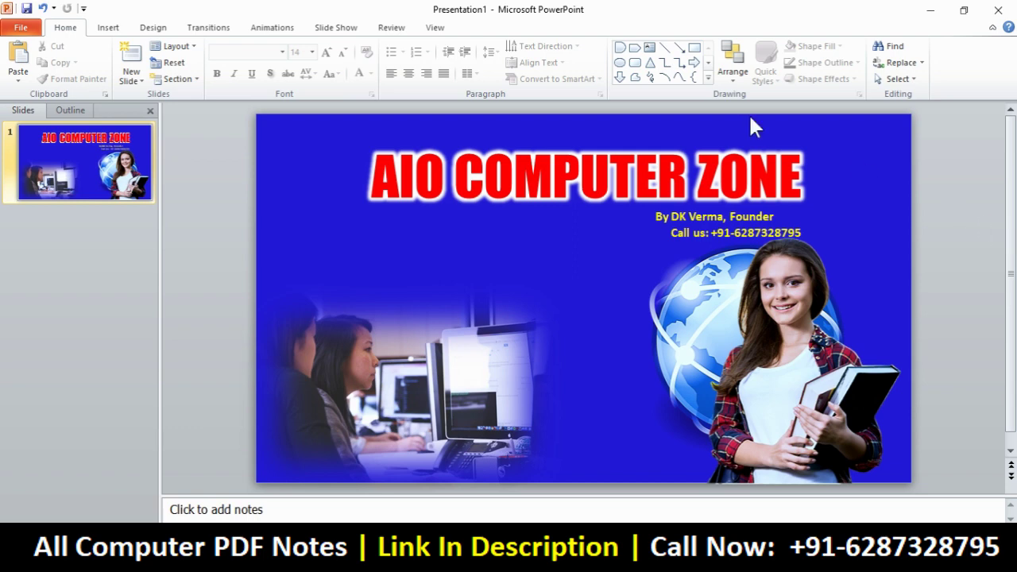
Step: Save the slide as Presentation1 in PNG Portable Network Graphics Format, replacing the existing file
click(24, 28)
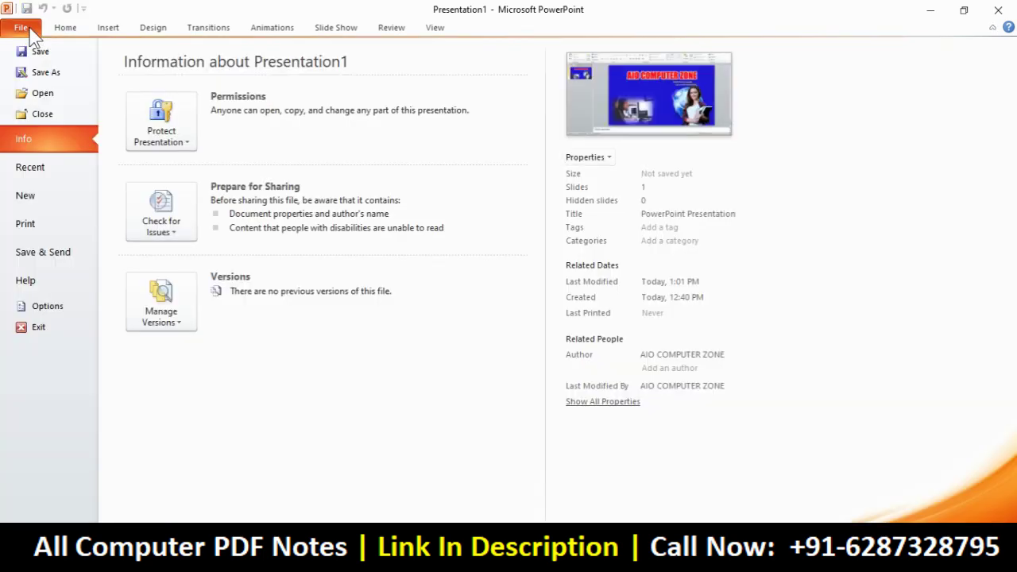
click(45, 72)
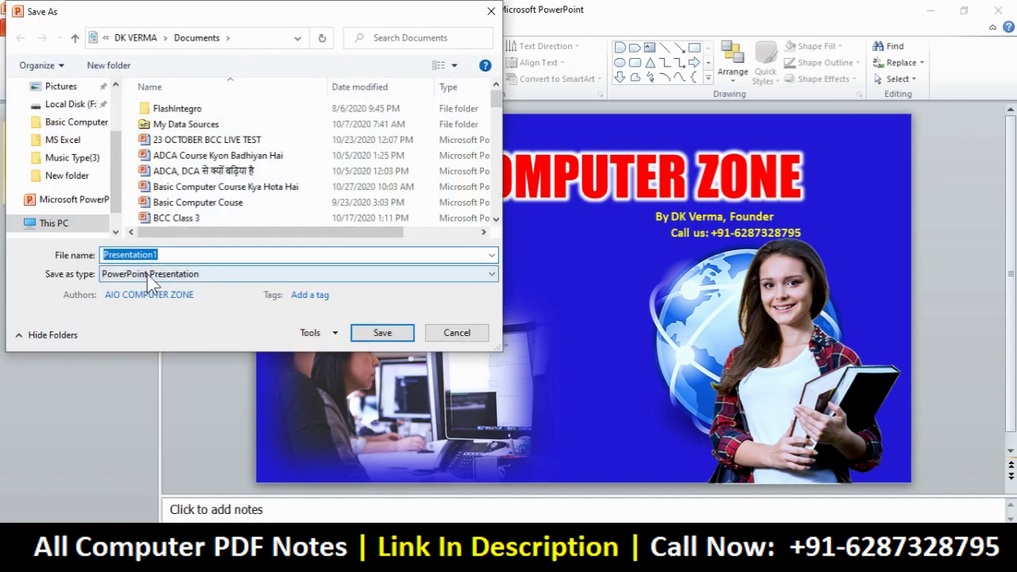
click(147, 274)
key(Up)
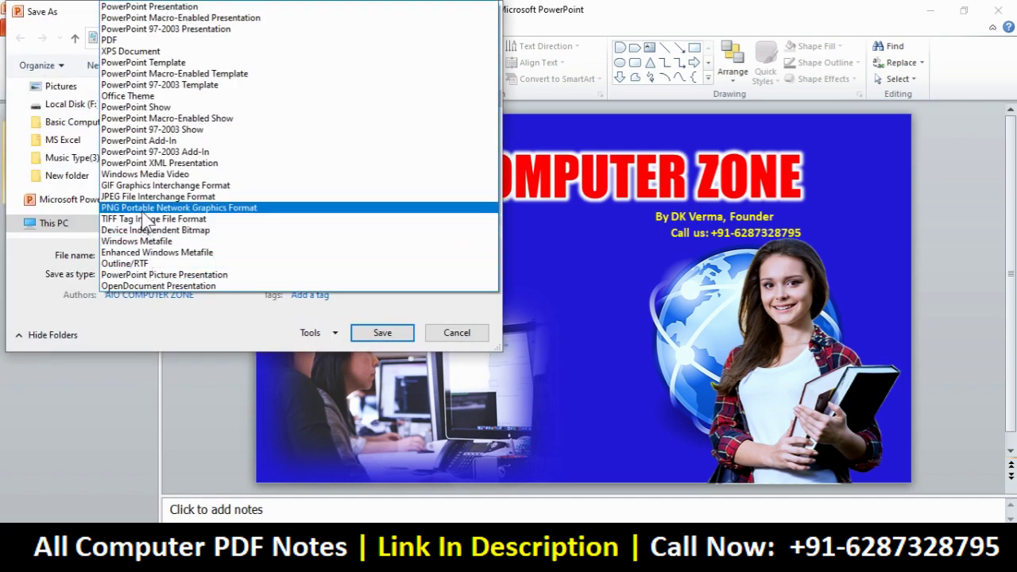
key(Return)
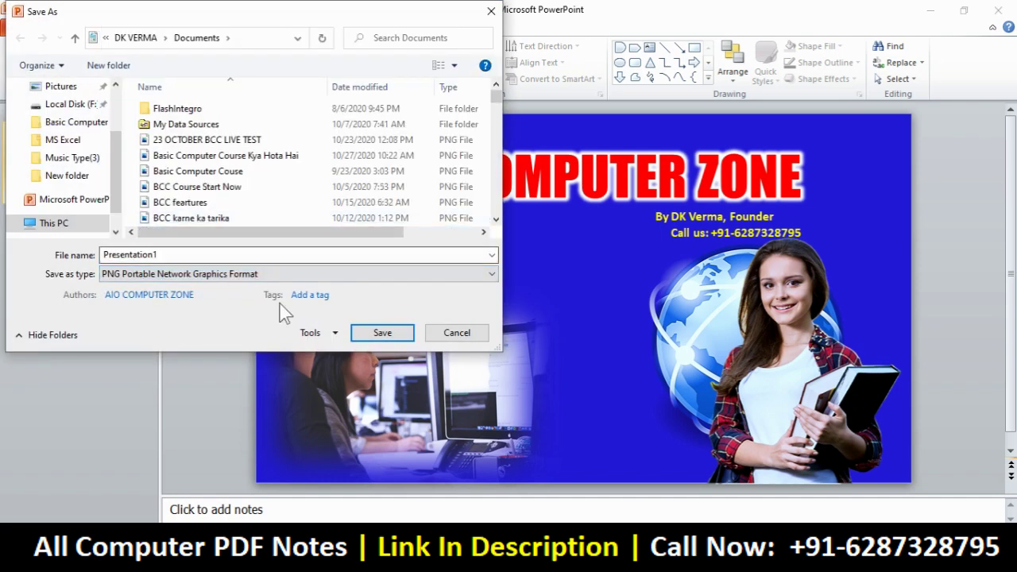
click(398, 338)
click(548, 286)
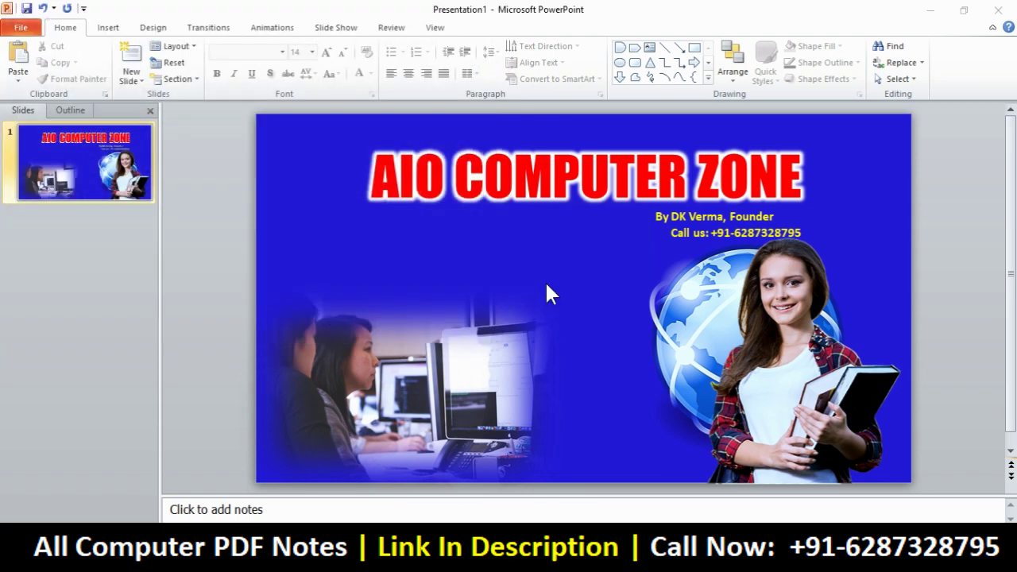
Step: Export only the current slide, then open Presentation1.png from the Documents folder
click(502, 315)
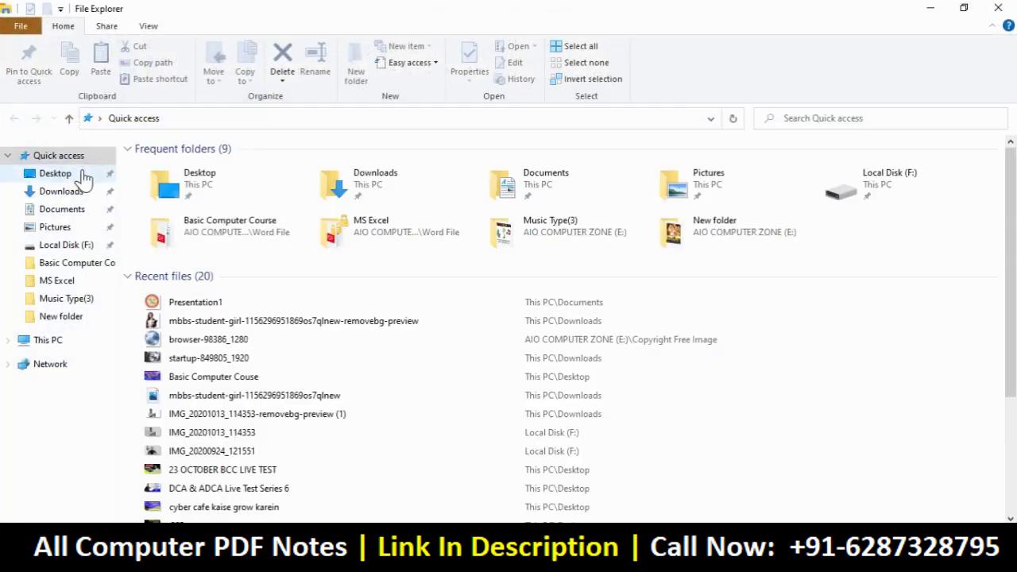
click(64, 193)
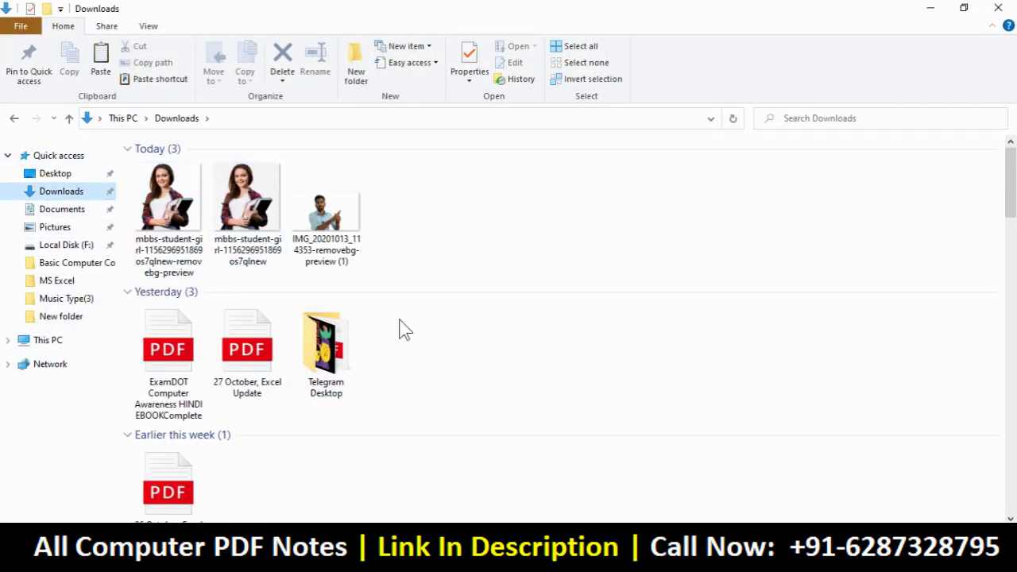
click(60, 211)
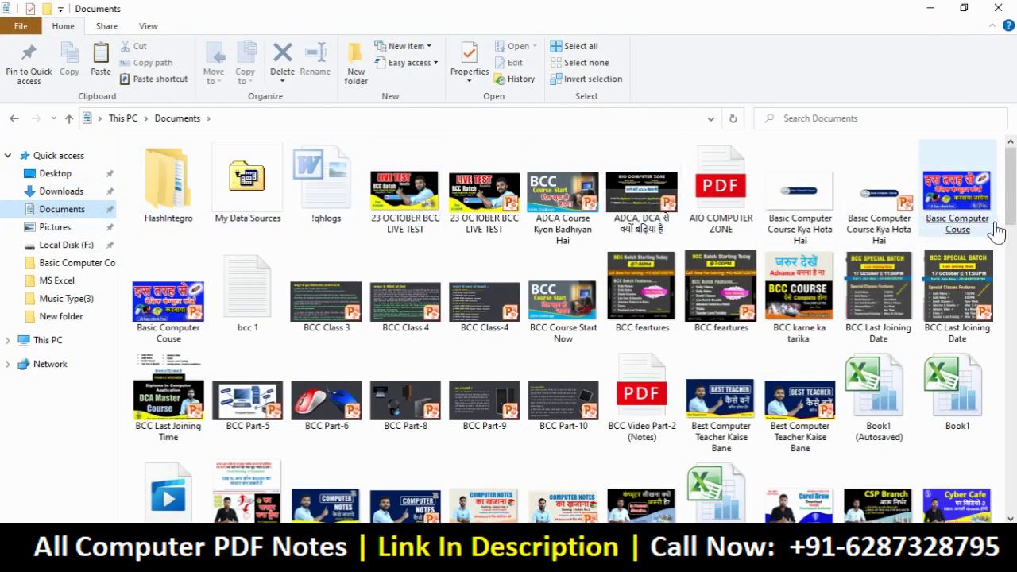
drag(1013, 204, 1007, 417)
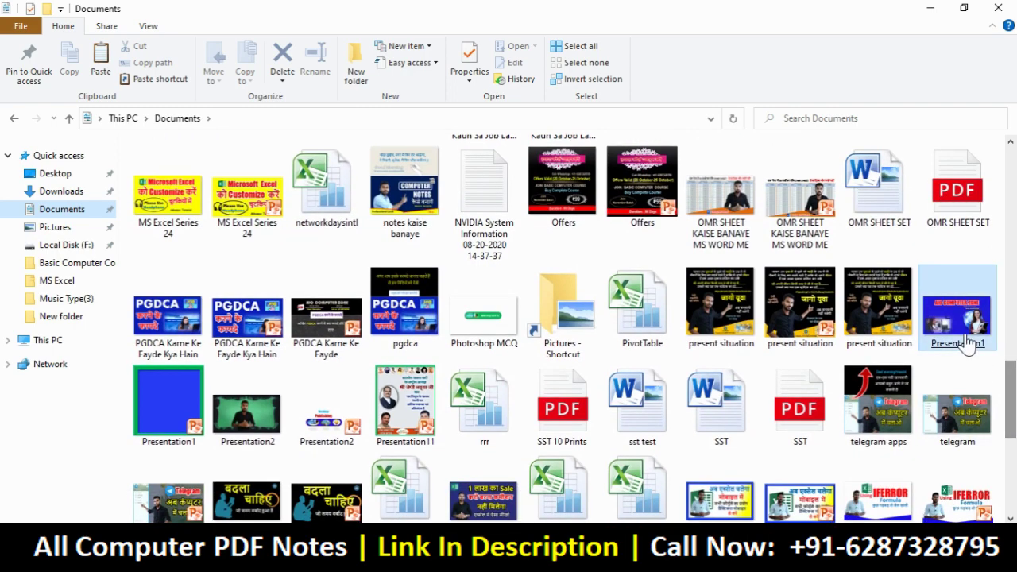
double_click(968, 342)
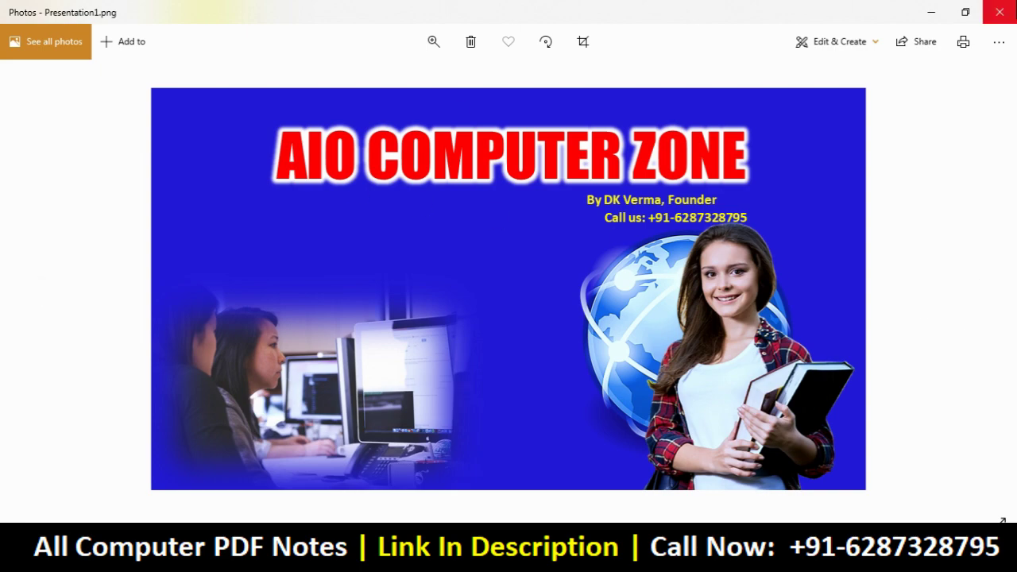
Step: Close the Photos viewer and the File Explorer window to get back to PowerPoint
click(999, 12)
click(1000, 10)
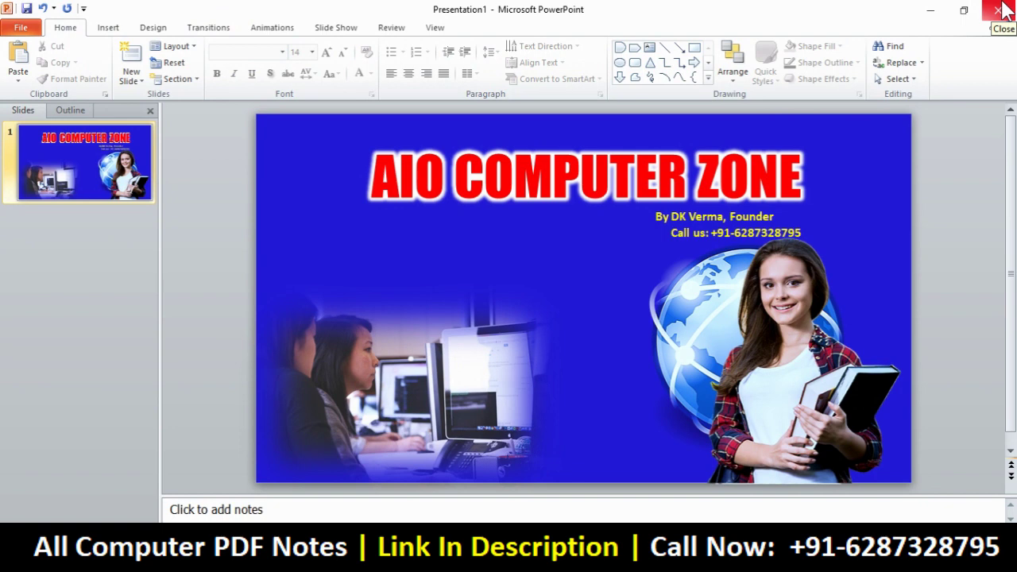
Step: Close Presentation1 with Don't Save and confirm the Document Recovery prompt with OK
click(1001, 8)
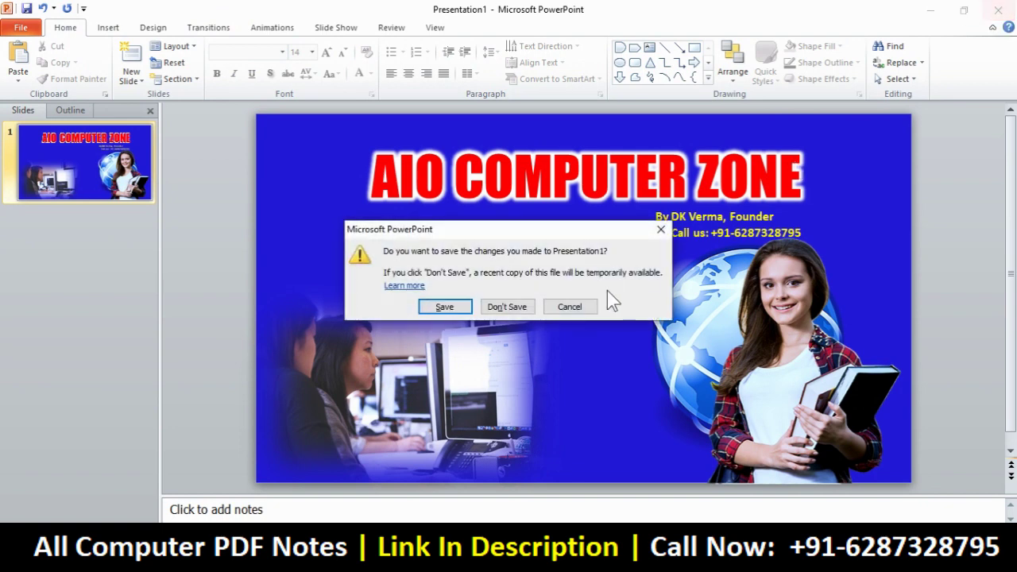
click(522, 310)
click(368, 238)
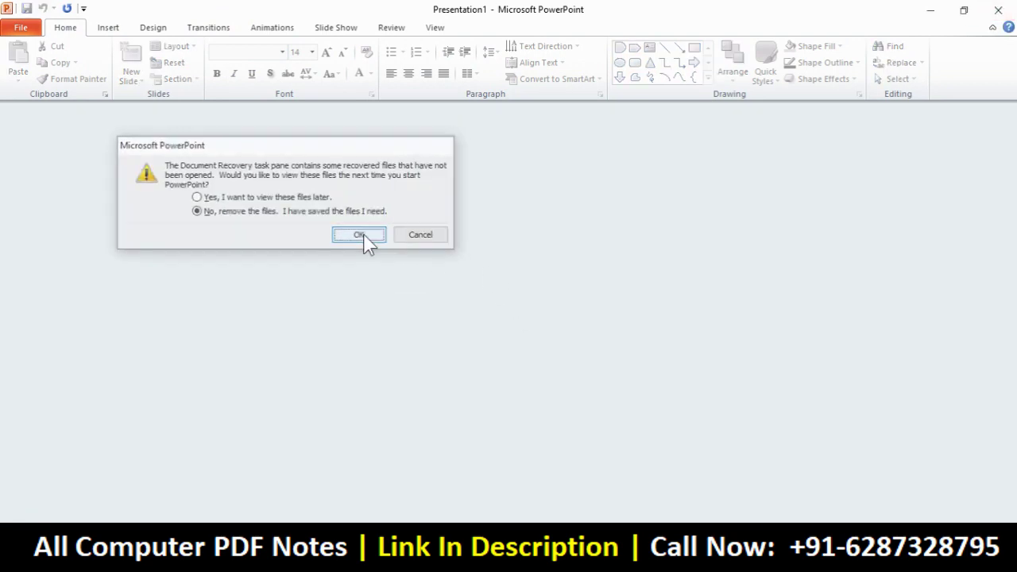